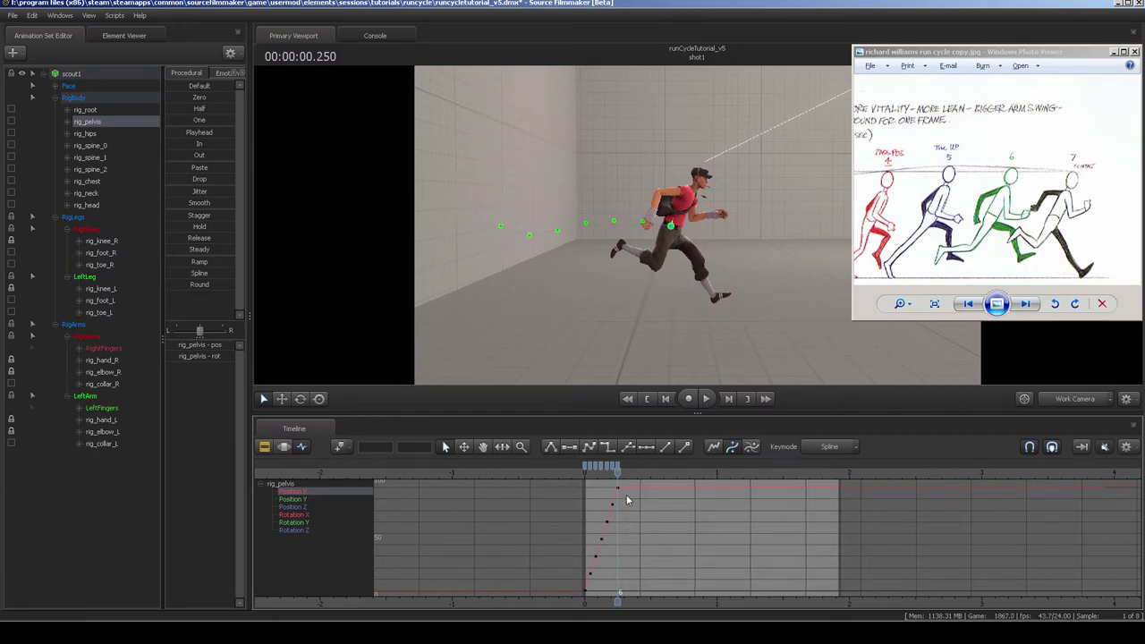
Add a key to the pelvis's Position X curve at frame 12 and double its value to 180.
drag(626, 496, 609, 478)
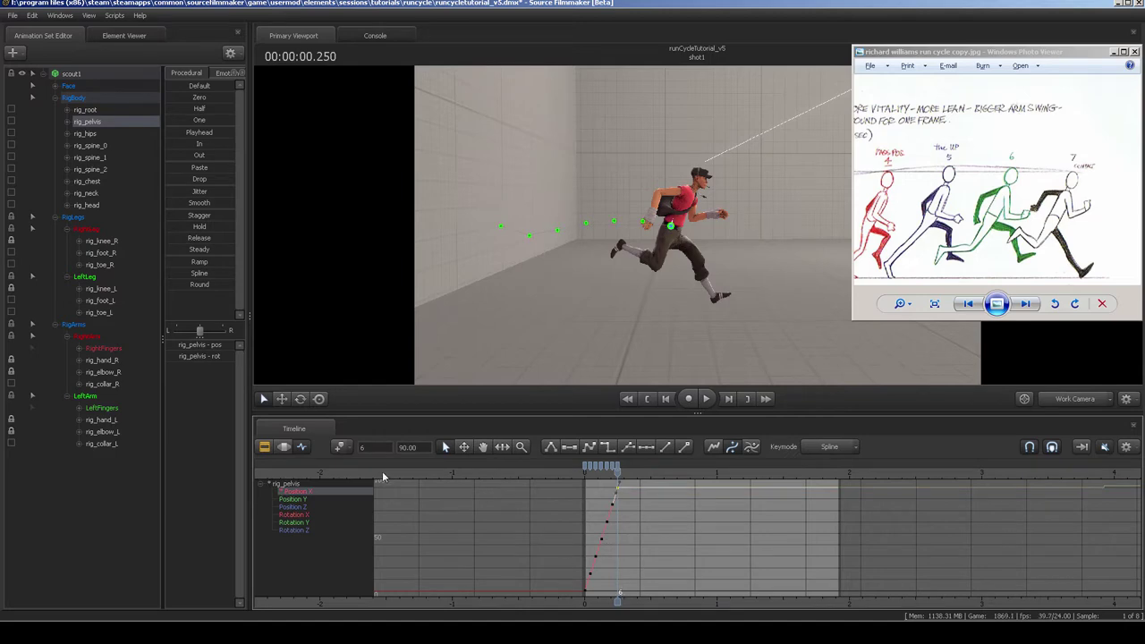
click(636, 528)
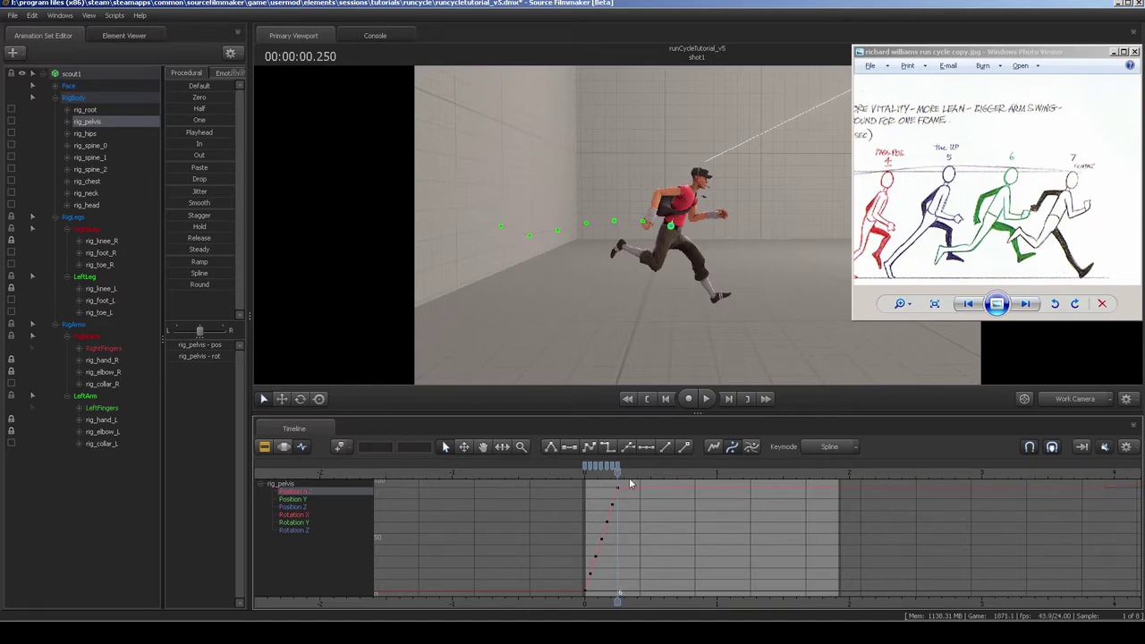
drag(620, 473, 651, 482)
middle_drag(663, 538, 664, 547)
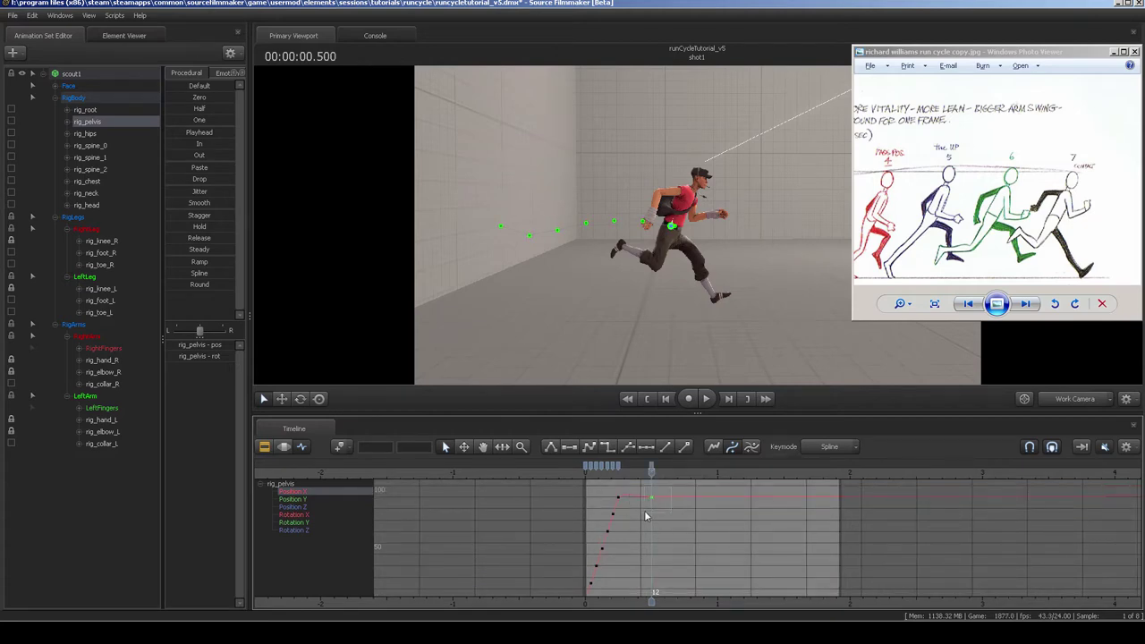
drag(645, 513, 643, 514)
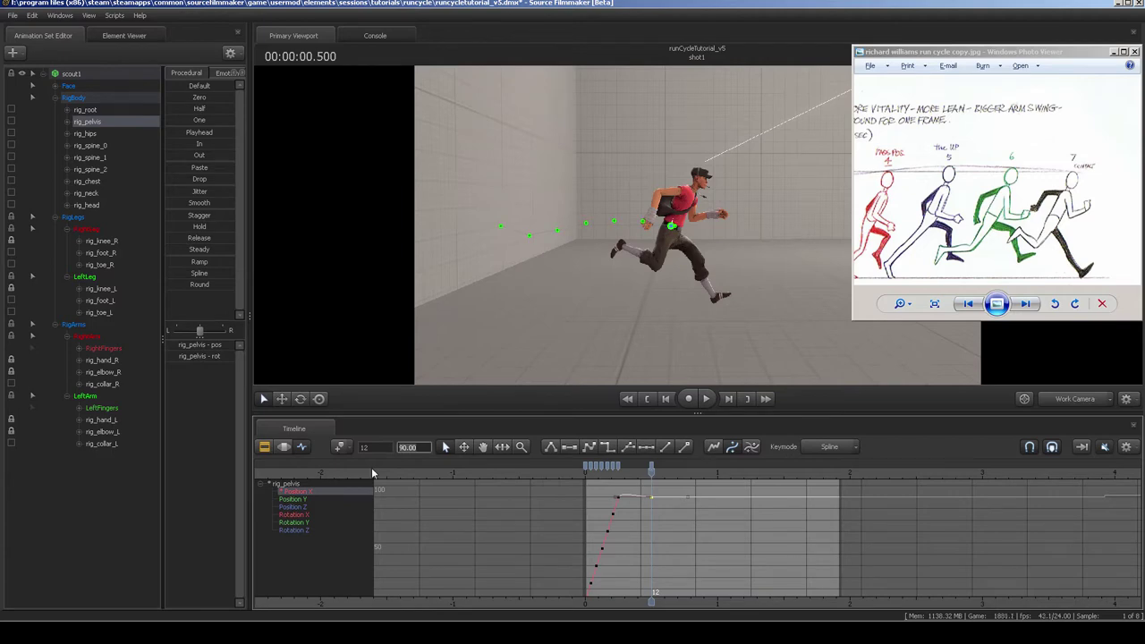
text(*=2)
key(Return)
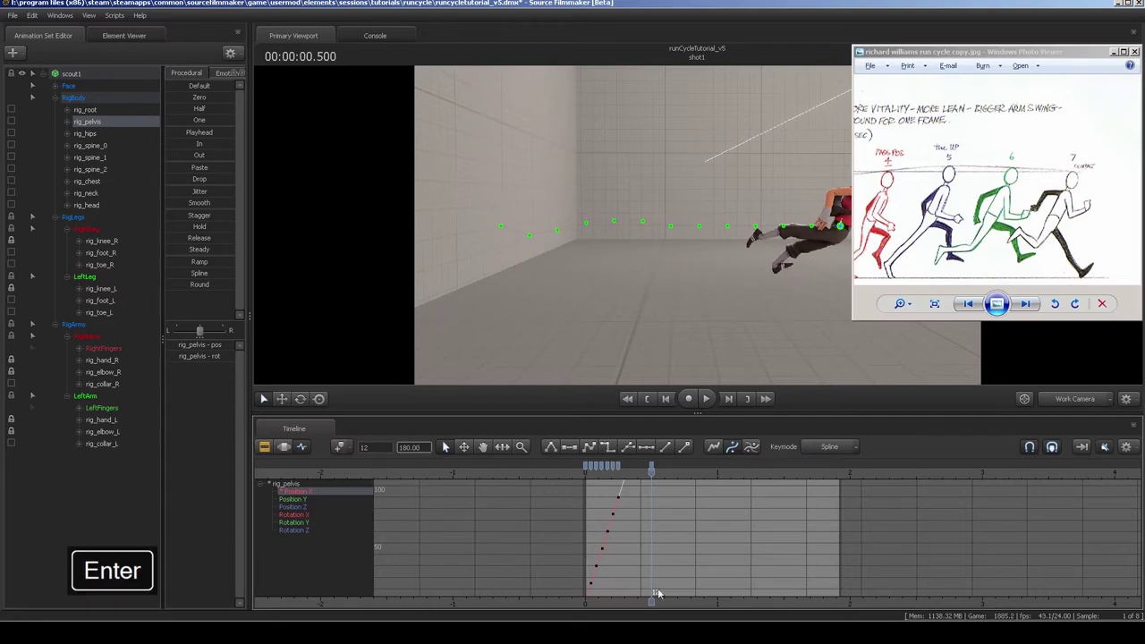
click(679, 525)
key(a)
scroll(597, 536, down, 1)
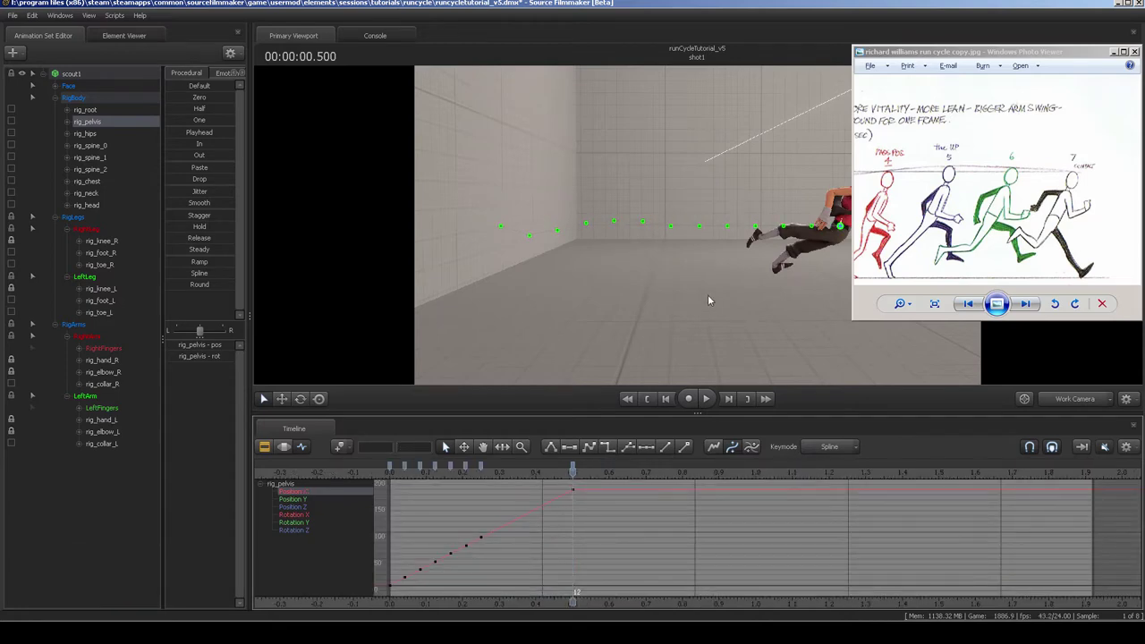
drag(709, 301, 713, 297)
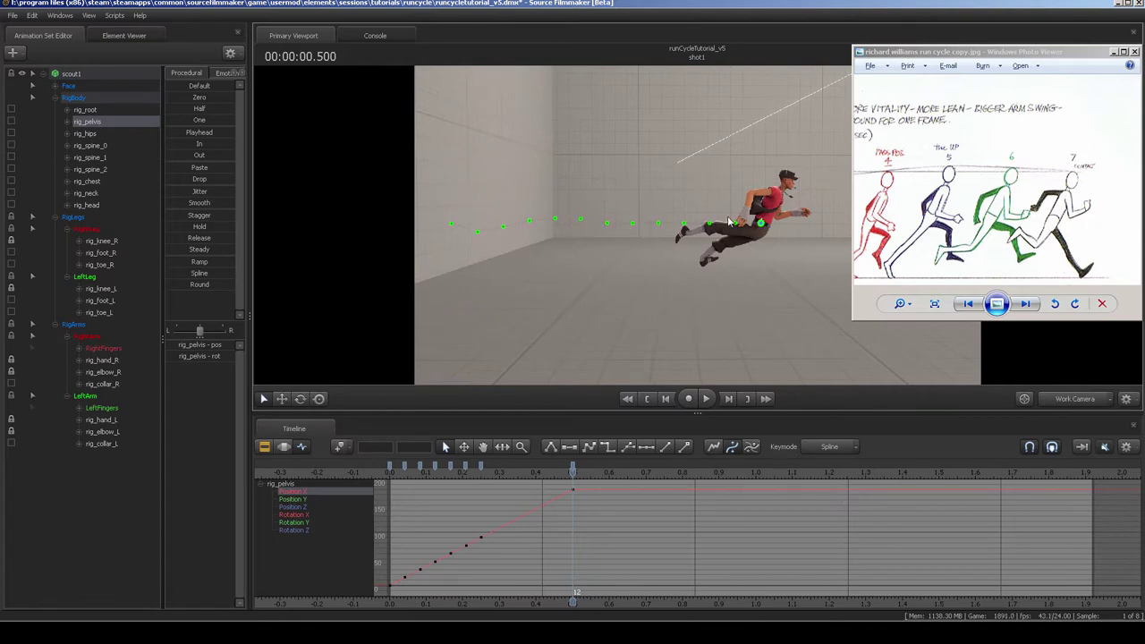
Copy all keys of the pelvis's Position Z curve from frame 0 to frame 6.
middle_drag(652, 479, 716, 482)
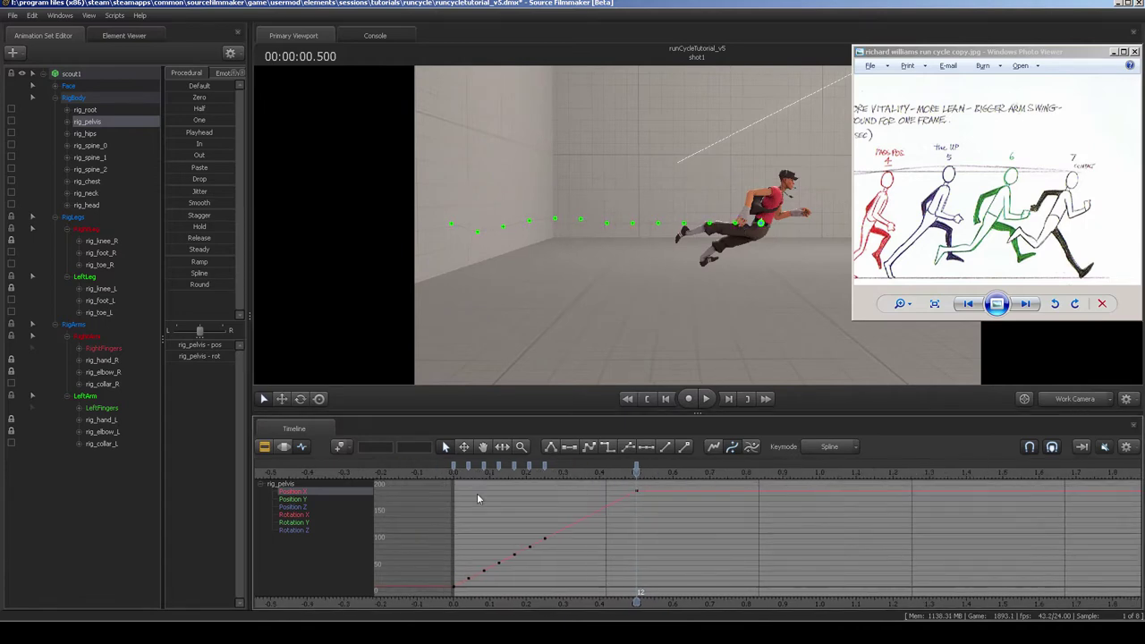
click(316, 507)
middle_drag(566, 526, 578, 525)
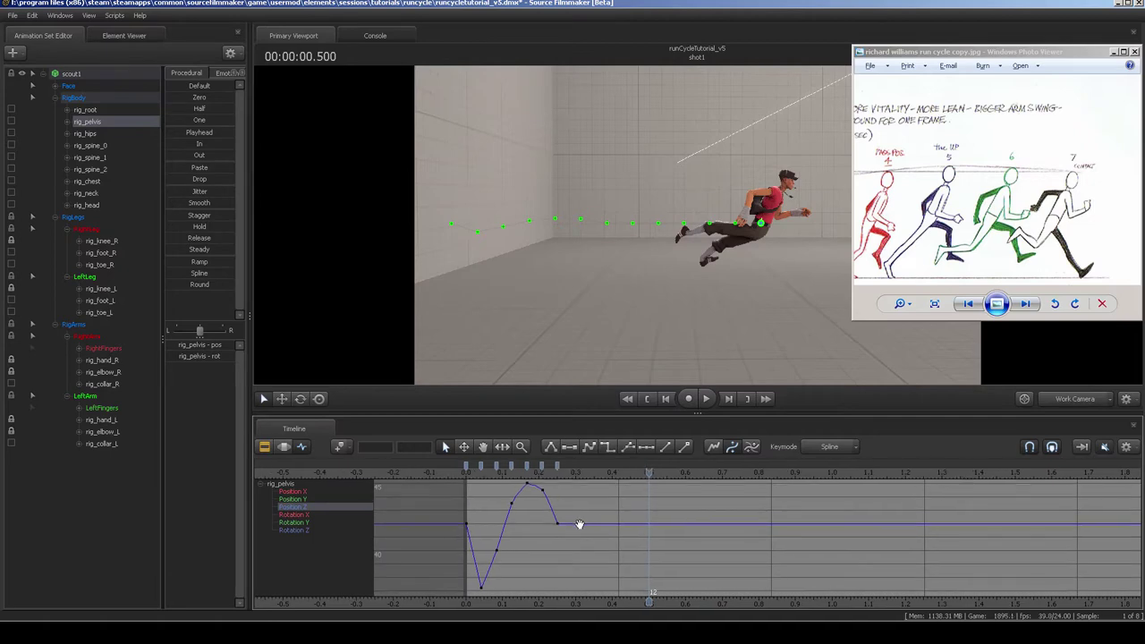
alt+right_drag(637, 528, 562, 521)
drag(488, 483, 589, 593)
middle_drag(632, 517, 678, 505)
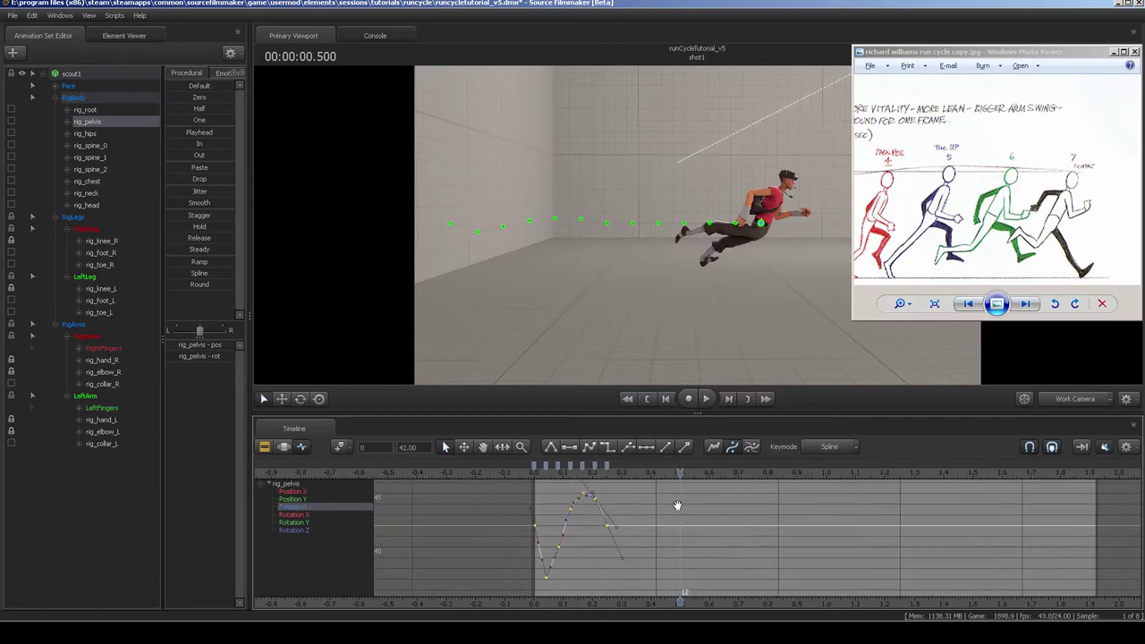
click(646, 515)
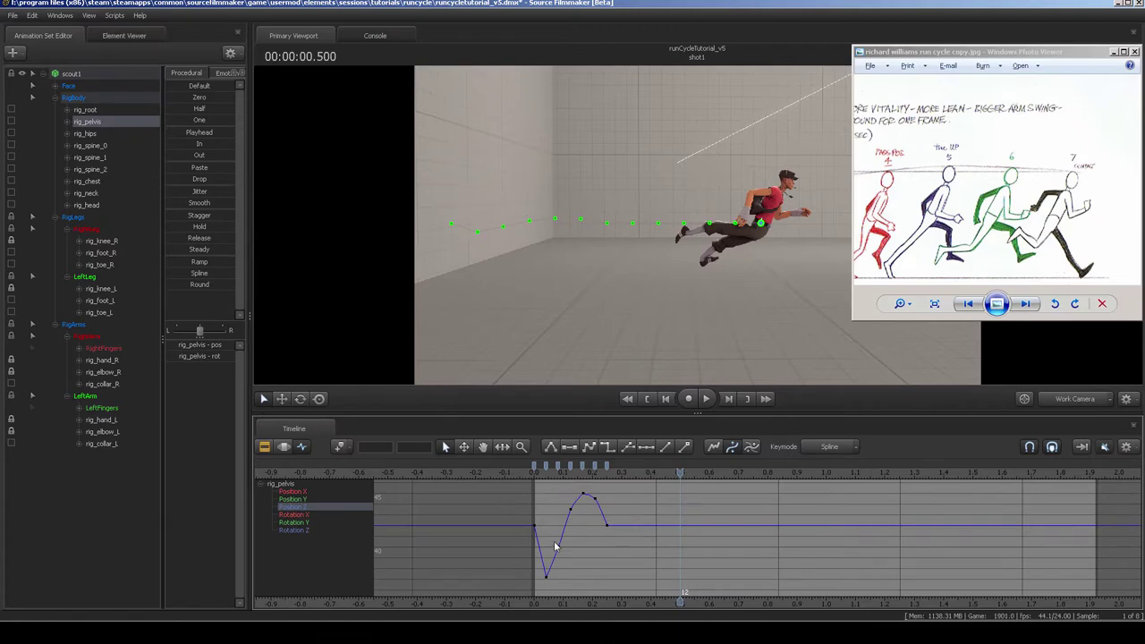
click(530, 526)
click(607, 526)
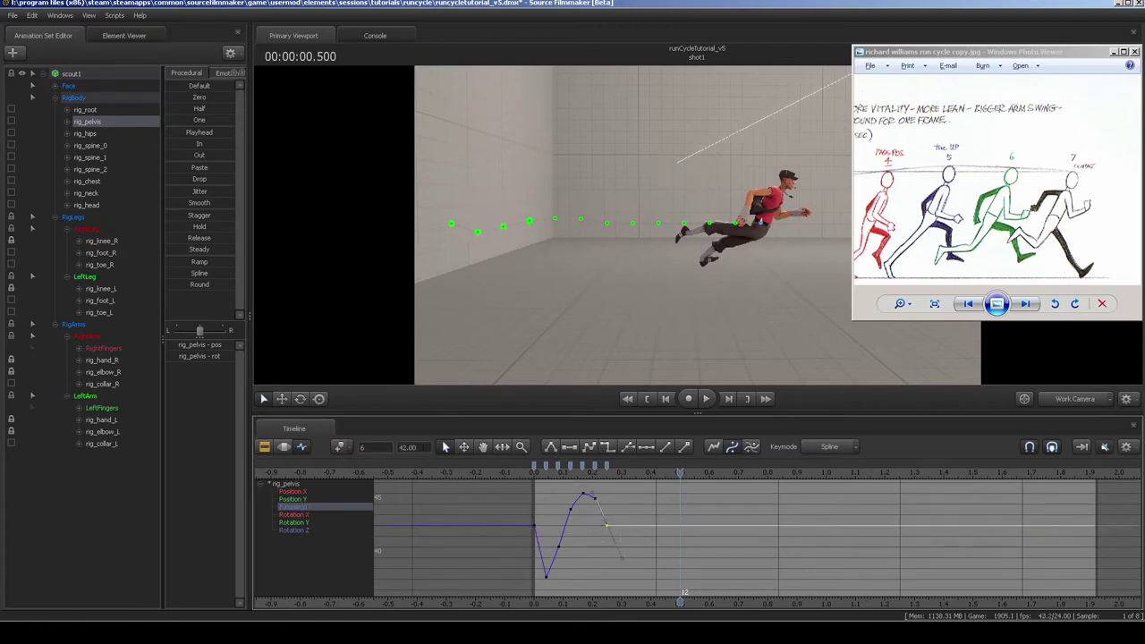
drag(555, 558, 630, 595)
key(ctrl+c)
Turn off Paste Connect Mode in the graph editor.
right_click(654, 506)
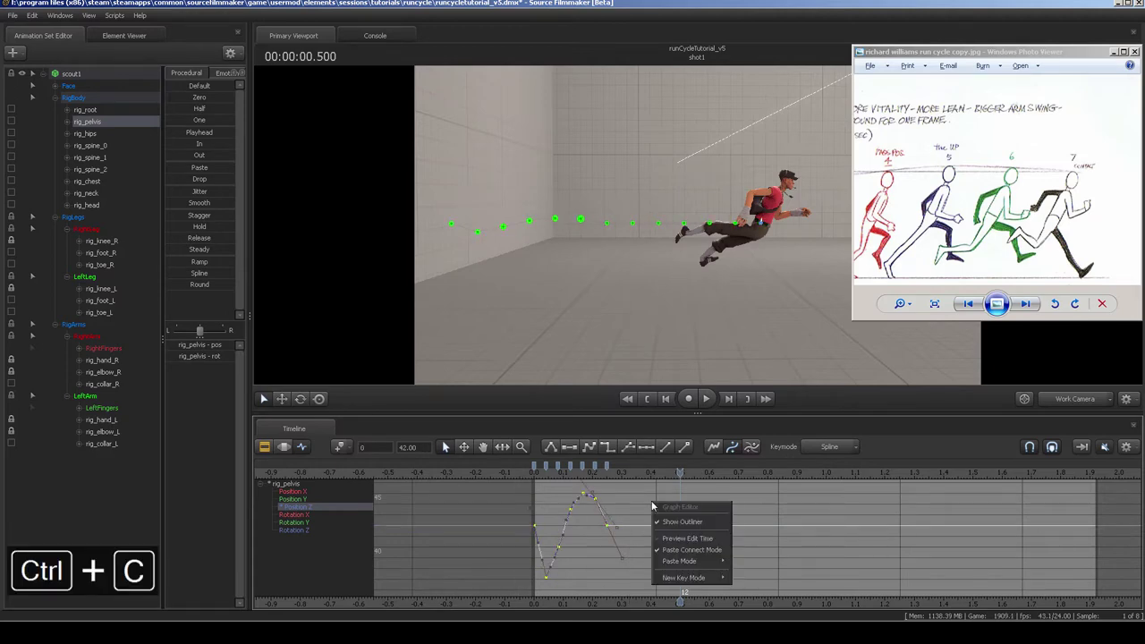
mouse_move(715, 562)
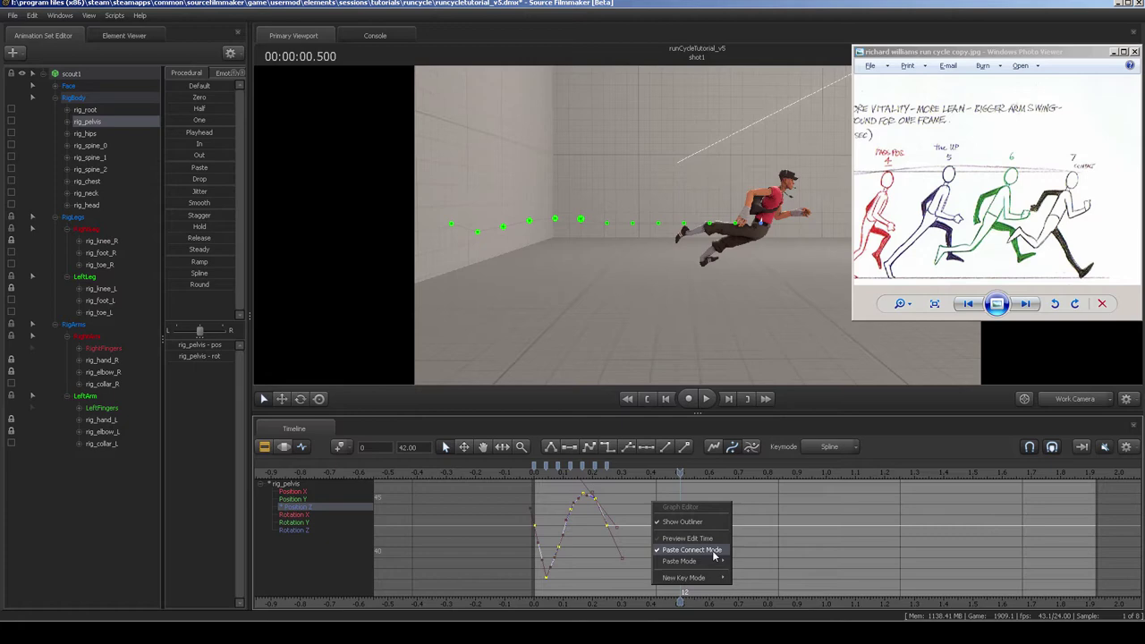
click(713, 552)
click(652, 508)
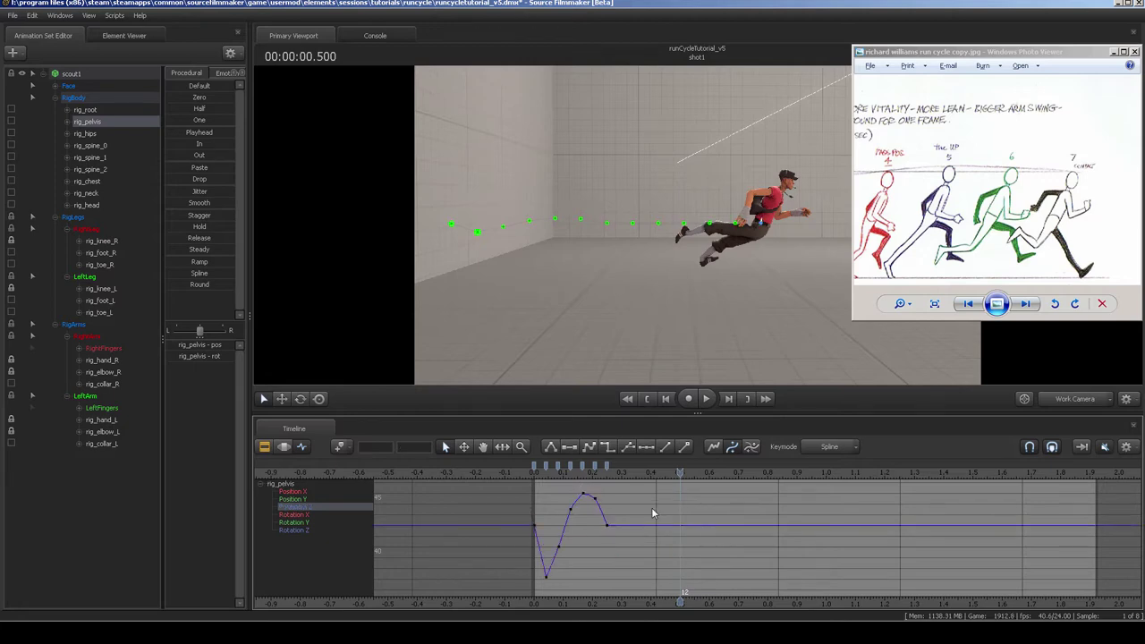
right_click(652, 508)
click(625, 527)
Paste the copied Position Z keys at frame 6 so the up-and-down curve repeats from its last key.
middle_drag(620, 503, 622, 527)
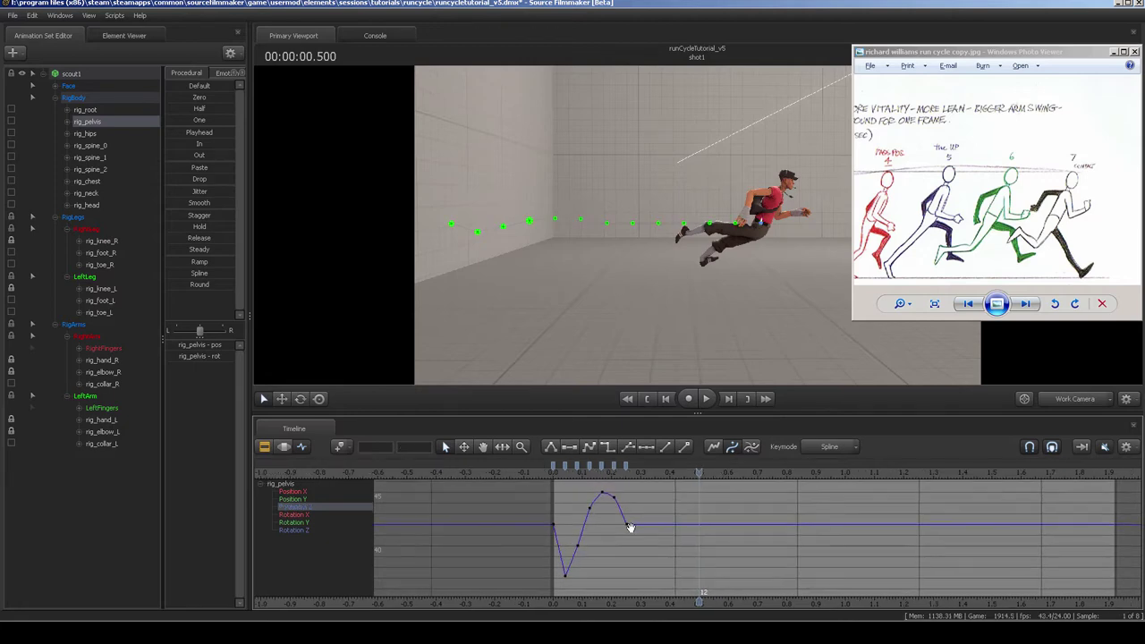
drag(536, 521, 632, 525)
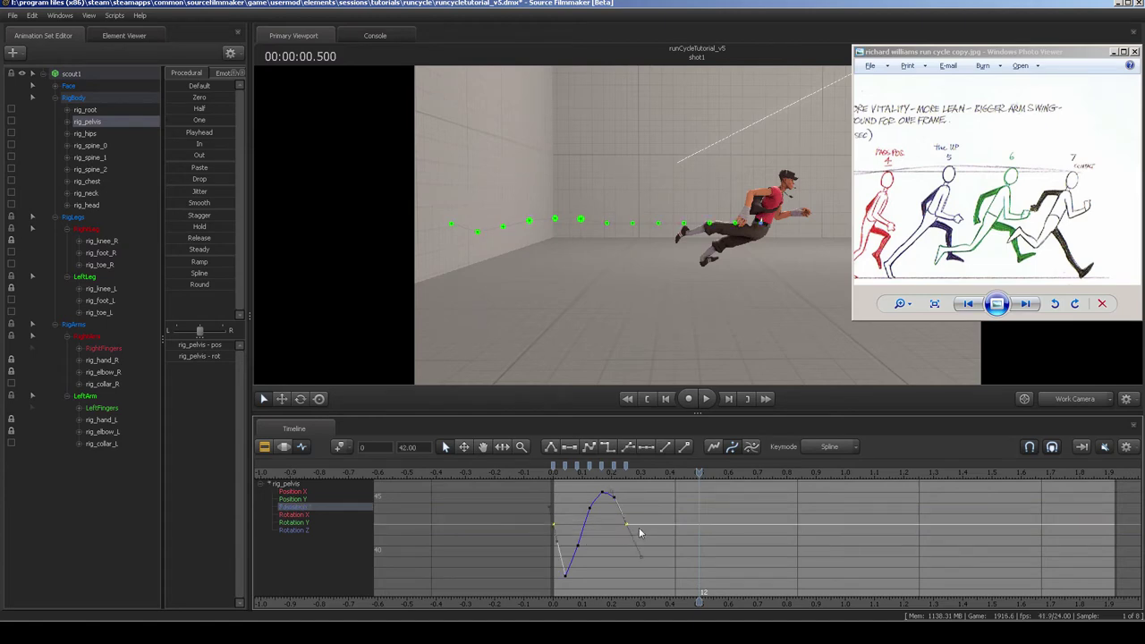
click(616, 475)
drag(616, 476, 626, 475)
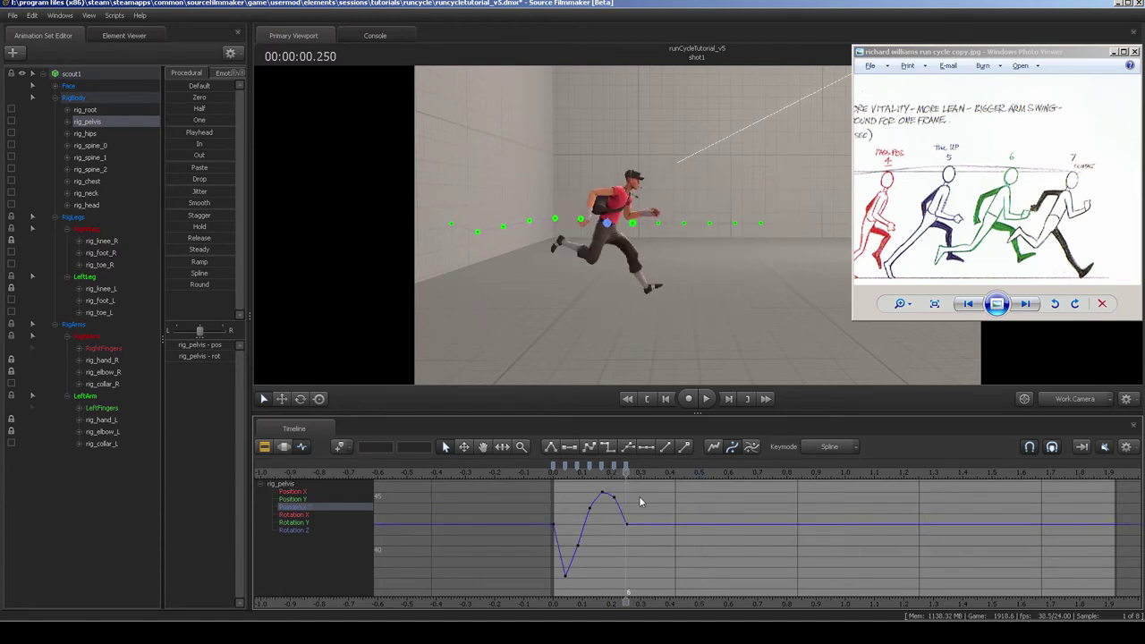
right_click(662, 509)
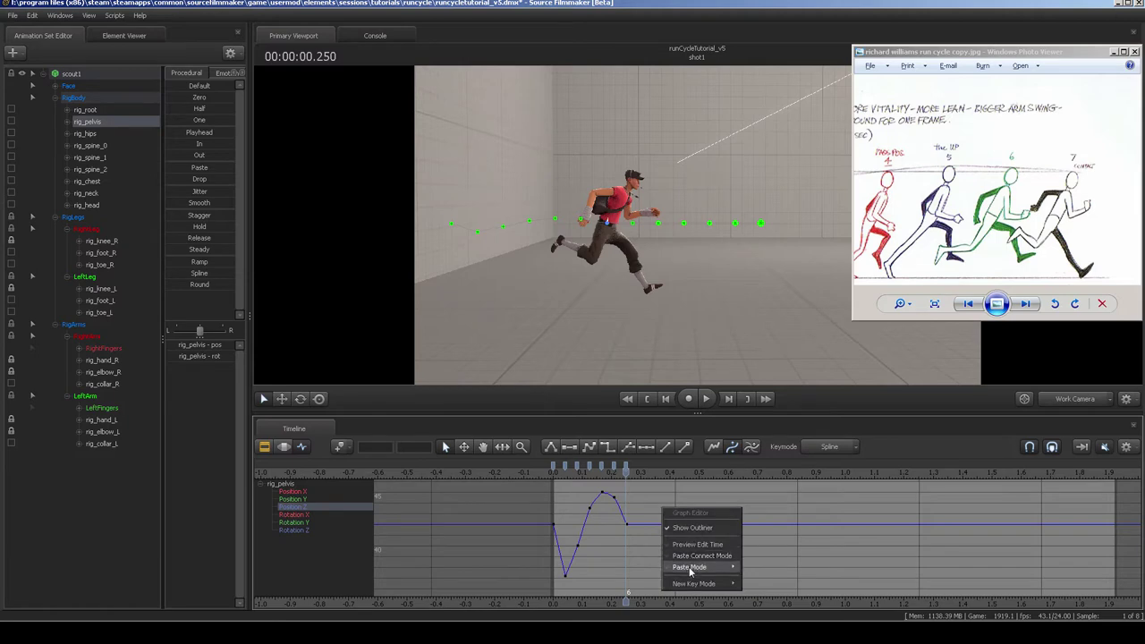
middle_drag(631, 511, 652, 532)
key(ctrl+v)
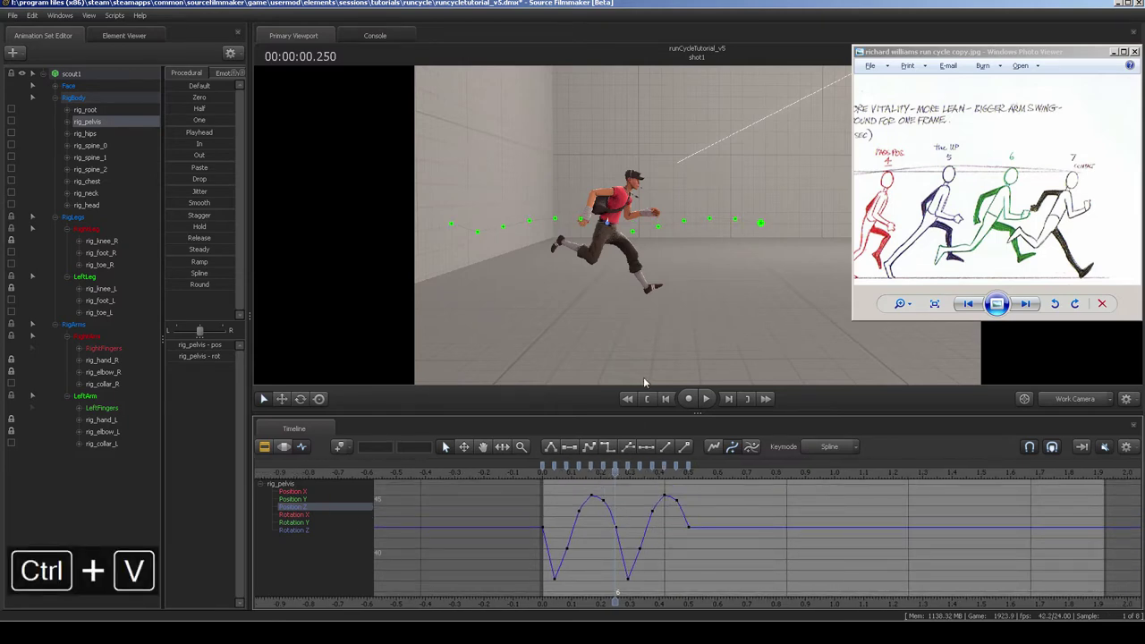
key(w)
drag(591, 365, 590, 365)
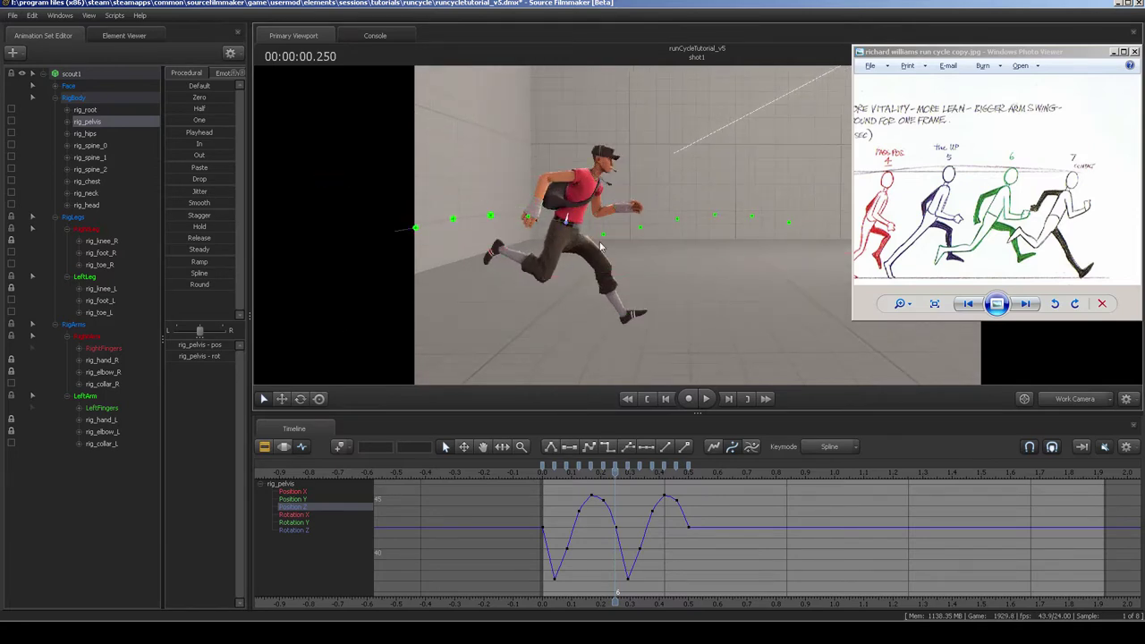
Undo the Position Z paste and paste the copied keys at frame 6 again.
key(ctrl+z)
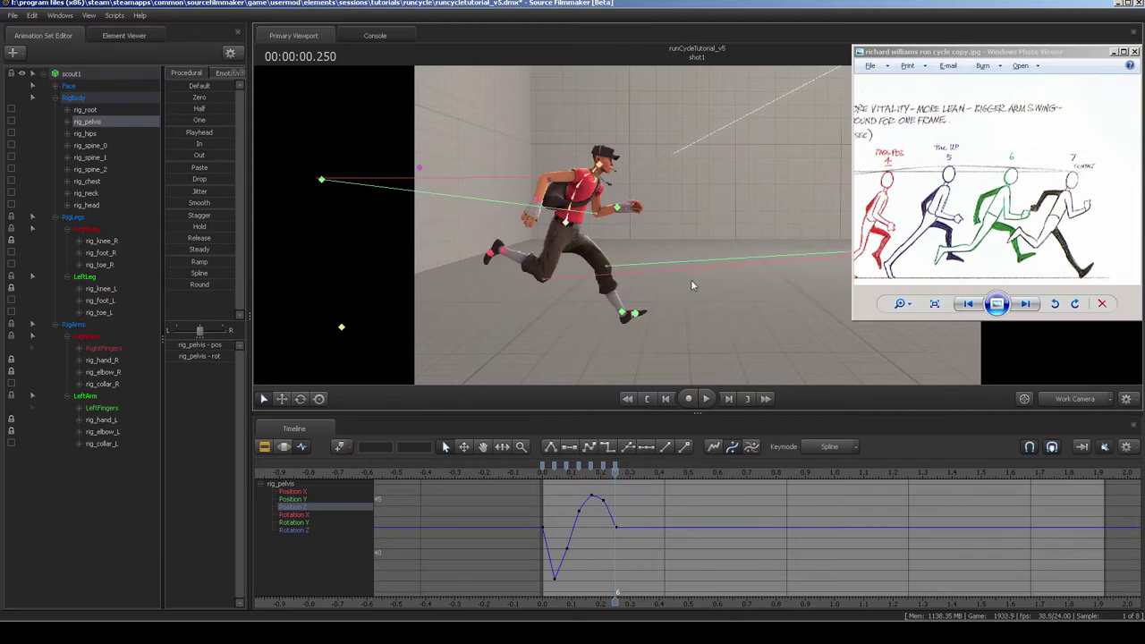
key(ctrl+v)
middle_drag(661, 522, 663, 522)
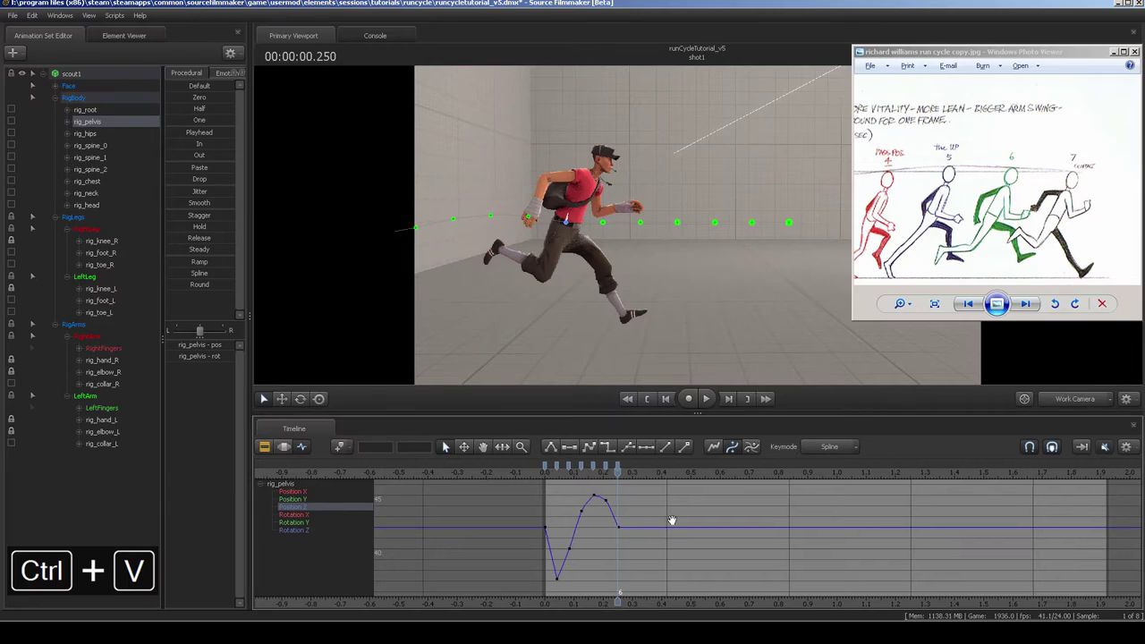
key(ctrl+v)
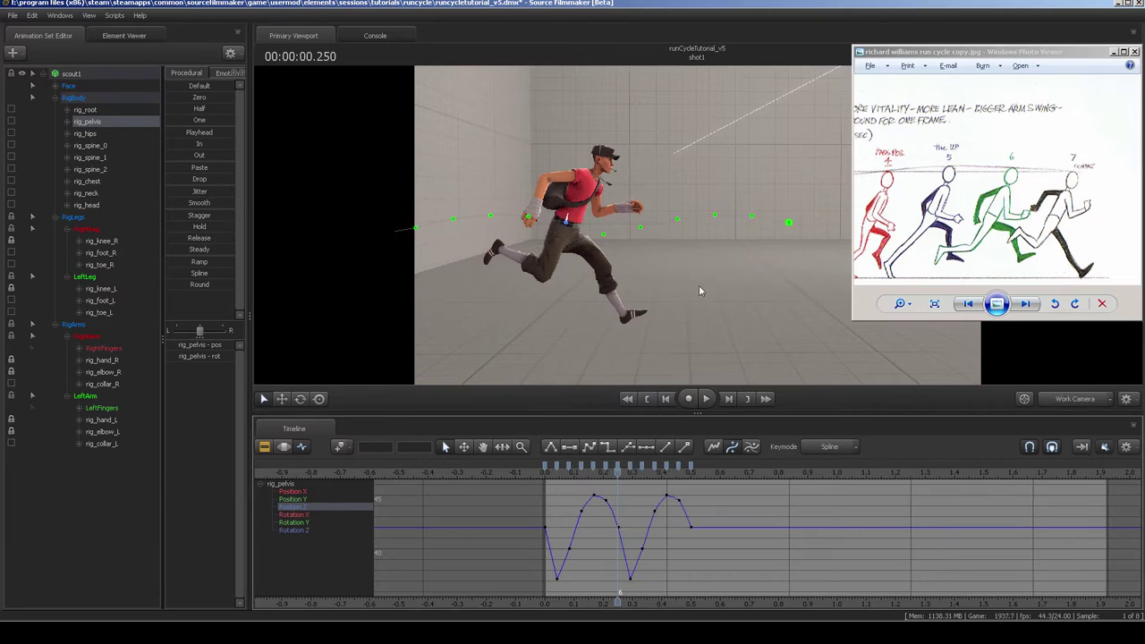
drag(673, 237, 671, 237)
Review the repeated Position Z curve and scrub the run from frame 0 to frame 10.
middle_drag(645, 523, 662, 520)
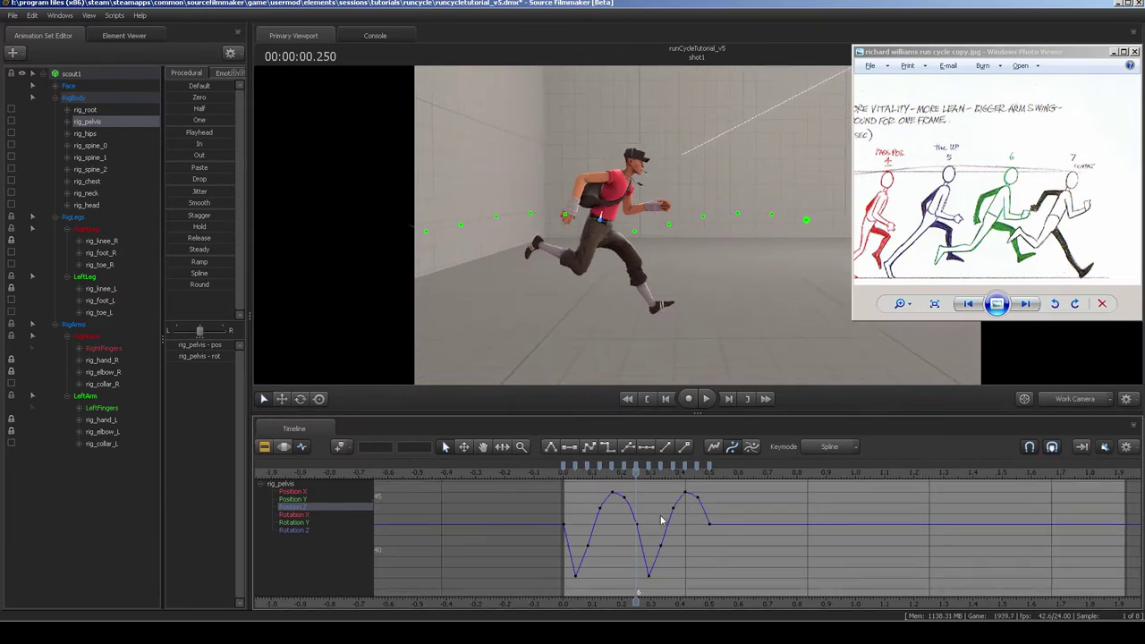
scroll(669, 530, down, 3)
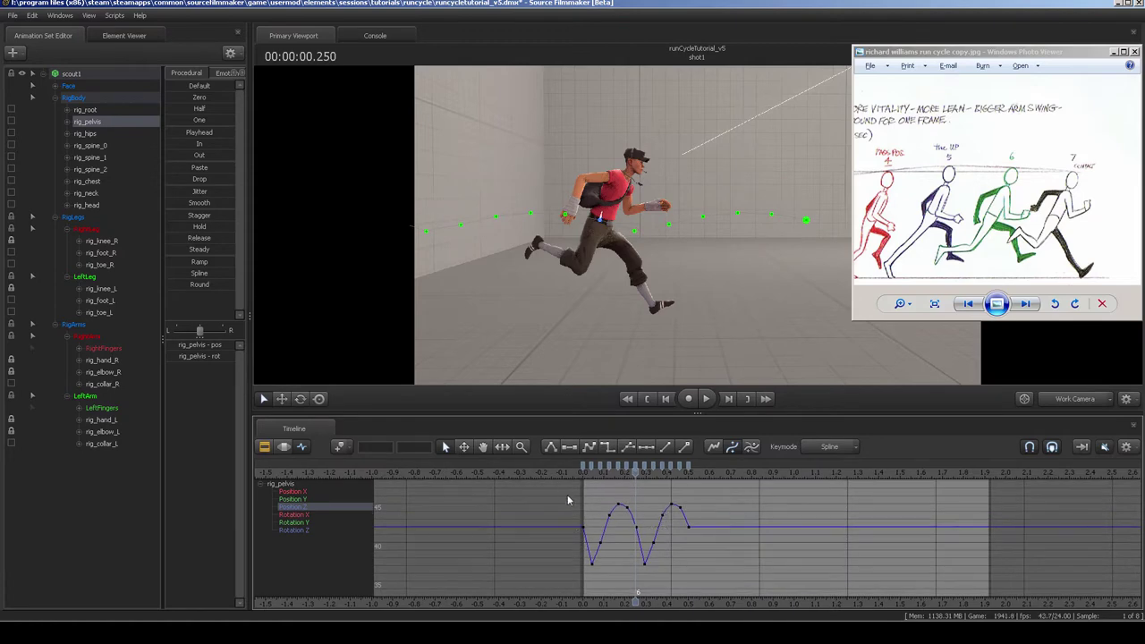
drag(568, 498, 721, 585)
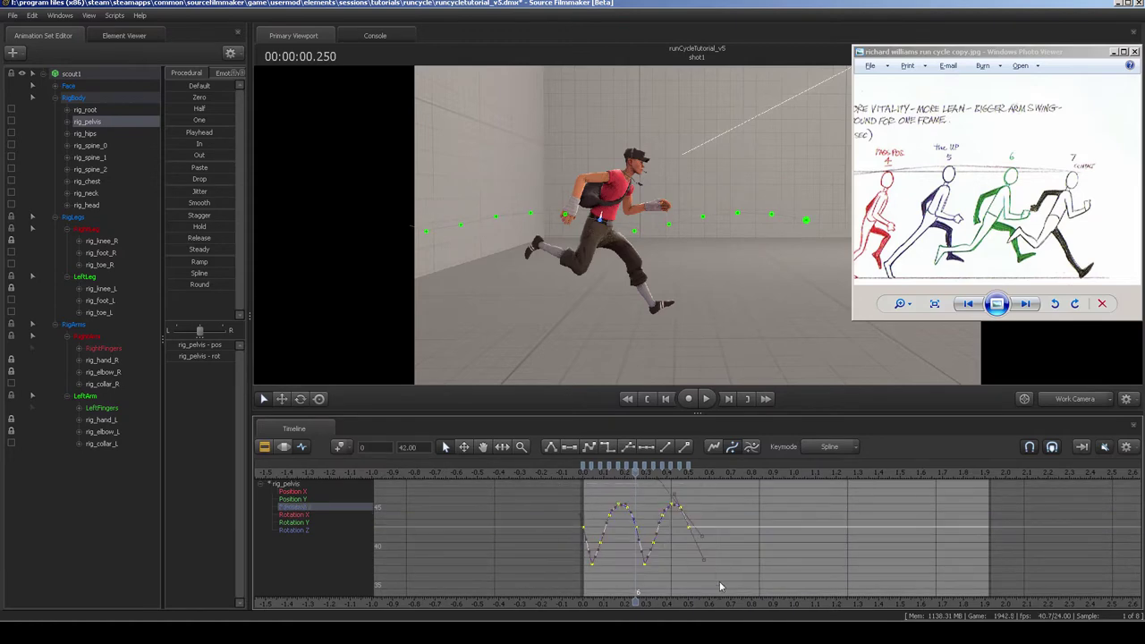
click(734, 516)
click(581, 473)
mouse_move(582, 475)
mouse_down()
mouse_move(689, 474)
mouse_move(581, 474)
mouse_up()
drag(693, 319, 696, 320)
key(s)
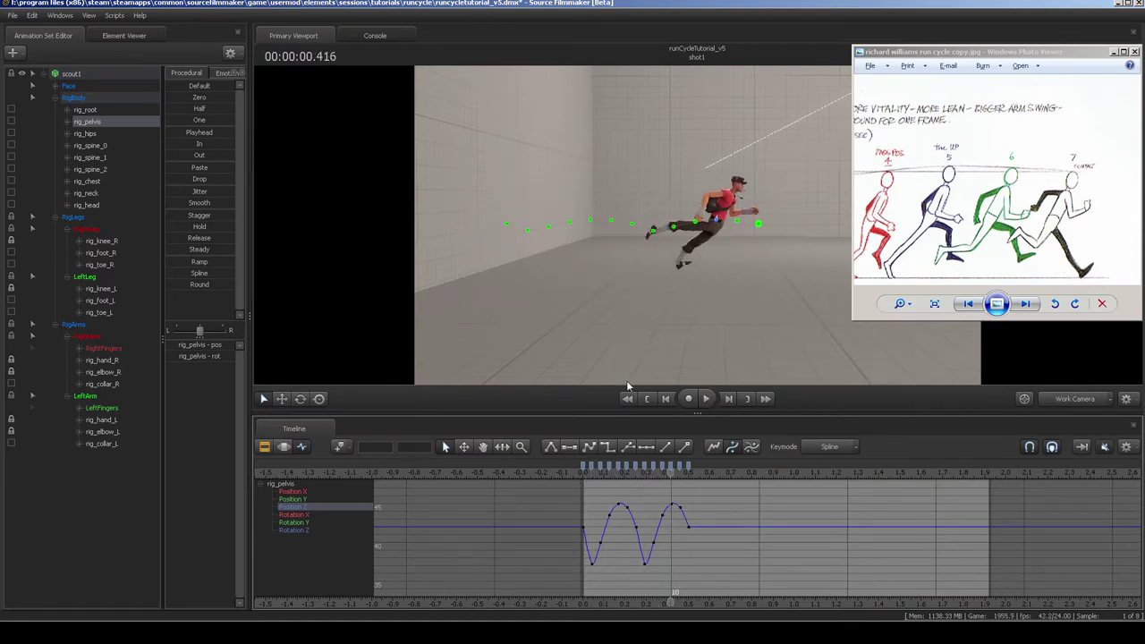
drag(620, 475, 669, 484)
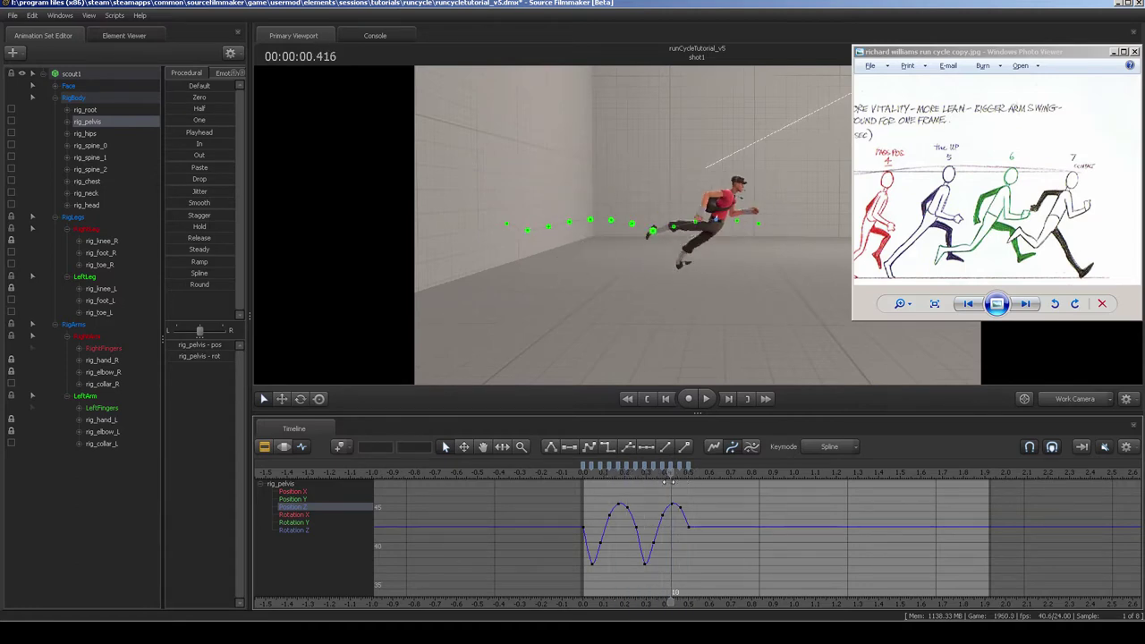
Compare the pelvis's Rotation Y, Rotation Z, Position Z and Position X curves, and return the playhead to frame 0.
click(308, 524)
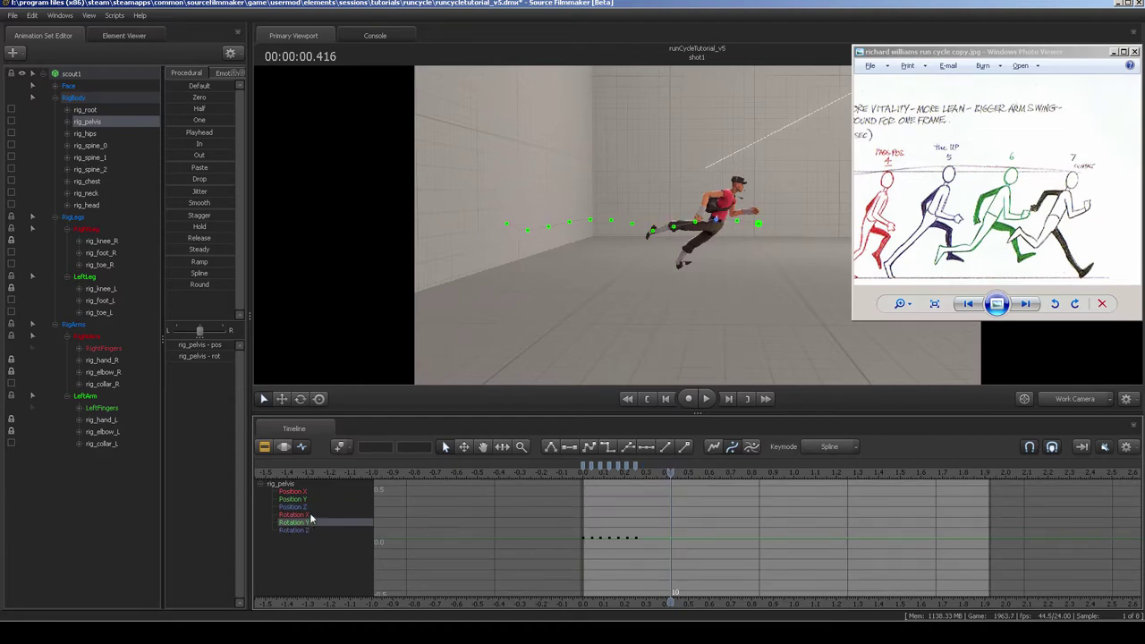
click(306, 529)
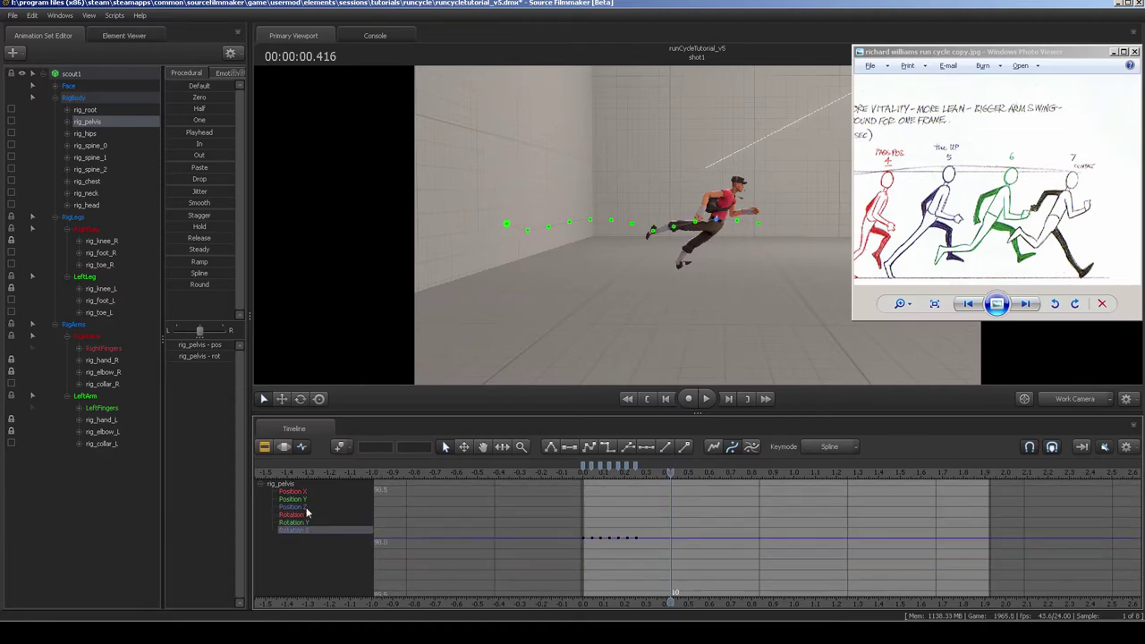
click(307, 492)
click(308, 507)
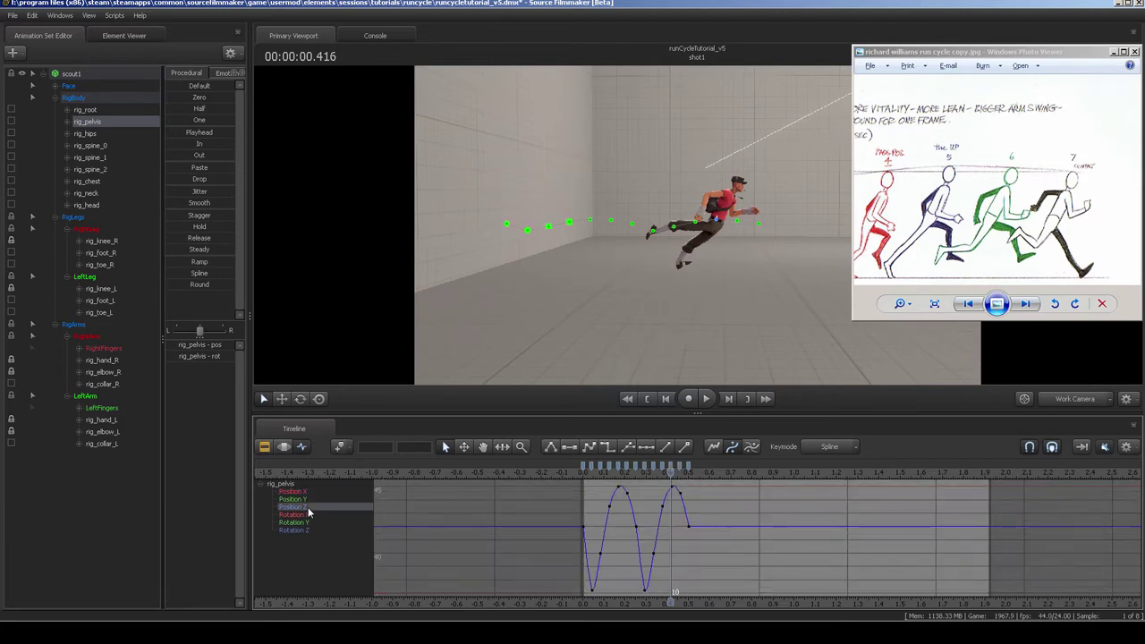
click(311, 493)
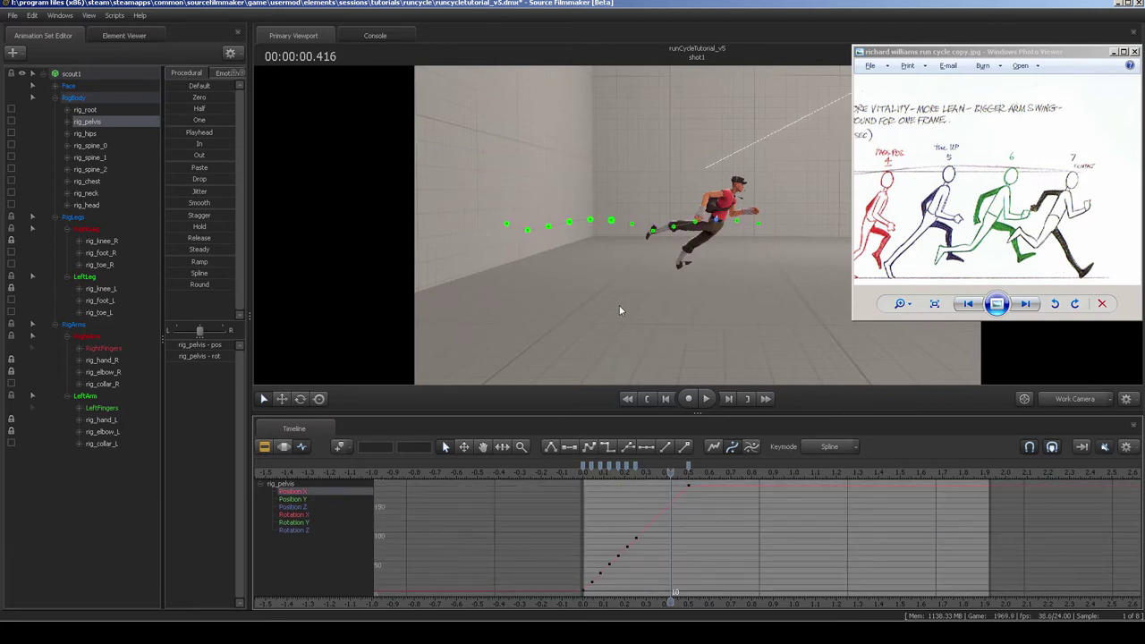
drag(619, 308, 619, 308)
key(w)
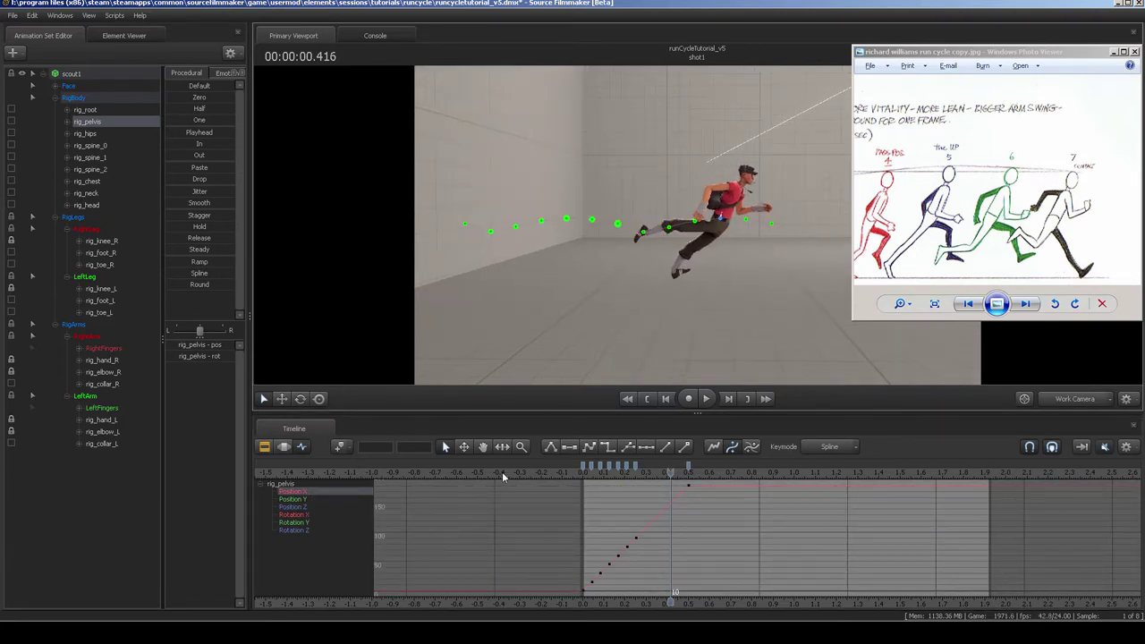
click(581, 472)
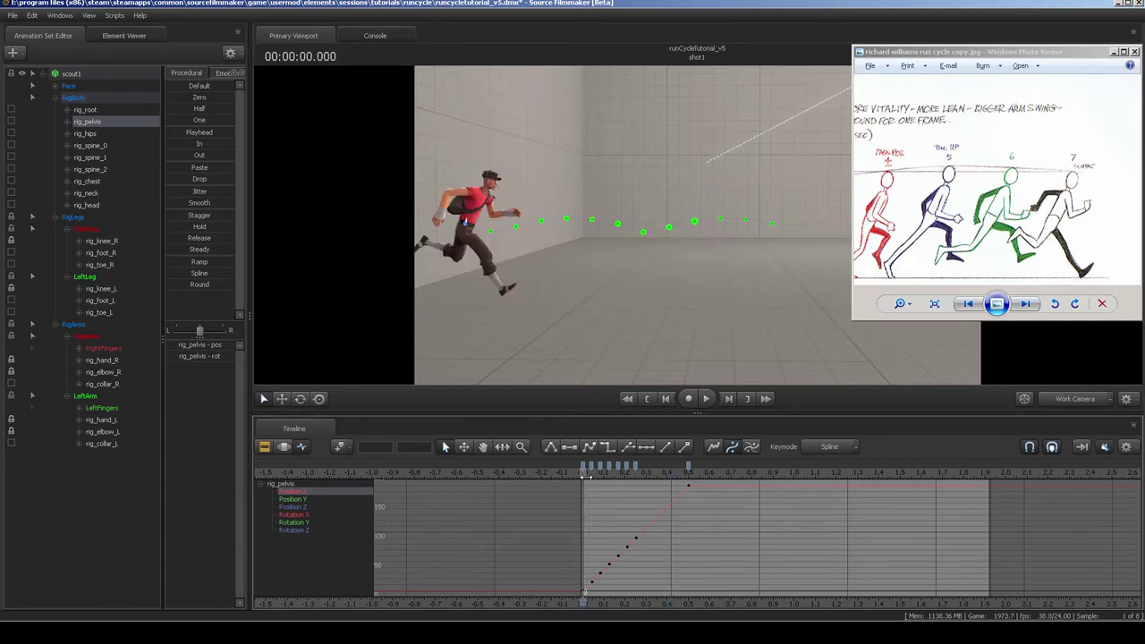
Select the right foot control and compare its pose and motion path between frame 0 and frame 6.
key(a)
drag(669, 253, 670, 254)
key(ctrl)
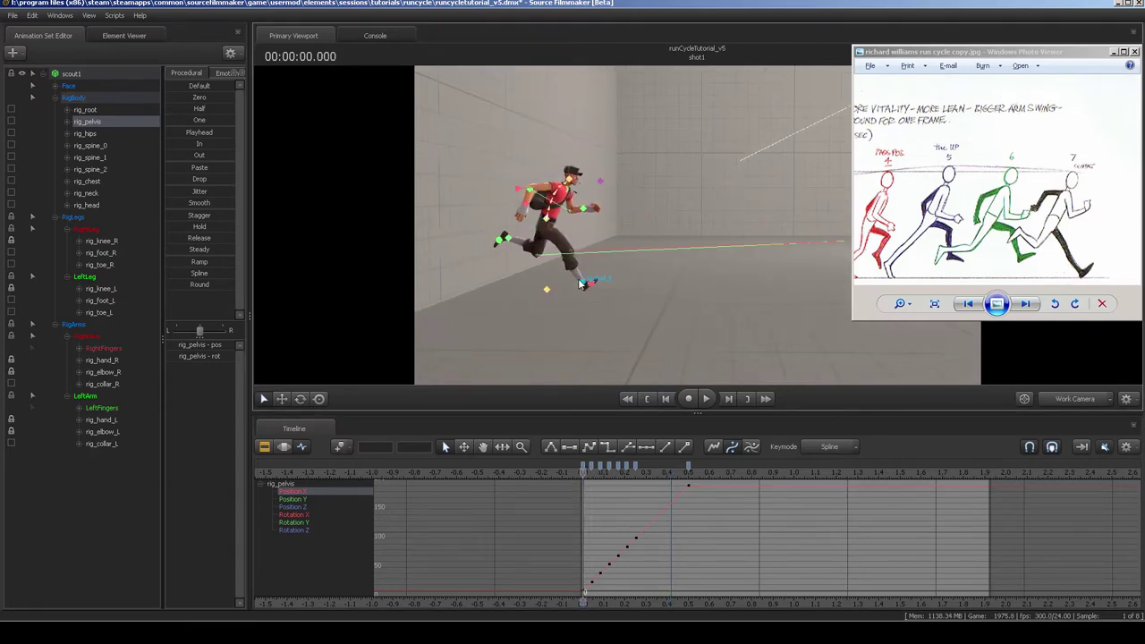
key(w)
mouse_move(565, 333)
mouse_down()
mouse_move(682, 232)
mouse_move(580, 341)
mouse_up()
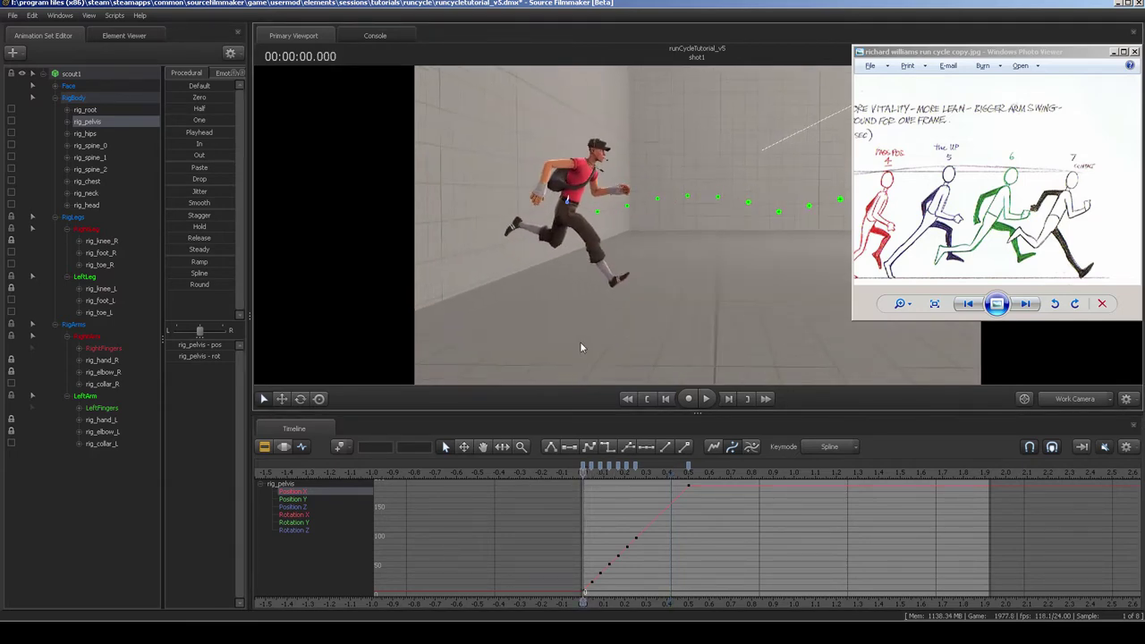
key(ctrl)
click(615, 282)
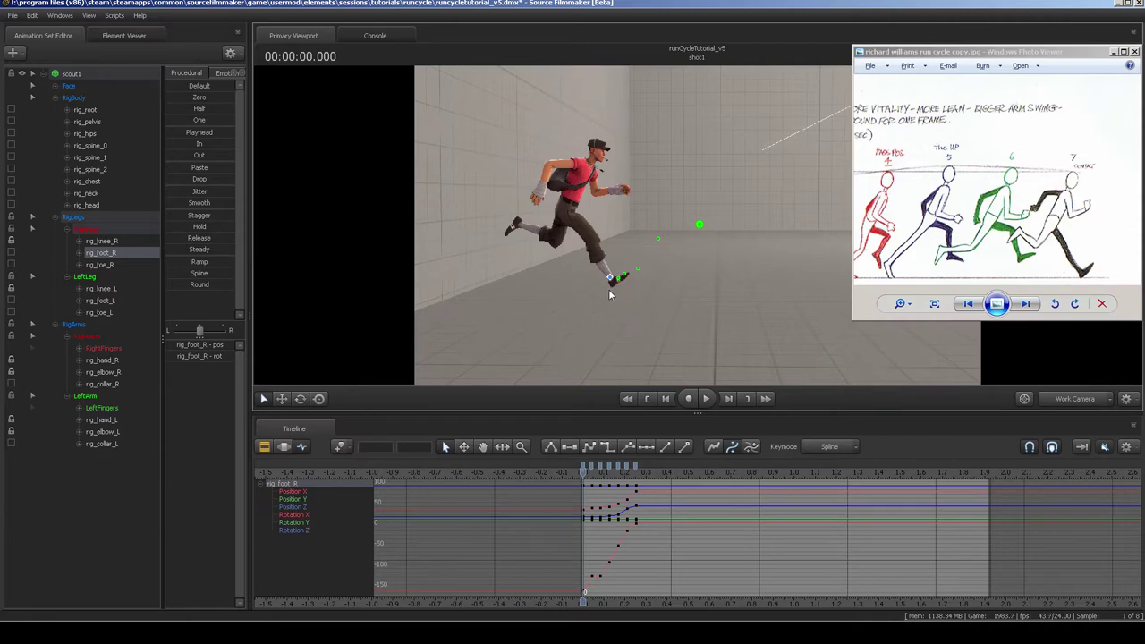
drag(582, 472, 636, 472)
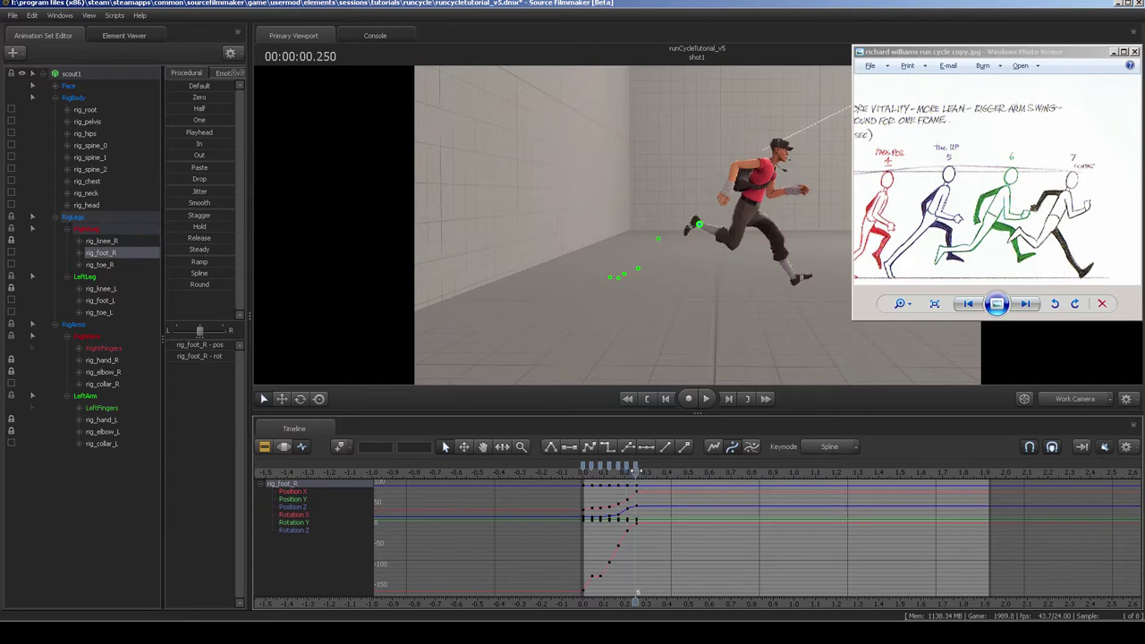
click(700, 225)
click(586, 481)
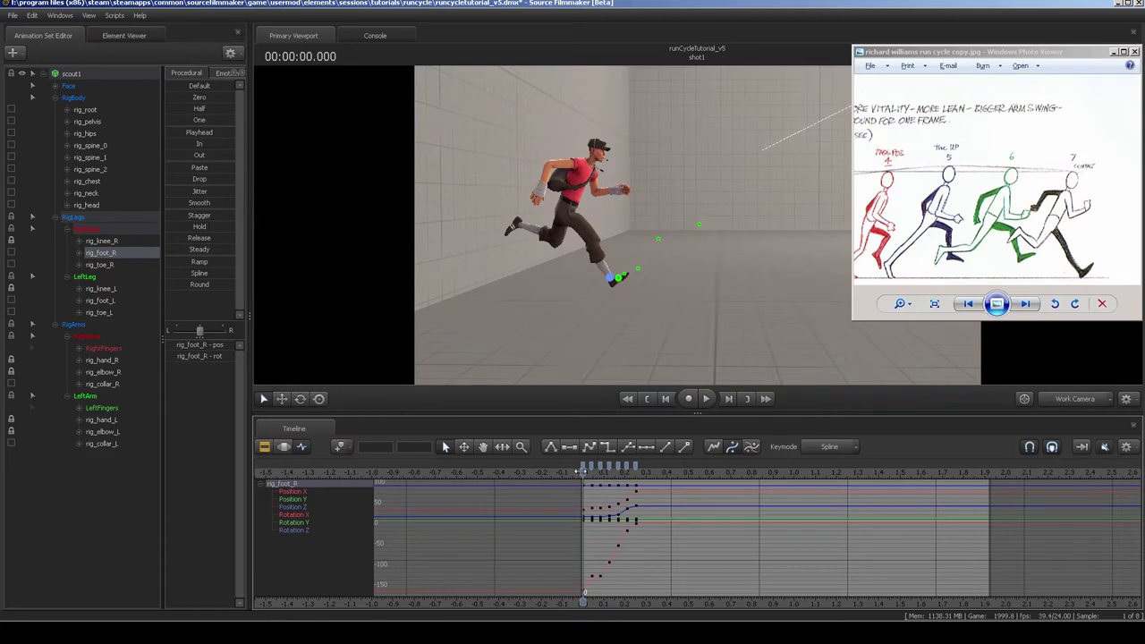
Select the left foot control at frame 6 and compare its contact pose with the right foot's at frame 0.
drag(582, 471, 637, 472)
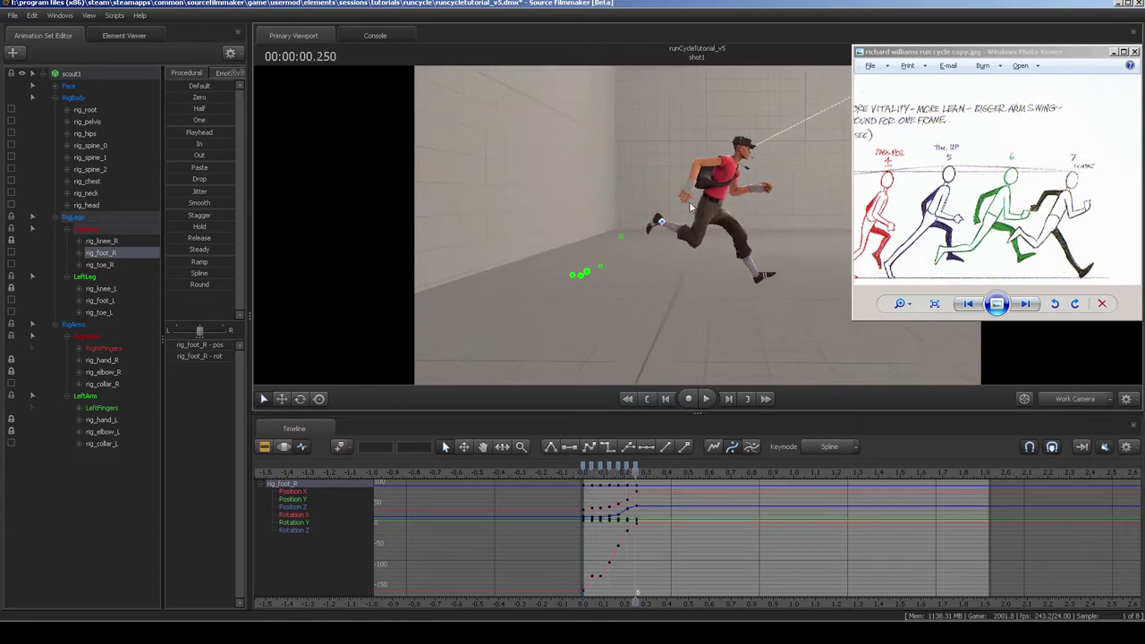
drag(689, 205, 726, 272)
key(d)
ctrl+click(711, 272)
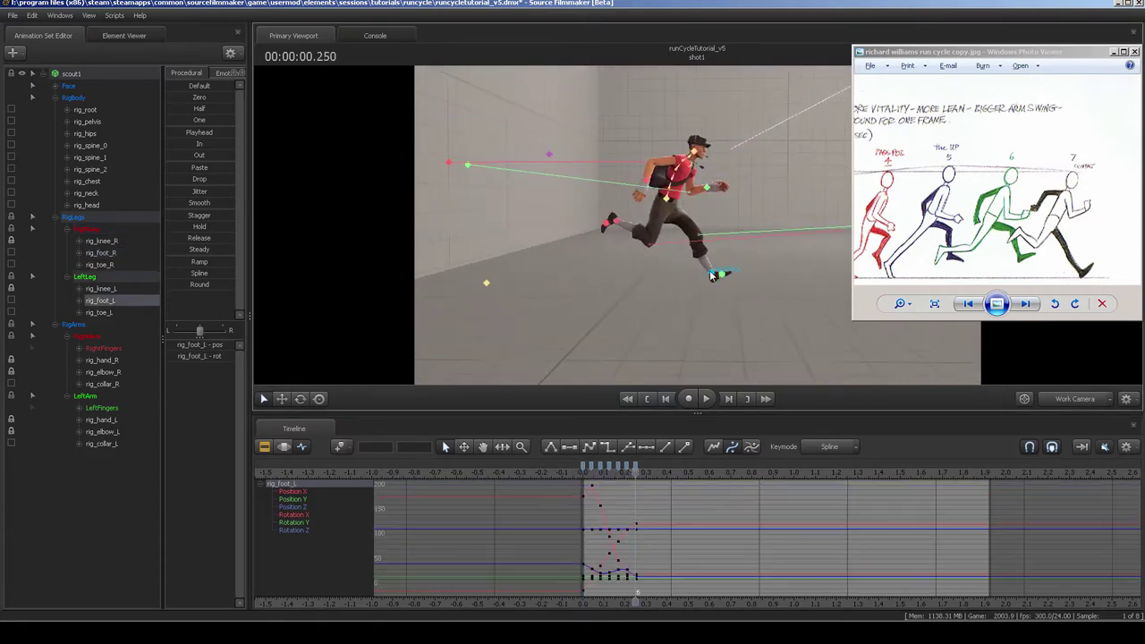
alt+middle_drag(712, 275, 748, 260)
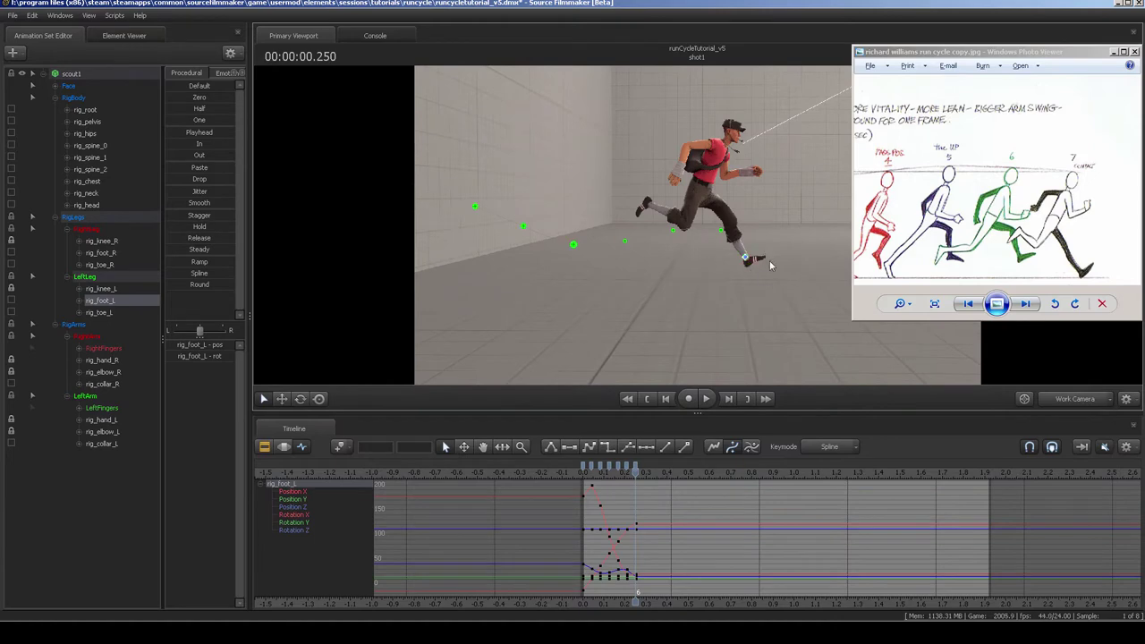
alt+middle_drag(665, 343, 664, 270)
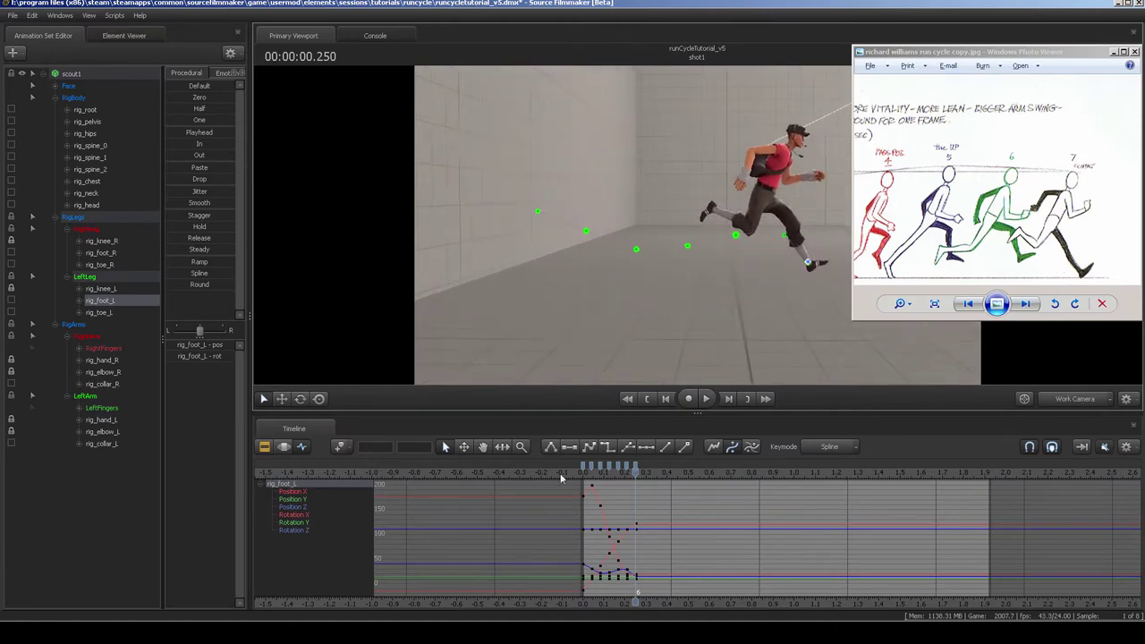
click(583, 474)
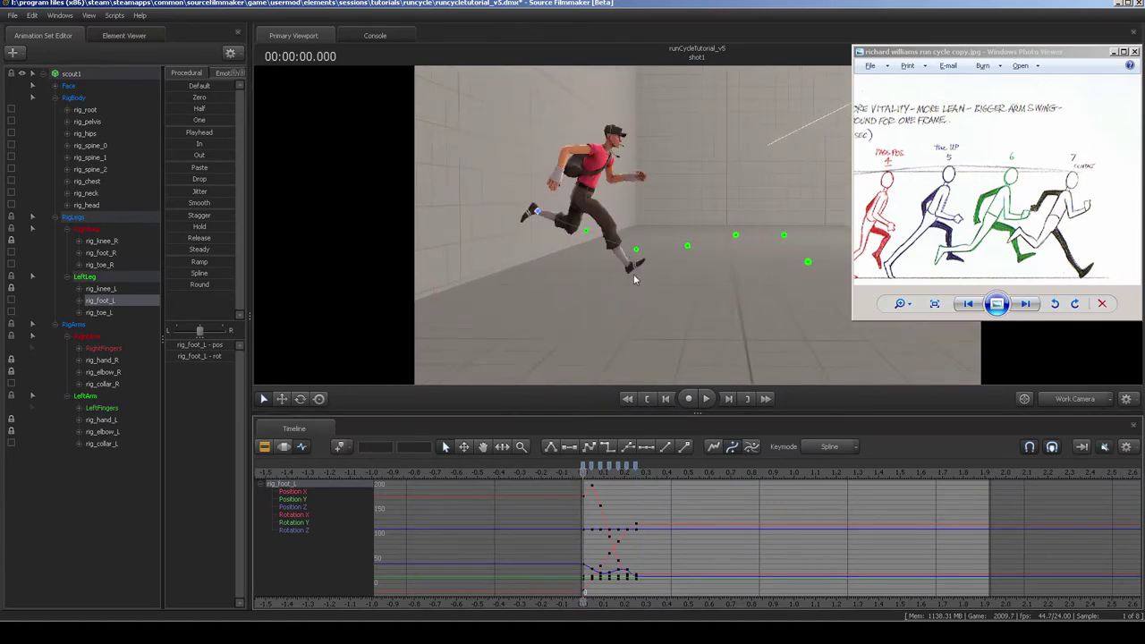
mouse_move(585, 473)
mouse_down()
mouse_move(610, 473)
mouse_move(582, 472)
mouse_up()
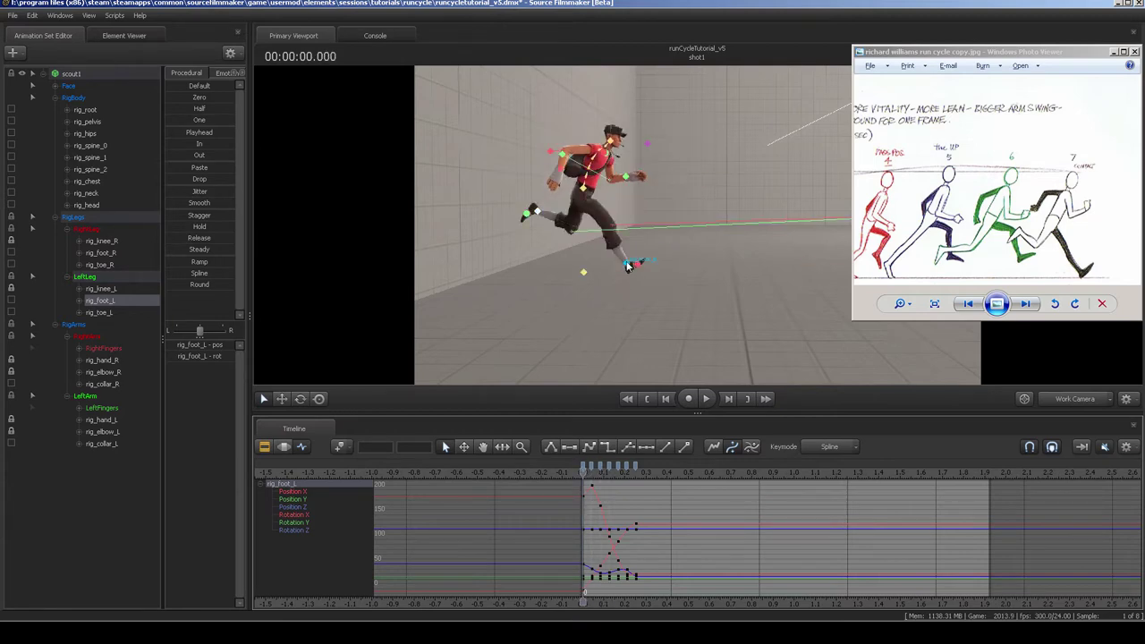
Select the right foot control and copy all of its position and rotation keys from frame 0 to frame 6.
click(628, 266)
scroll(641, 525, down, 2)
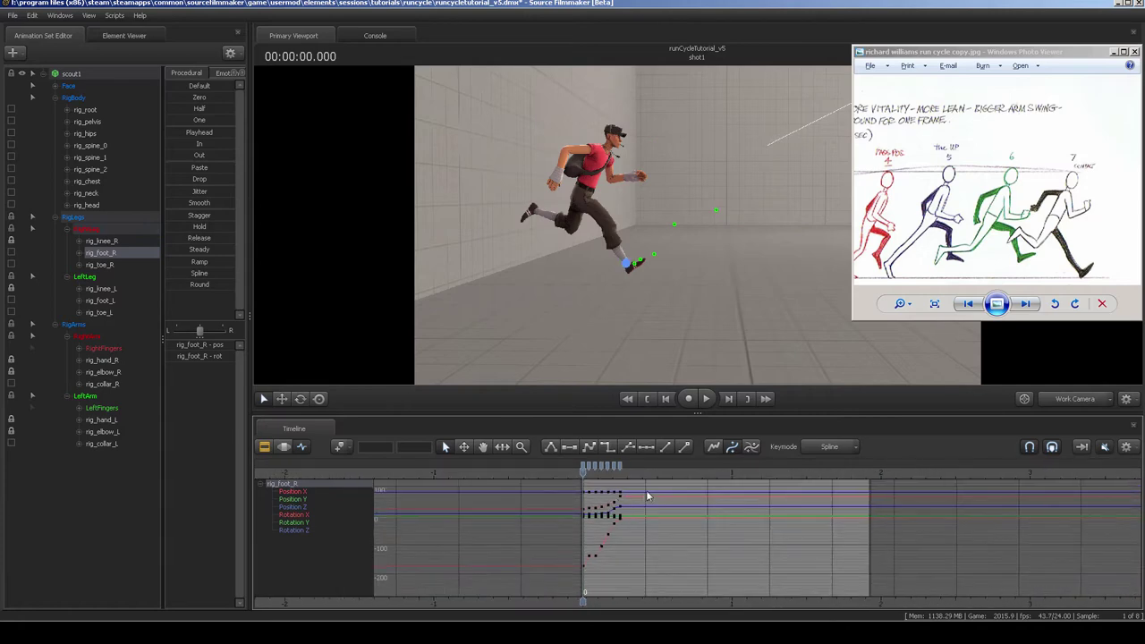
drag(646, 491, 563, 582)
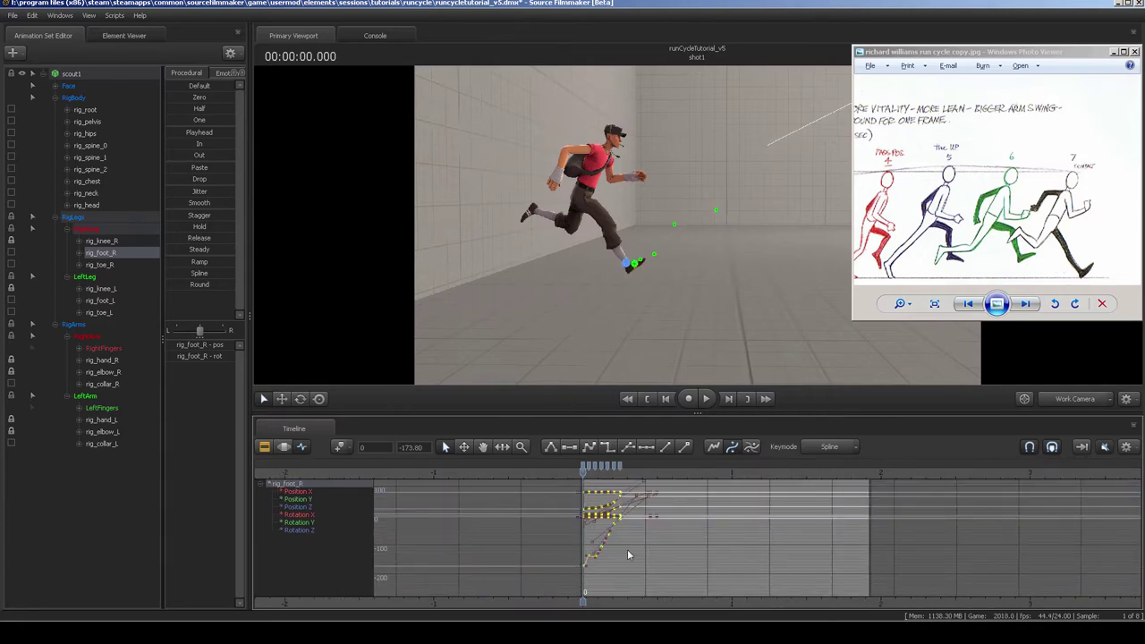
key(ctrl+c)
click(665, 524)
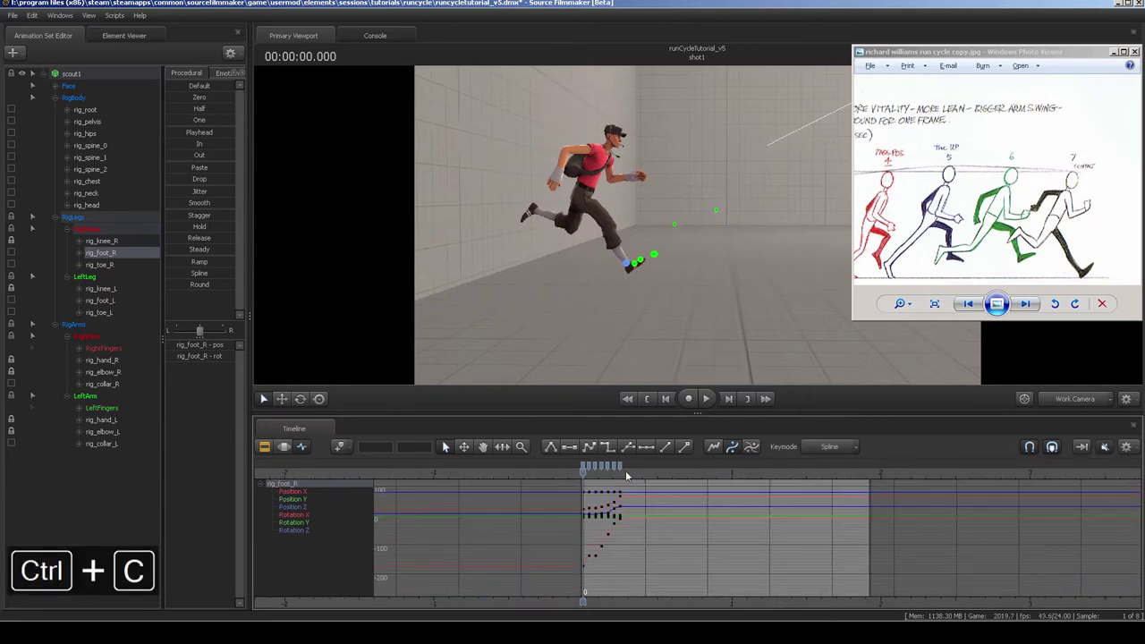
Set the playhead to frame 6 and select the left foot control.
drag(626, 473, 621, 474)
middle_drag(746, 320, 663, 324)
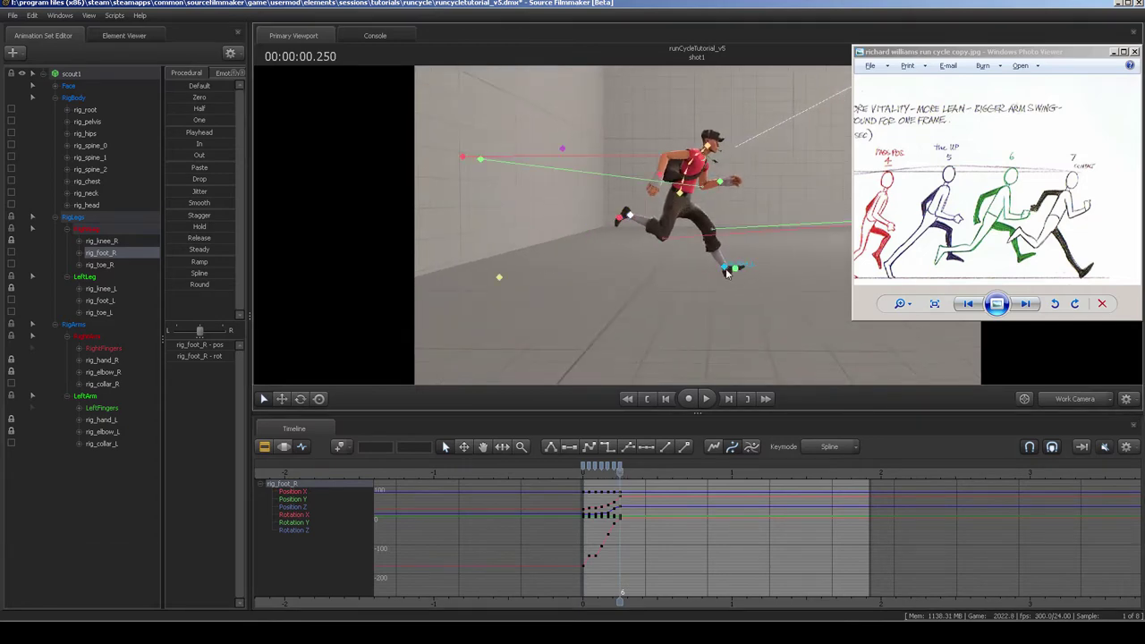
click(726, 271)
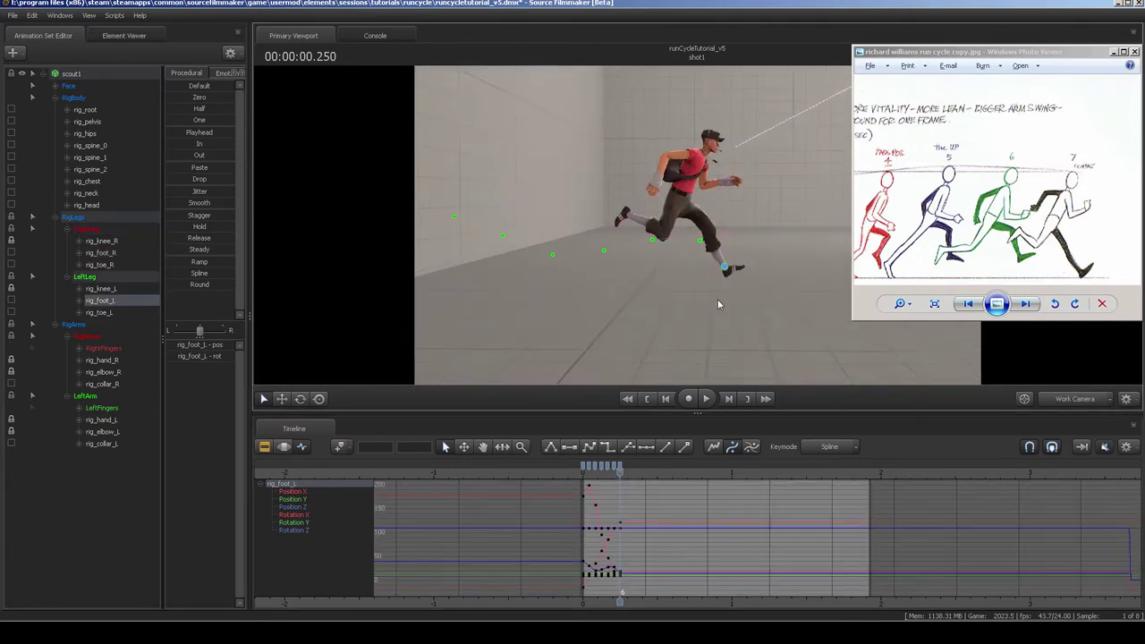
Turn off Paste Connect Mode and try pasting the right foot's keys onto the left foot at frame 6.
right_click(658, 506)
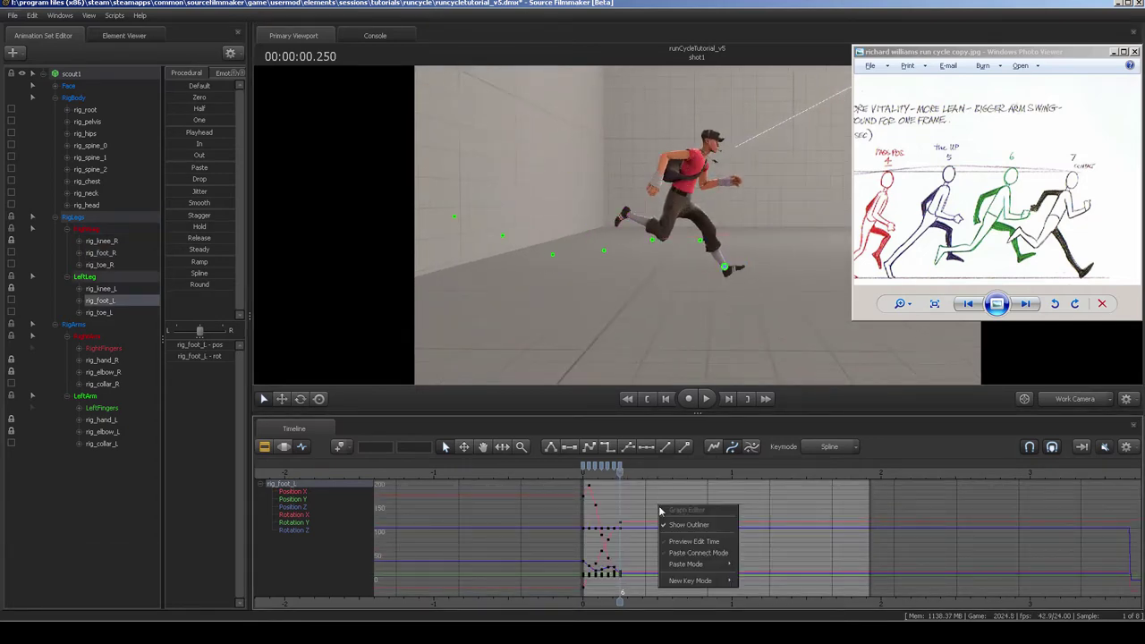
click(697, 554)
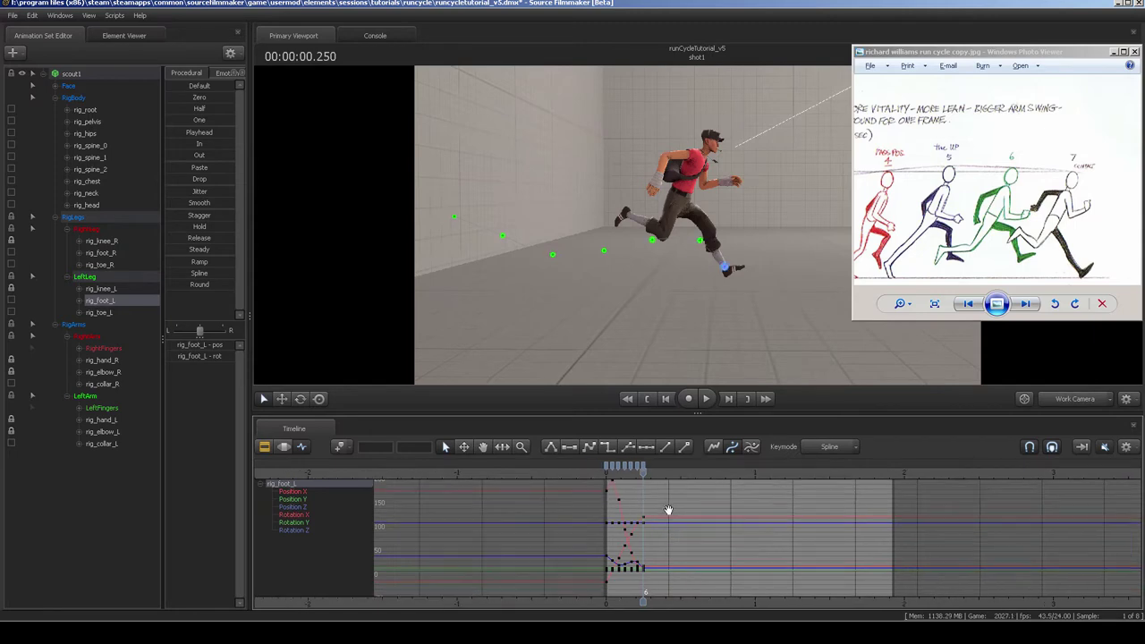
right_click(682, 522)
click(668, 506)
middle_drag(667, 506, 671, 503)
key(ctrl+v)
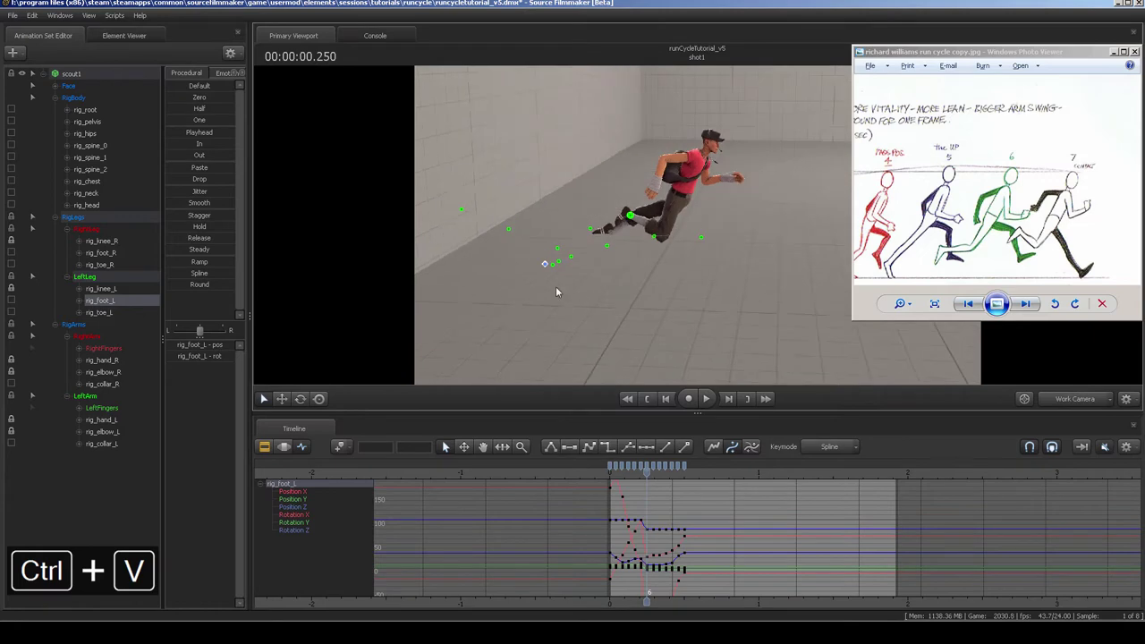
Inspect the left foot's motion path around the Scout and undo the paste.
alt+drag(544, 267, 573, 270)
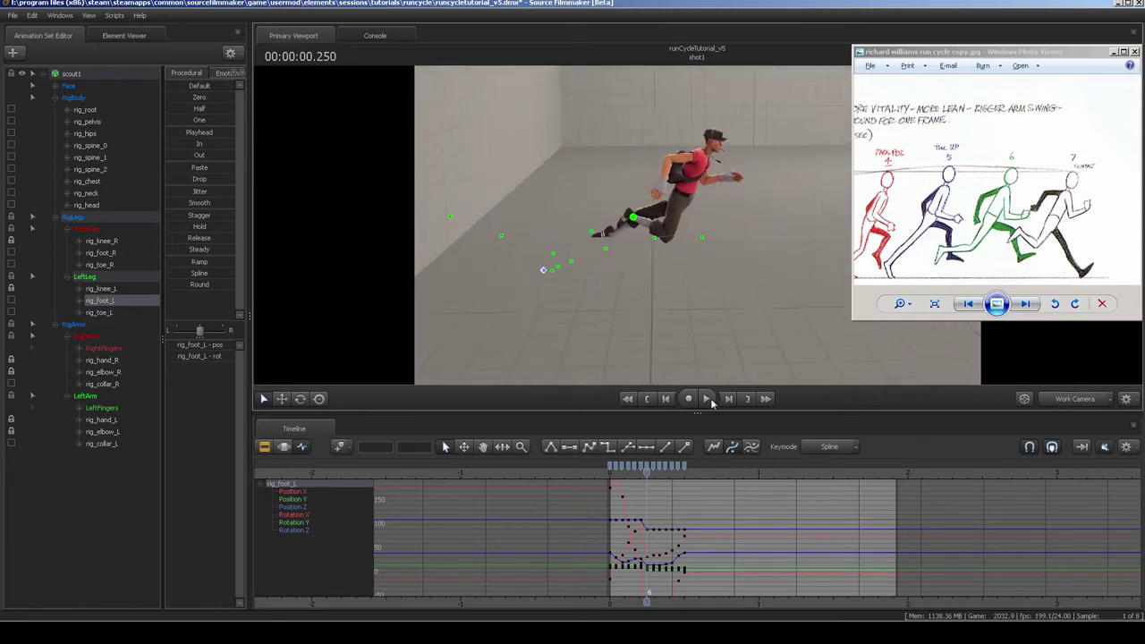
mouse_move(685, 237)
alt+mouse_down()
mouse_move(701, 230)
mouse_move(707, 296)
mouse_move(699, 255)
alt+mouse_up()
drag(689, 331, 687, 307)
key(ctrl+z)
key(ctrl+z)
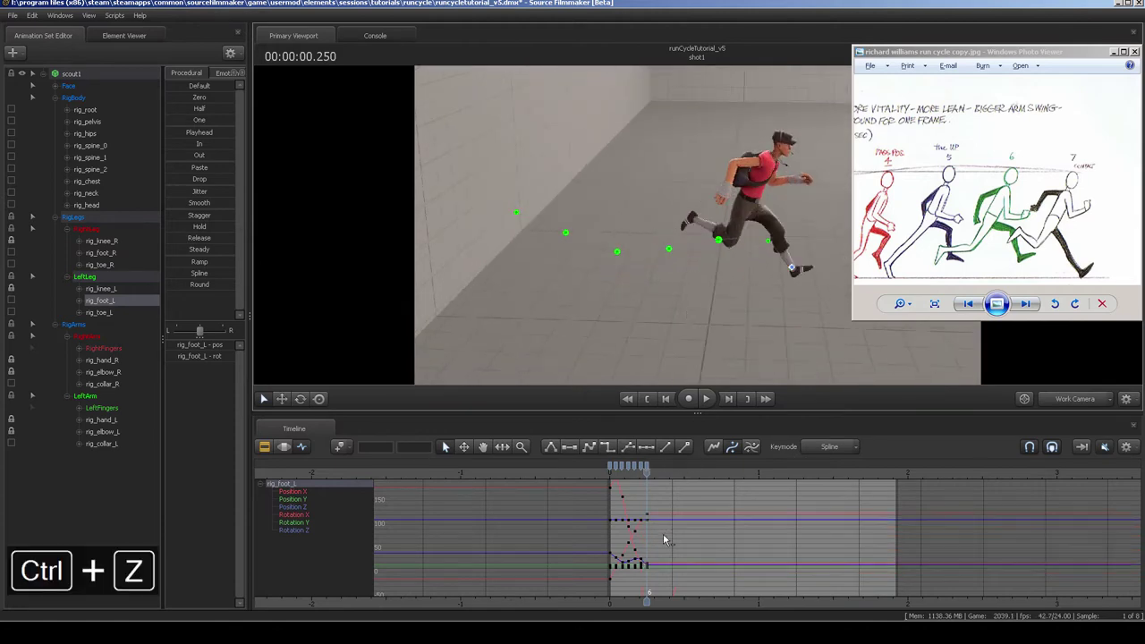
Turn Paste Connect Mode back on and paste the right foot's keys onto the left foot from frame 6.
right_click(702, 506)
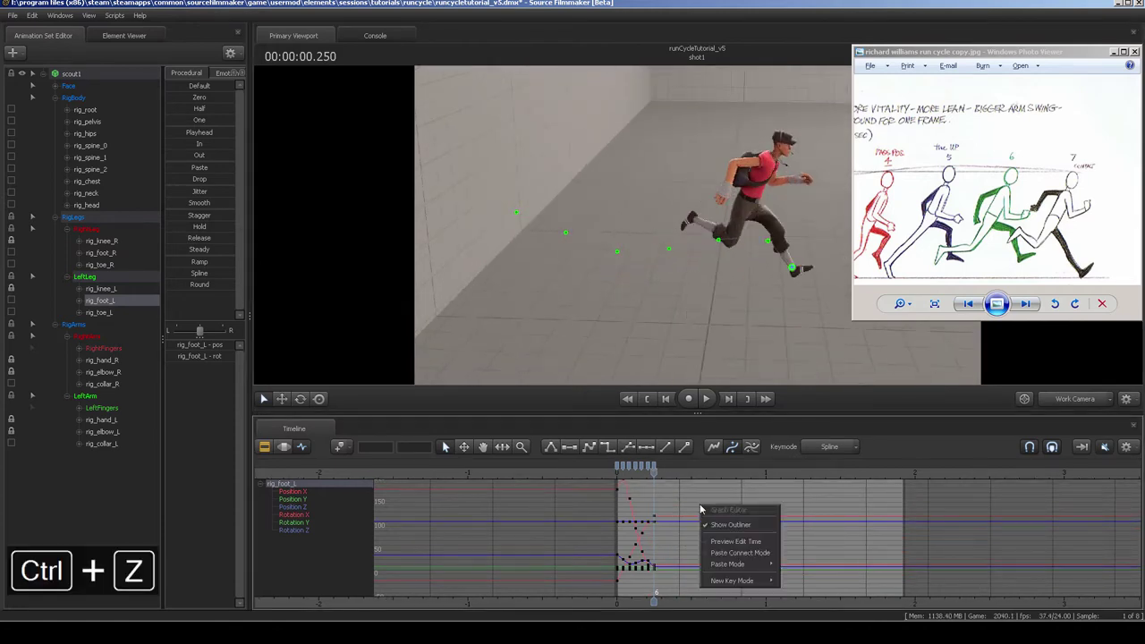
click(734, 553)
key(ctrl+v)
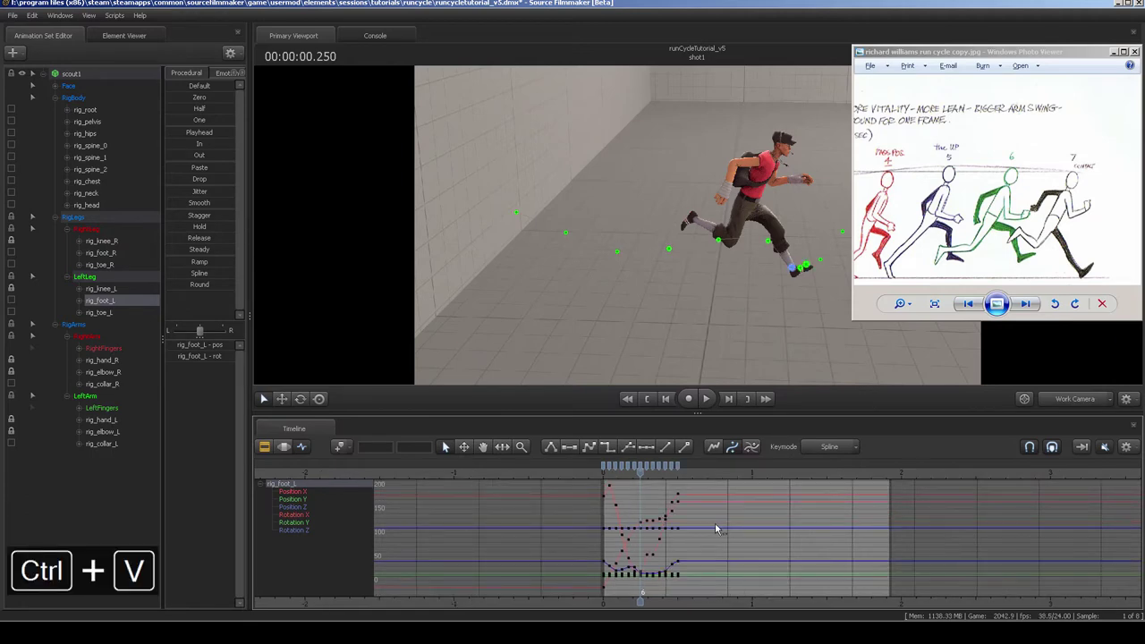
Review the left foot's extended curves, scrub the run past frame 6, and return the playhead to frame 0.
scroll(642, 557, up, 3)
middle_drag(673, 550, 673, 558)
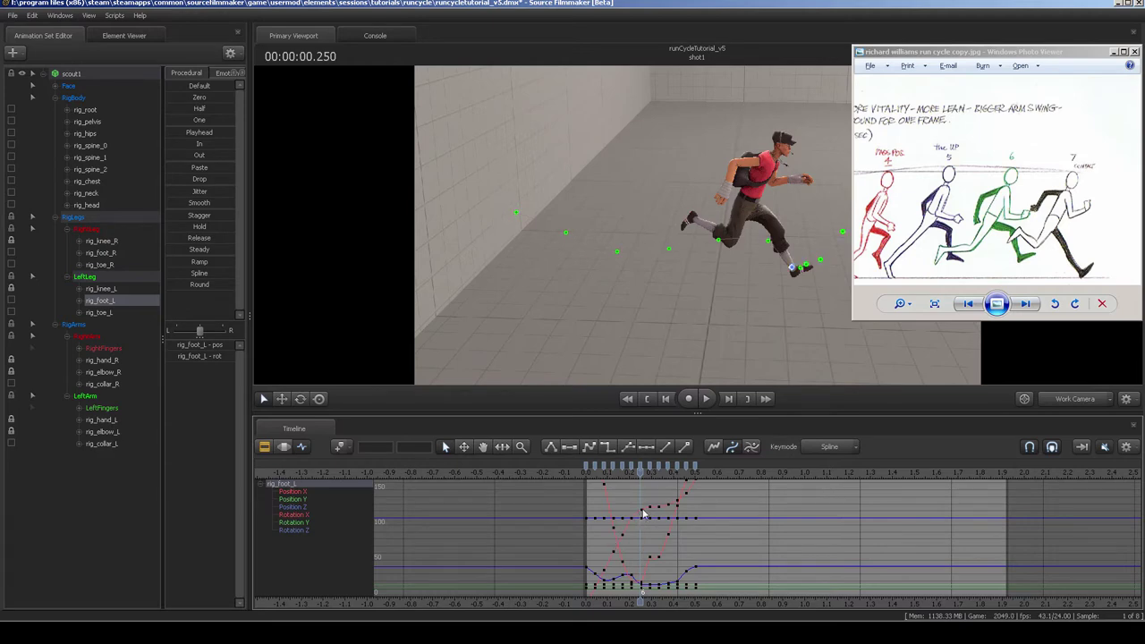
scroll(642, 516, down, 2)
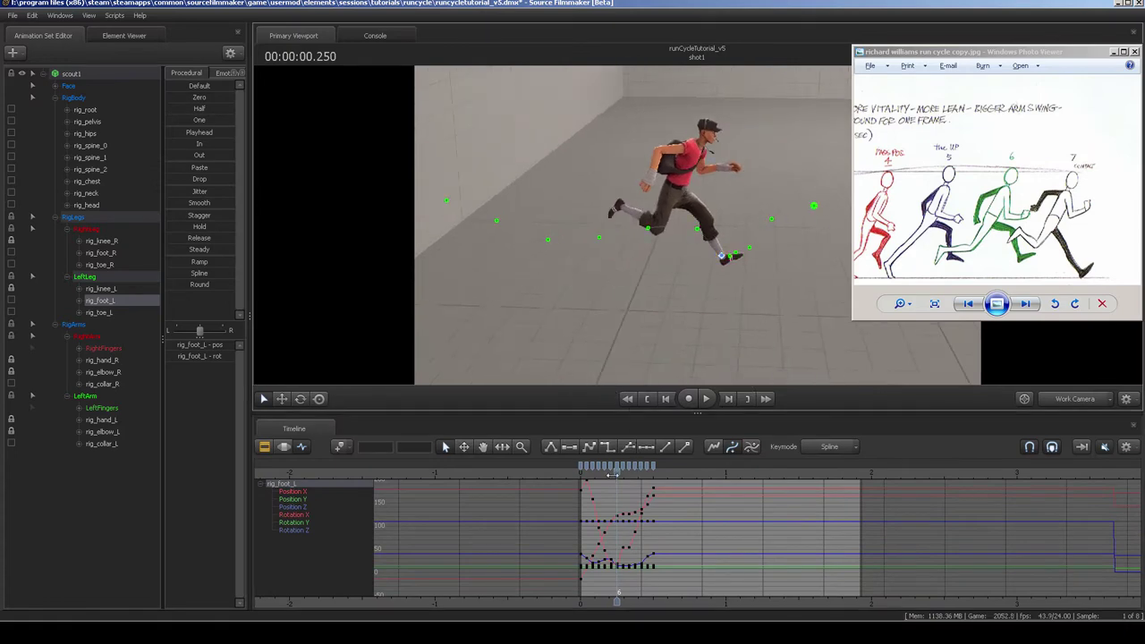
drag(617, 472, 642, 472)
drag(622, 475, 581, 474)
Select the right toe control and copy all of its keys from frame 0 to frame 6.
key(ctrl)
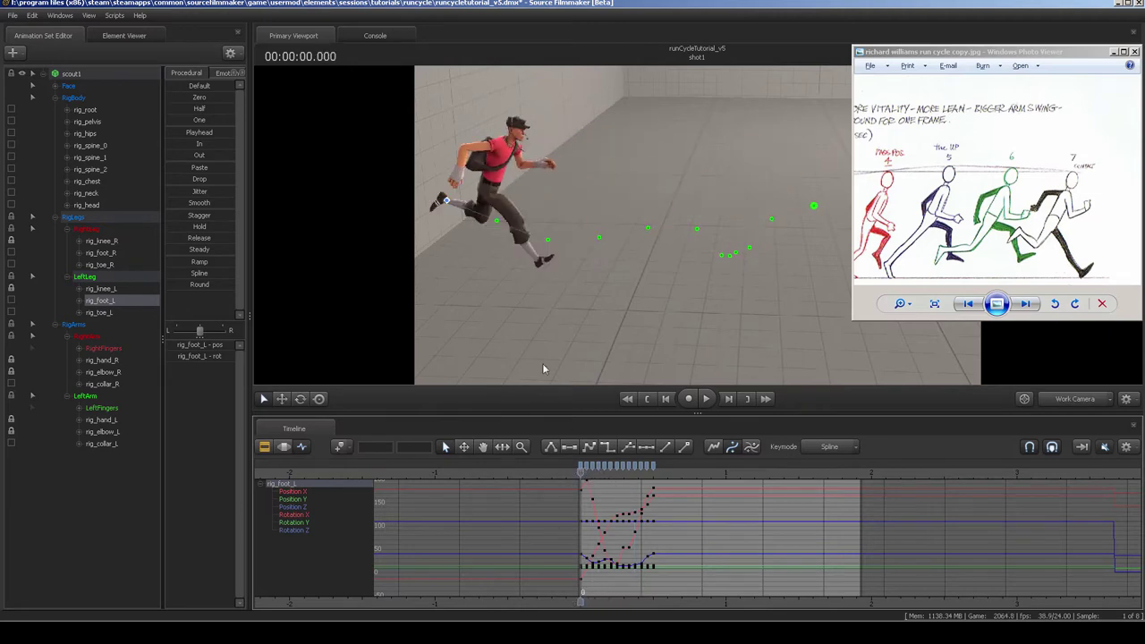
click(583, 257)
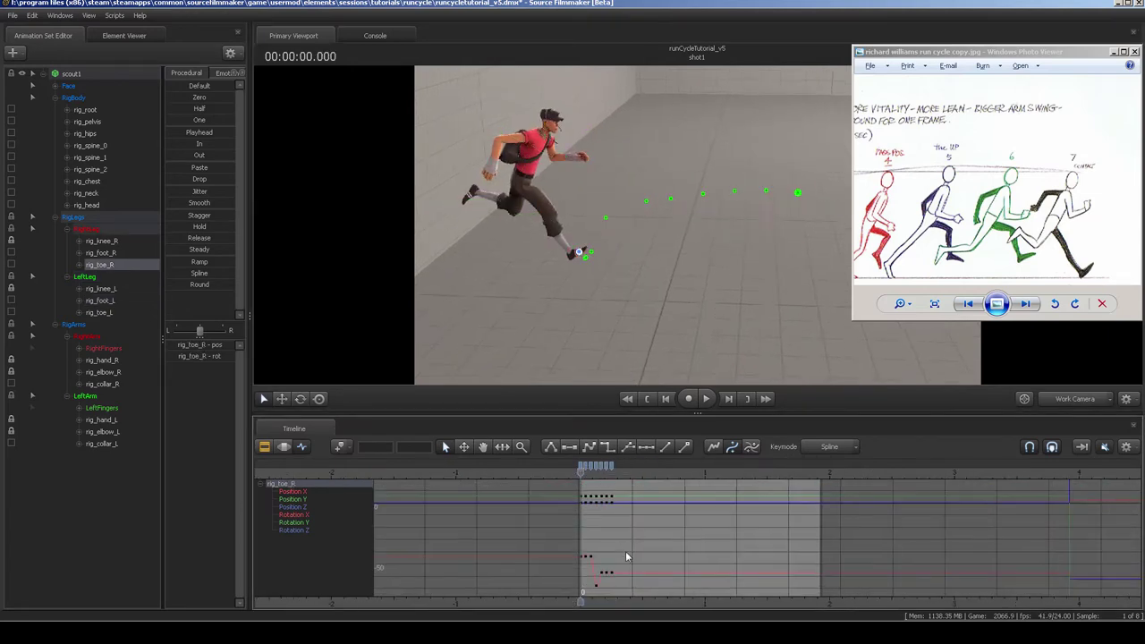
scroll(684, 526, down, 1)
drag(594, 550, 555, 597)
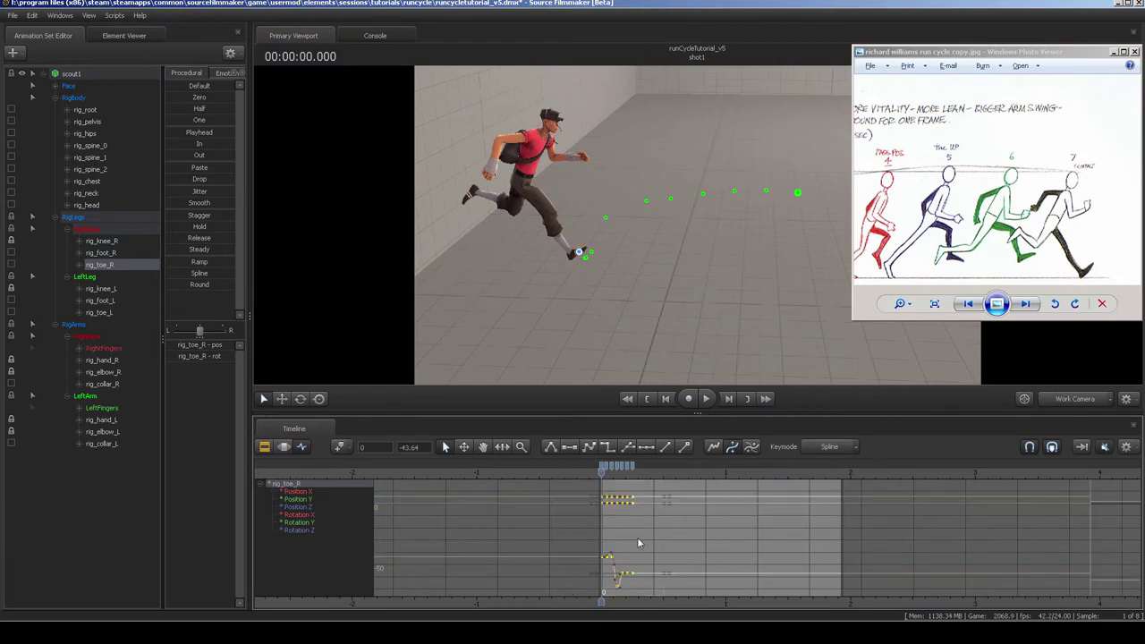
key(ctrl+c)
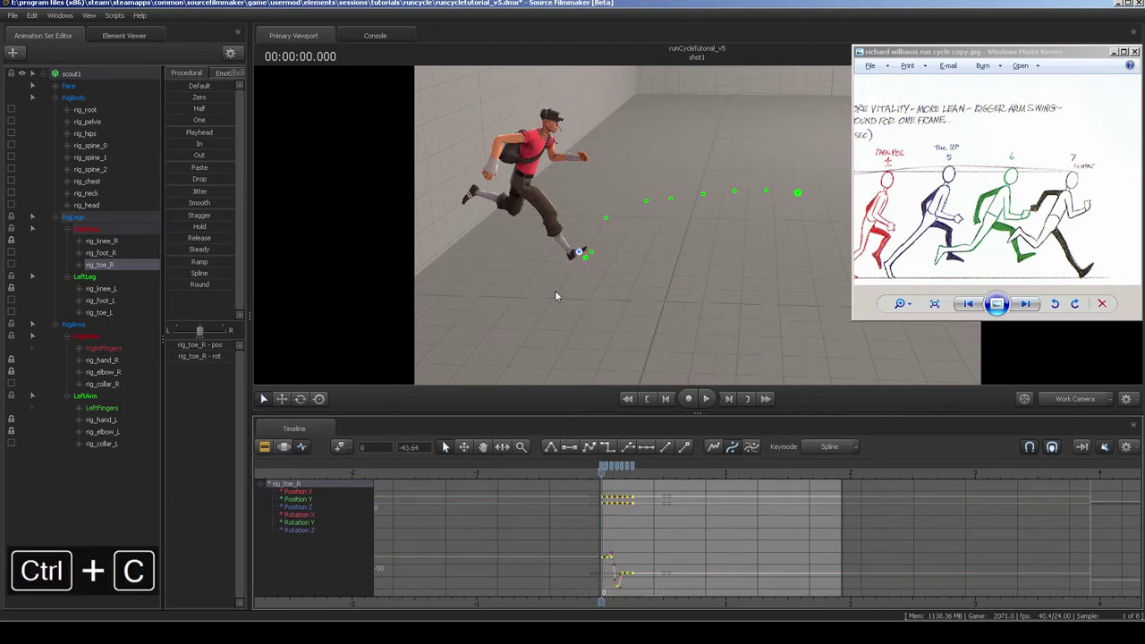
Set the playhead to frame 6, then select and frame the left toe control.
click(637, 469)
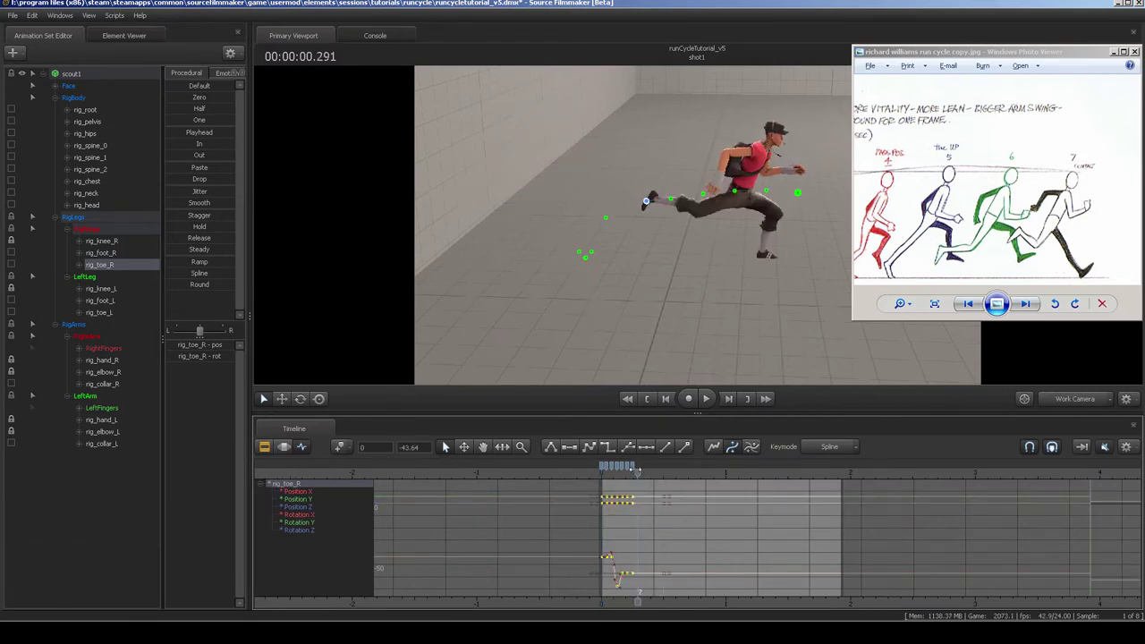
drag(636, 470, 632, 470)
ctrl+click(767, 252)
key(f)
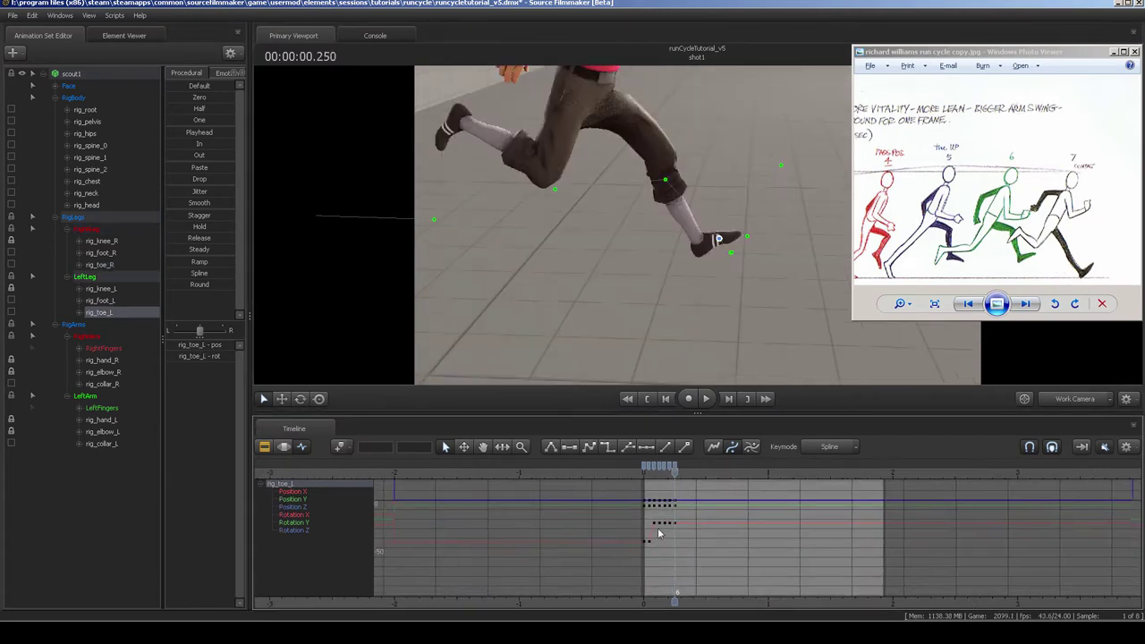
Isolate the left toe's Rotation X curve and copy the value of its key at frame 0.
click(319, 515)
key(f)
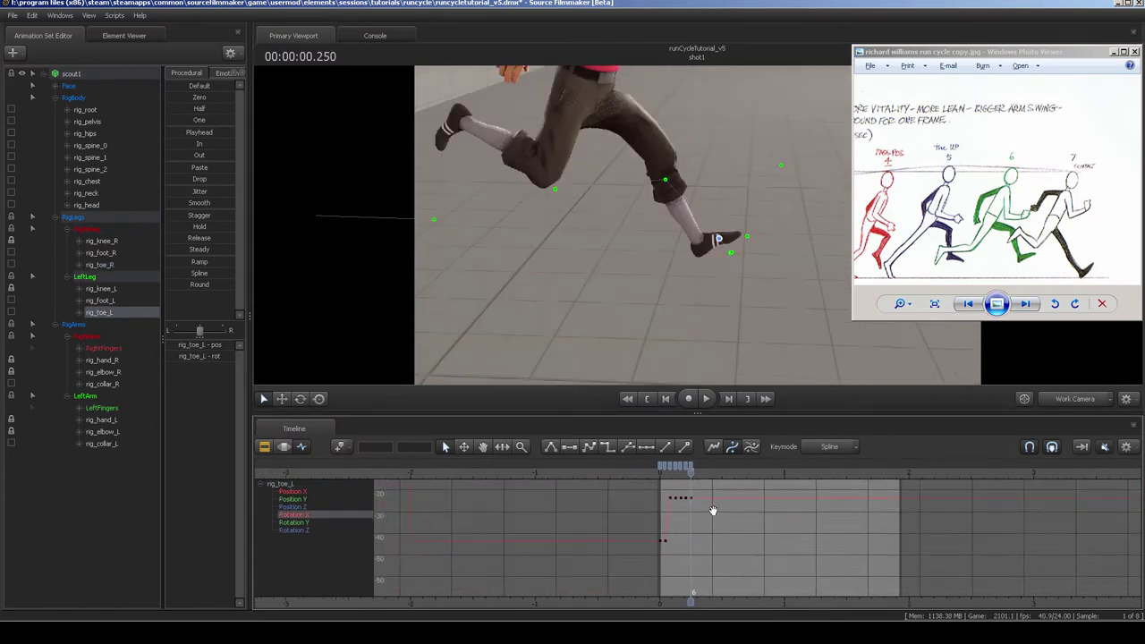
scroll(705, 519, up, 2)
key(f)
scroll(673, 533, down, 5)
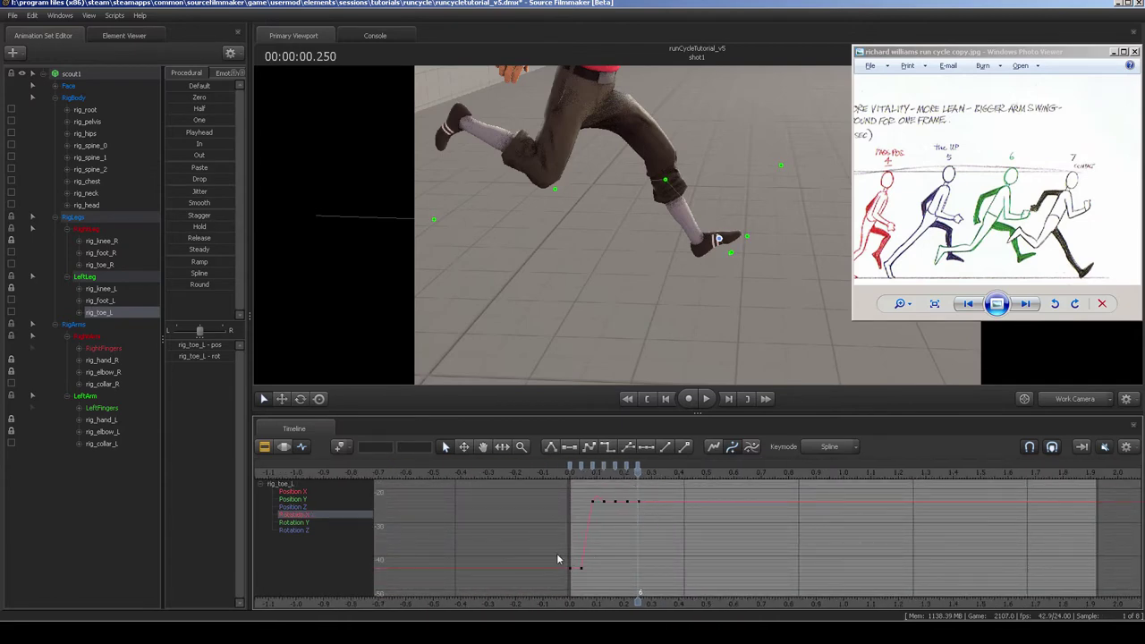
click(573, 569)
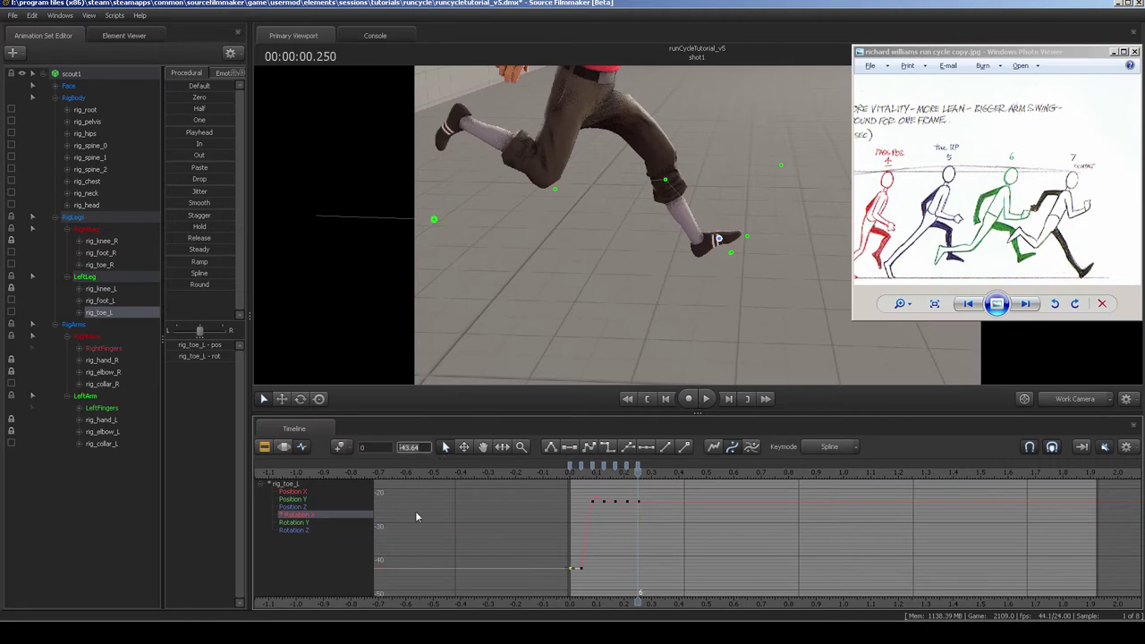
key(ctrl+c)
Set the left toe's Rotation X key at frame 6 to the copied value of -43.64.
click(638, 501)
click(411, 446)
key(ctrl+v)
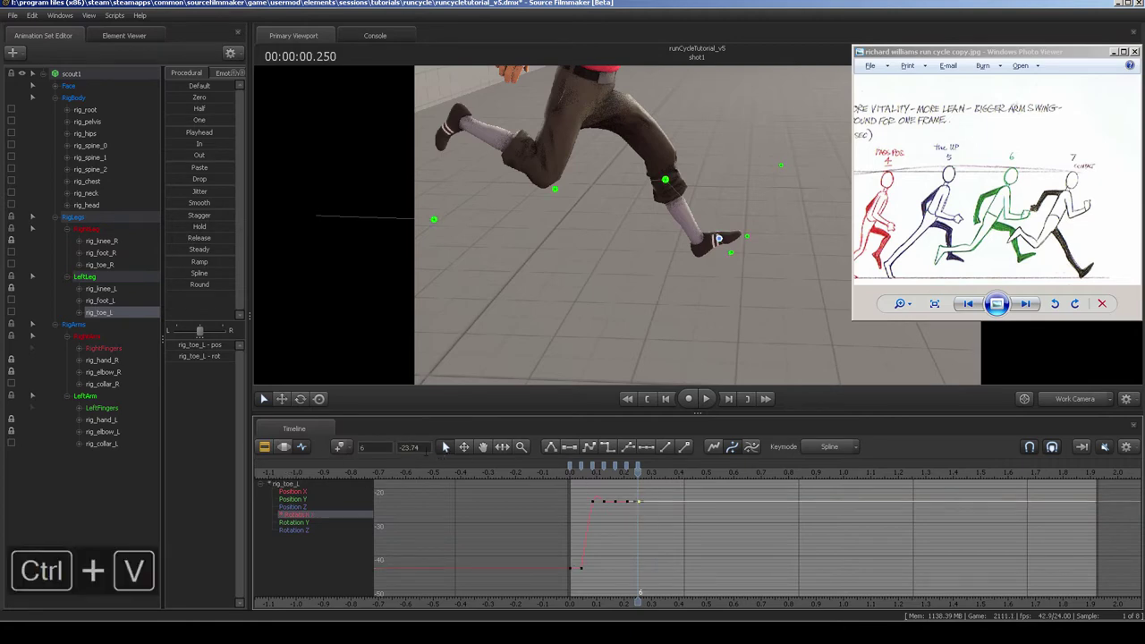
key(ctrl+a)
key(ctrl+v)
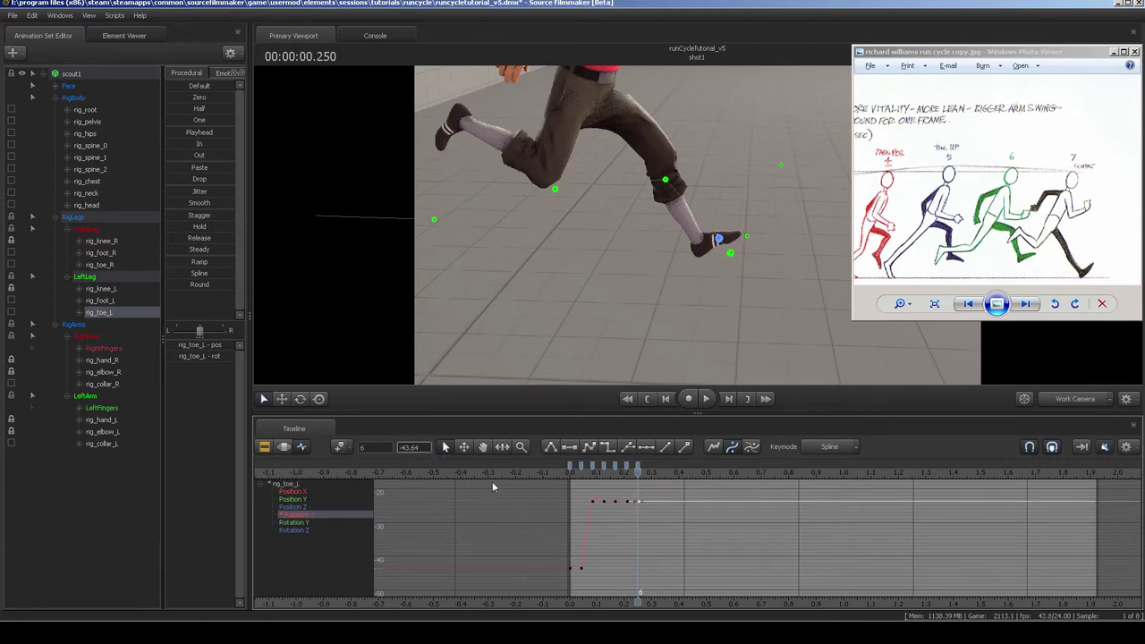
key(Return)
click(678, 545)
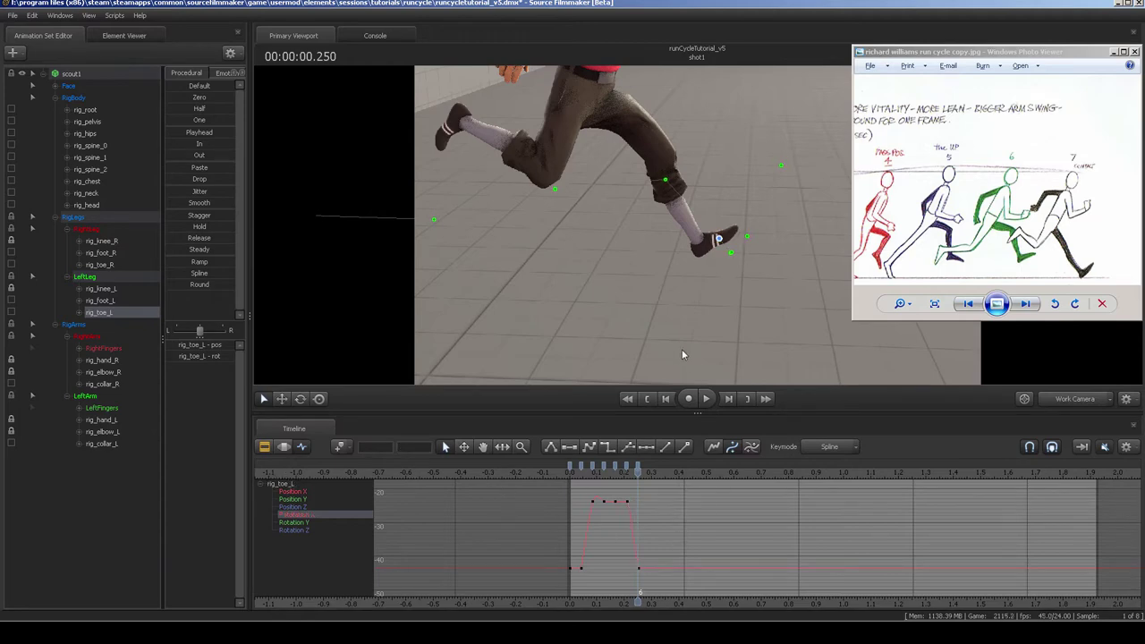
key(ctrl+v)
alt+right_drag(739, 547, 687, 561)
key(ctrl+z)
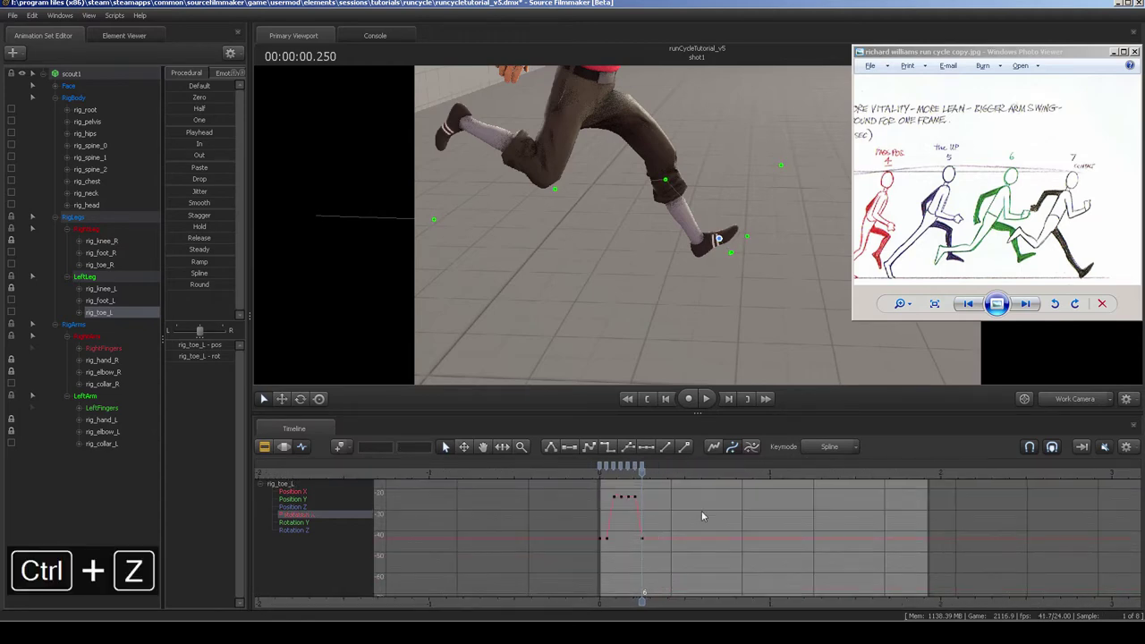
Turn Paste Connect Mode off and paste the right toe's keys onto the left toe from frame 6.
right_click(705, 508)
click(733, 561)
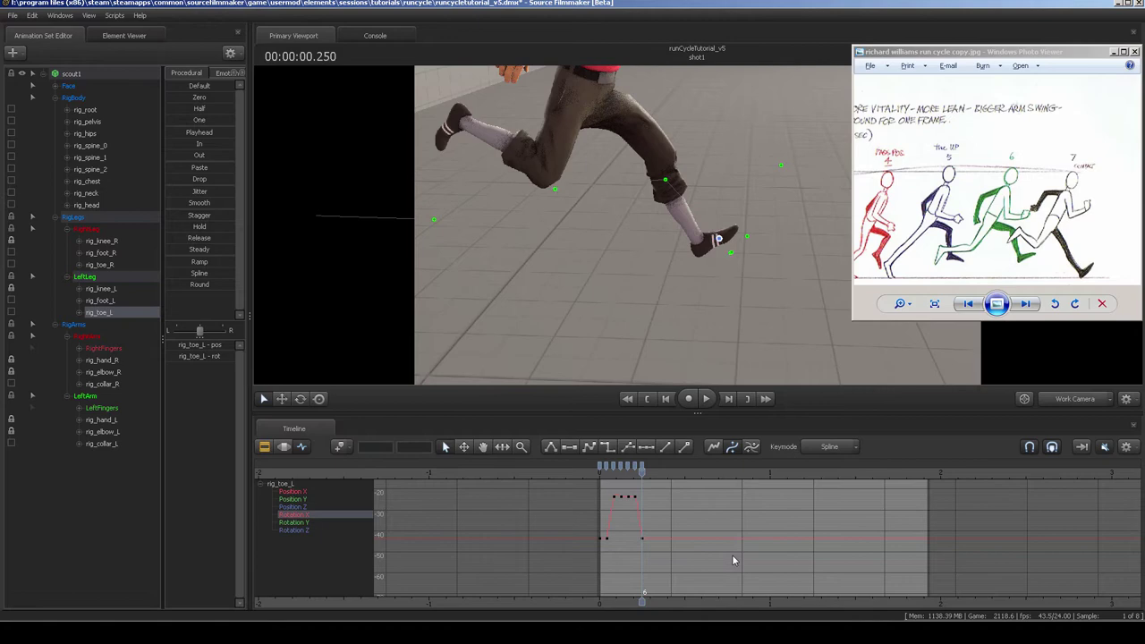
key(ctrl+v)
right_click(674, 522)
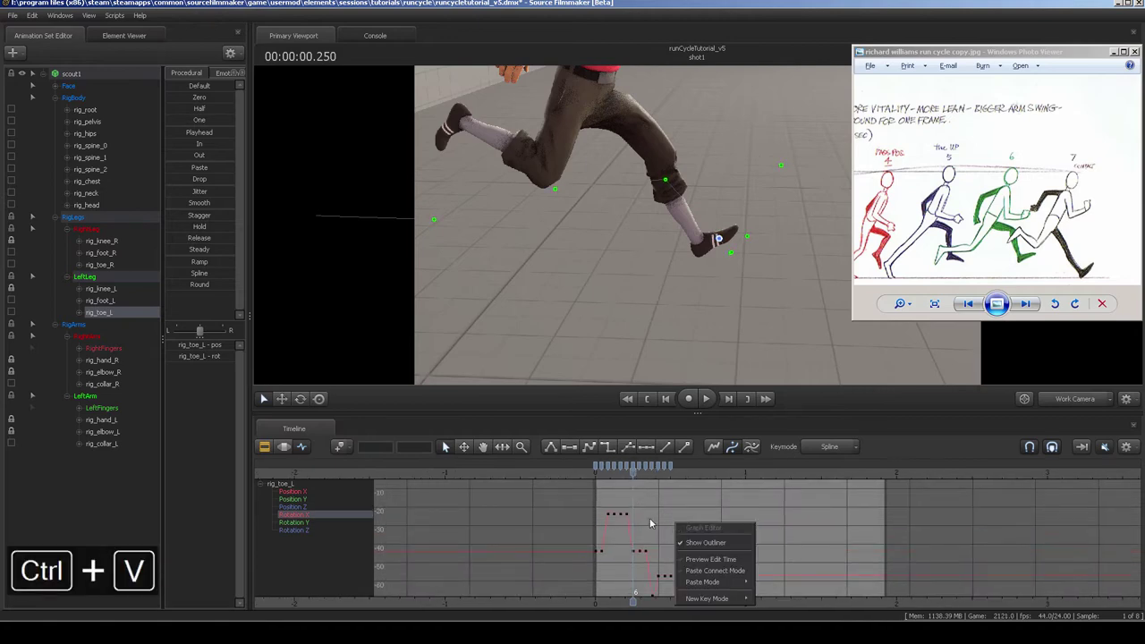
click(651, 522)
Move the playhead to frame 10, select the hips control, and rotate the hips for the second step's push-off pose.
drag(634, 477, 660, 482)
mouse_move(700, 230)
mouse_down()
mouse_move(743, 223)
mouse_move(700, 230)
mouse_up()
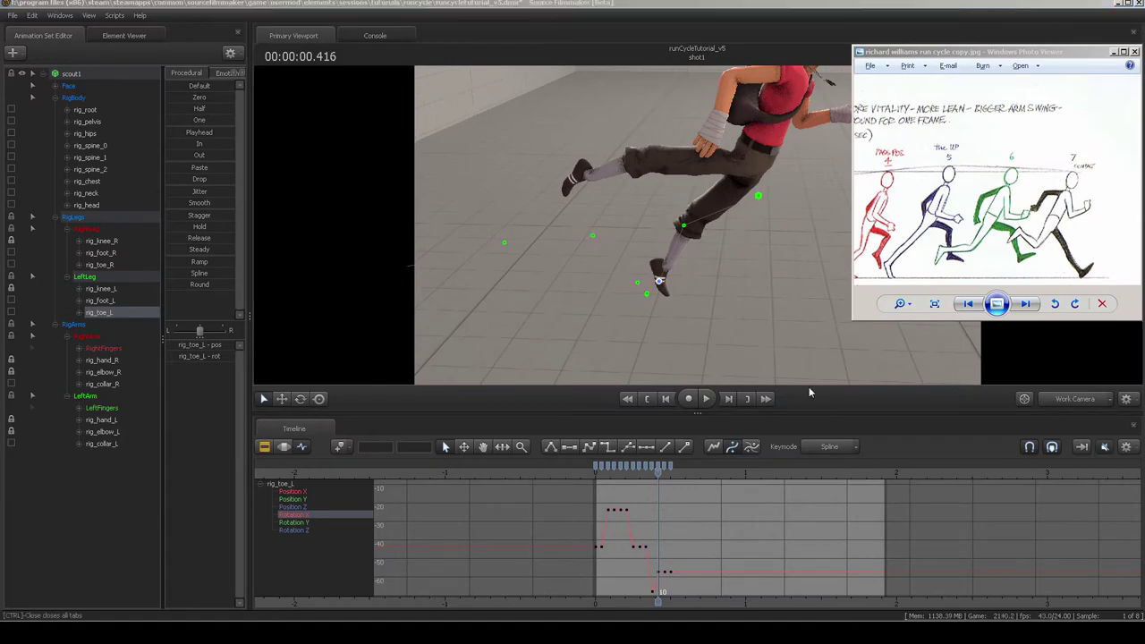
mouse_move(699, 224)
mouse_down()
mouse_move(698, 201)
mouse_move(702, 219)
mouse_up()
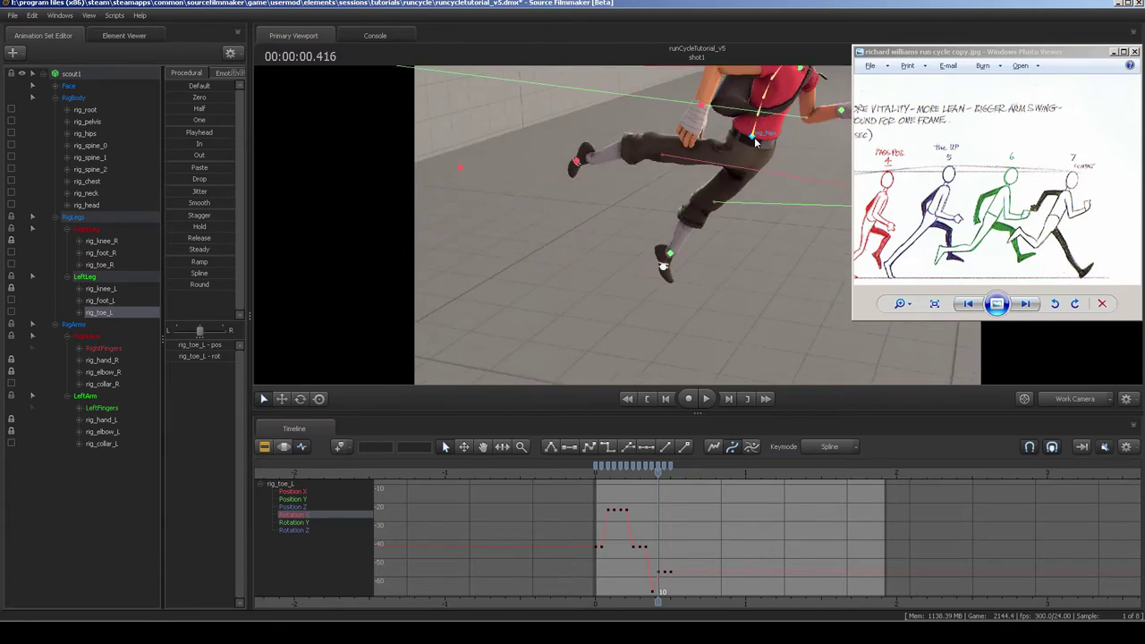
ctrl+click(753, 137)
key(e)
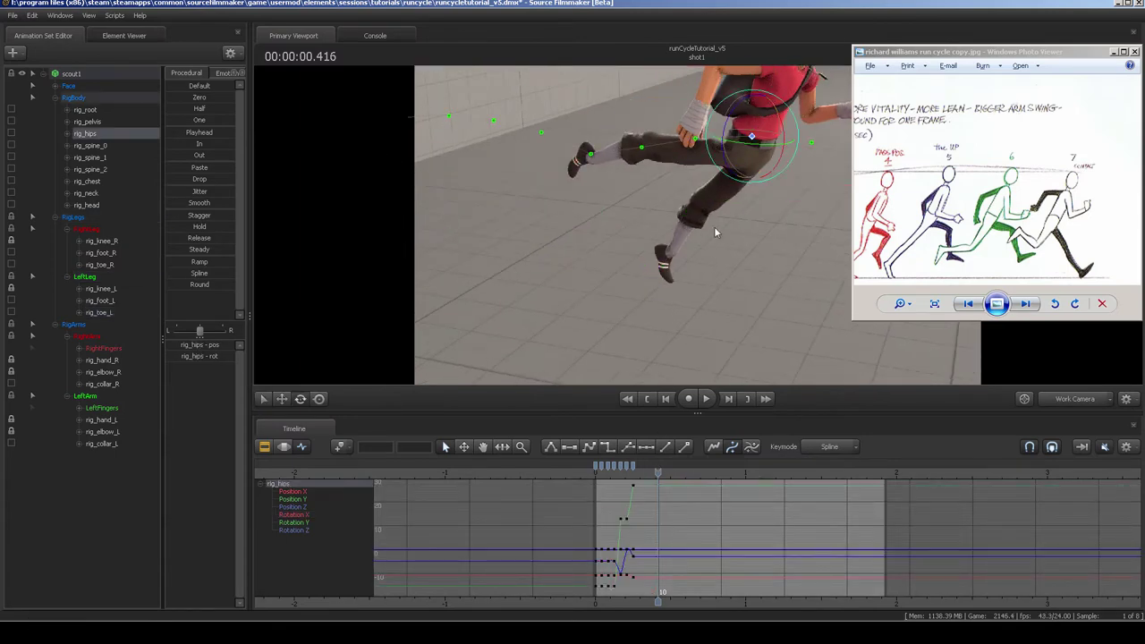
mouse_move(753, 142)
mouse_down()
mouse_move(779, 151)
mouse_move(742, 128)
mouse_up()
alt+drag(739, 192, 732, 223)
drag(770, 161, 713, 280)
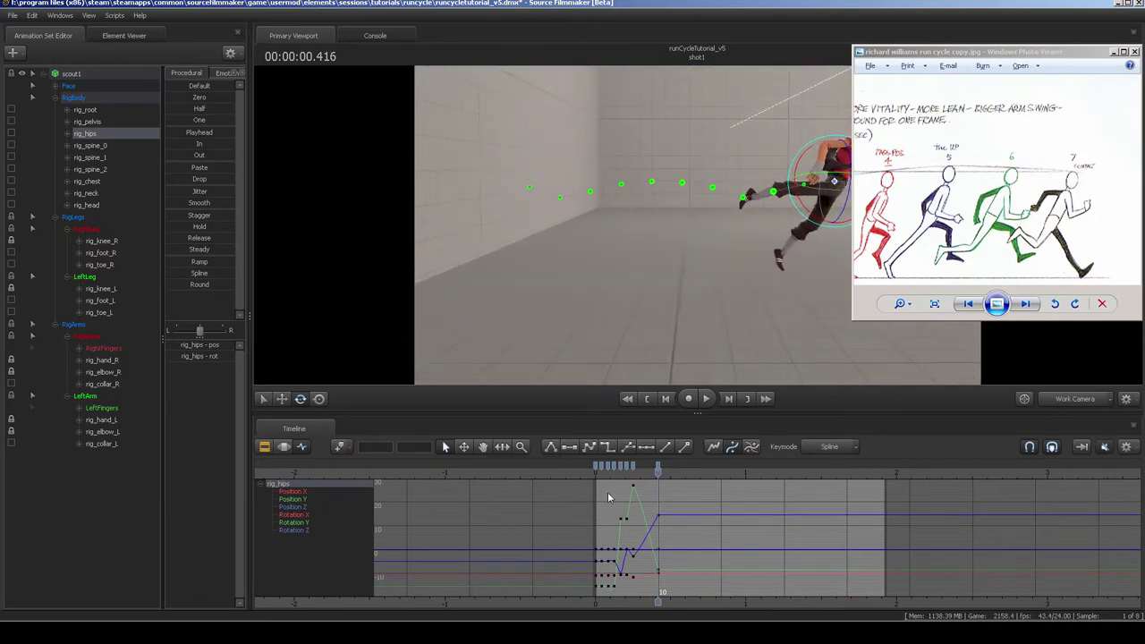
Compare the running poses at frames 0 and 6, including the right foot's position and curves.
mouse_move(600, 472)
mouse_down()
mouse_move(662, 462)
mouse_move(596, 465)
mouse_up()
middle_drag(528, 355, 682, 231)
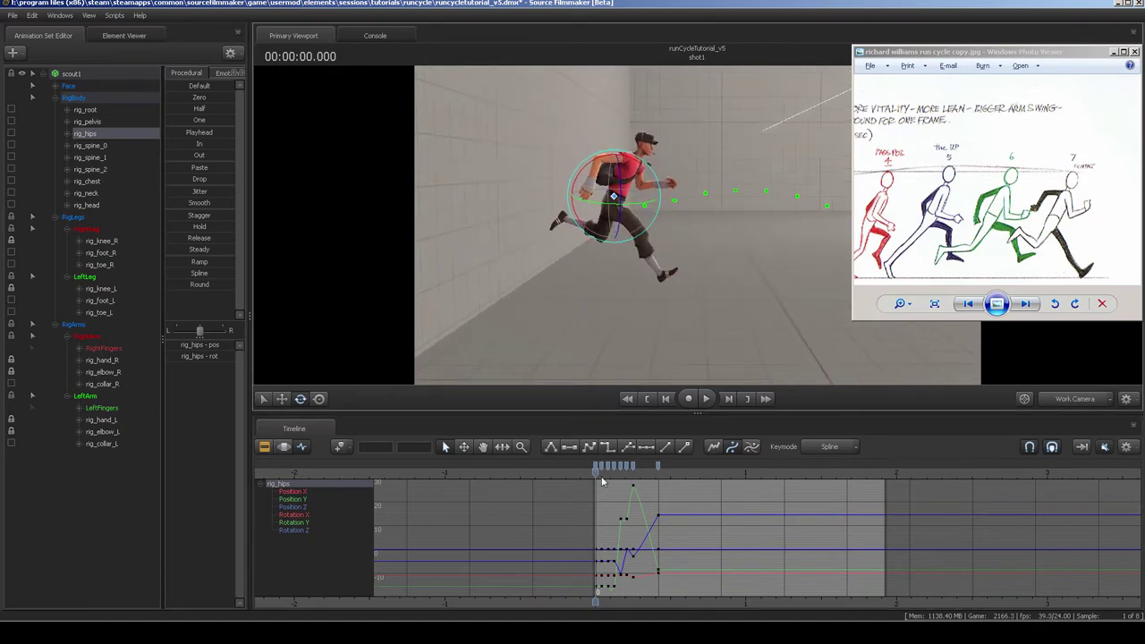
drag(596, 476, 634, 467)
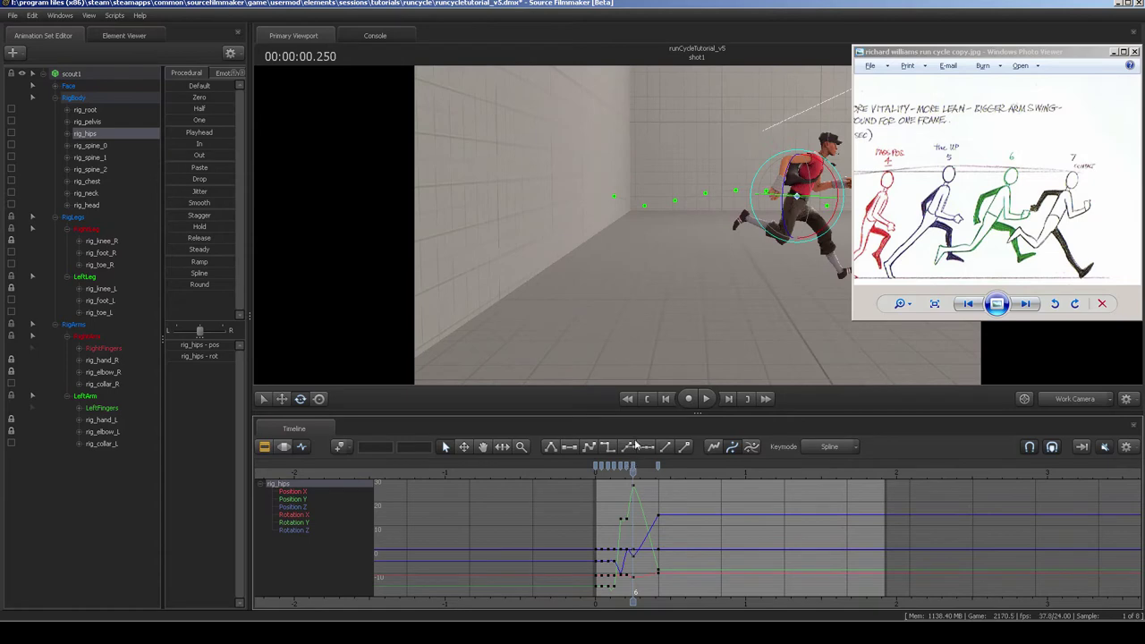
middle_drag(638, 331, 515, 323)
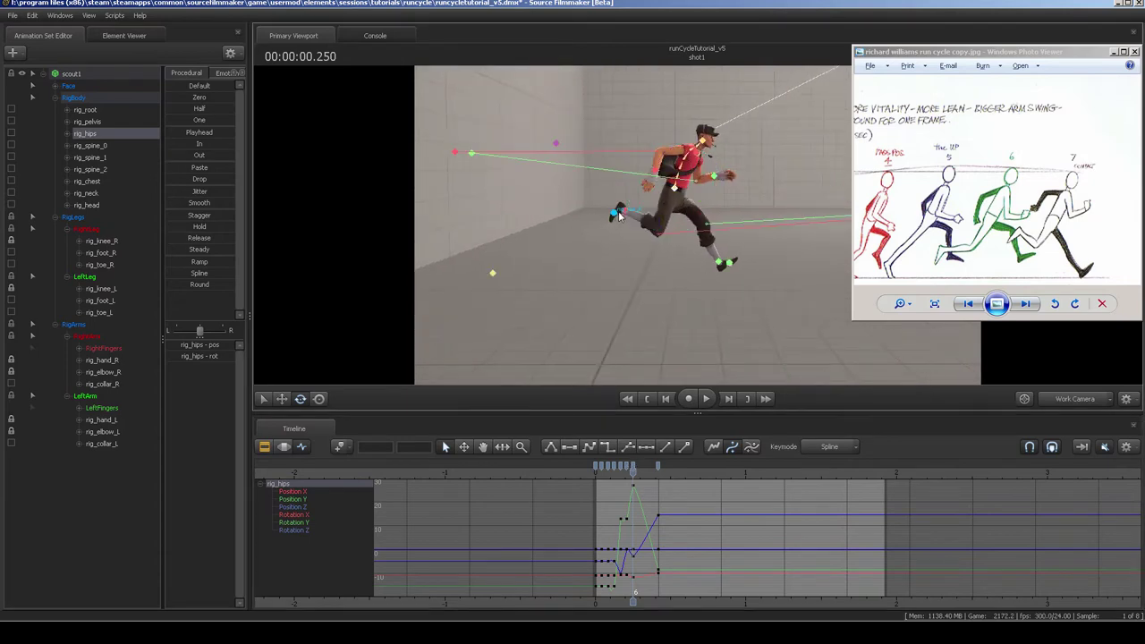
click(621, 213)
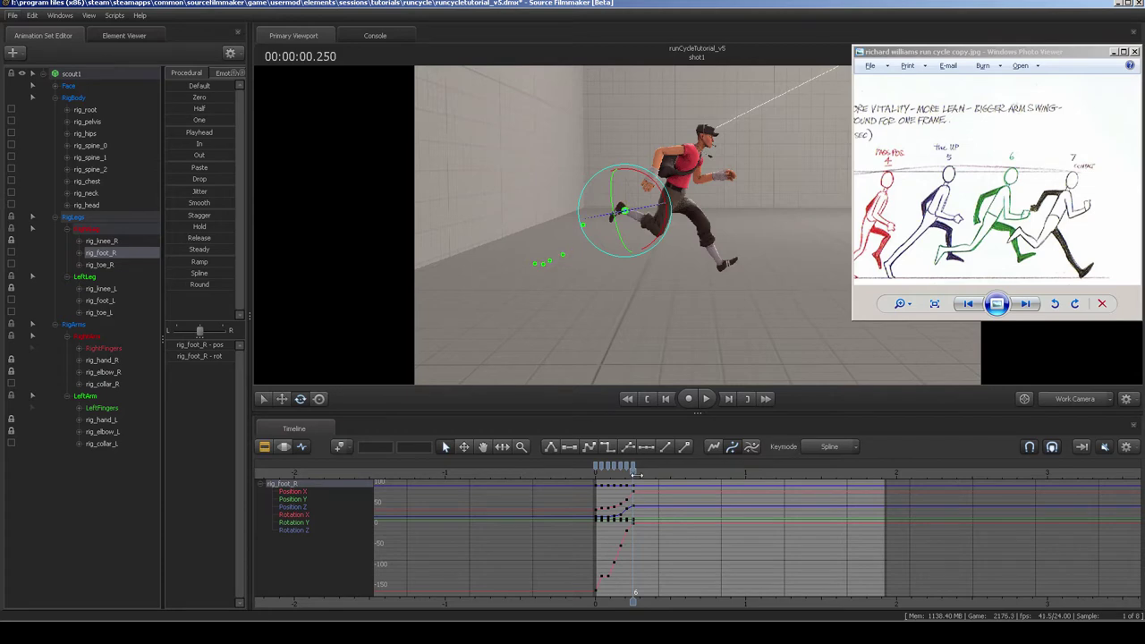
middle_drag(660, 359, 672, 363)
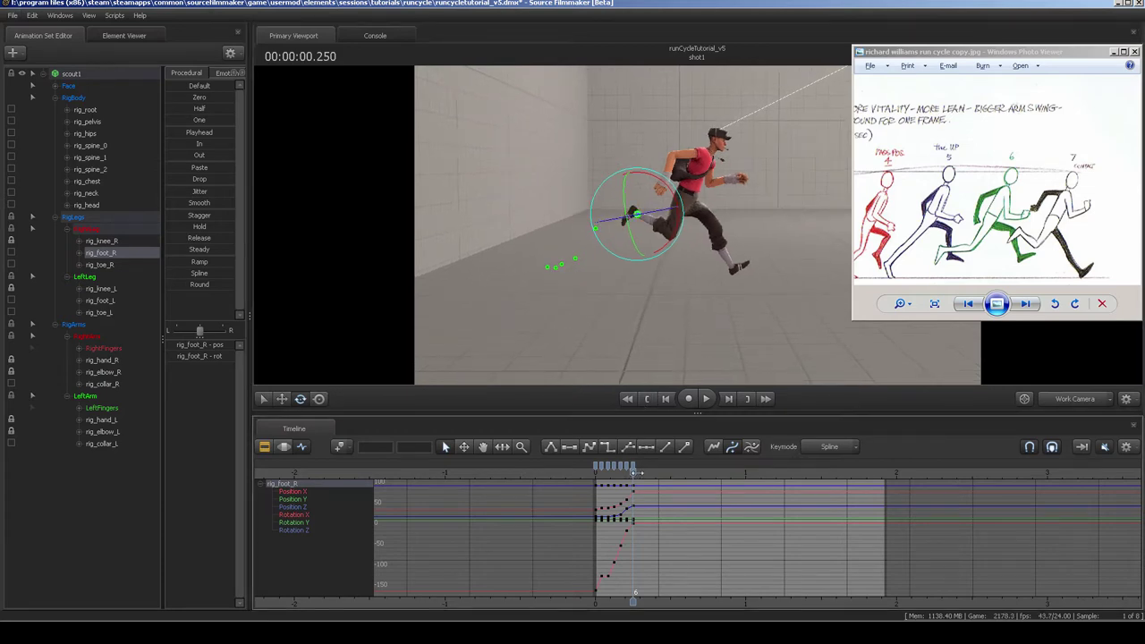
drag(633, 474, 596, 471)
middle_drag(559, 188, 591, 186)
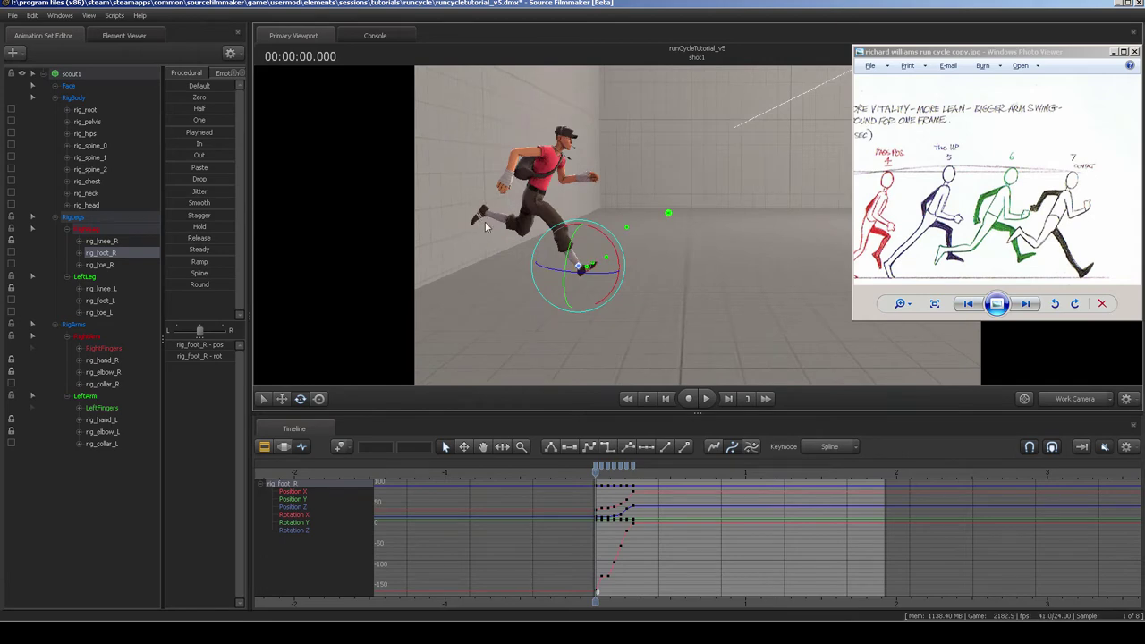
Select the left foot control and copy all of its keys from frame 0 to frame 12.
click(482, 218)
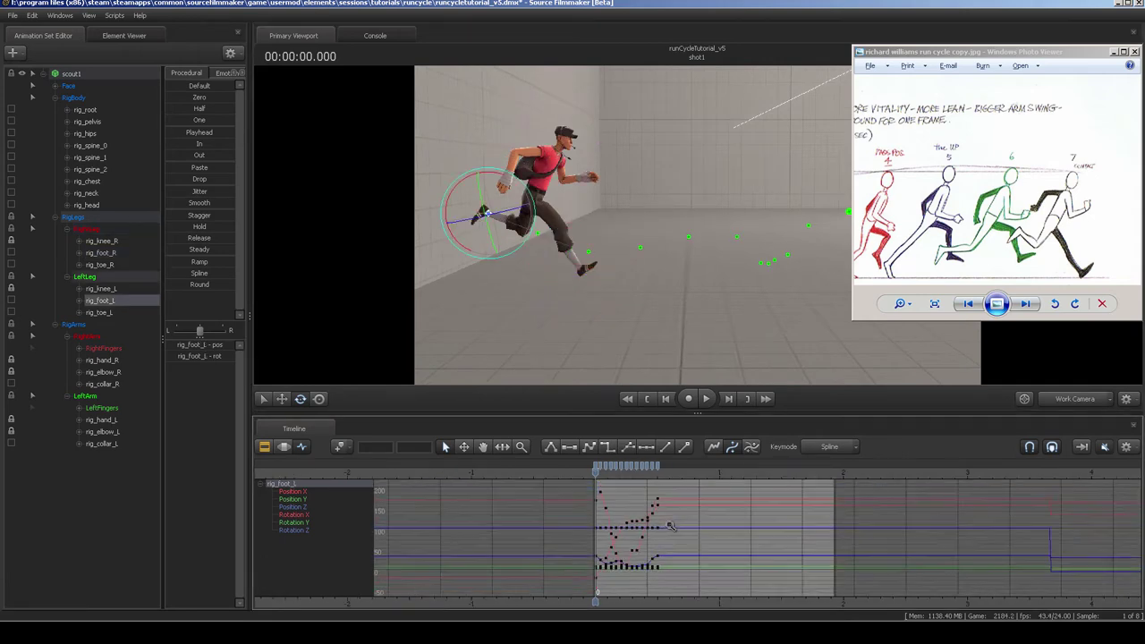
scroll(615, 521, down, 1)
drag(582, 493, 679, 573)
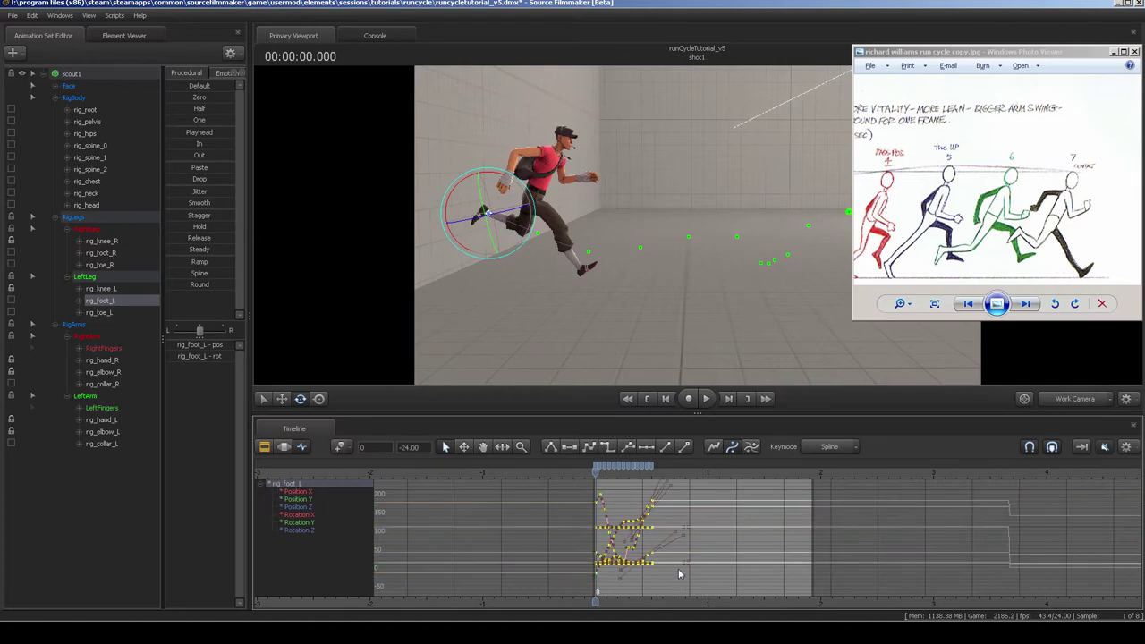
key(ctrl+c)
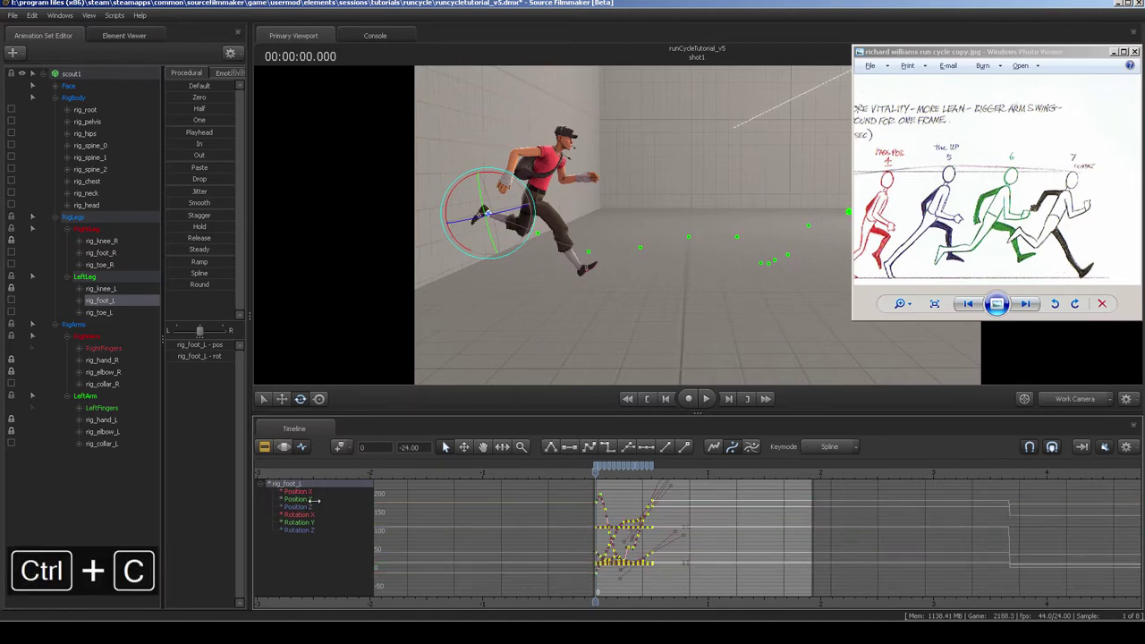
Isolate the left foot's Rotation X curve and compare its key values at frames 0 and 12.
click(300, 515)
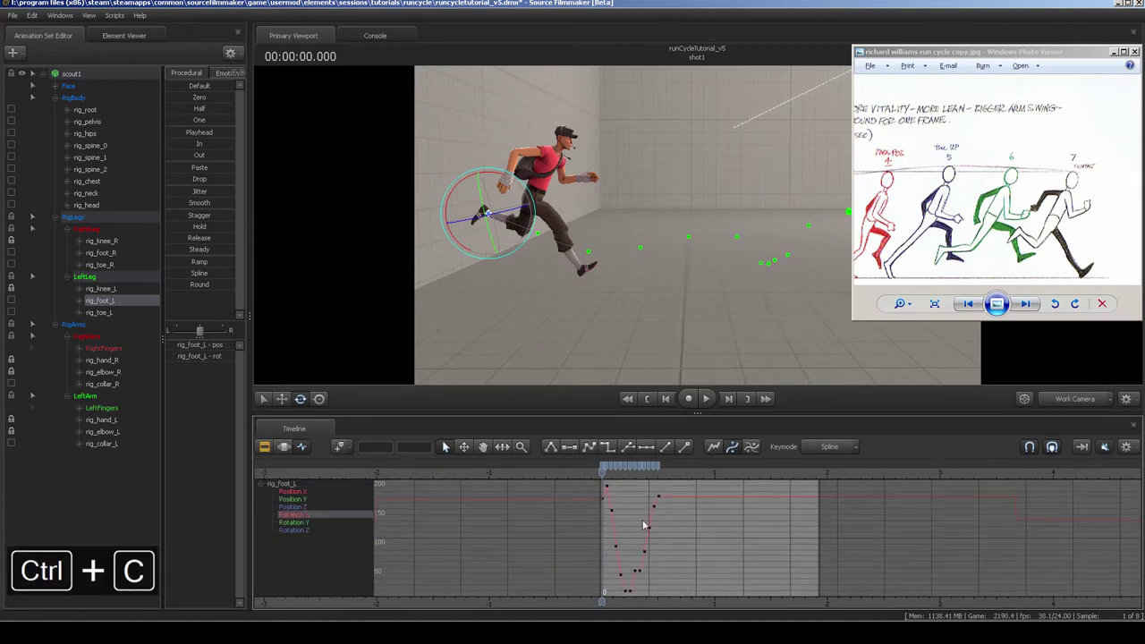
key(f)
middle_drag(402, 541, 530, 559)
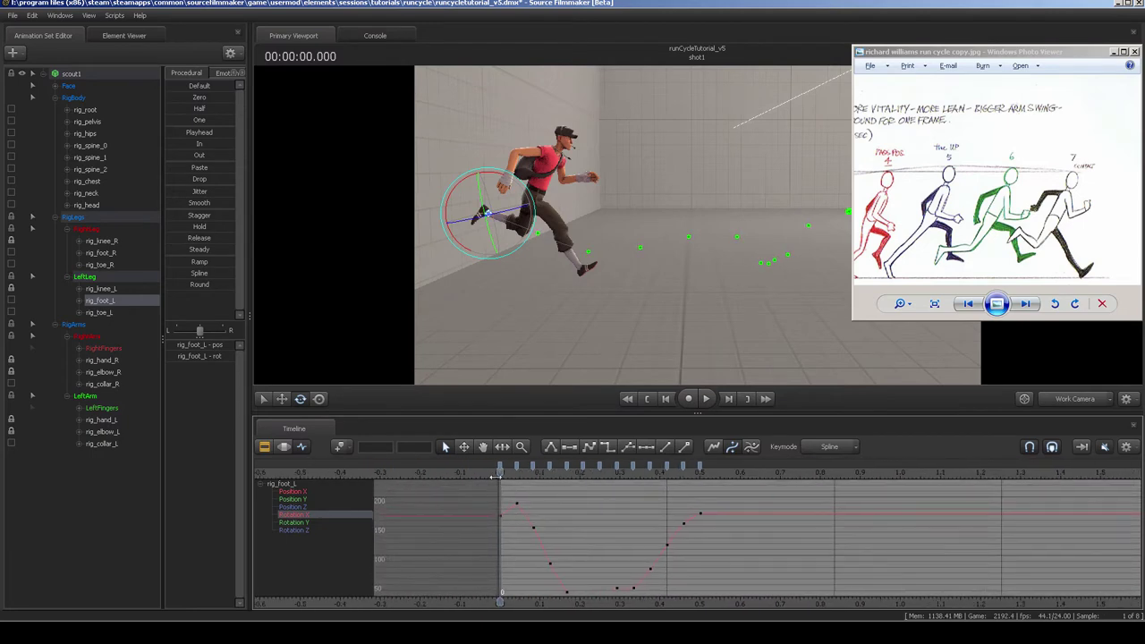
drag(529, 477, 700, 473)
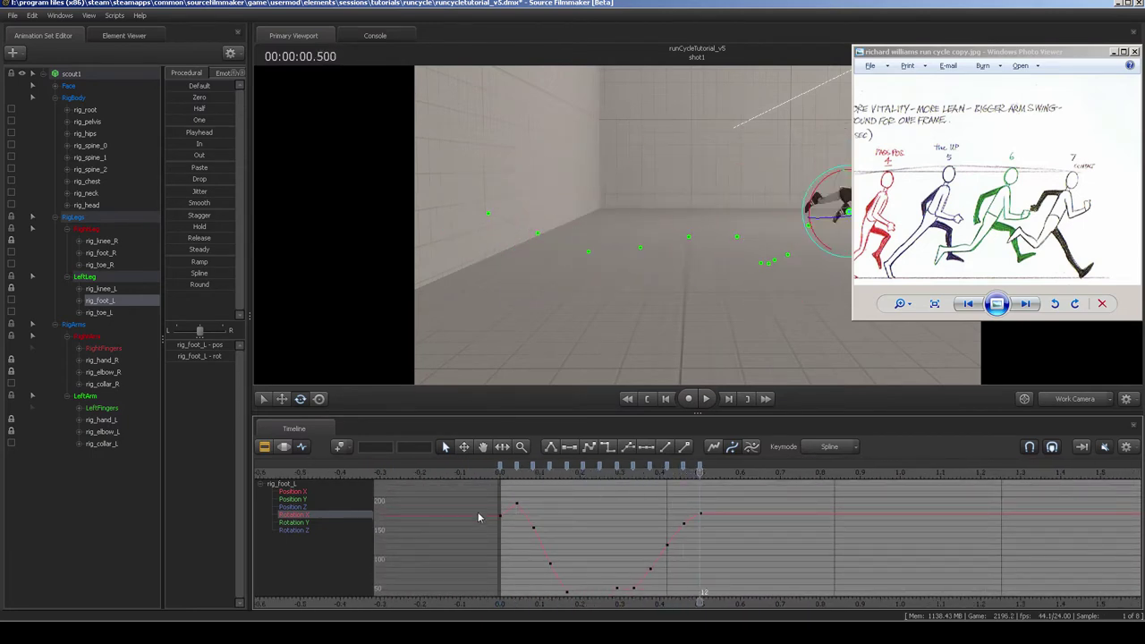
drag(478, 517, 513, 532)
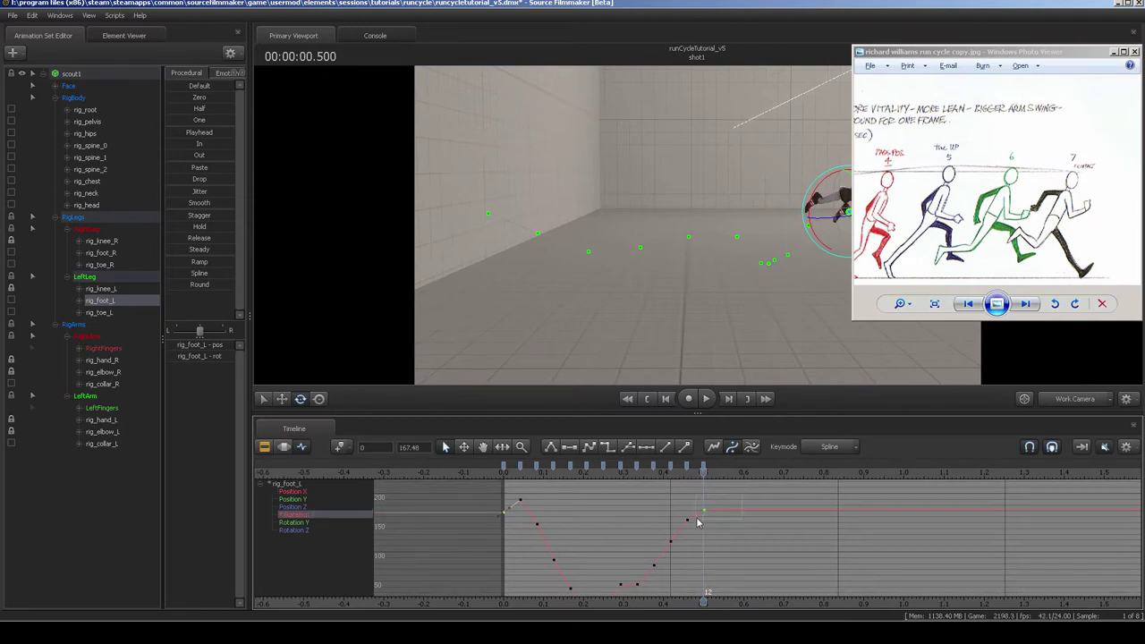
drag(699, 522, 697, 524)
scroll(638, 512, down, 1)
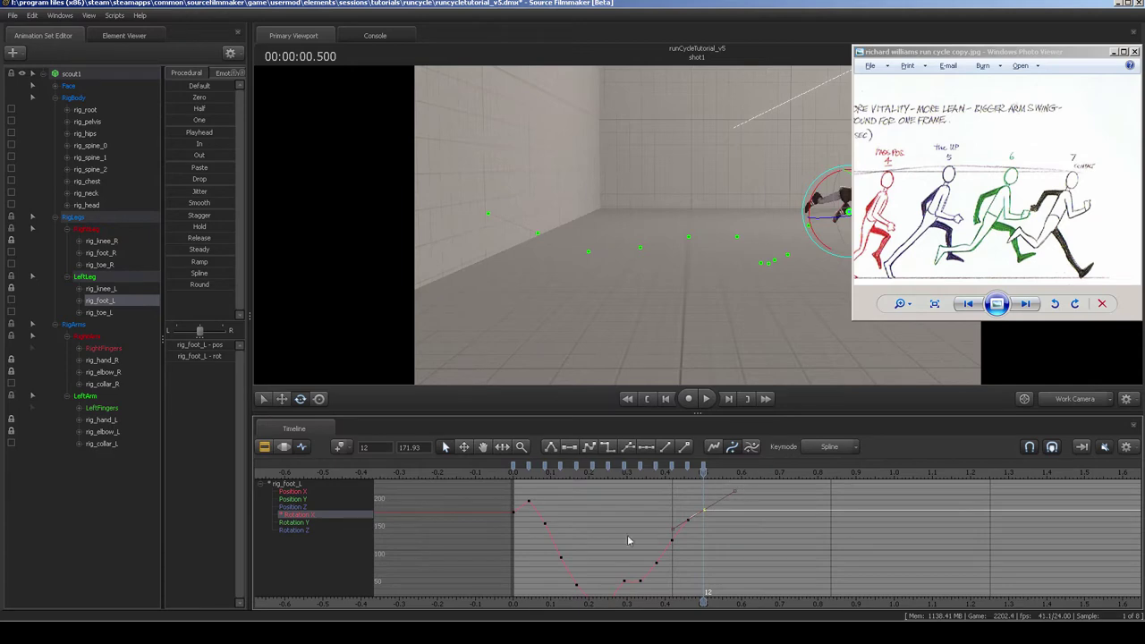
click(567, 506)
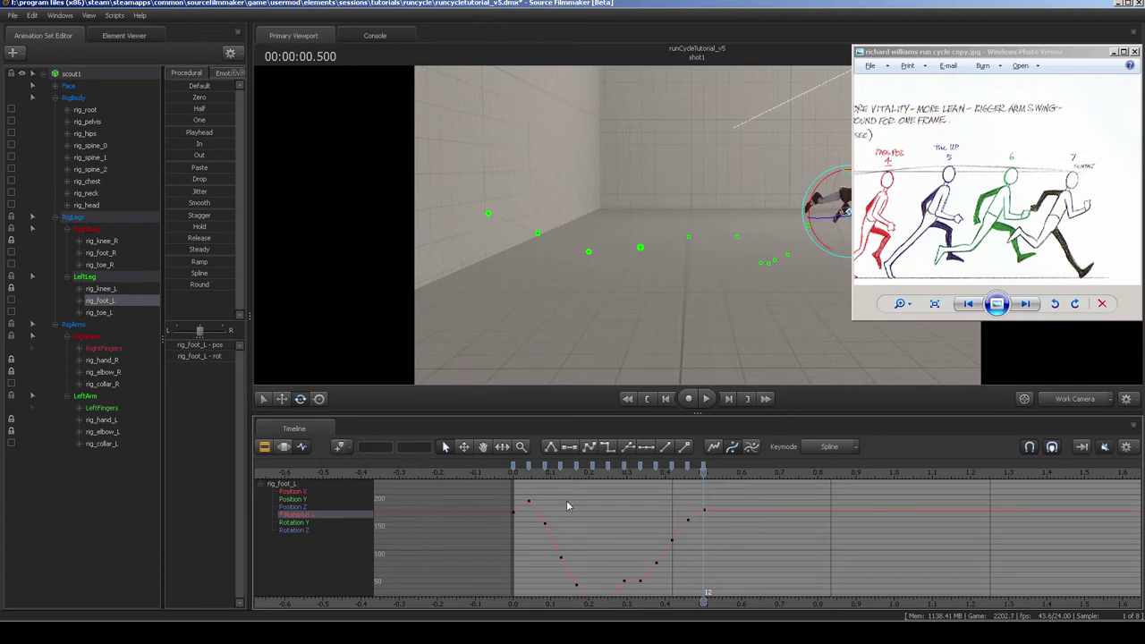
click(513, 512)
click(515, 475)
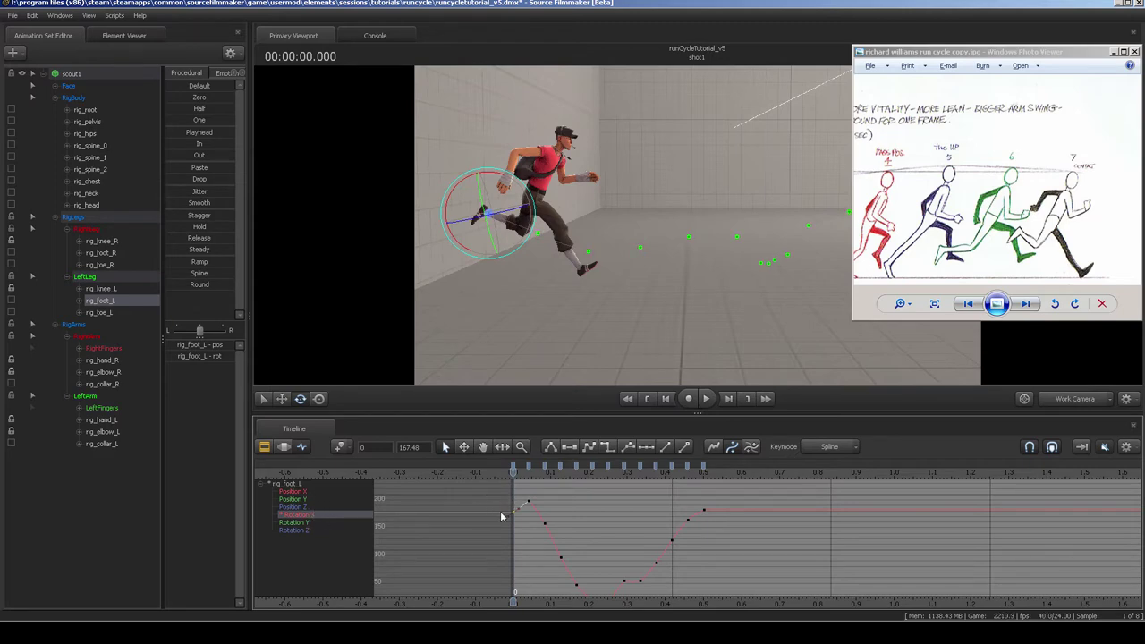
drag(491, 504, 515, 527)
Examine the left foot's Position Z curve and compare its height at frames 0 and 12.
click(331, 508)
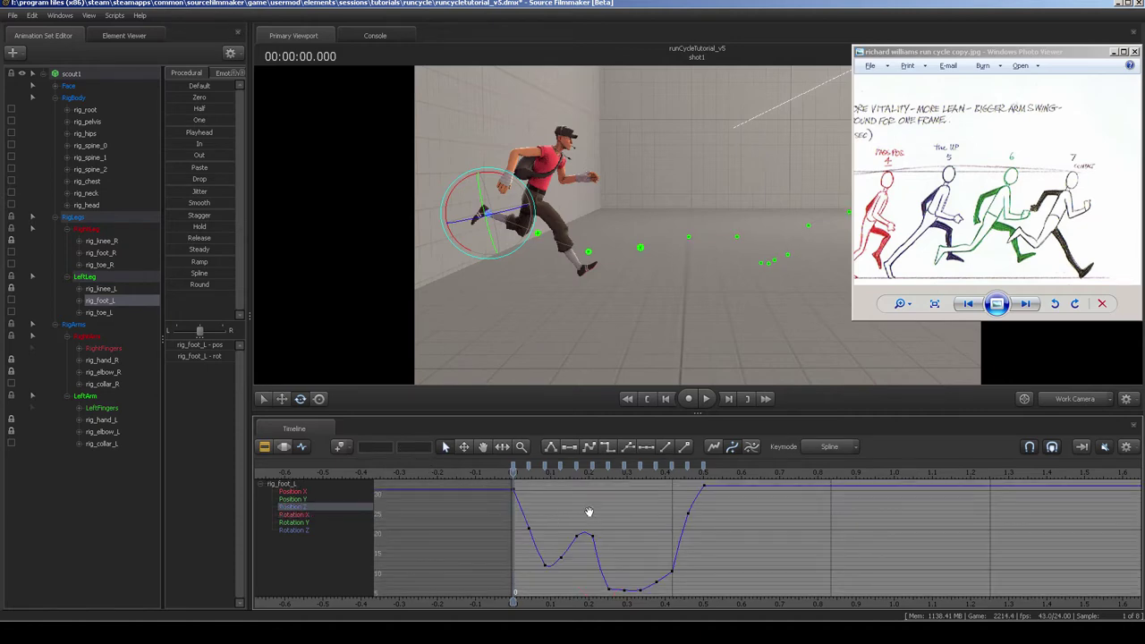
middle_drag(588, 512, 607, 516)
drag(506, 475, 694, 472)
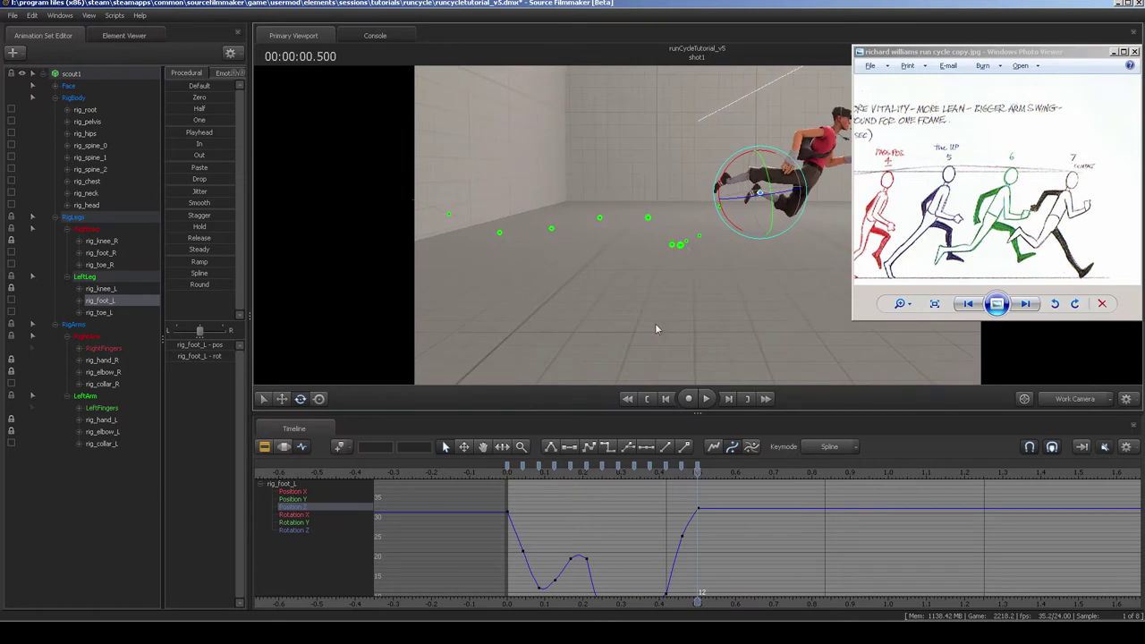
click(522, 477)
drag(519, 480, 507, 477)
middle_drag(574, 486, 593, 485)
Isolate the left foot's Position Y curve and set all its keys from frame 0 to frame 12 to 5.
click(313, 499)
click(315, 492)
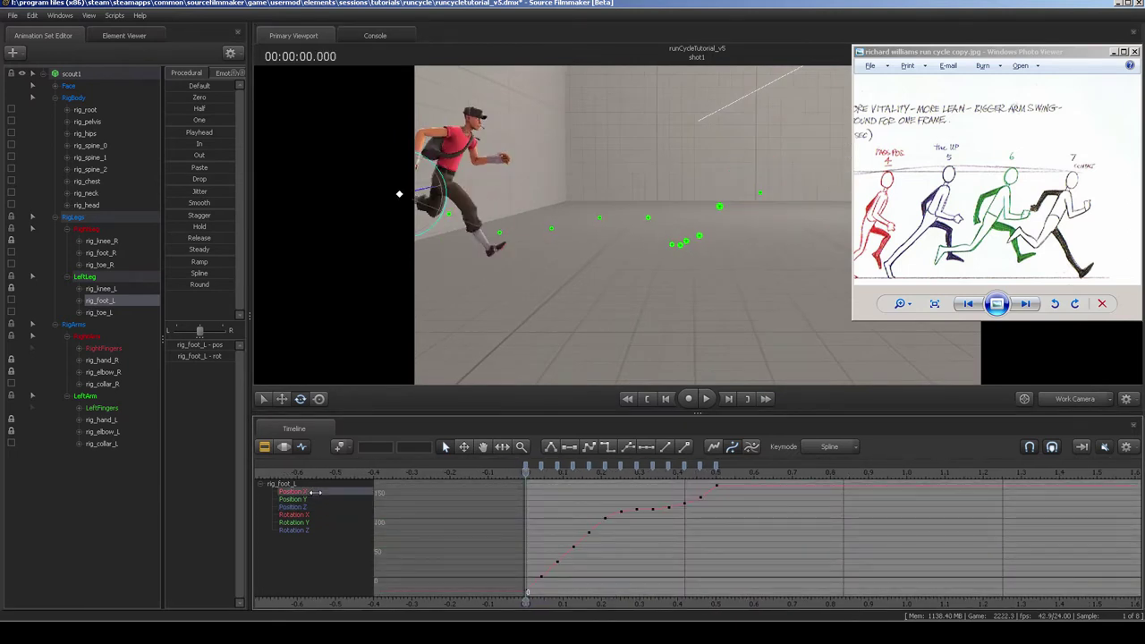
click(309, 499)
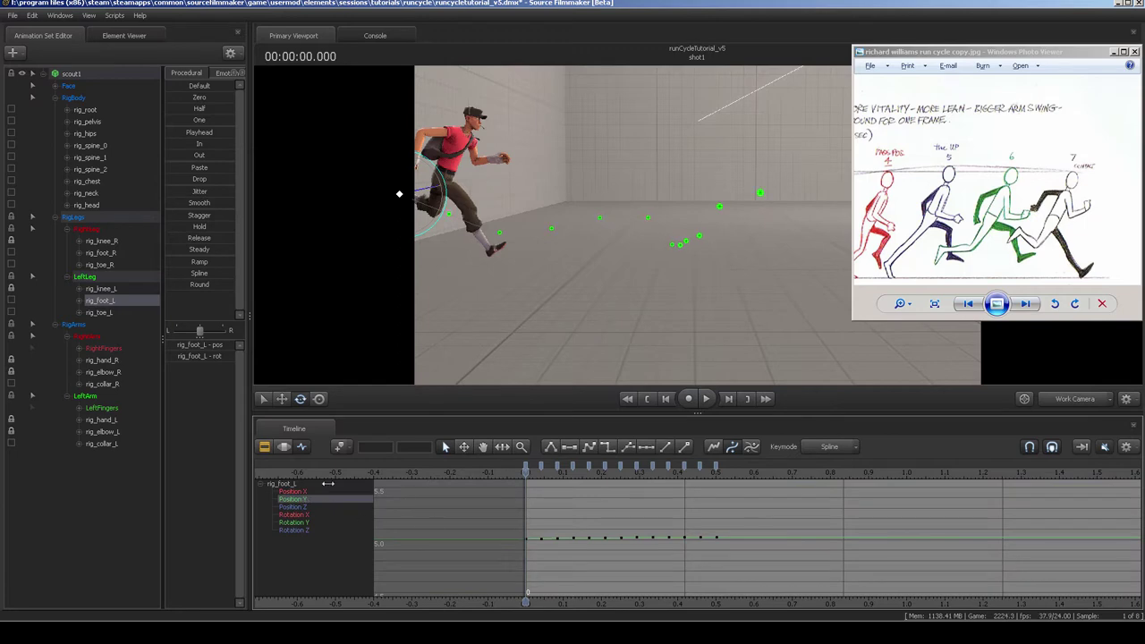
middle_drag(573, 507, 545, 523)
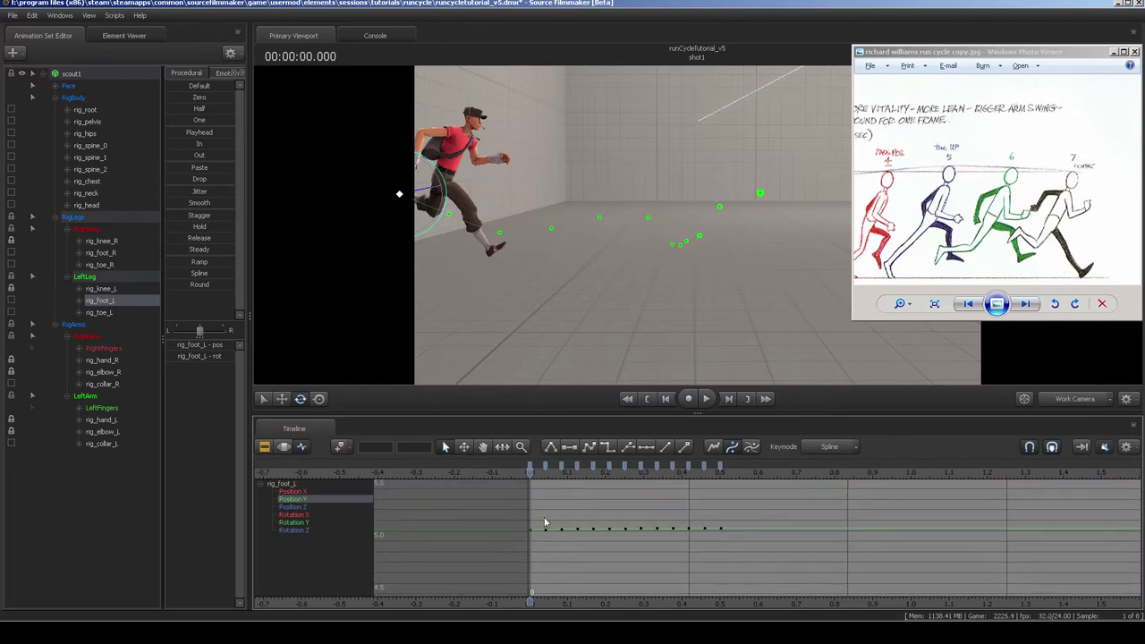
drag(539, 518, 701, 541)
click(542, 529)
drag(535, 540, 727, 539)
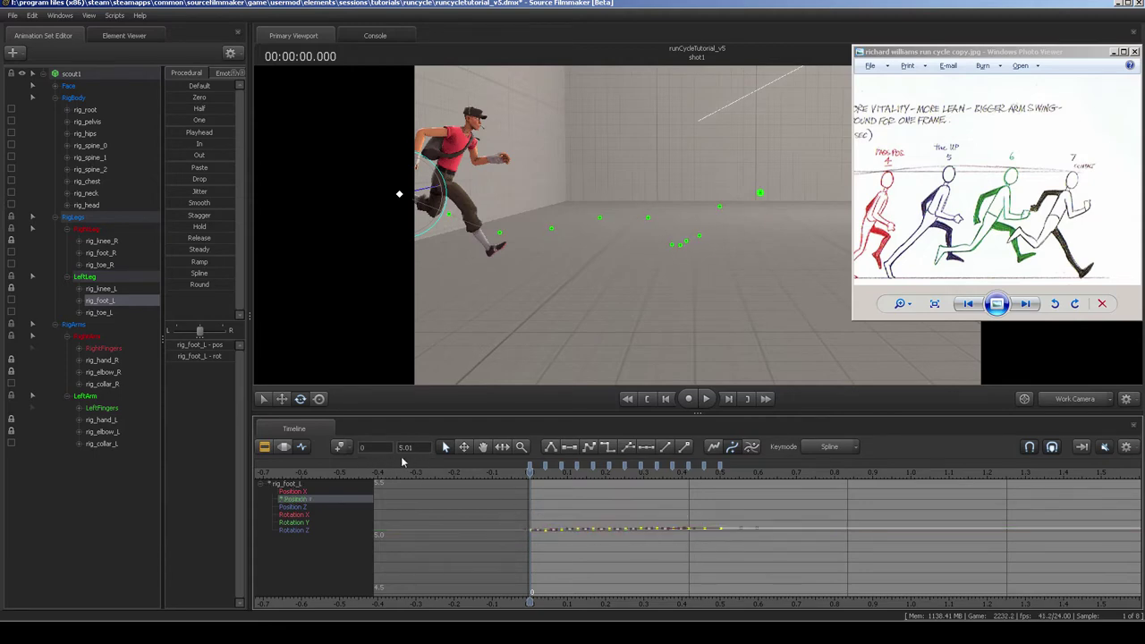
text(5)
key(Return)
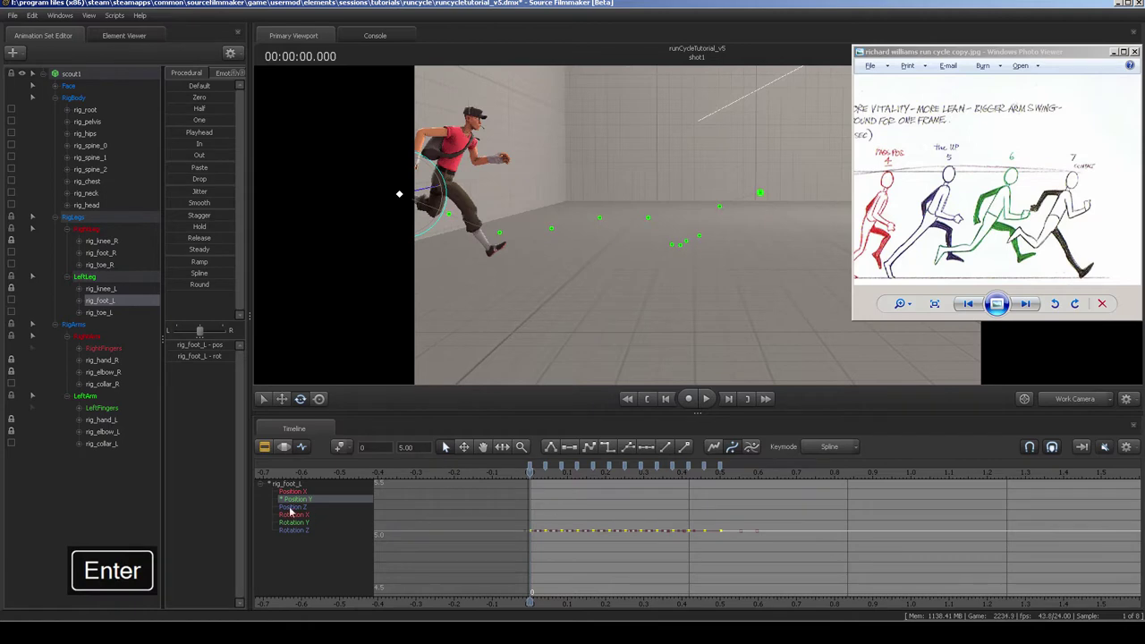
Match the left foot's Position Z at frame 12 to its frame 0 value of 30.31.
click(292, 508)
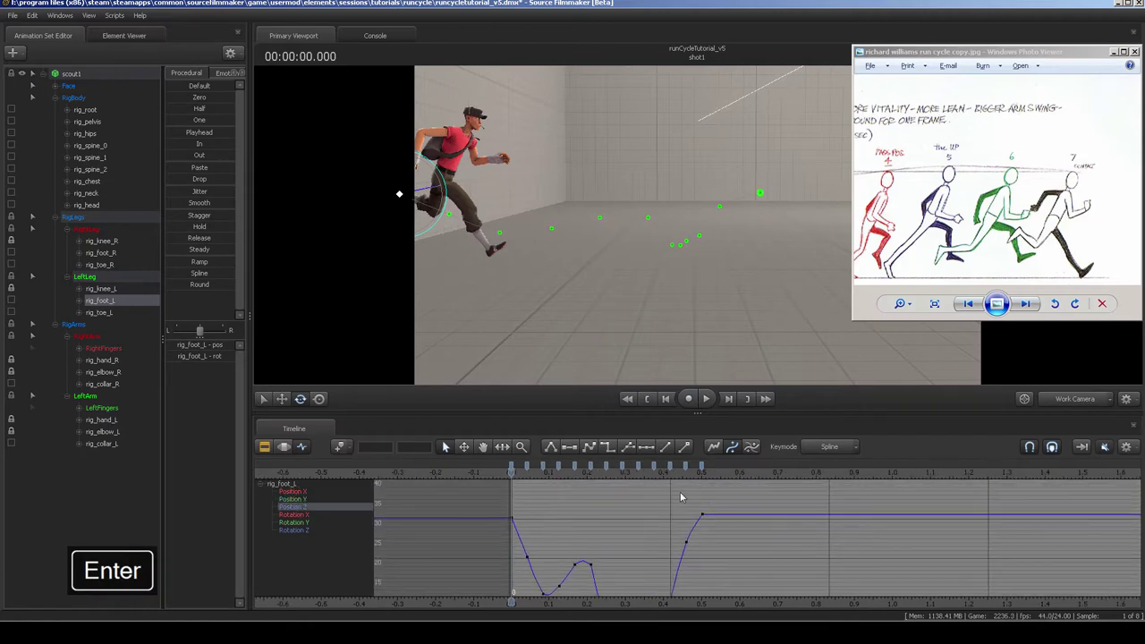
click(702, 515)
drag(473, 538, 470, 539)
drag(421, 449, 349, 465)
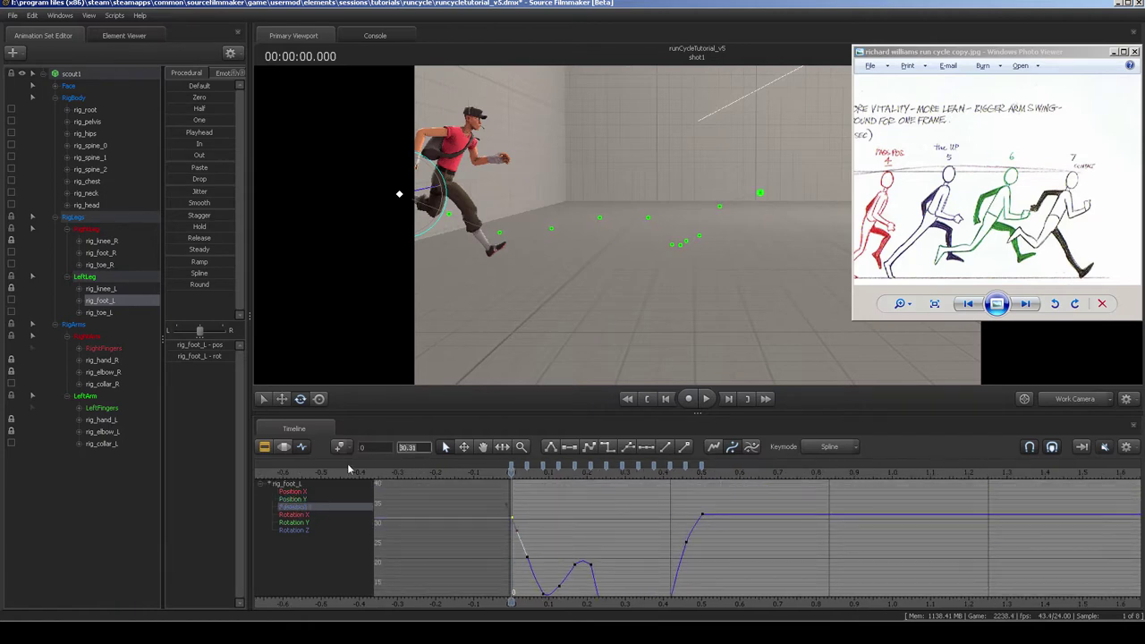
key(ctrl+c)
key(a)
drag(610, 296, 609, 295)
drag(477, 529, 733, 512)
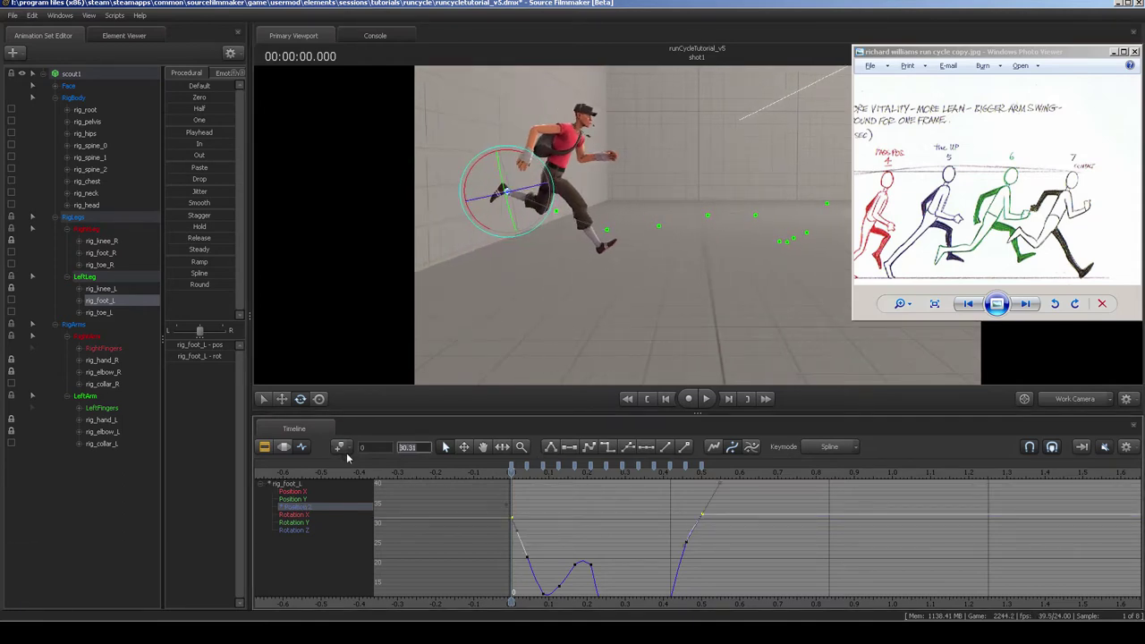
key(Return)
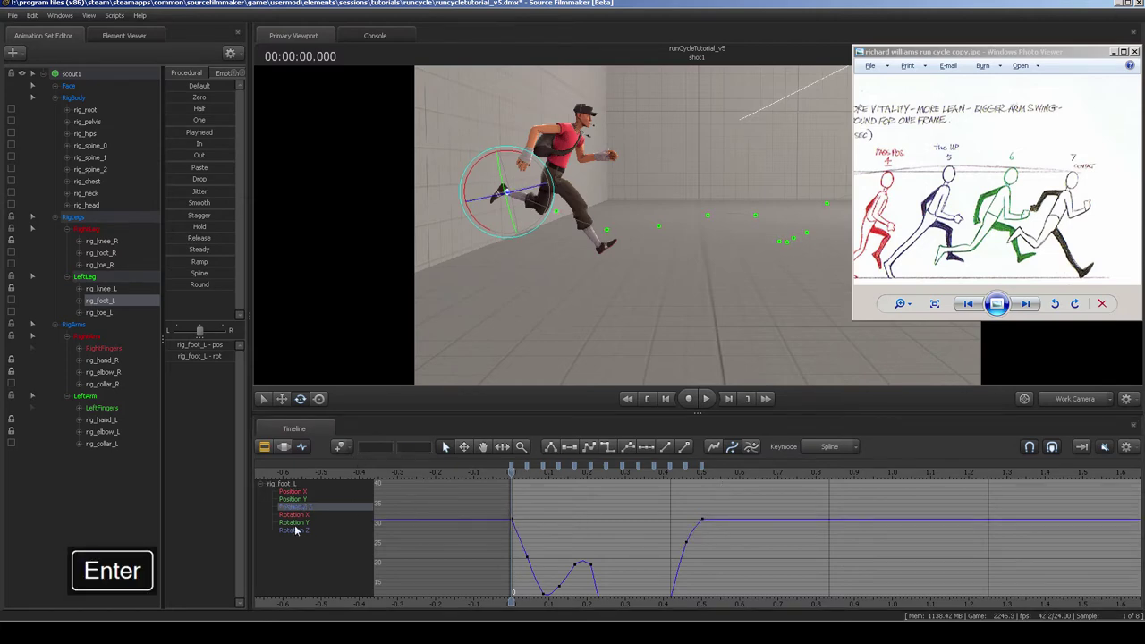
Match the left foot's Rotation X at frame 12 to its frame 0 value of 167.48.
click(298, 515)
mouse_move(485, 492)
mouse_down()
mouse_move(513, 516)
mouse_move(502, 497)
mouse_up()
click(702, 504)
drag(429, 449, 342, 456)
key(ctrl+c)
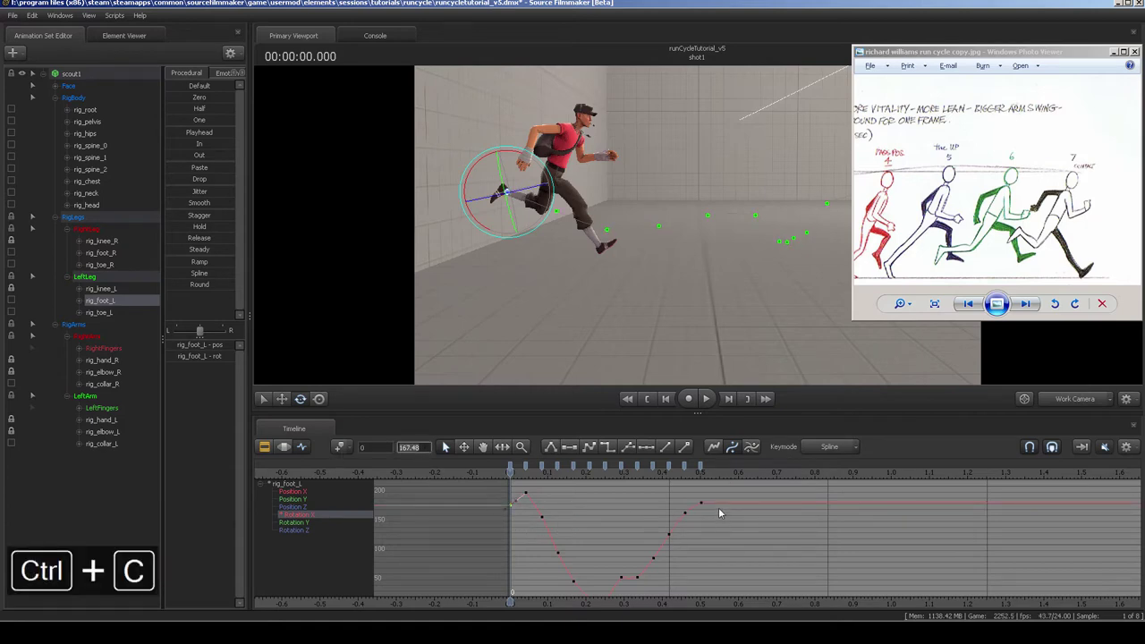
click(702, 503)
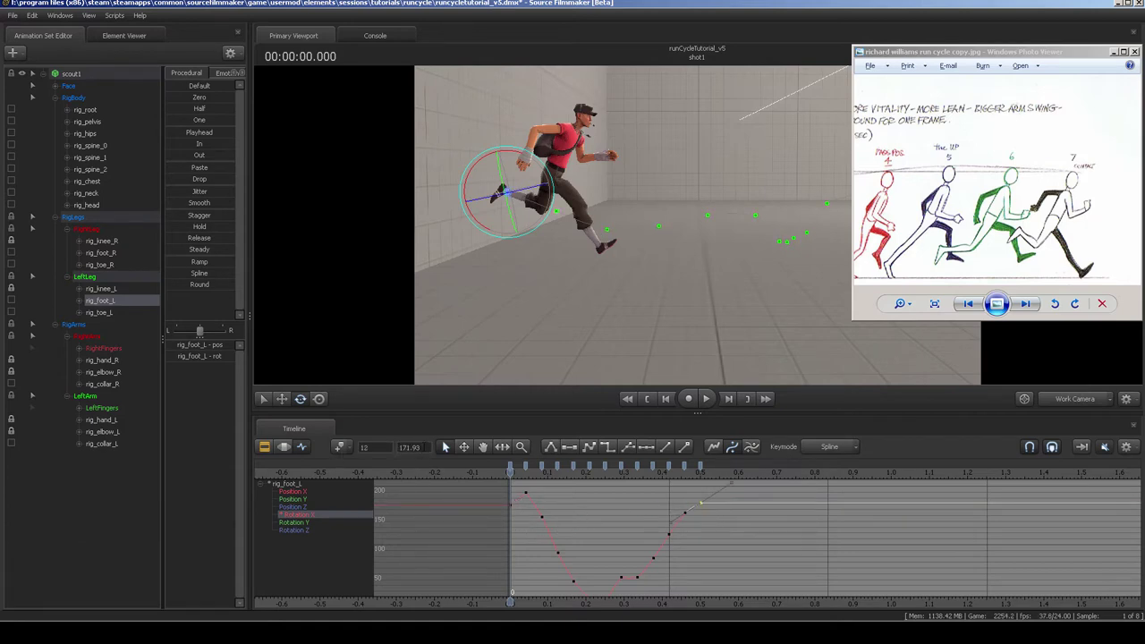
key(ctrl+v)
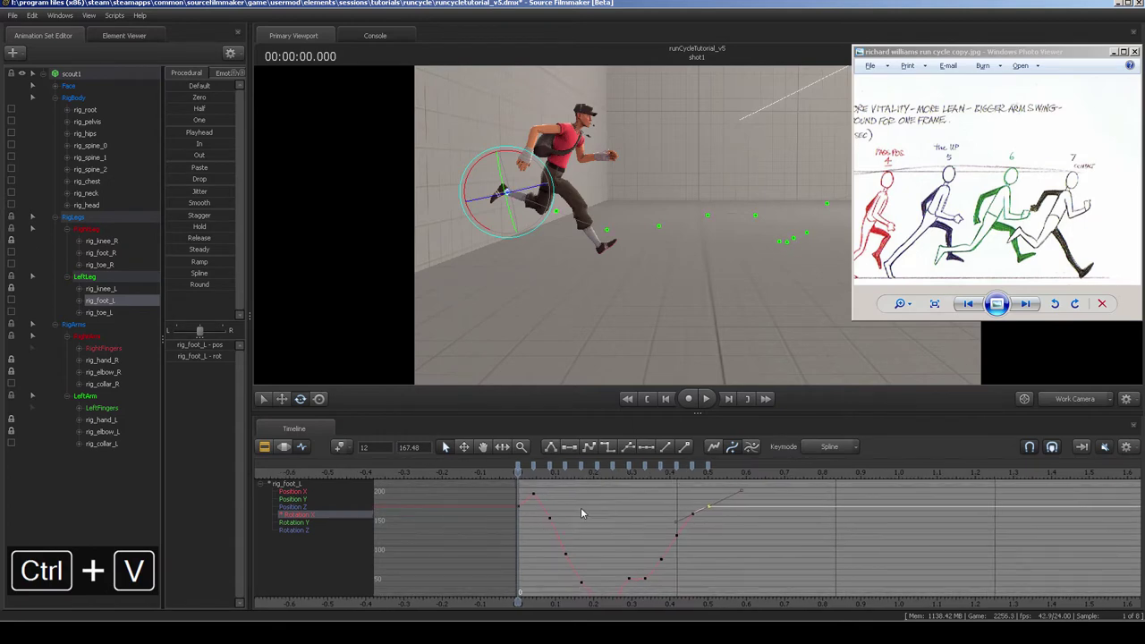
Check the left foot's Rotation X, Y and Z curves for matching start and end keys, ending with all curves displayed.
click(313, 521)
click(324, 531)
click(329, 516)
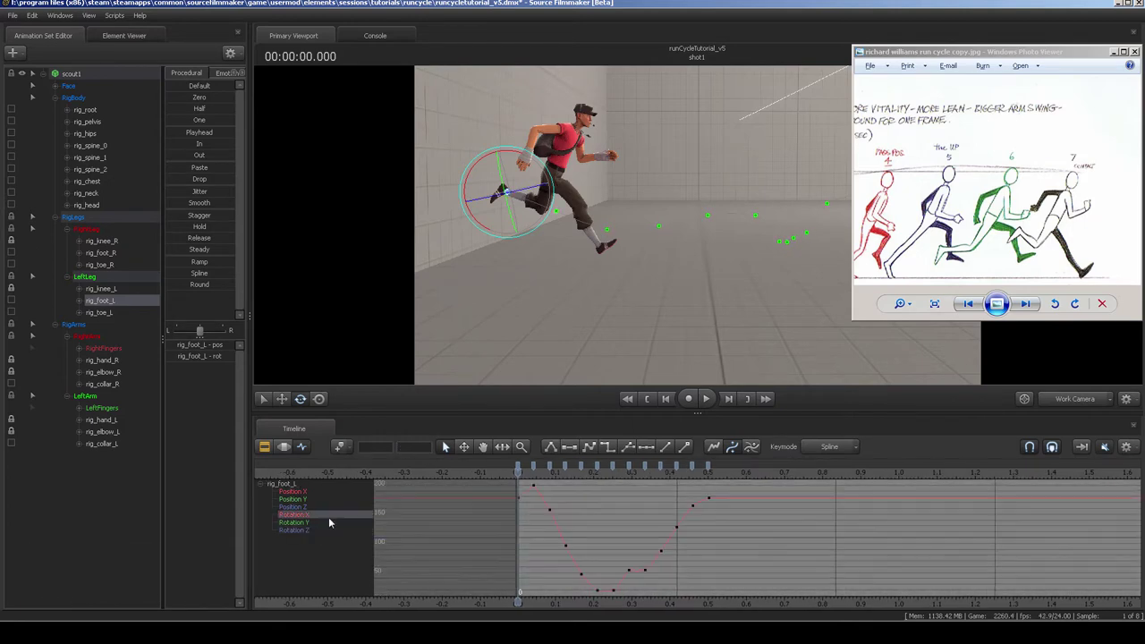
click(372, 524)
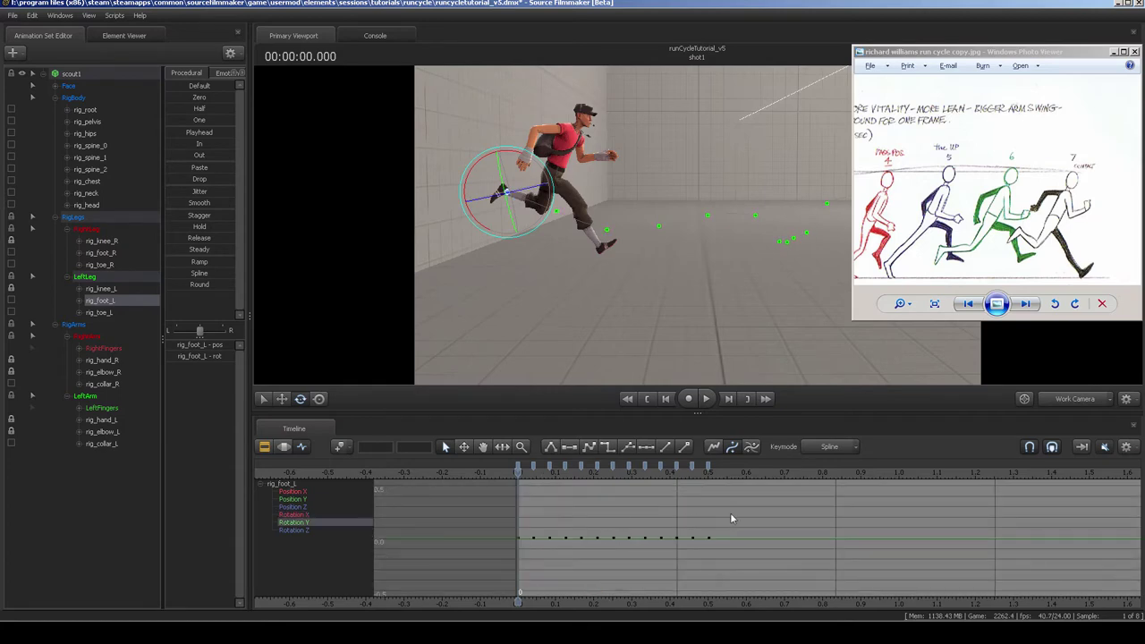
drag(500, 522, 516, 548)
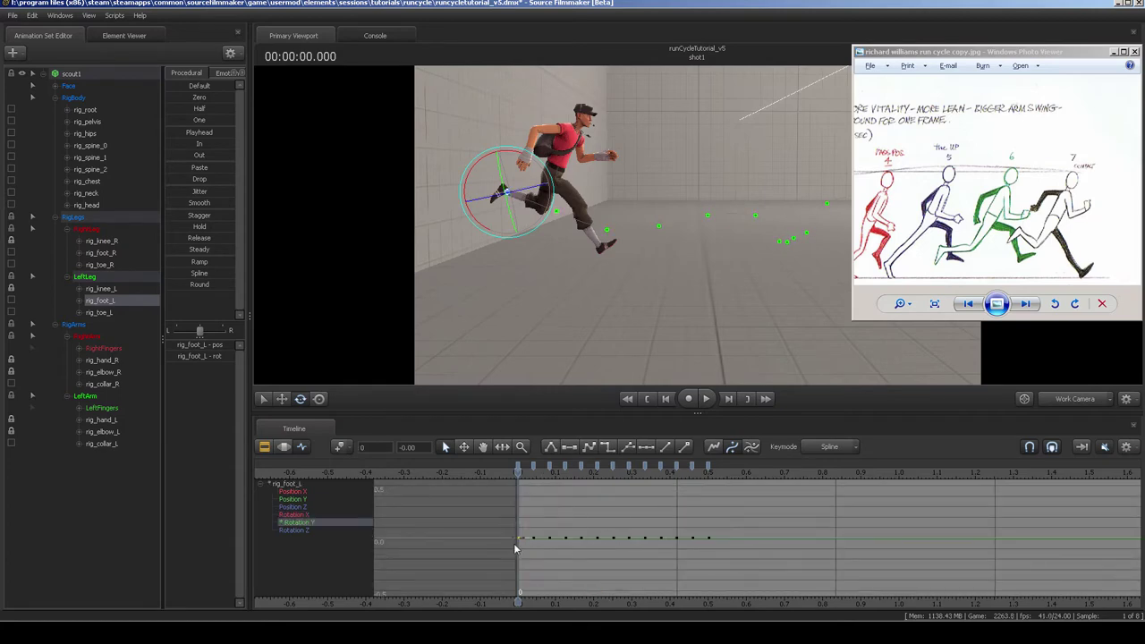
click(307, 532)
click(291, 485)
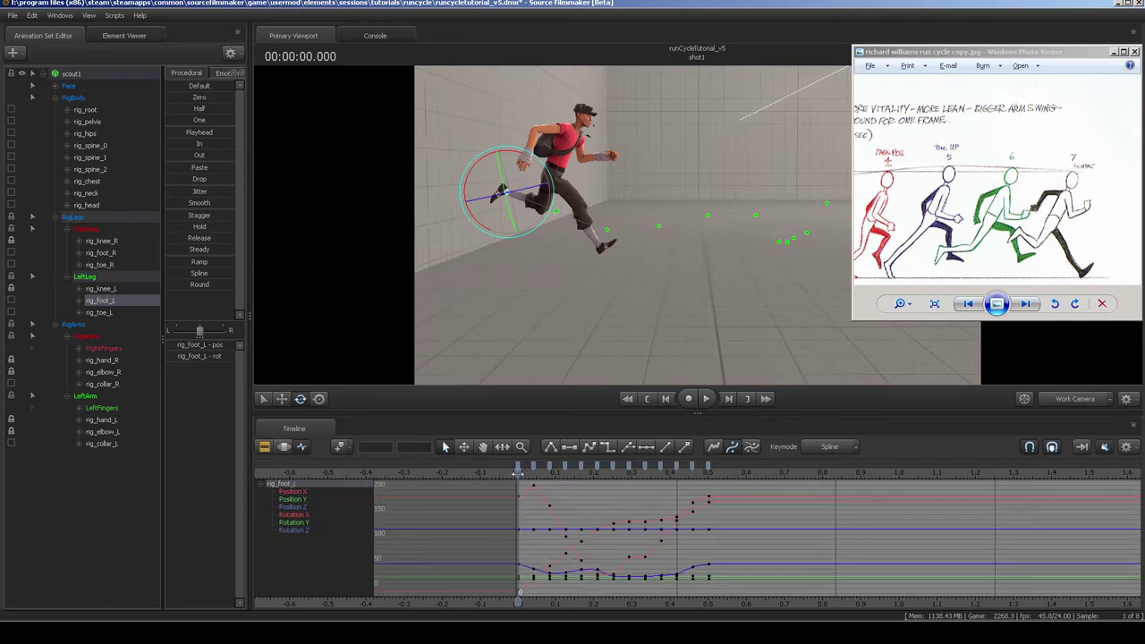
Move the playhead to frame 6 and copy all of the left foot's keys from frame 0 to frame 12.
mouse_move(517, 474)
mouse_down()
mouse_move(683, 457)
mouse_move(708, 466)
mouse_move(517, 466)
mouse_up()
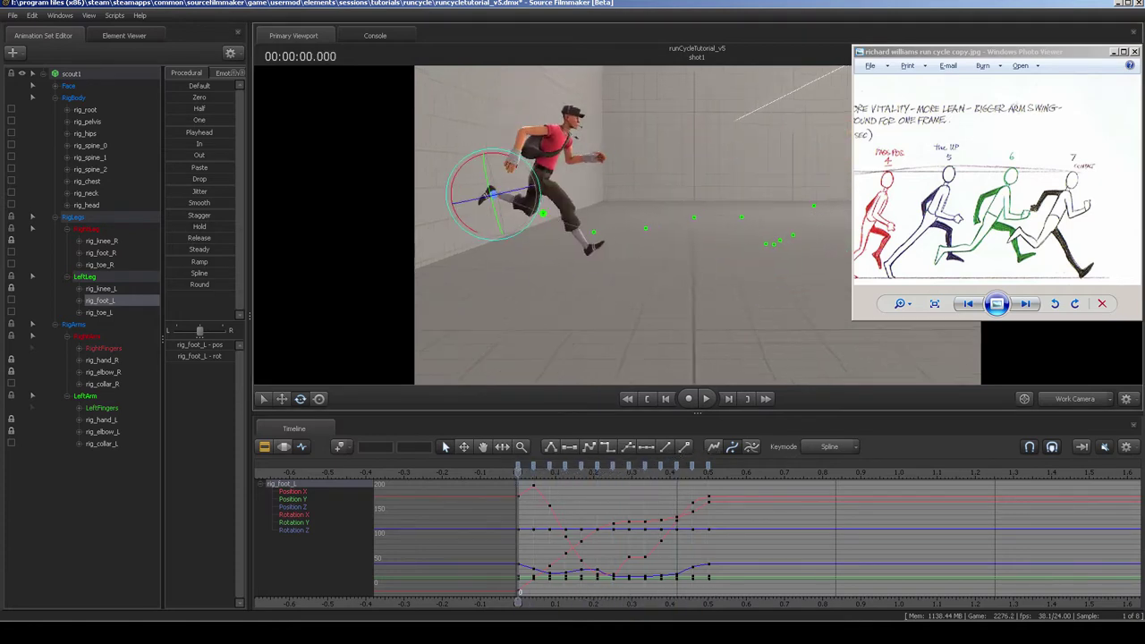
alt+middle_drag(578, 279, 650, 308)
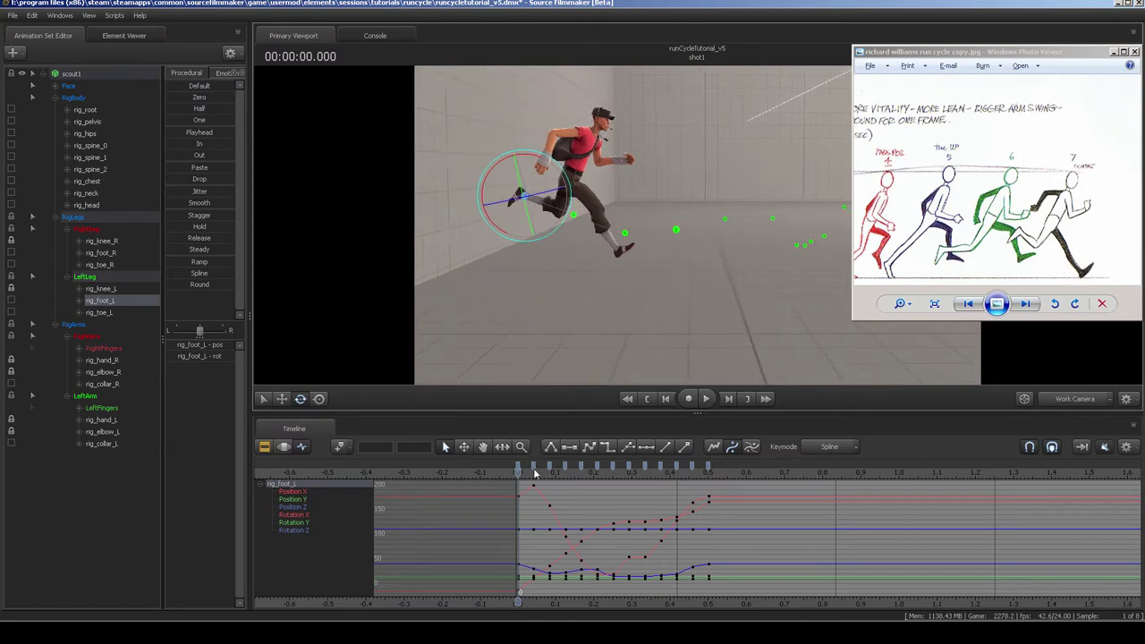
drag(520, 475, 614, 473)
alt+right_drag(675, 509, 618, 521)
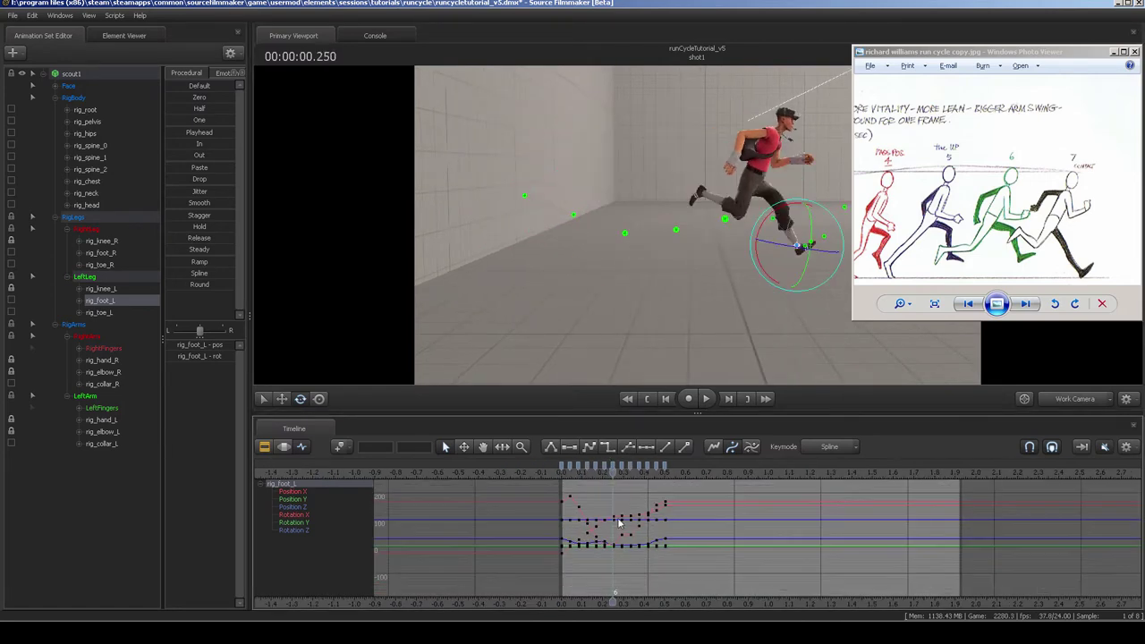
middle_drag(558, 506, 551, 510)
drag(601, 546, 665, 569)
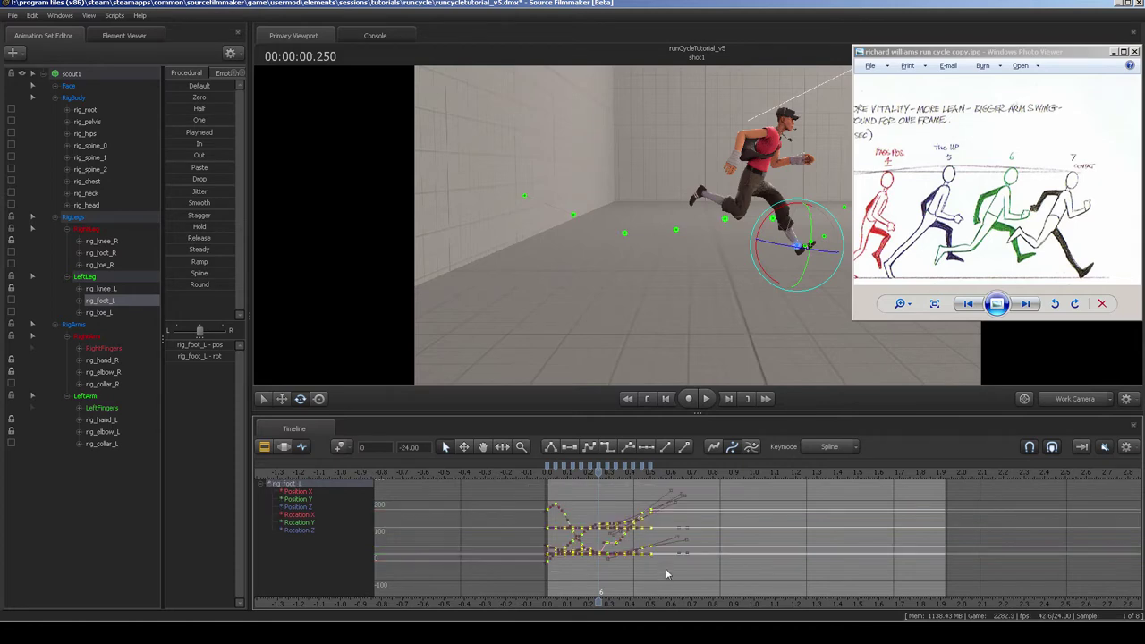
key(ctrl+c)
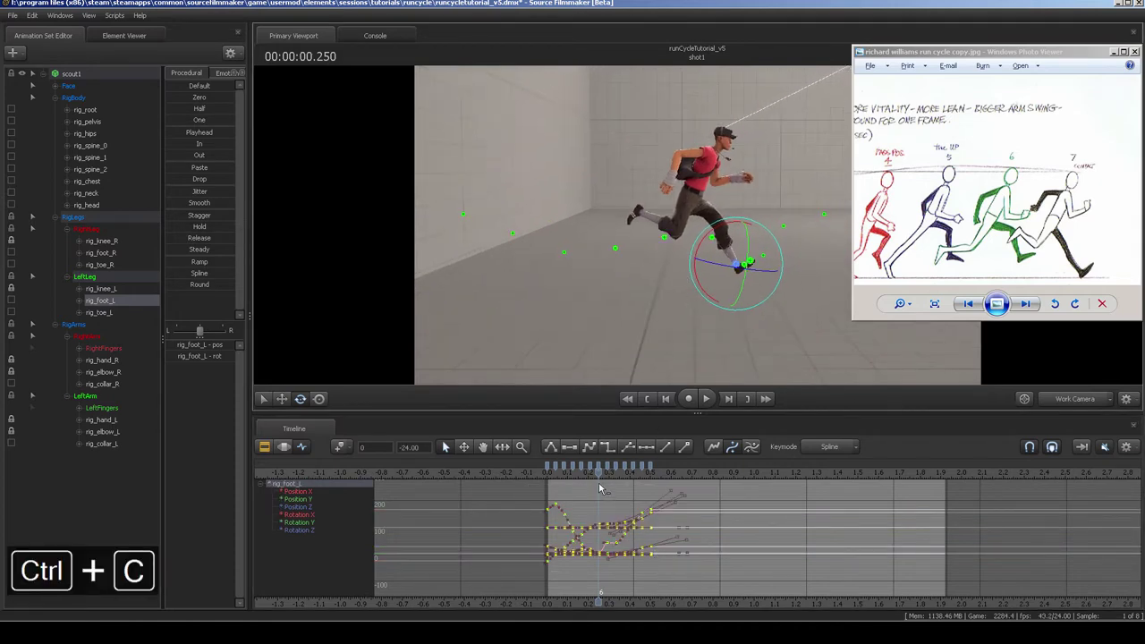
Select the right foot control and paste the copied left foot keys at frame 6 using Paste Connect Mode.
click(648, 215)
click(643, 215)
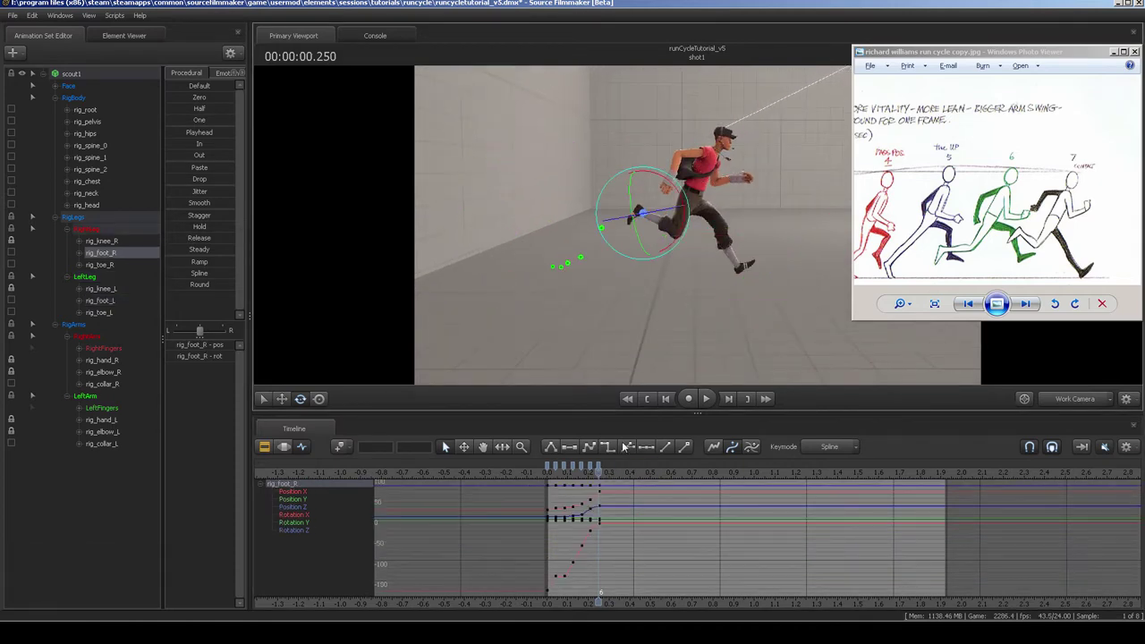
right_click(651, 533)
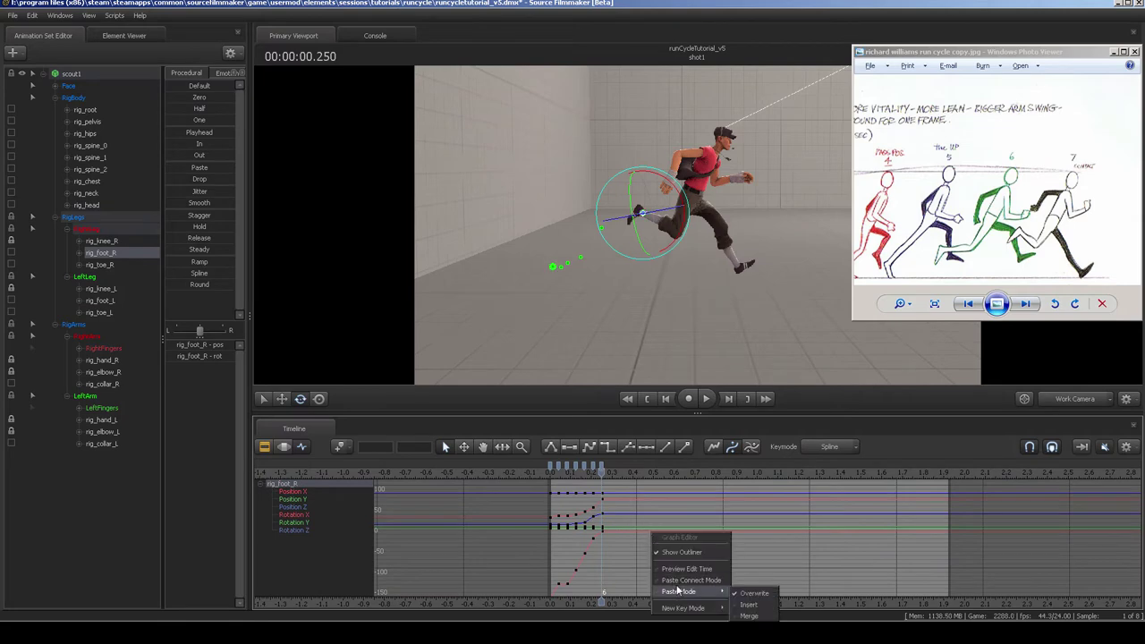
click(677, 579)
right_click(678, 537)
click(695, 586)
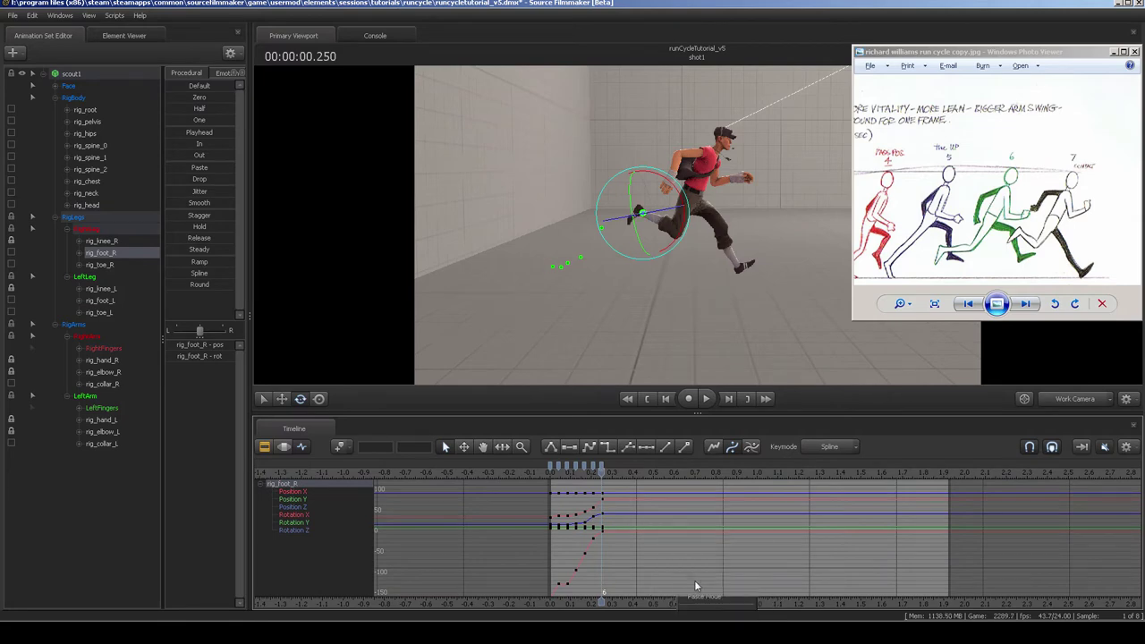
middle_drag(658, 525, 665, 537)
right_click(687, 522)
middle_click(650, 522)
key(ctrl+v)
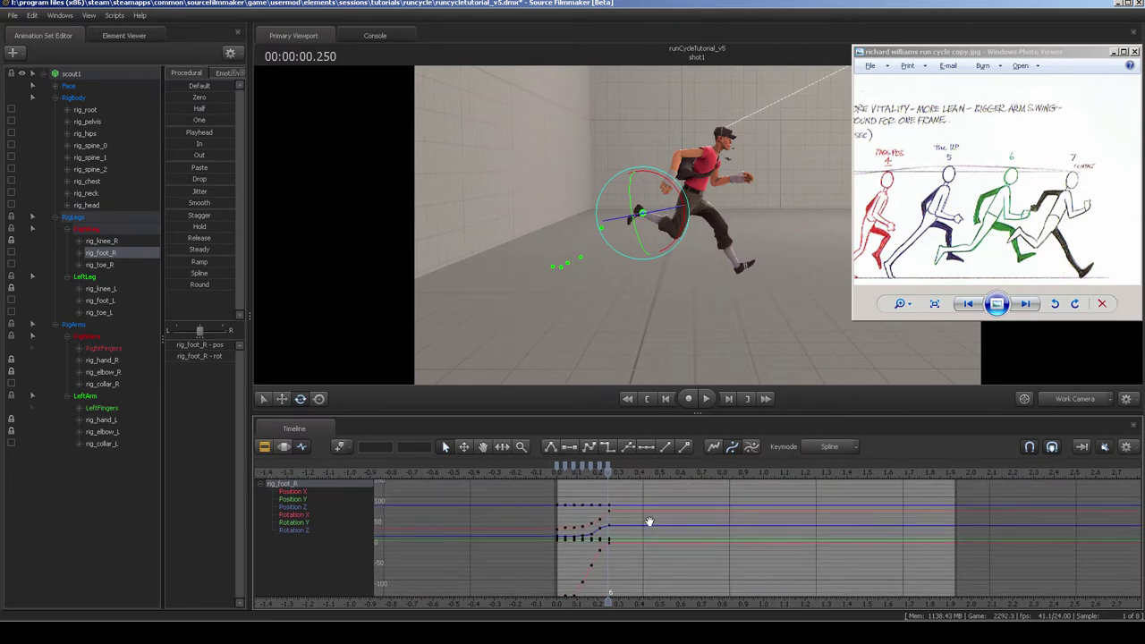
Move the reference image aside and play the run from frame 0 to review the extended right foot motion.
drag(610, 473, 642, 474)
alt+middle_drag(729, 301, 721, 259)
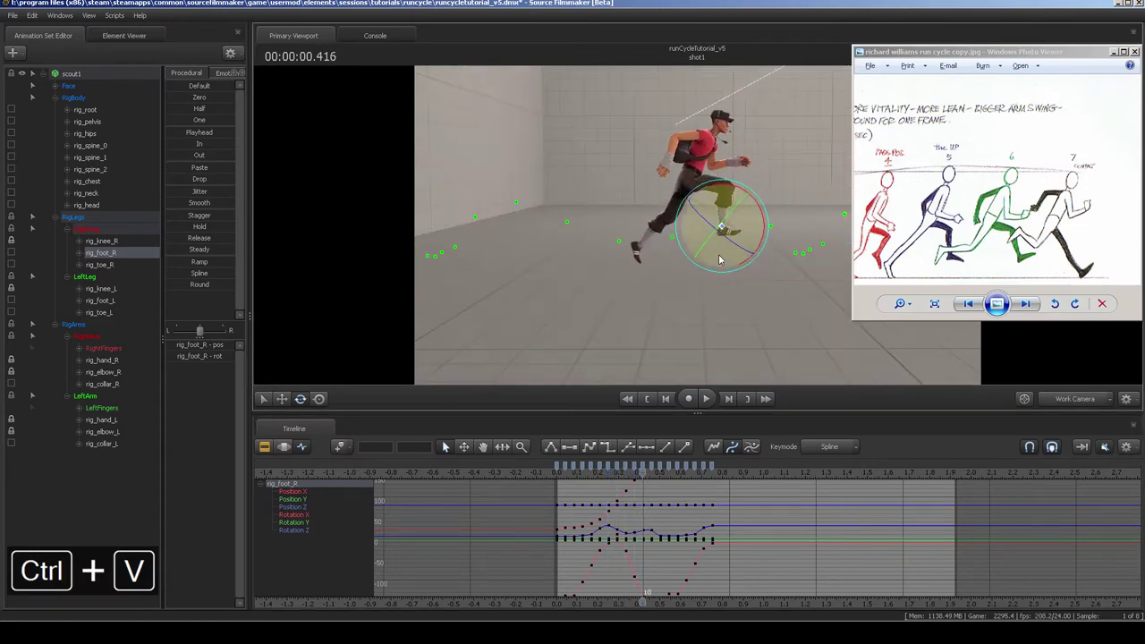
alt+right_drag(720, 259, 711, 251)
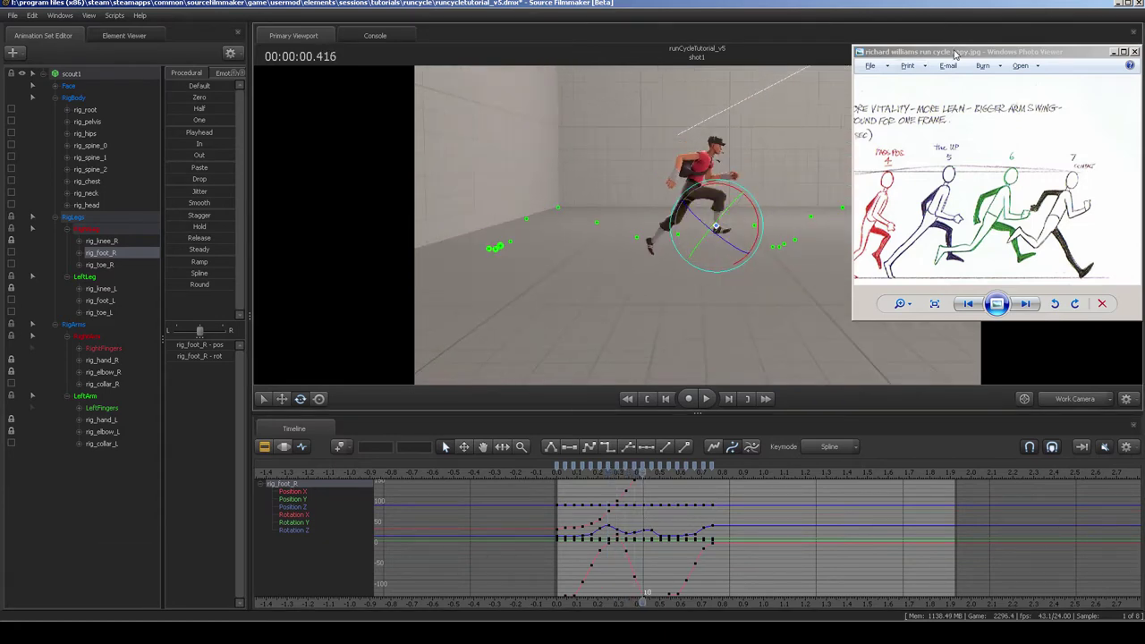
drag(947, 52, 1144, 55)
alt+middle_drag(573, 260, 671, 260)
click(557, 475)
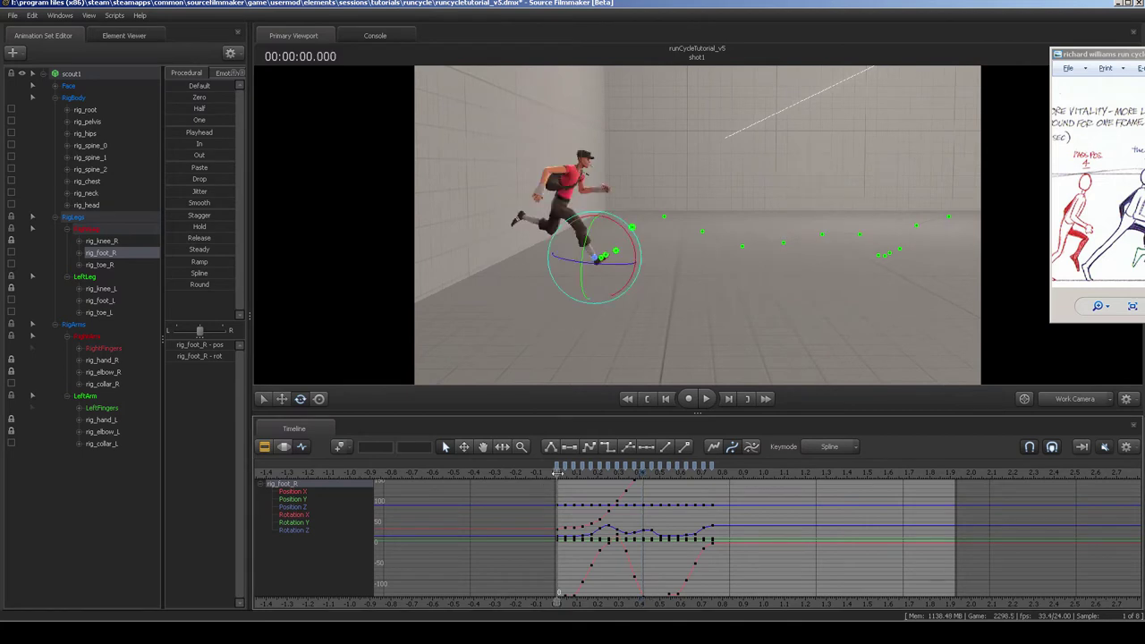
key(space)
key(space)
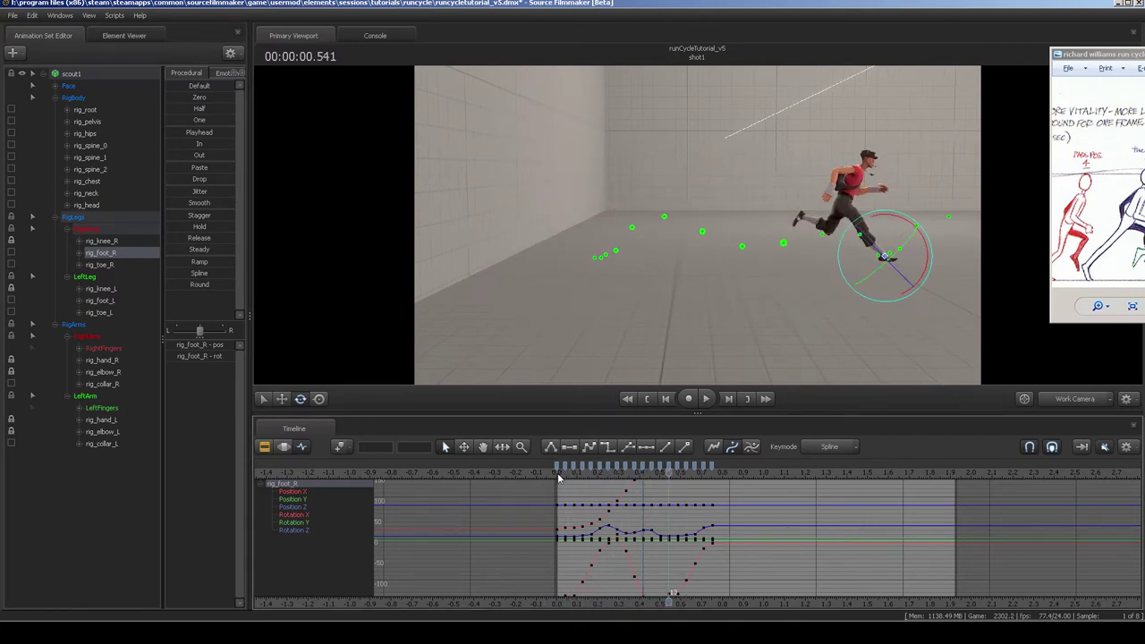
click(557, 477)
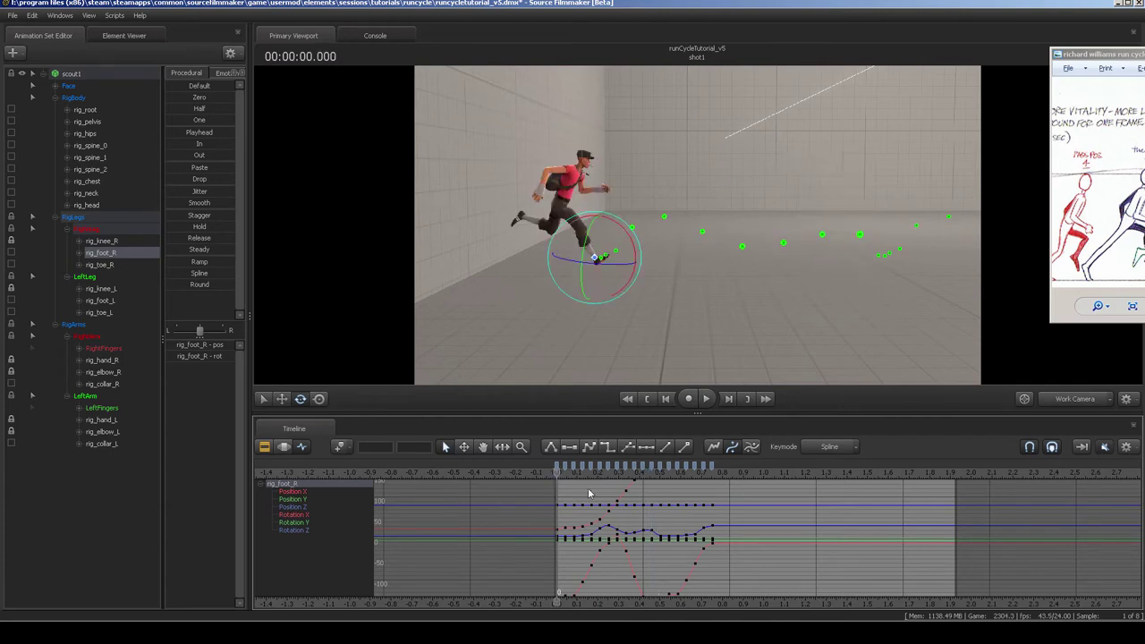
Isolate the right foot's Position Y curve and compare its key values at frames 0 and 18.
scroll(607, 513, down, 3)
middle_drag(597, 522, 599, 545)
scroll(616, 525, down, 2)
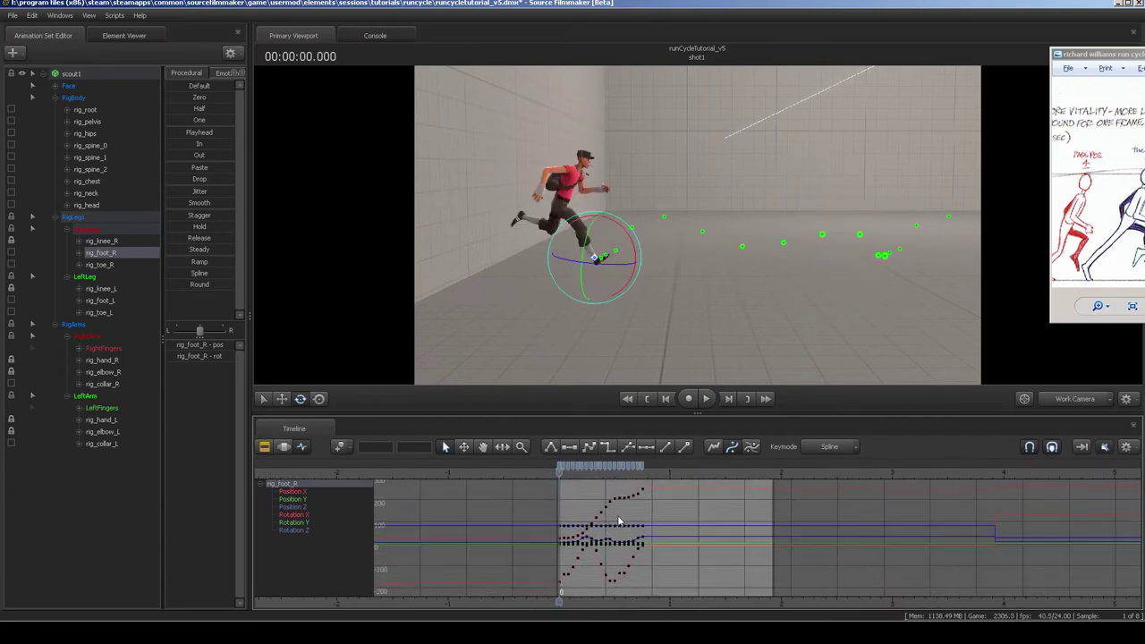
scroll(615, 519, down, 1)
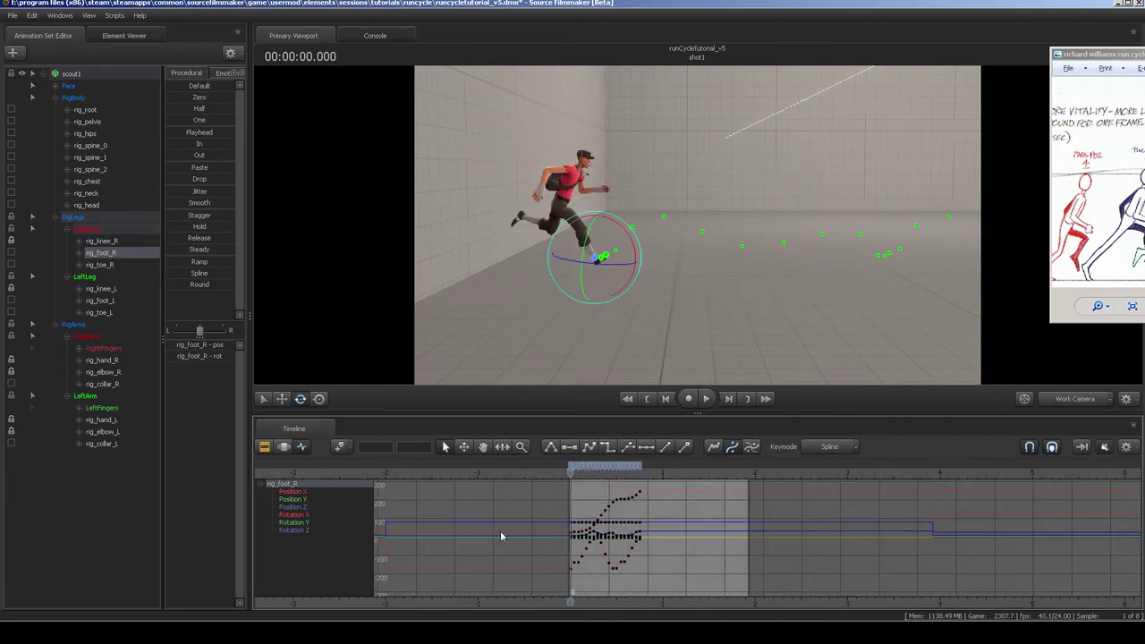
click(303, 516)
click(292, 499)
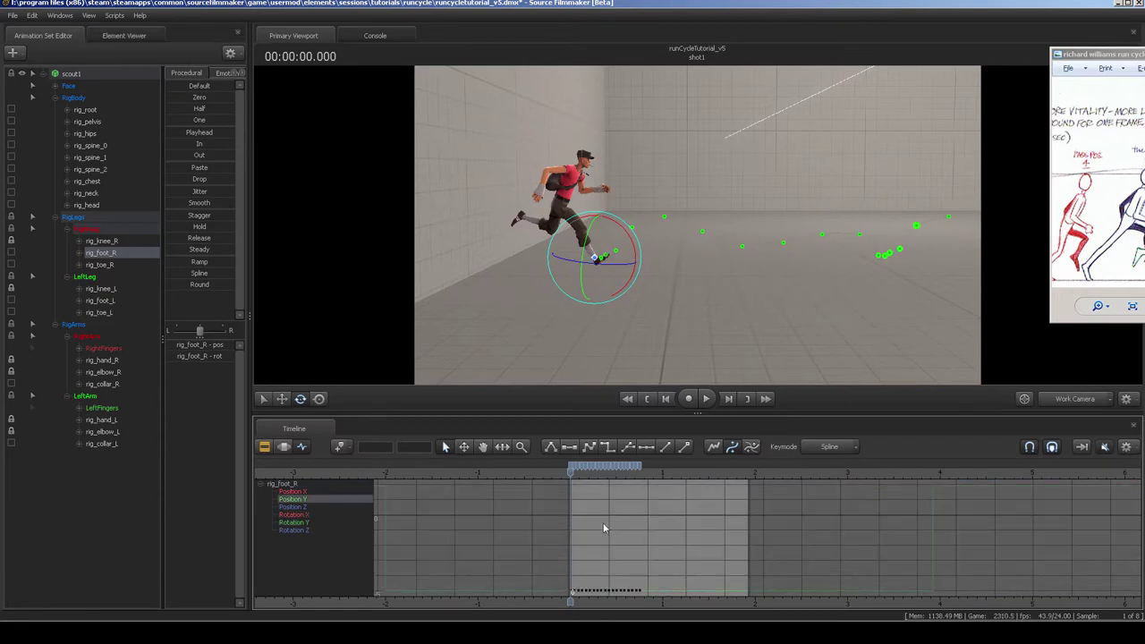
drag(417, 523, 404, 538)
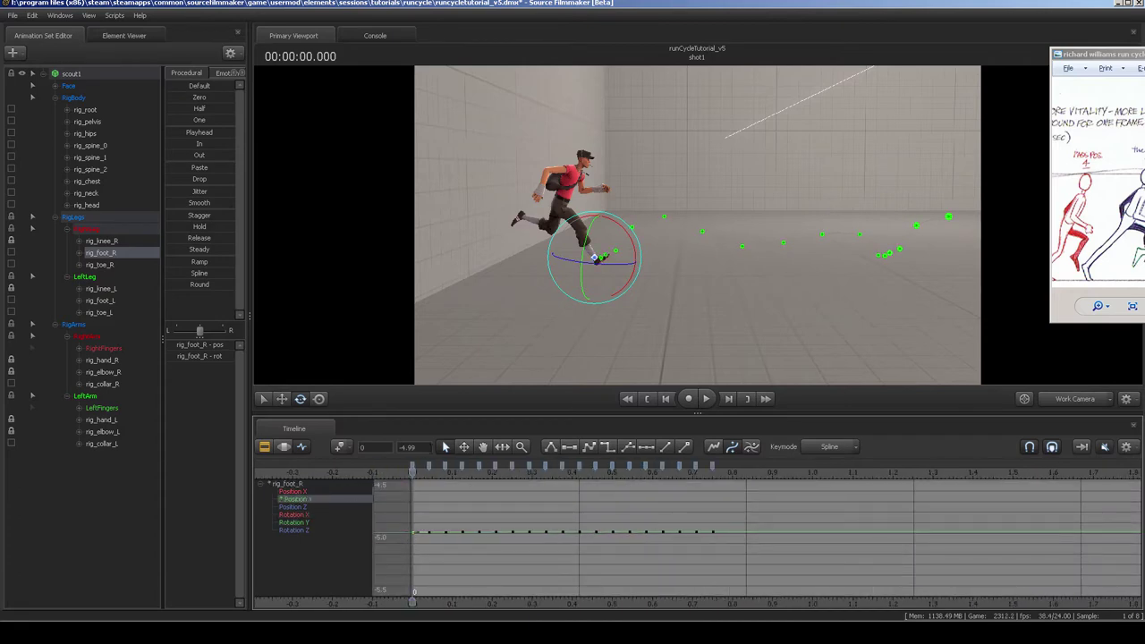
drag(739, 522, 703, 539)
middle_drag(617, 527, 640, 528)
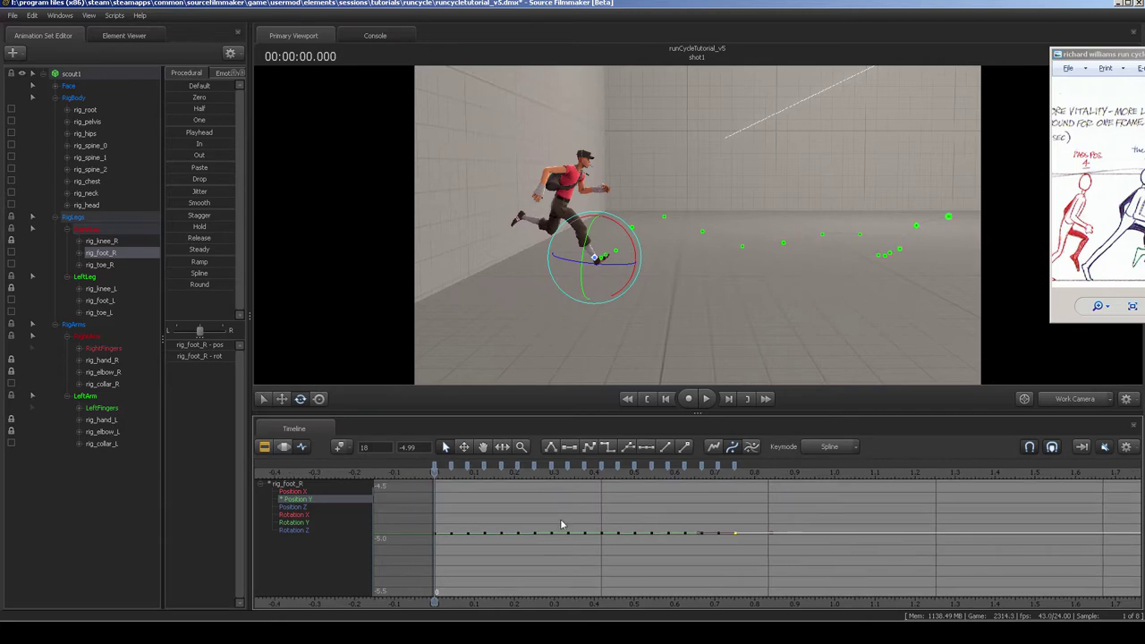
Check individual keys along the right foot's Position Y curve, including the key at frame 12.
click(542, 525)
drag(627, 524, 640, 538)
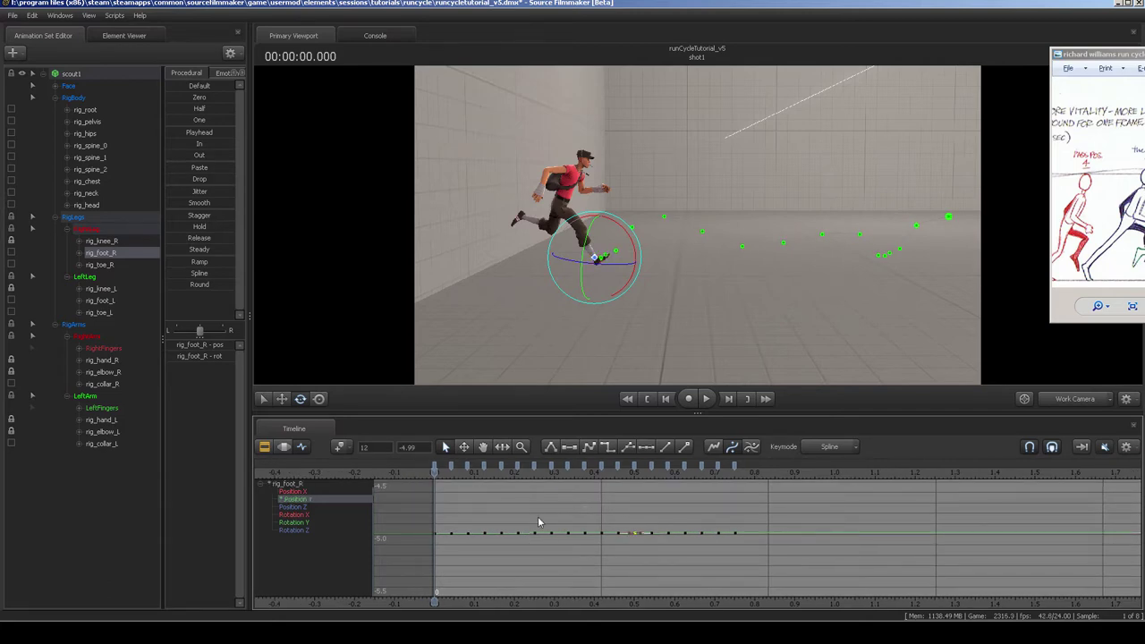
click(538, 519)
drag(472, 523, 460, 541)
key(ctrl+z)
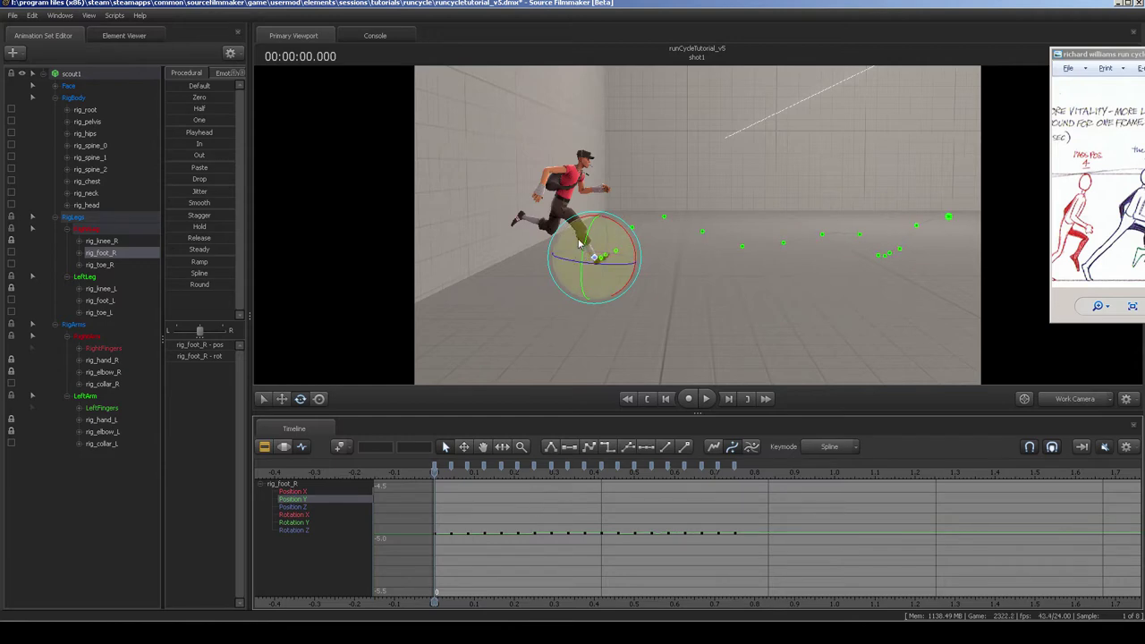
Dismiss the rotation manipulator's options and refit the editor window to the screen.
right_click(604, 259)
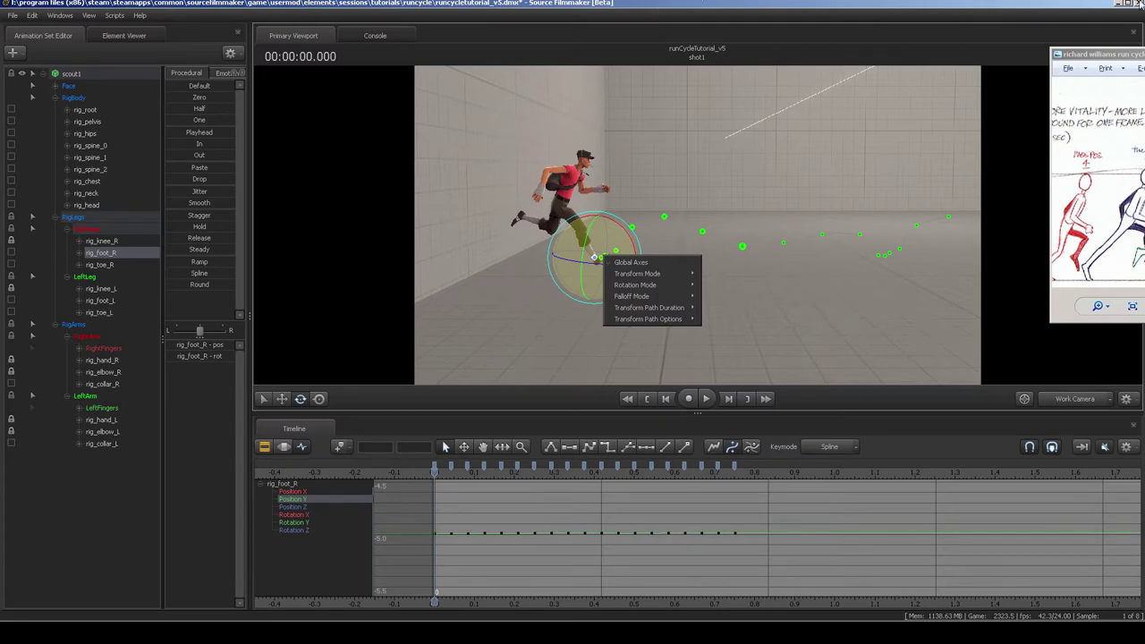
click(1129, 6)
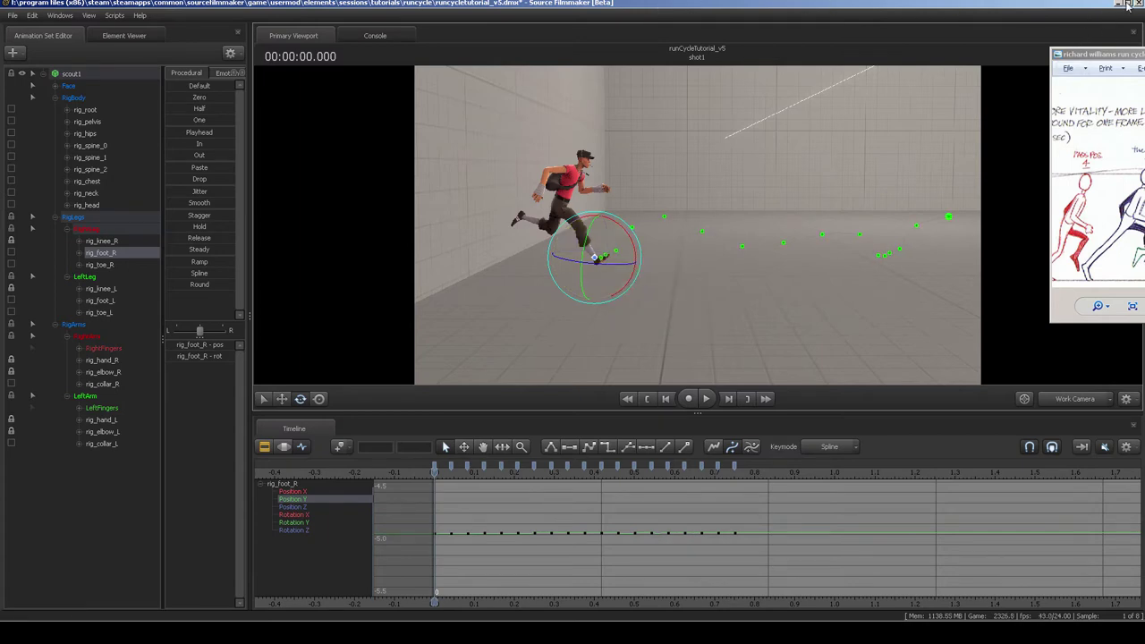
click(1127, 5)
Review the right foot's Position Z, Rotation X, Y and Z, and Position X curves, and show all its curves together.
click(305, 512)
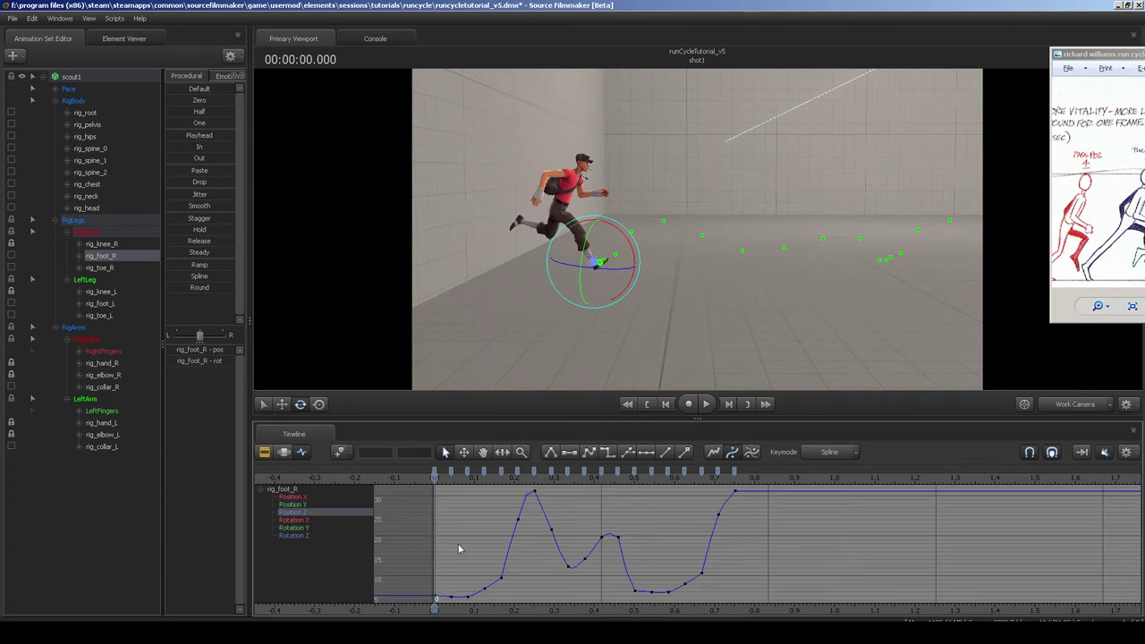
middle_drag(500, 547, 502, 543)
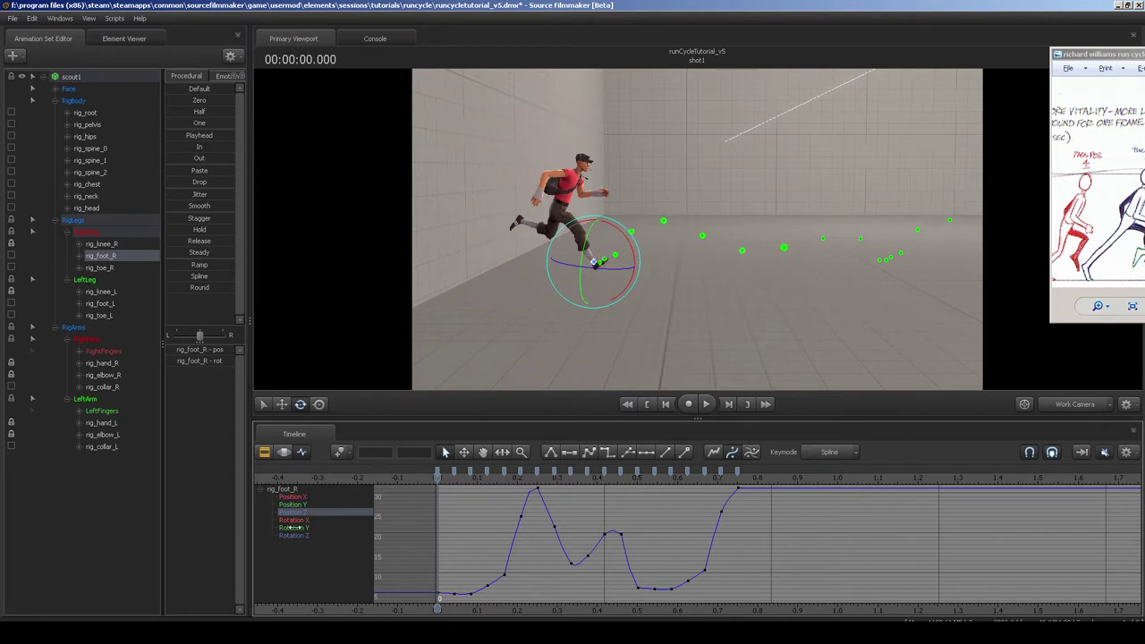
click(304, 520)
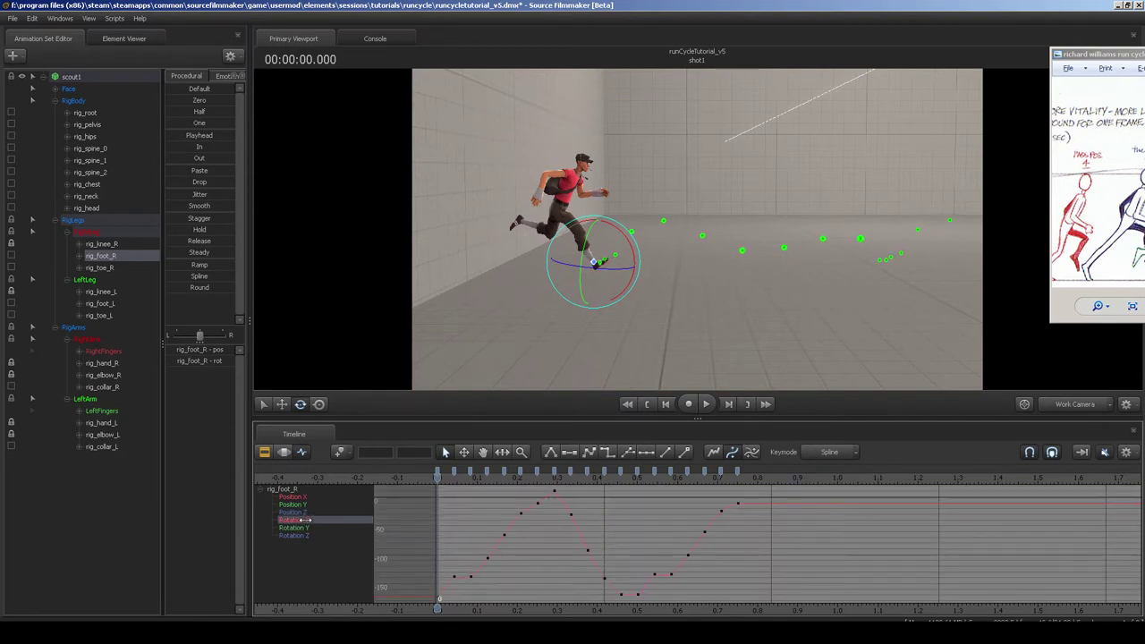
click(305, 528)
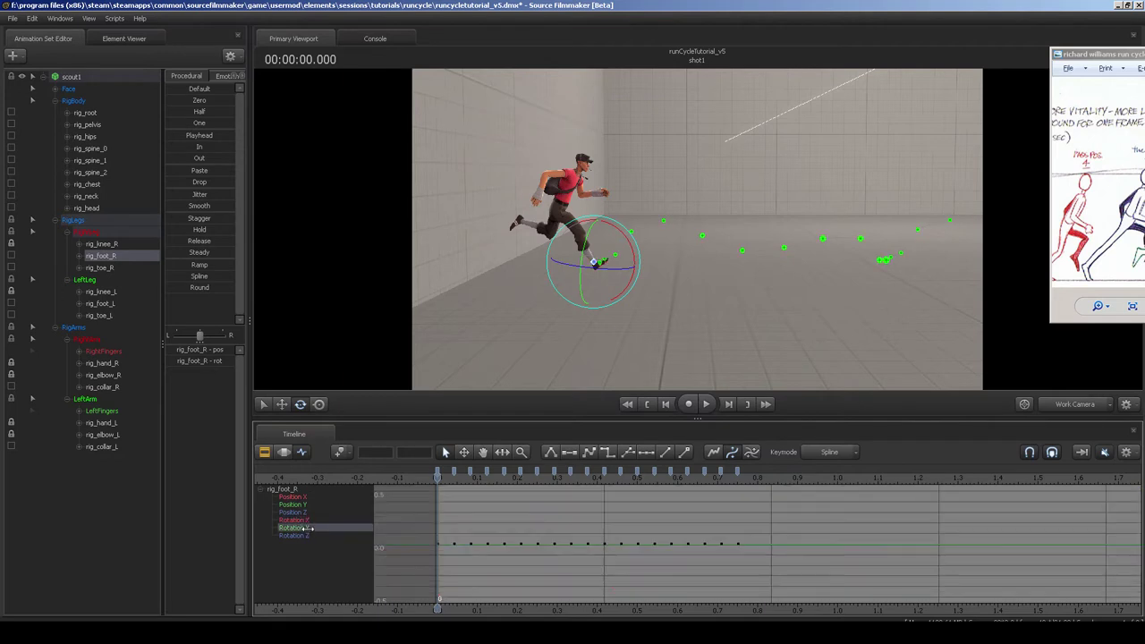
click(305, 534)
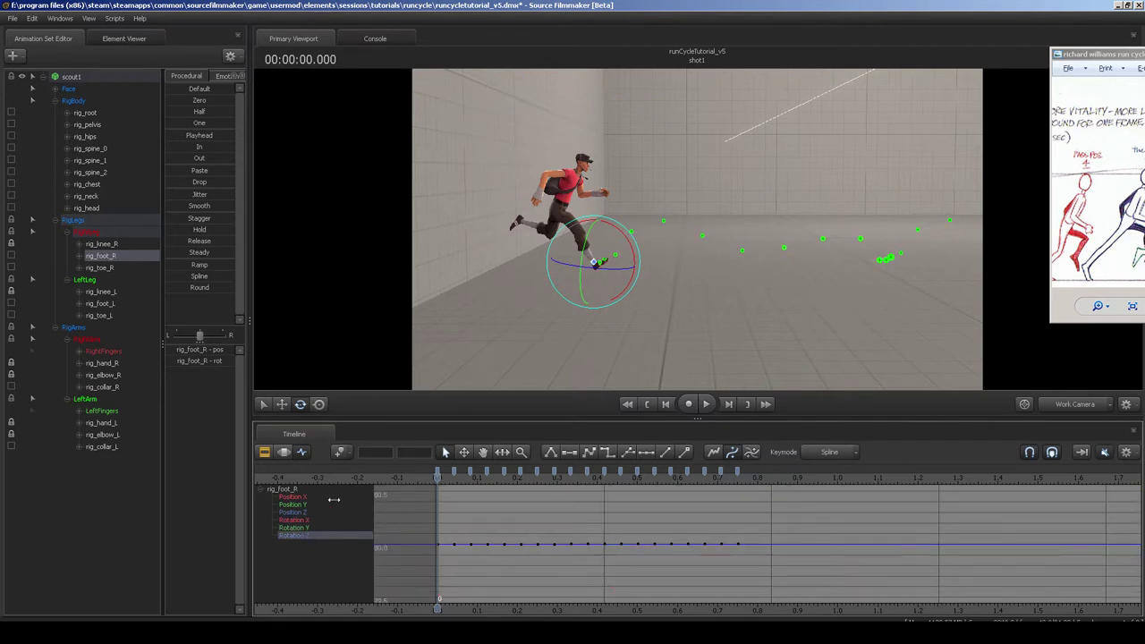
click(307, 519)
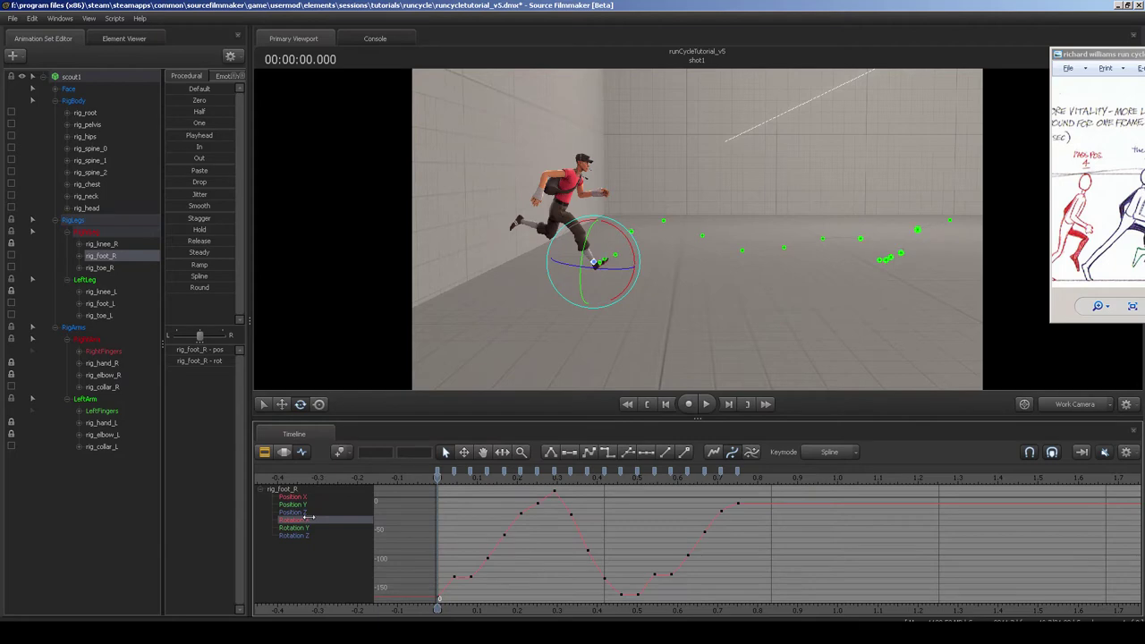
click(304, 496)
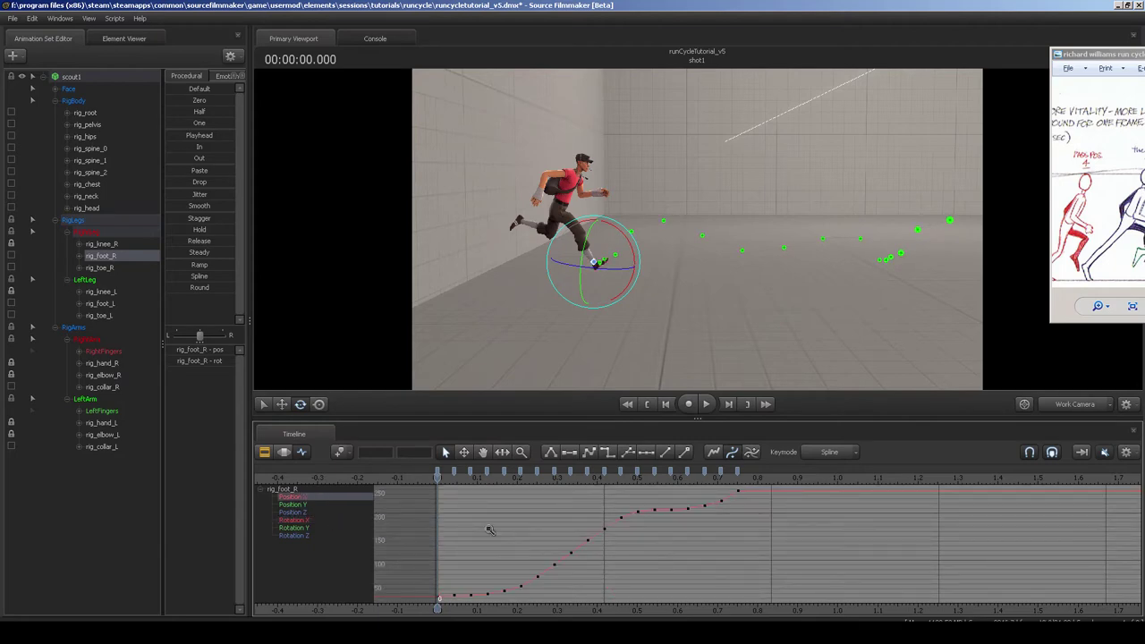
click(282, 490)
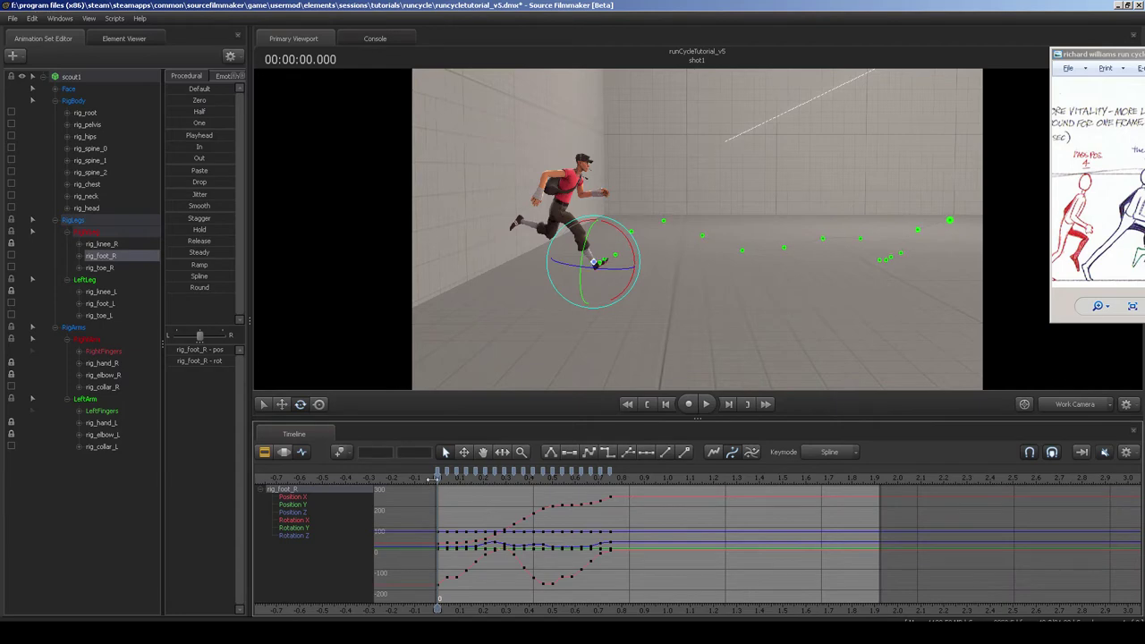
Select the pelvis control, isolate its Position X curve and move the playhead to frame 48 at 2 seconds.
drag(438, 479, 552, 474)
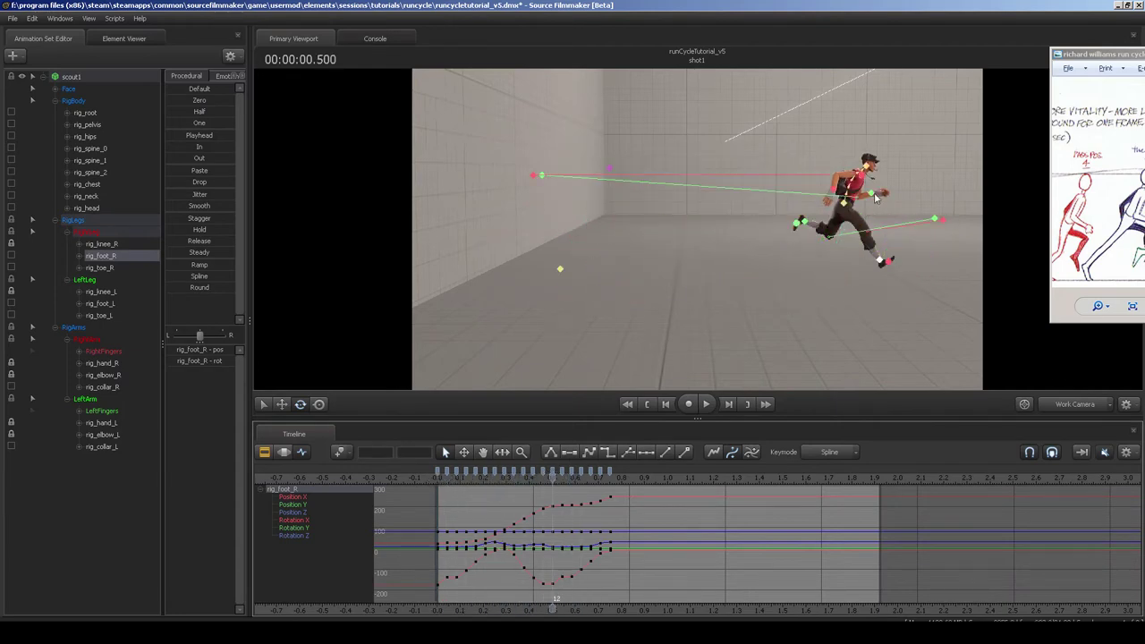
click(845, 204)
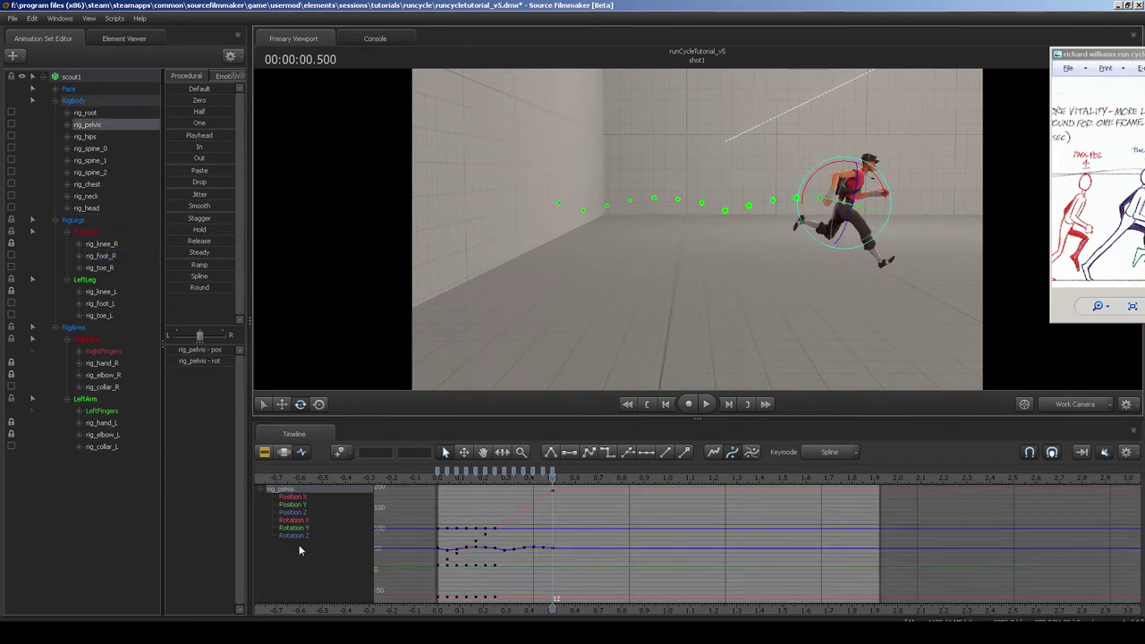
click(295, 497)
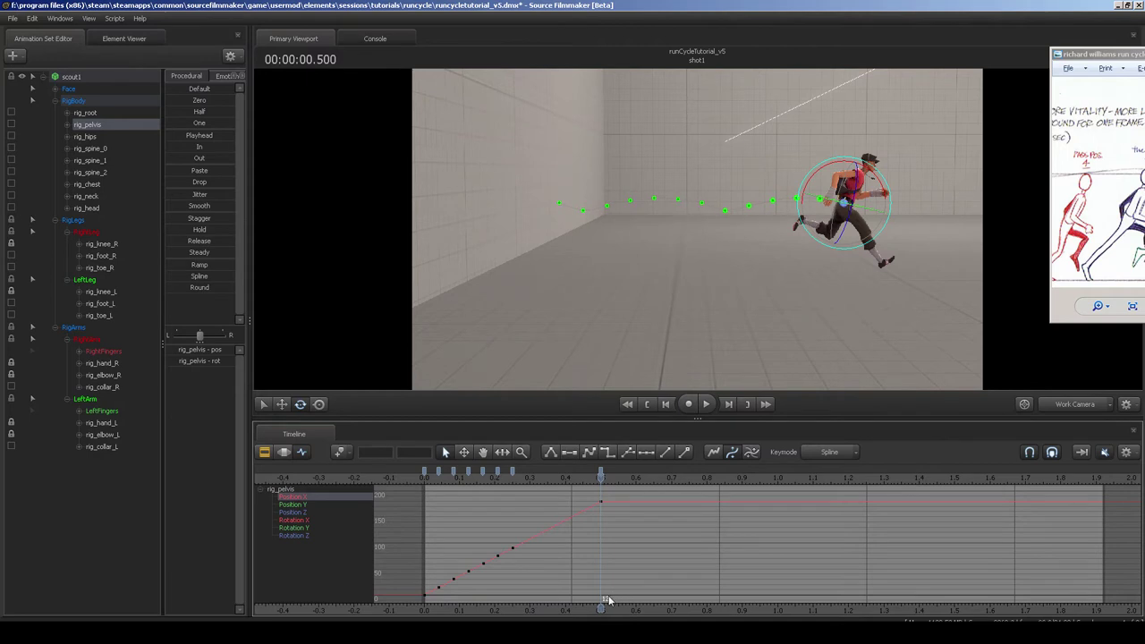
click(762, 478)
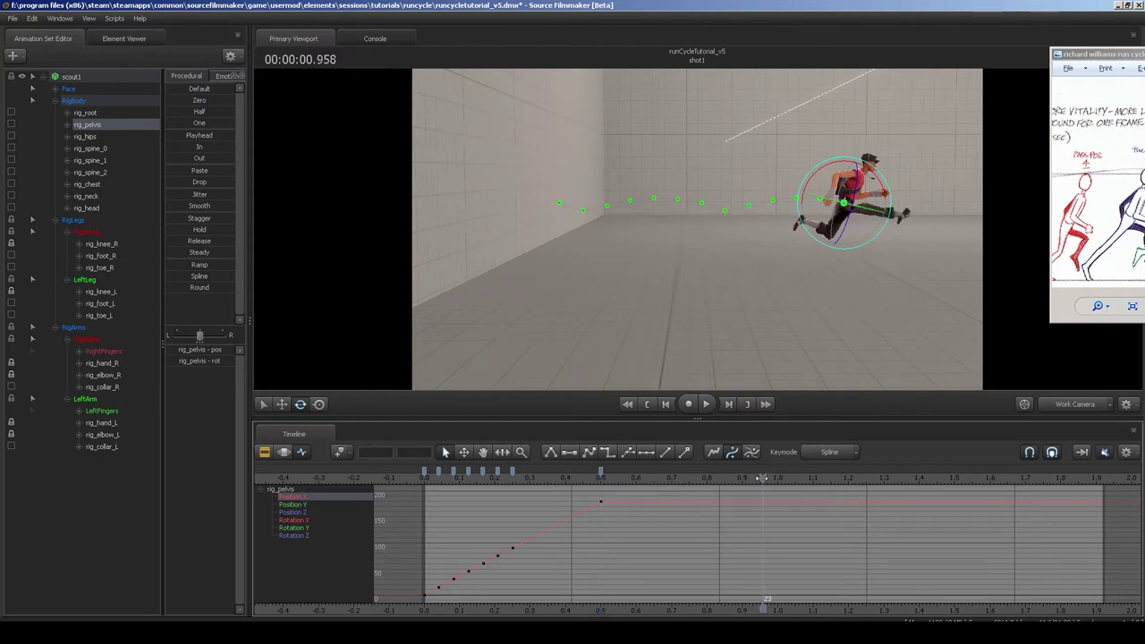
drag(762, 478, 777, 478)
drag(774, 478, 1128, 465)
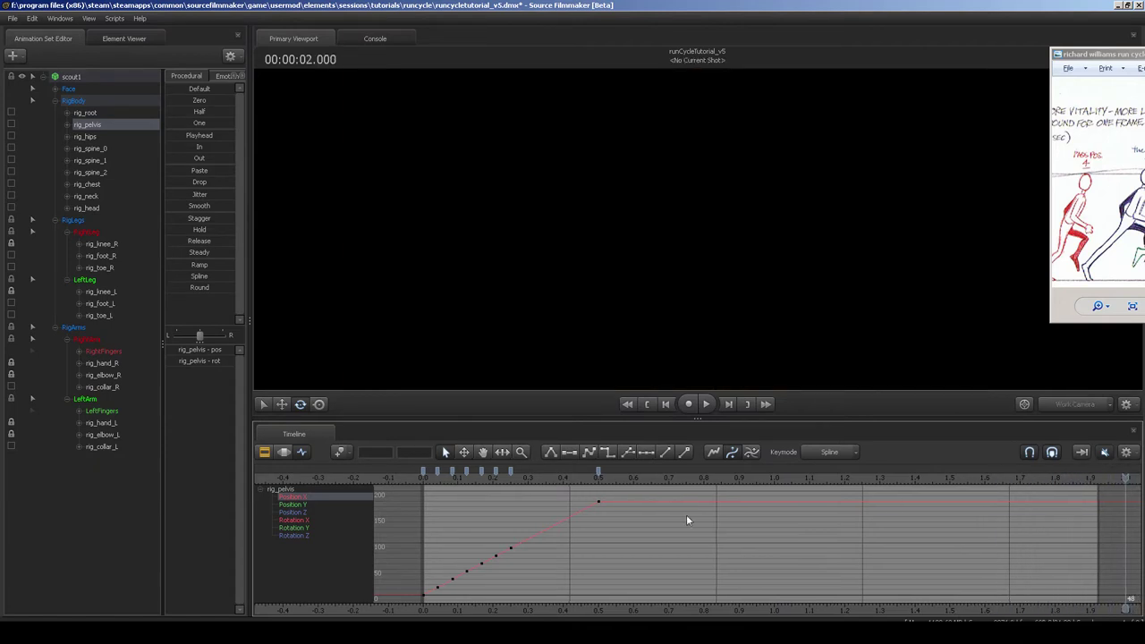
Extend the end of shot1 to a duration of 02:05.00 and return to the animation curves.
click(265, 454)
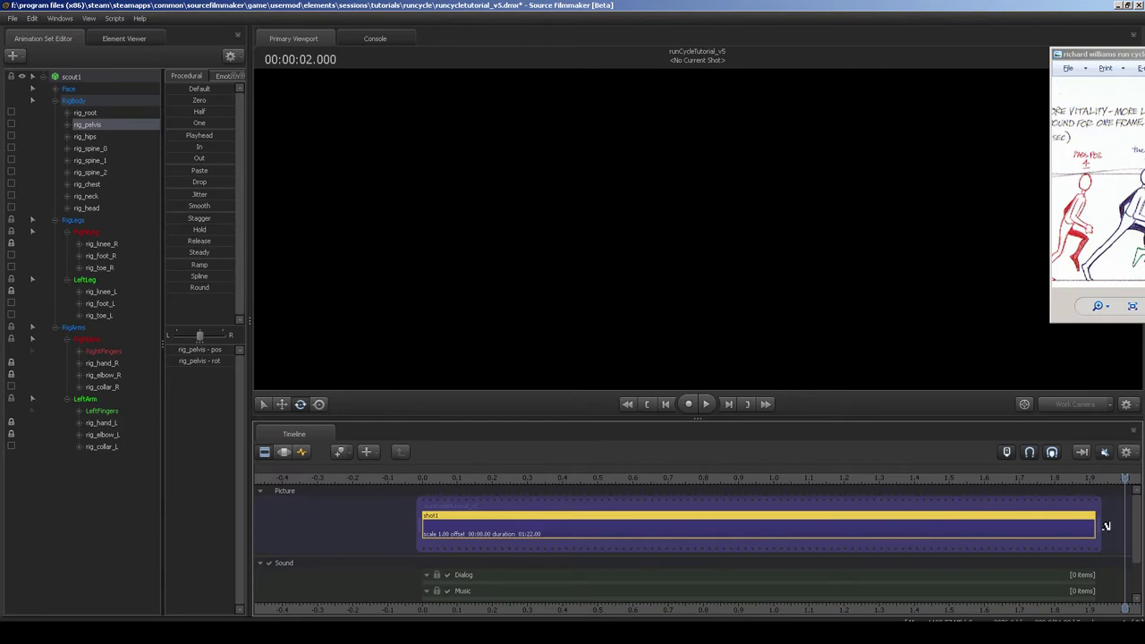
scroll(1099, 523, down, 2)
drag(1100, 522, 1138, 523)
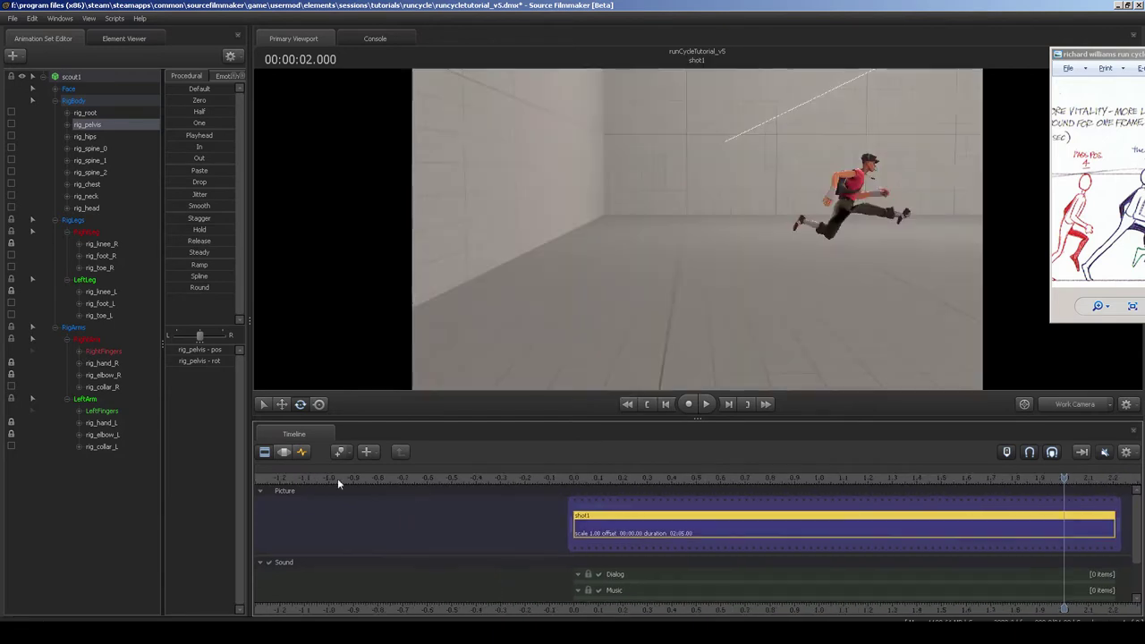
click(303, 452)
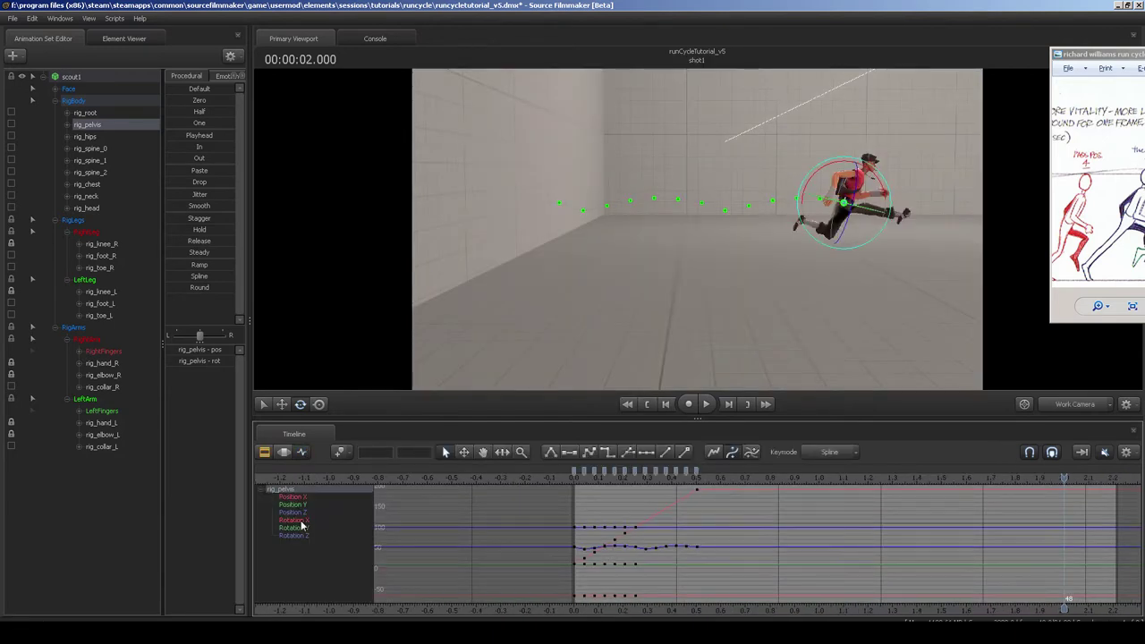
Add a key to the pelvis's Position X curve at frame 48 and set its value to 720.
click(303, 496)
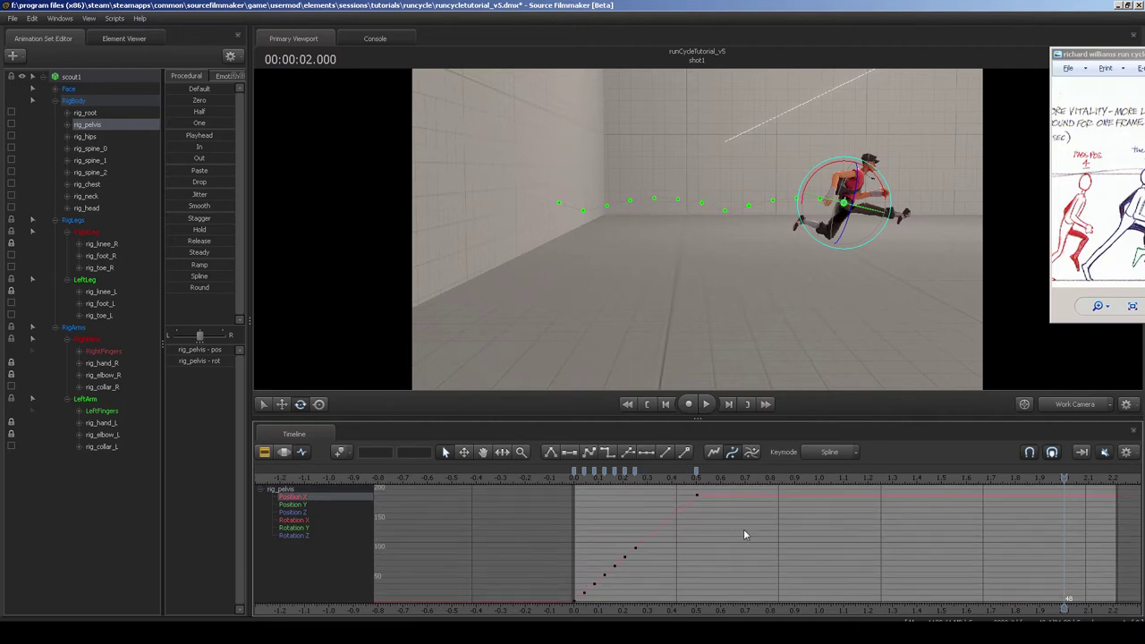
middle_drag(874, 534, 772, 545)
scroll(819, 535, down, 4)
key(m)
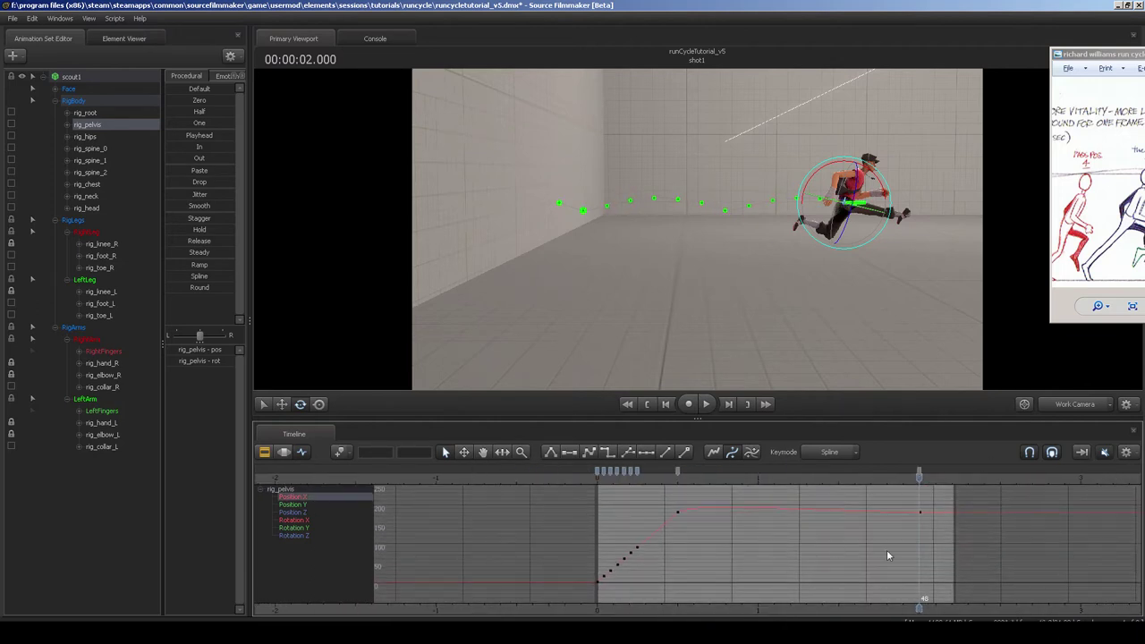
click(775, 556)
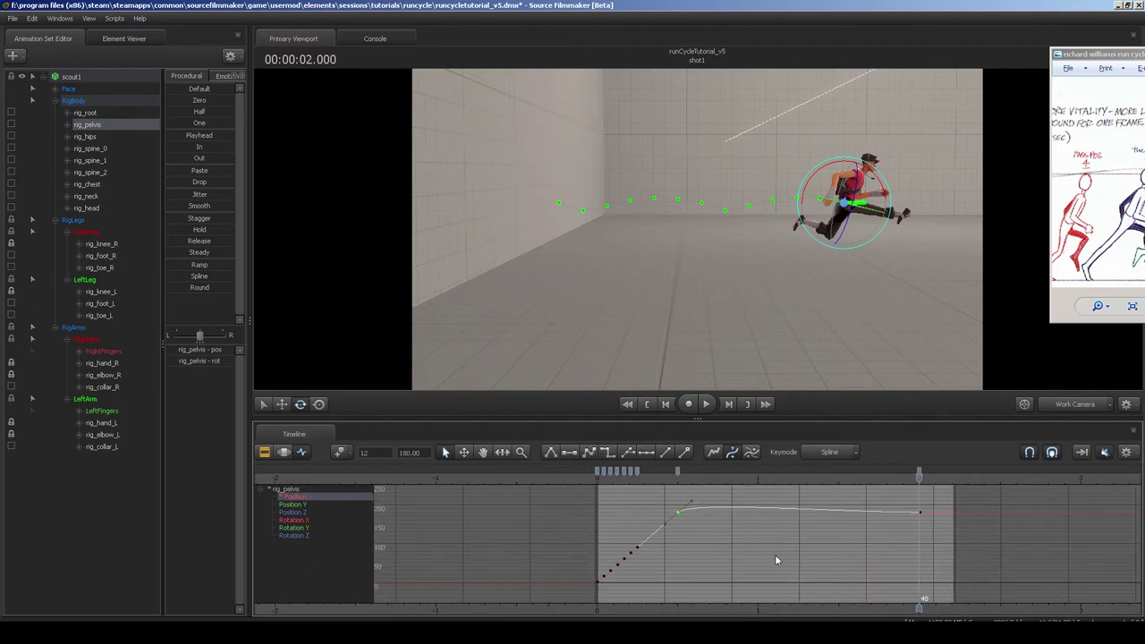
click(922, 513)
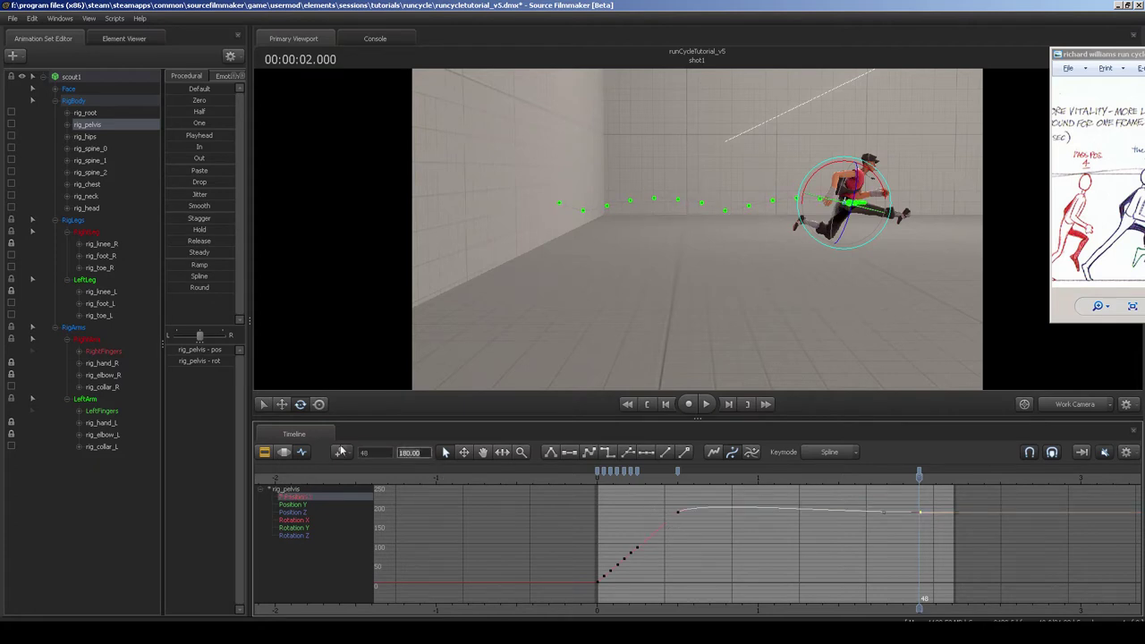
text(4)
key(Return)
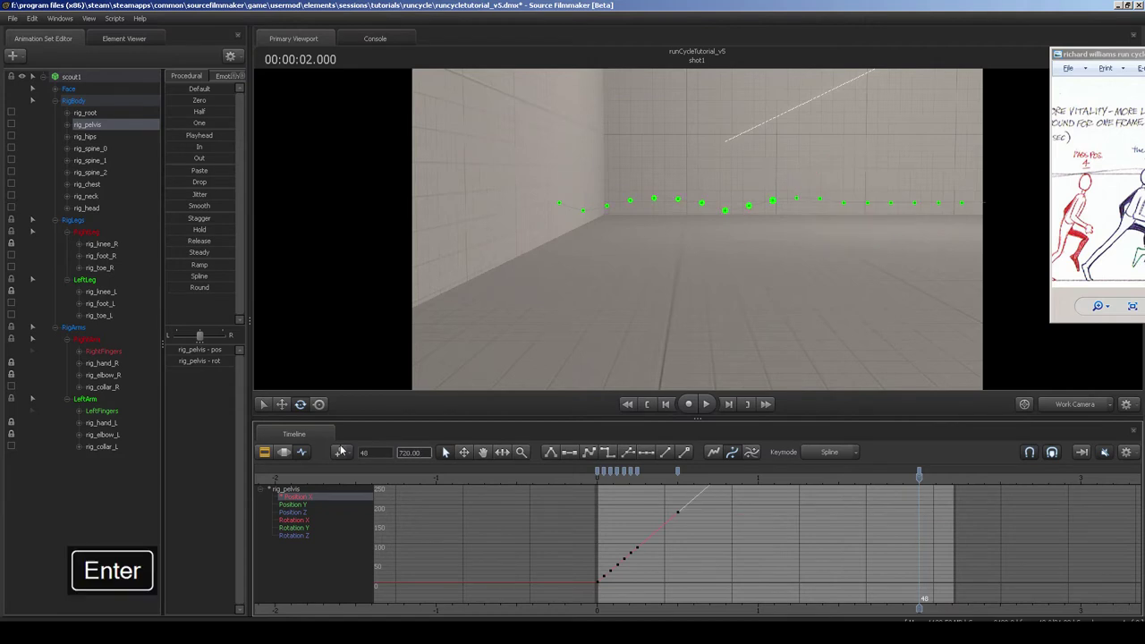
Examine the pelvis's full Position X curve and its extended motion path from a shifted work camera.
click(704, 537)
key(a)
alt+right_drag(871, 537, 843, 538)
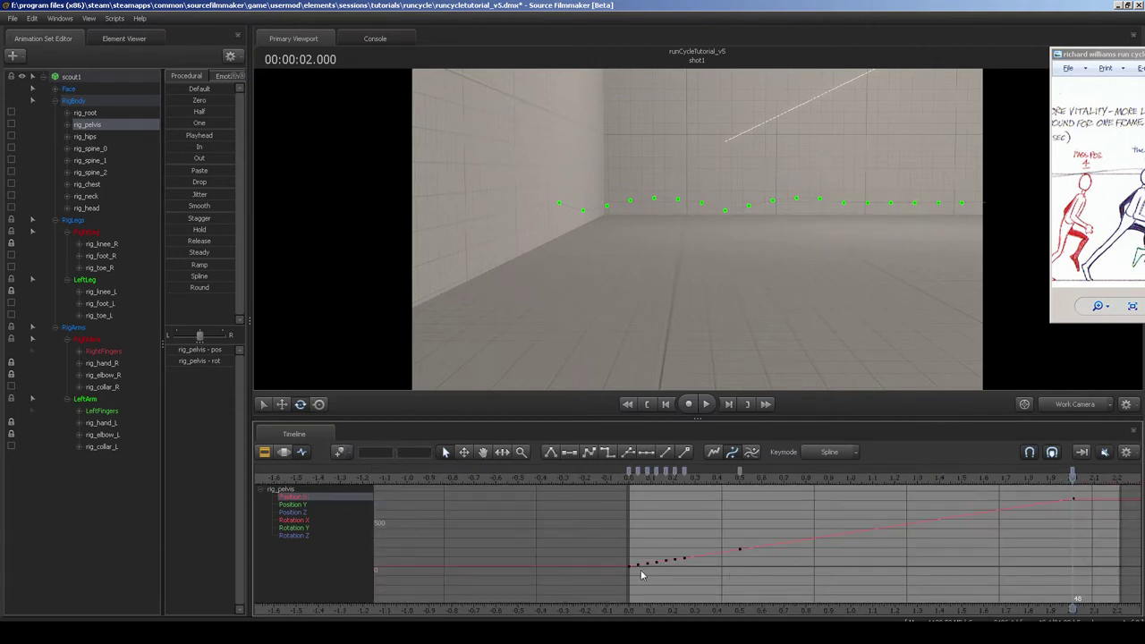
alt+middle_drag(899, 546, 753, 547)
key(d)
drag(761, 258, 800, 196)
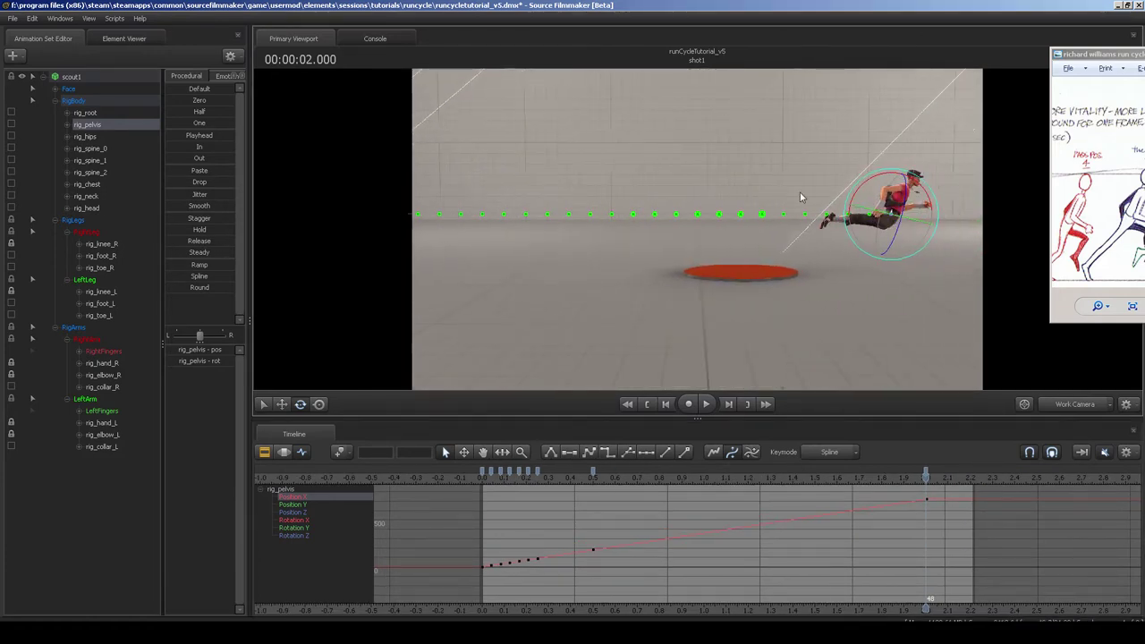
key(d)
drag(776, 268, 646, 229)
key(a)
drag(971, 222, 701, 222)
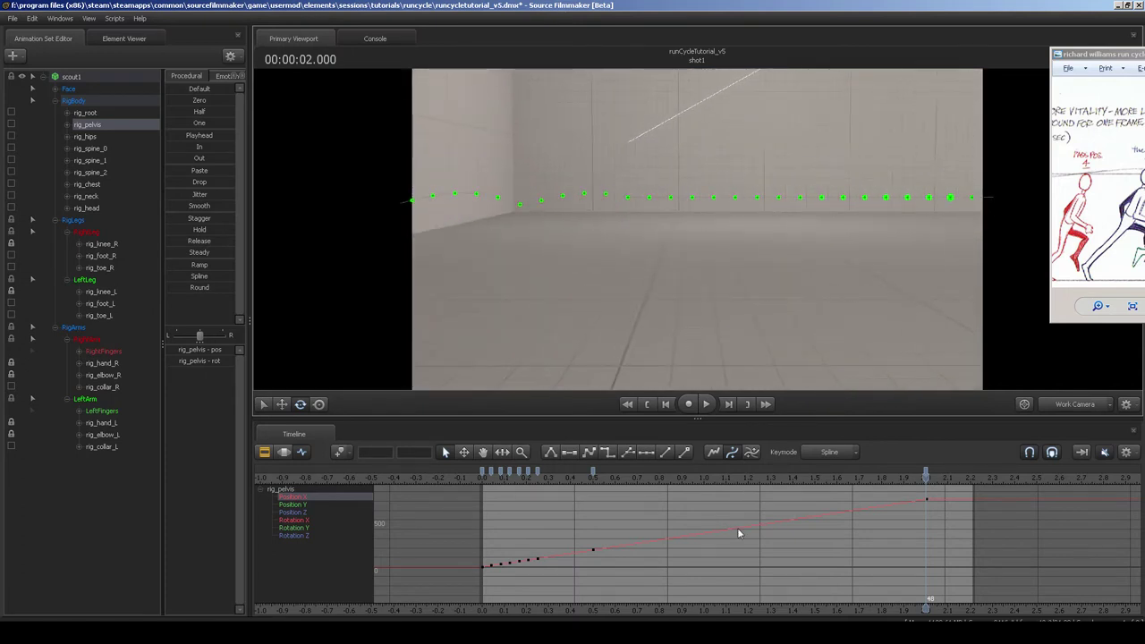
Isolate the pelvis's Position Z curve and copy its keys from frame 0 to frame 12.
click(294, 513)
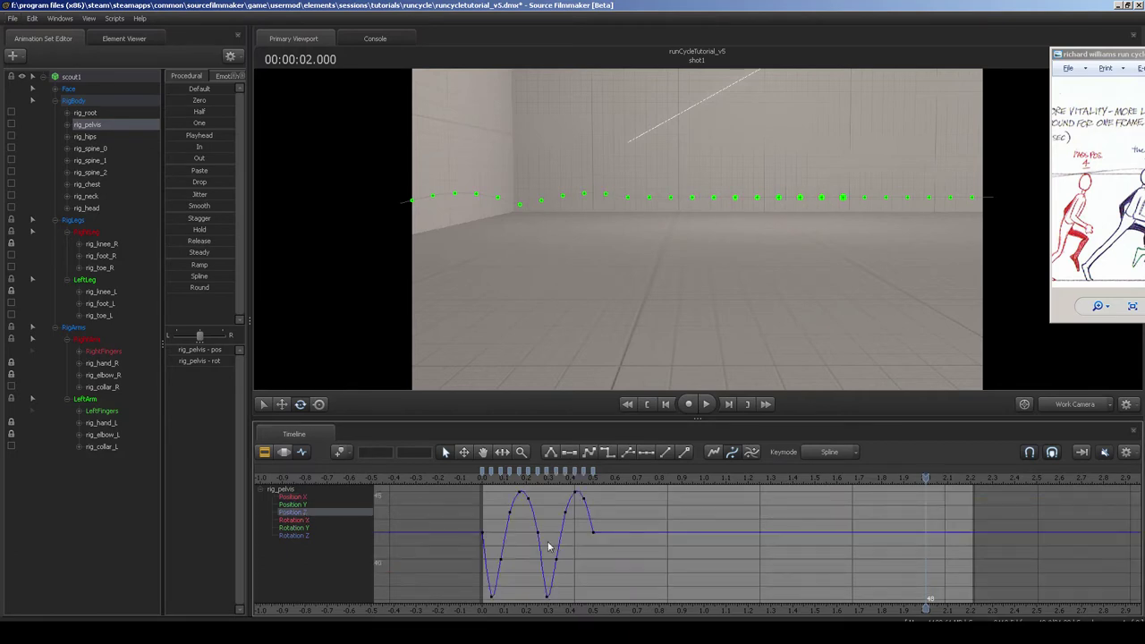
alt+right_drag(614, 543, 567, 545)
middle_drag(624, 539, 610, 541)
drag(592, 492, 715, 607)
key(ctrl+c)
middle_drag(725, 564, 723, 564)
click(722, 550)
Paste the copied pelvis Position Z keys at frames 12, 24 and 36 to repeat the bounce up to frame 48.
click(687, 479)
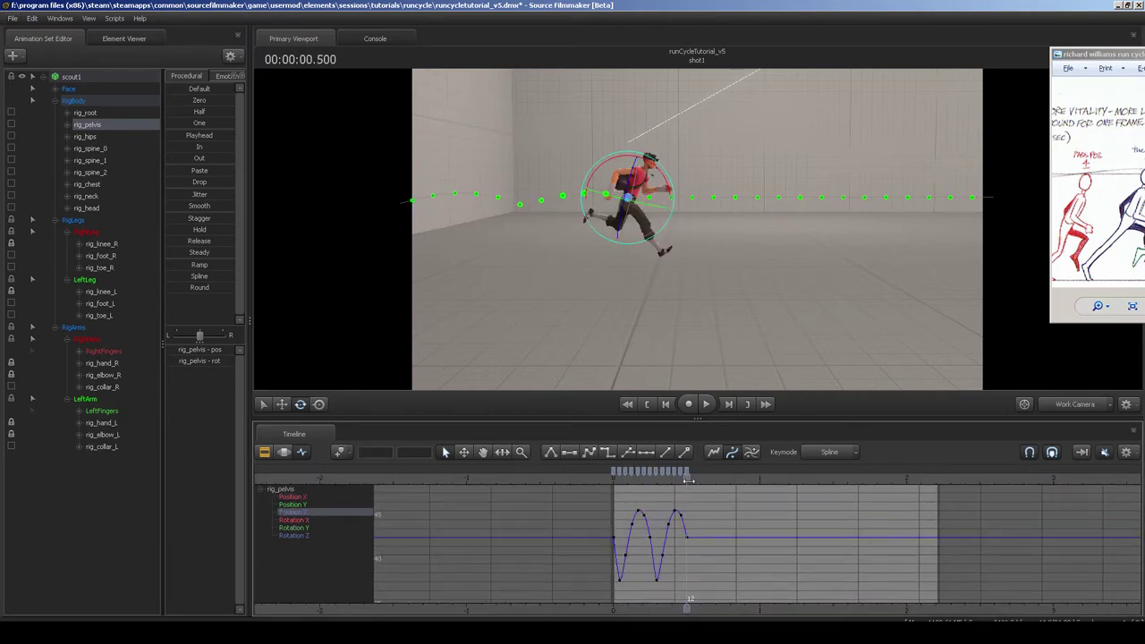
key(ctrl+v)
middle_drag(756, 493, 727, 495)
click(730, 479)
key(ctrl+v)
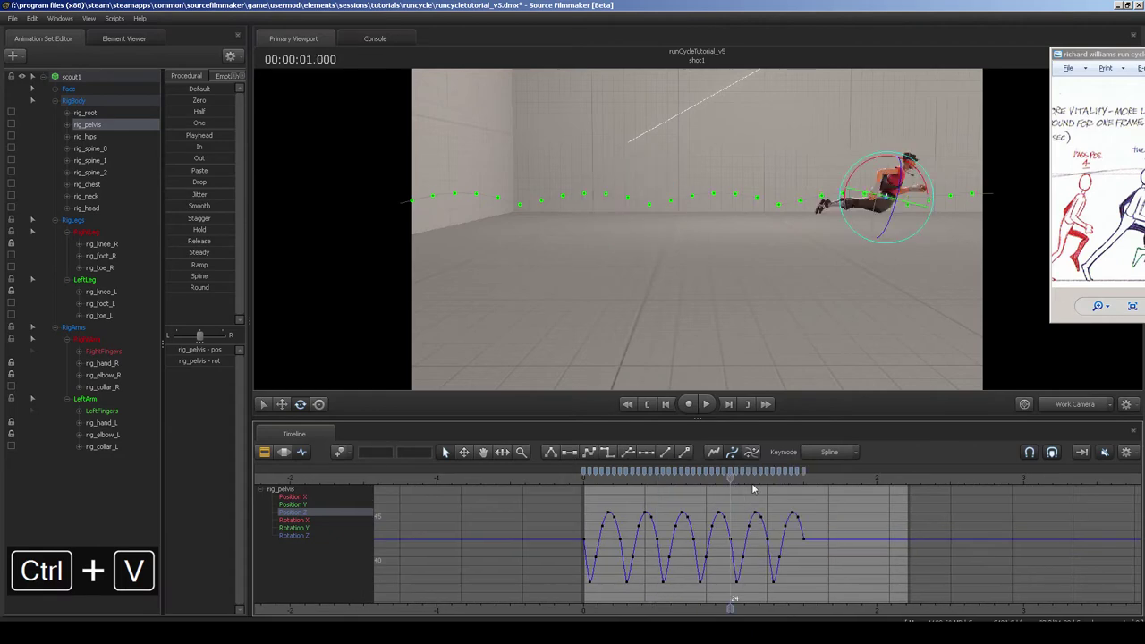
click(804, 479)
key(ctrl+v)
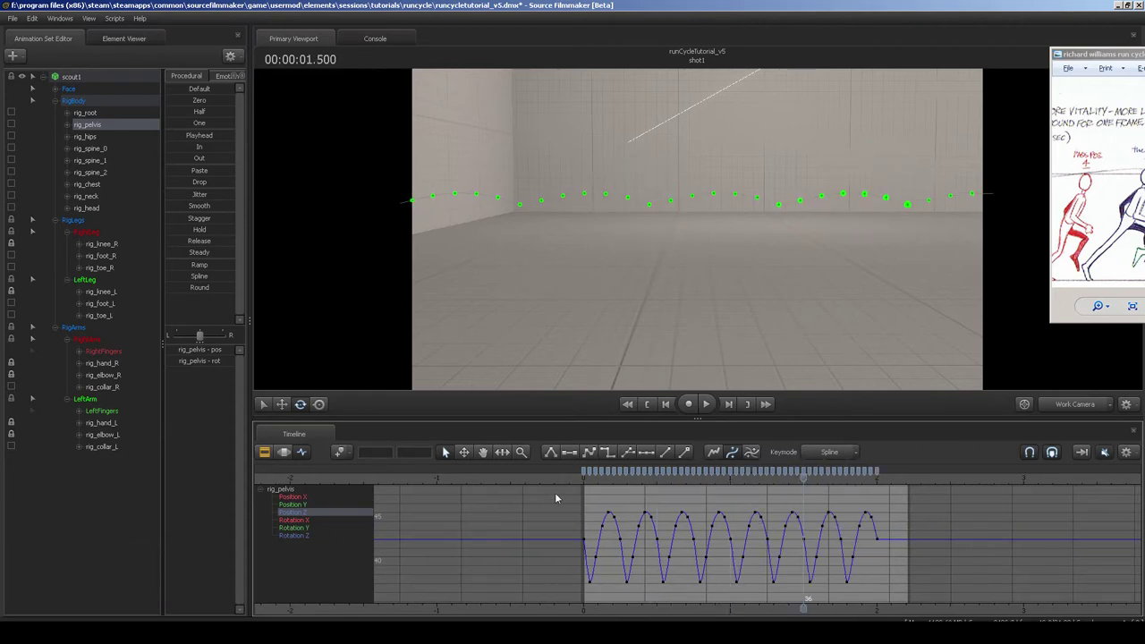
Play the run from frame 0 with a changed camera angle to review the pelvis motion, and move the playhead back near the start.
click(582, 482)
key(space)
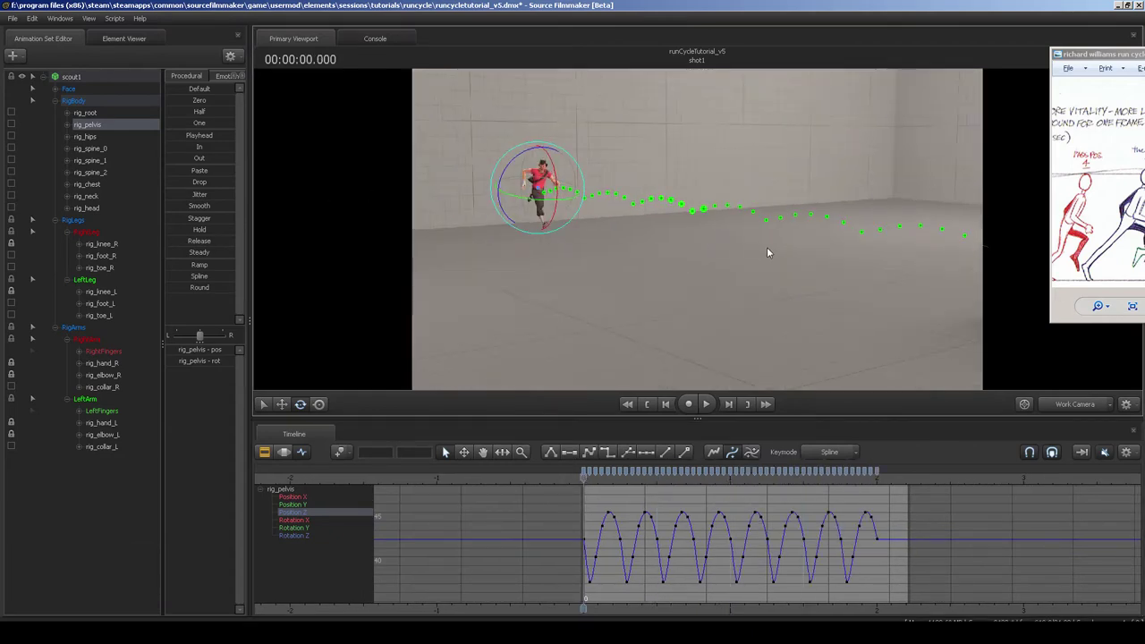
drag(852, 296, 575, 323)
key(space)
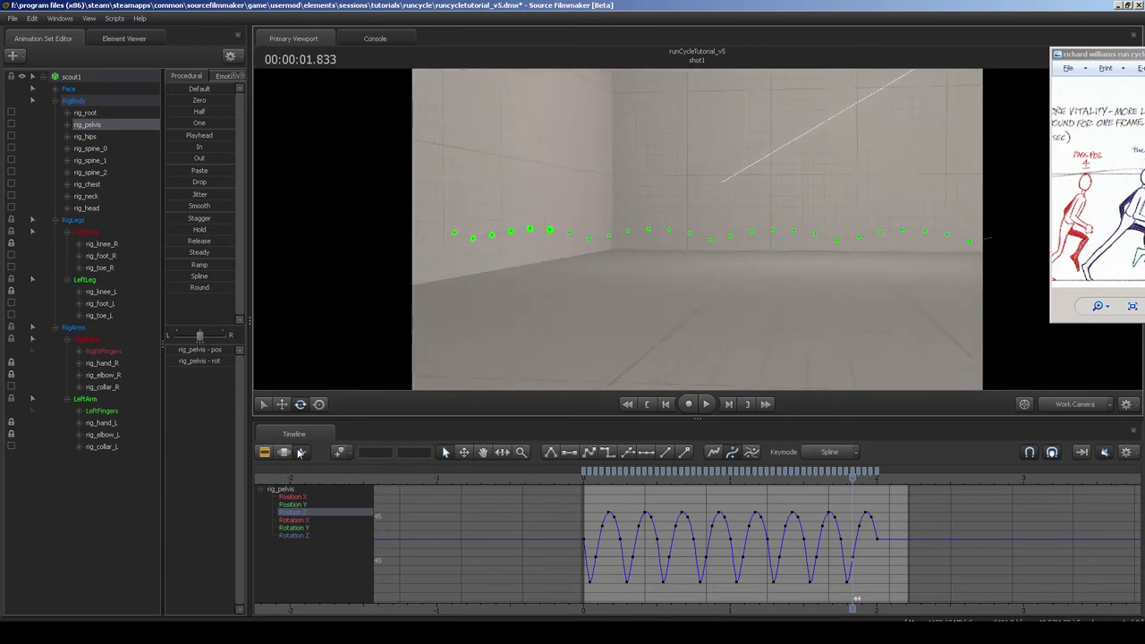
click(588, 478)
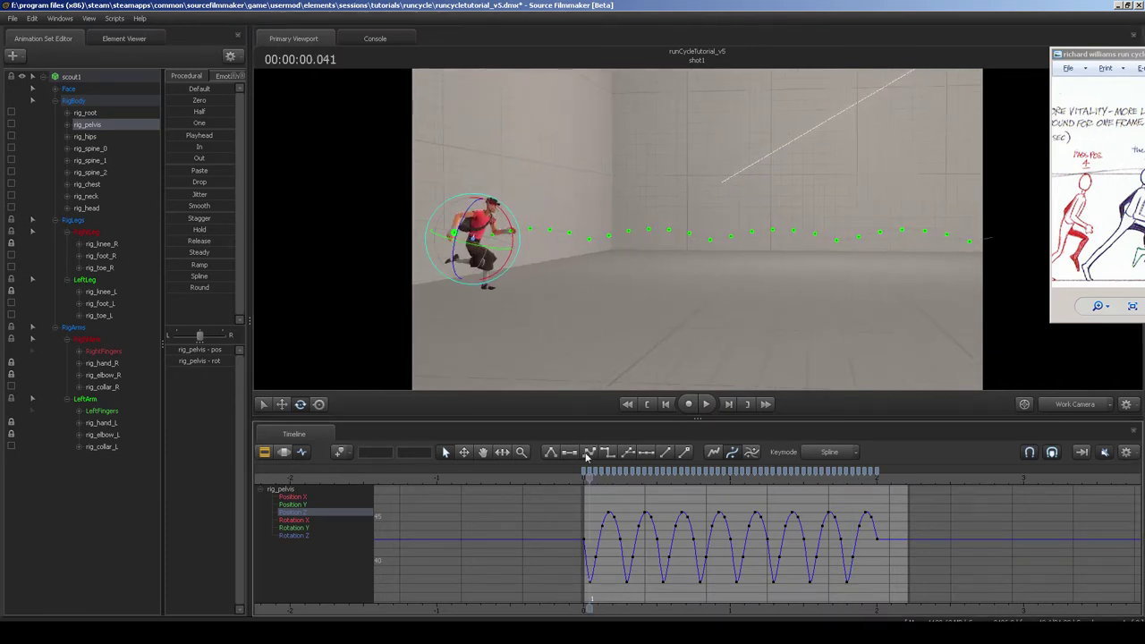
Select the Scout's left foot control and compare its pose at frame 12 with frame 0.
drag(468, 234, 697, 240)
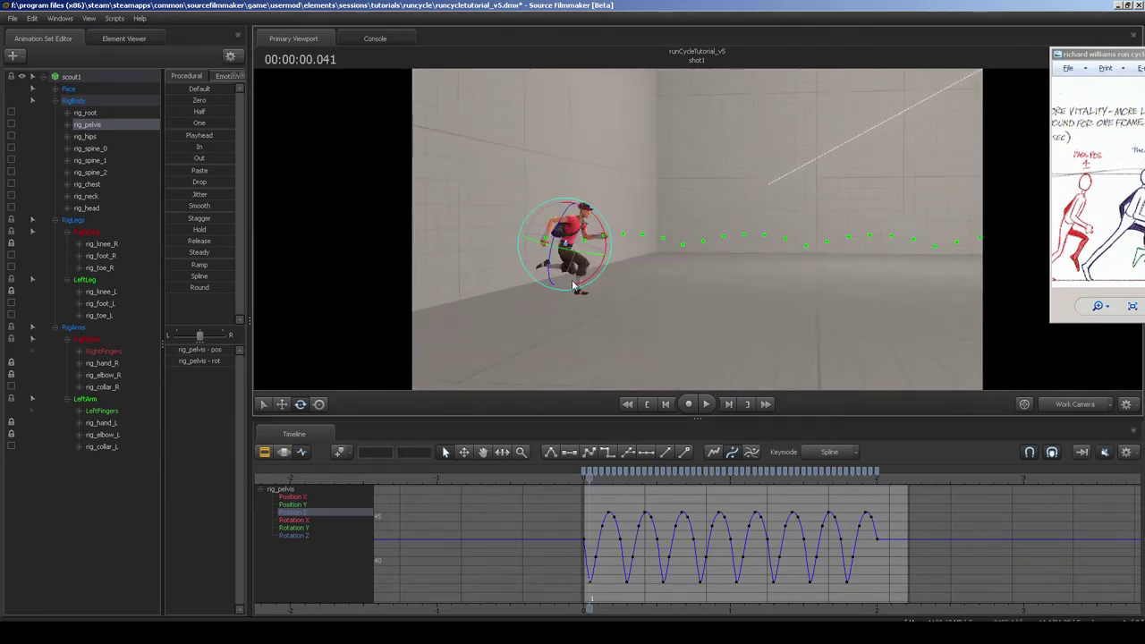
drag(589, 477, 626, 477)
click(700, 292)
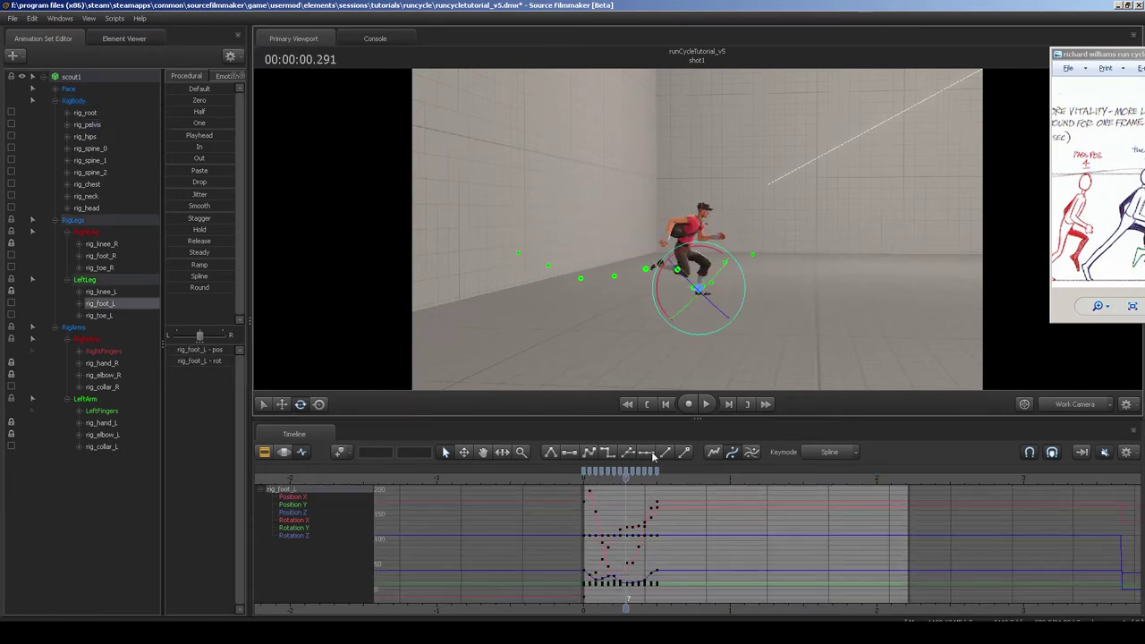
drag(629, 477, 659, 476)
alt+right_drag(662, 503, 653, 502)
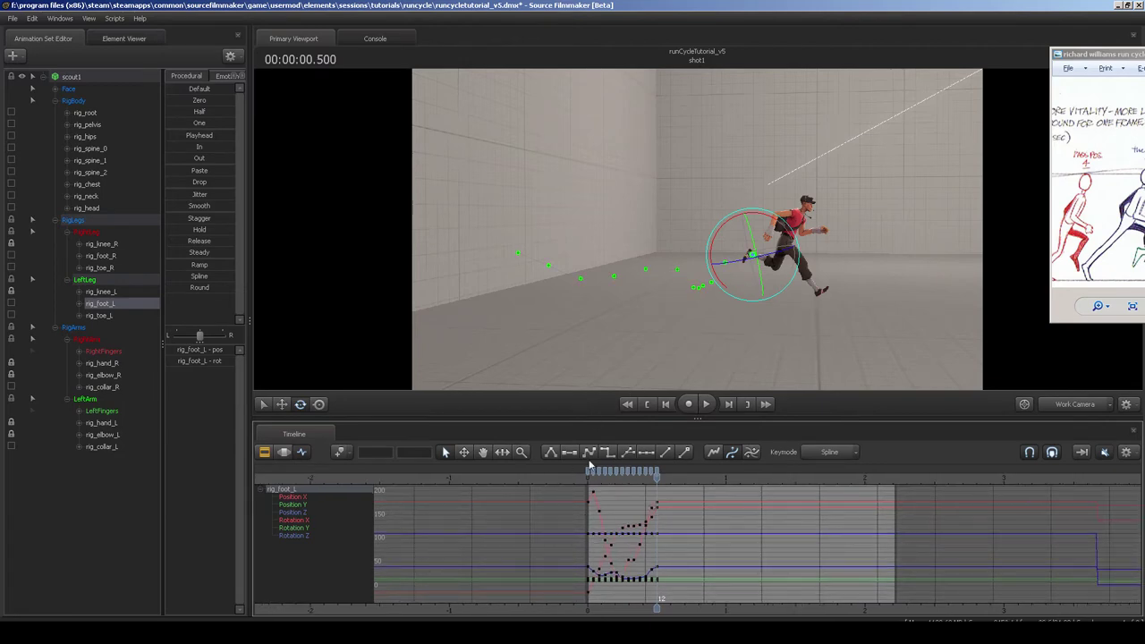
click(590, 487)
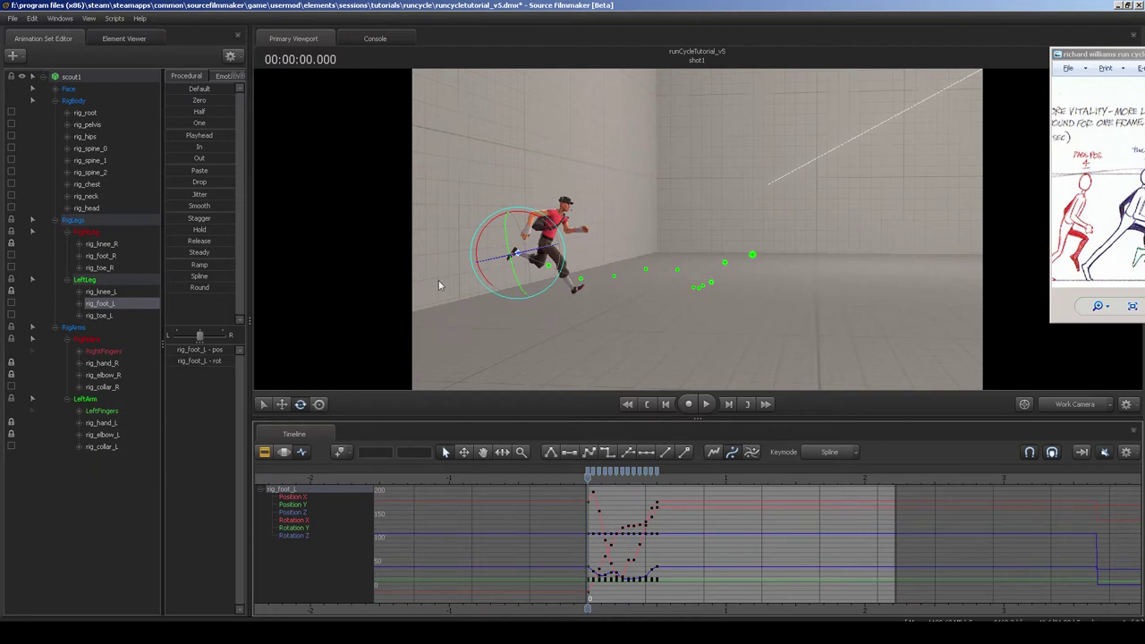
Compare the first and last keys of the left foot's Rotation X curve and check its Rotation Y curve.
click(335, 521)
key(f)
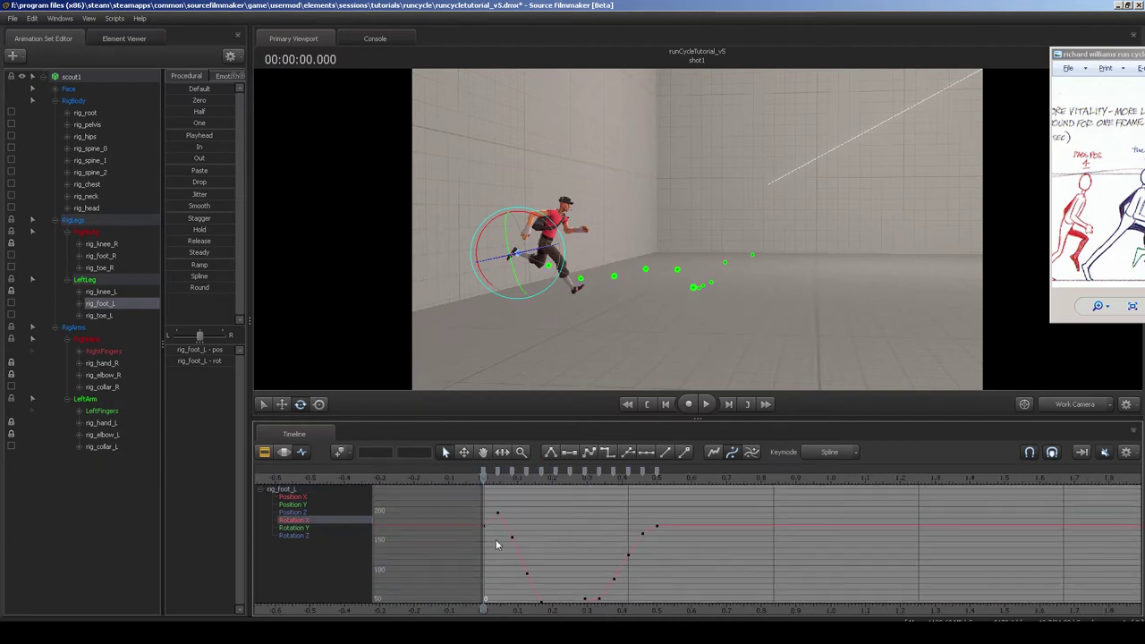
click(668, 531)
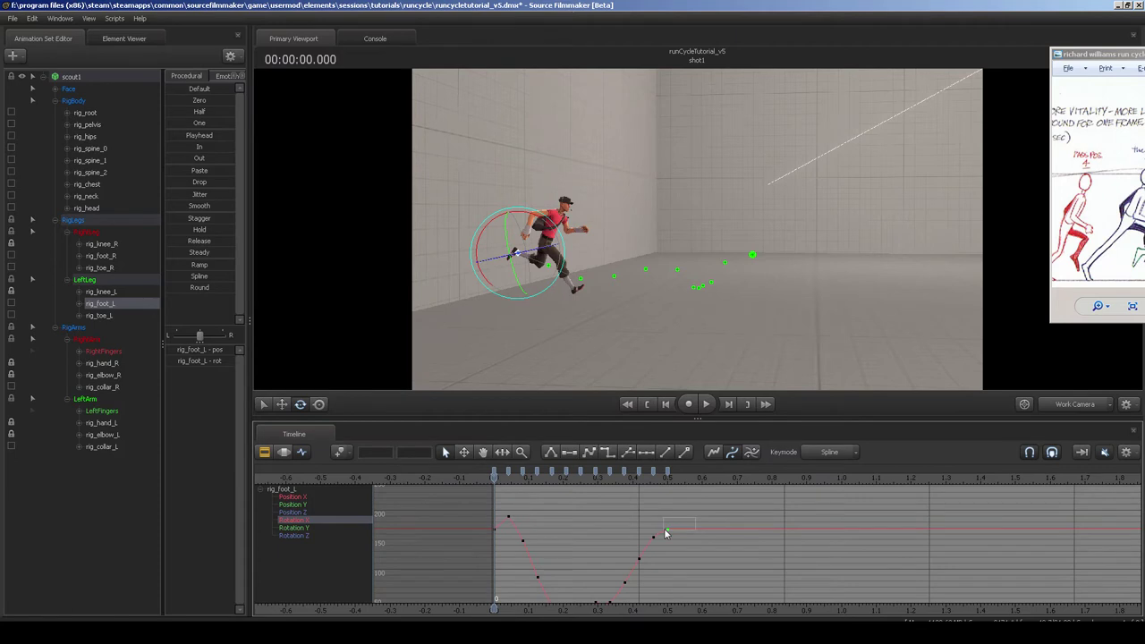
click(491, 529)
click(292, 534)
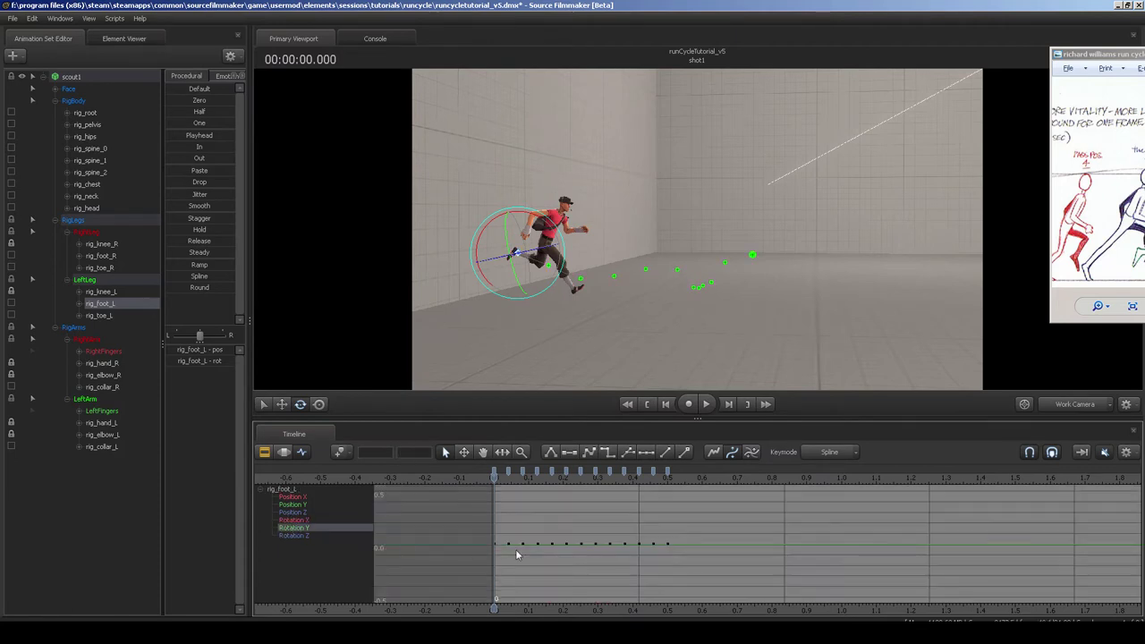
Examine the left foot's Position X curve, and show all of the foot's channels together again.
click(307, 497)
key(f)
alt+right_drag(553, 520, 626, 538)
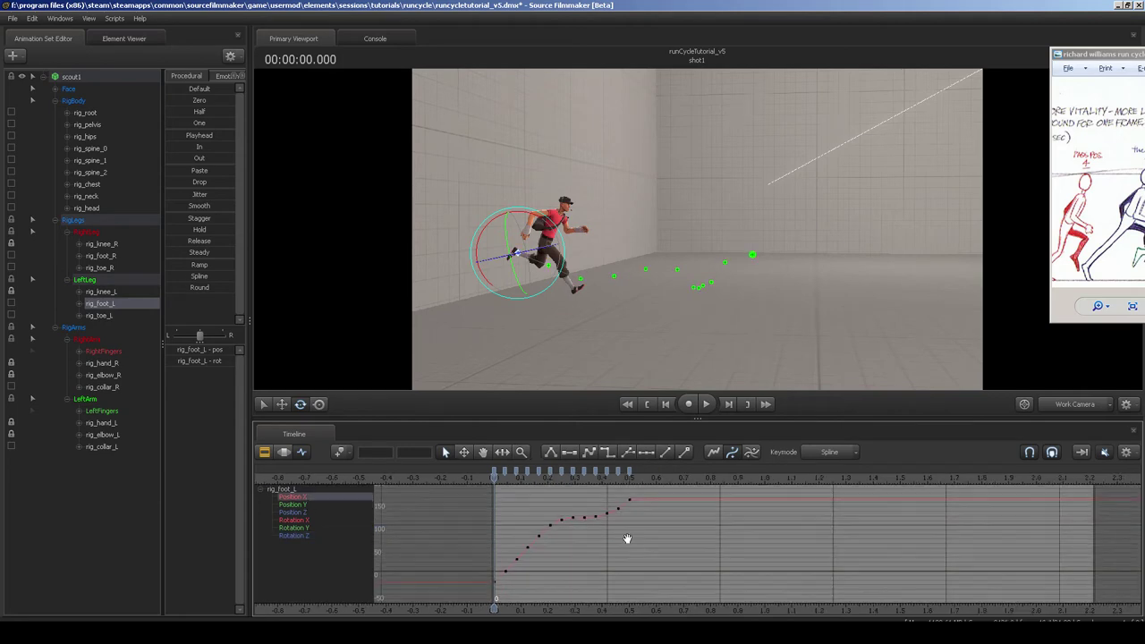
right_click(680, 535)
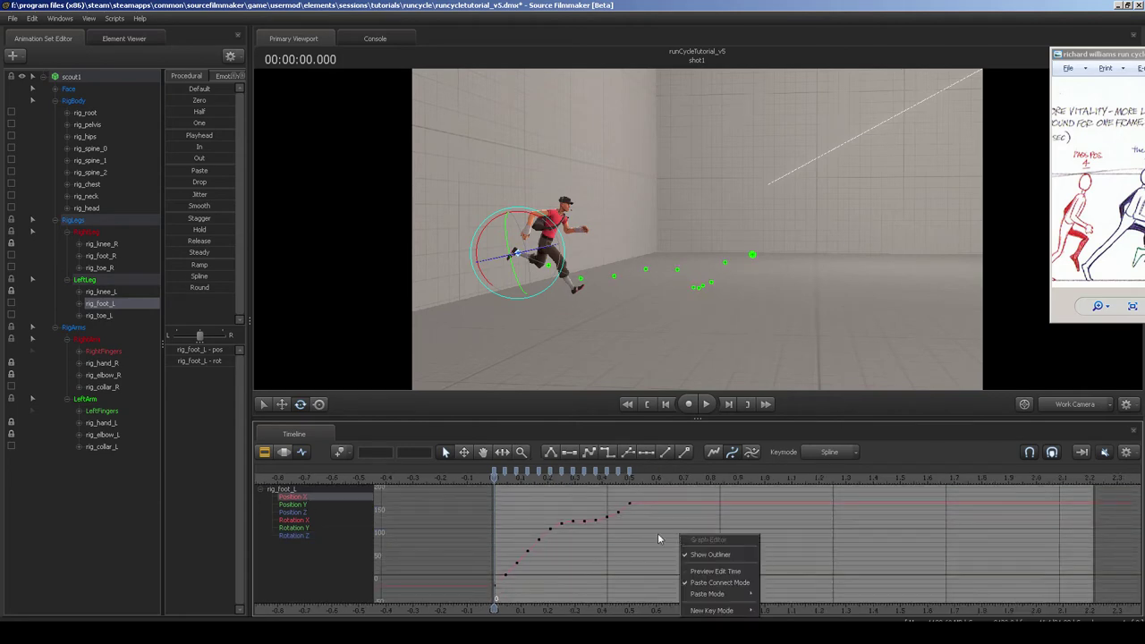
alt+middle_drag(648, 534, 655, 533)
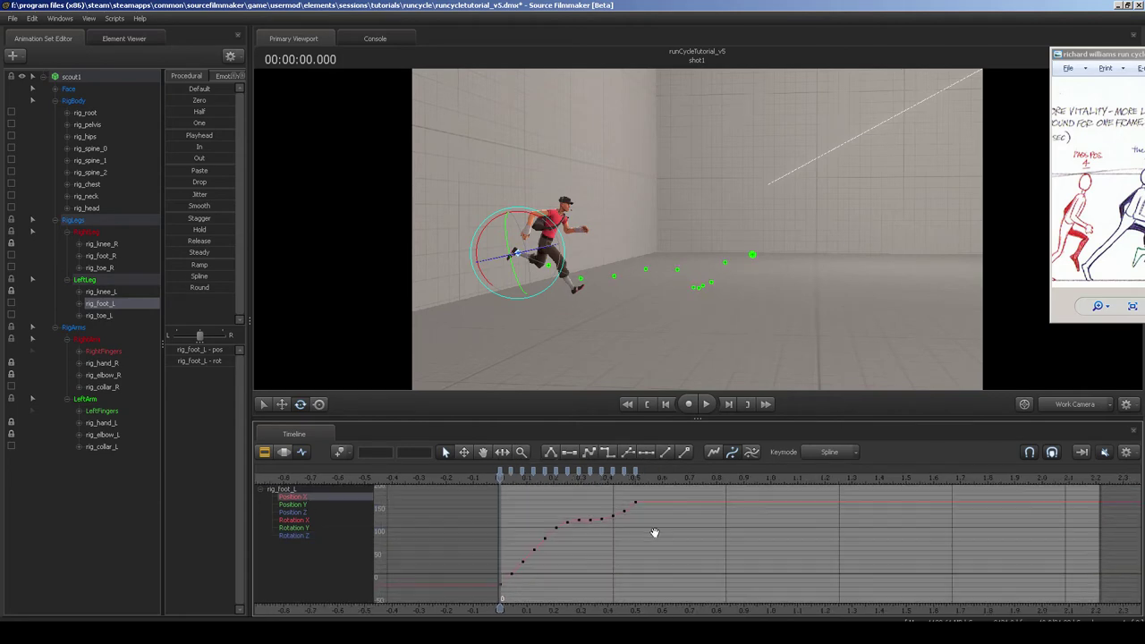
click(309, 491)
alt+right_drag(628, 536, 588, 537)
alt+middle_drag(588, 534, 598, 534)
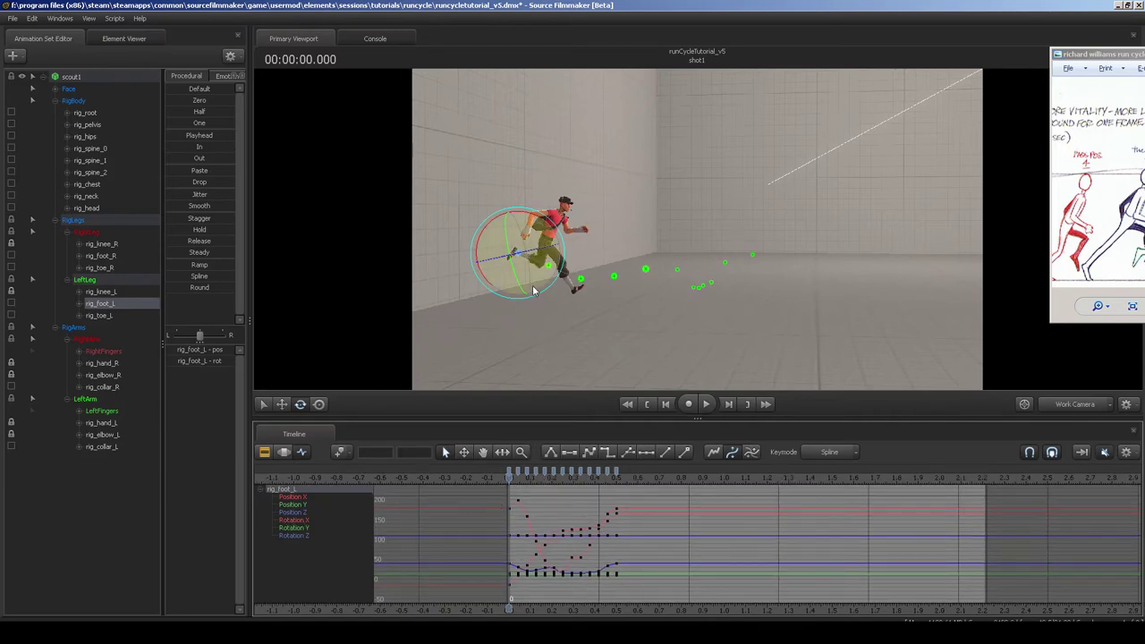
View the run from the opposite side and compare the left foot's rotation at frames 12 and 0.
alt+drag(547, 326, 761, 309)
click(620, 480)
drag(698, 229, 730, 240)
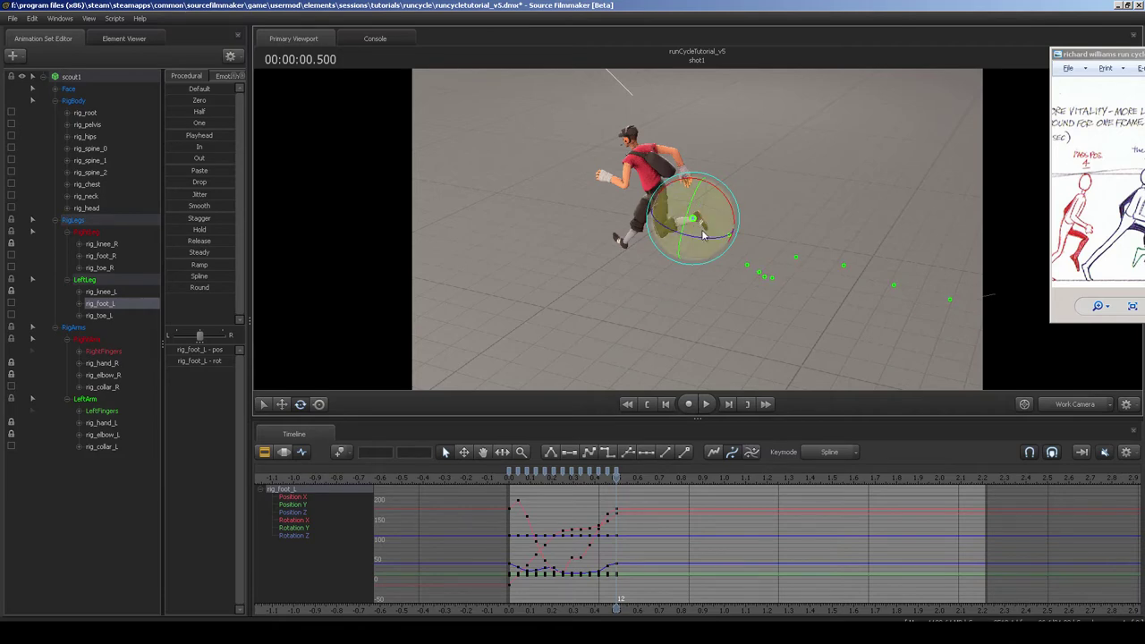
click(511, 479)
drag(704, 233, 761, 233)
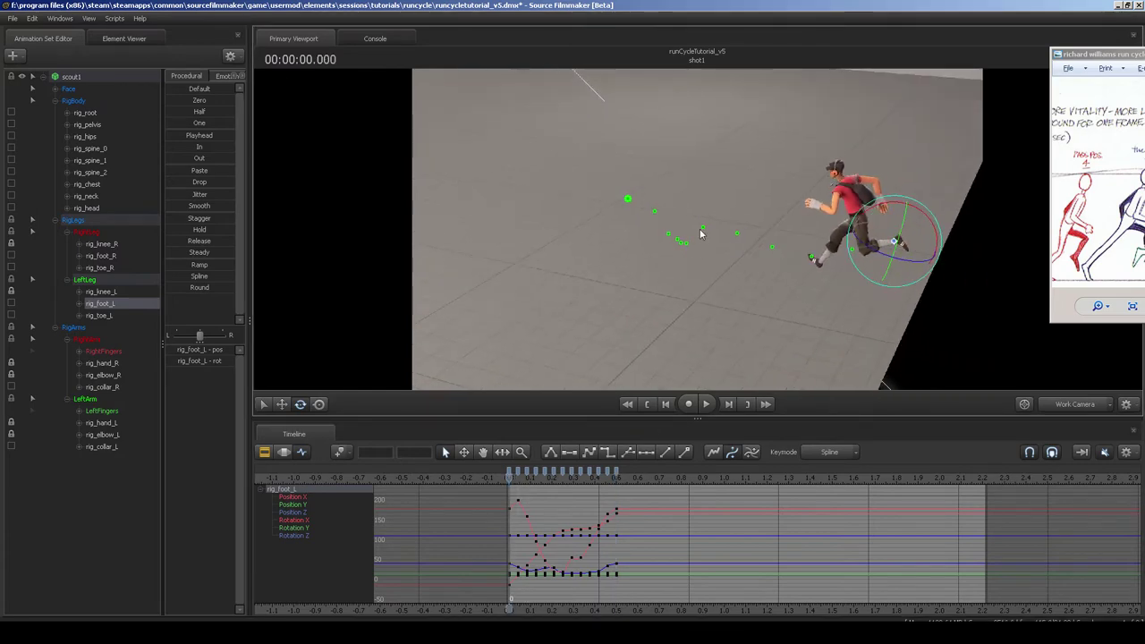
Isolate the left foot's Rotation X curve and raise its frame 12 key to 270.51.
click(304, 523)
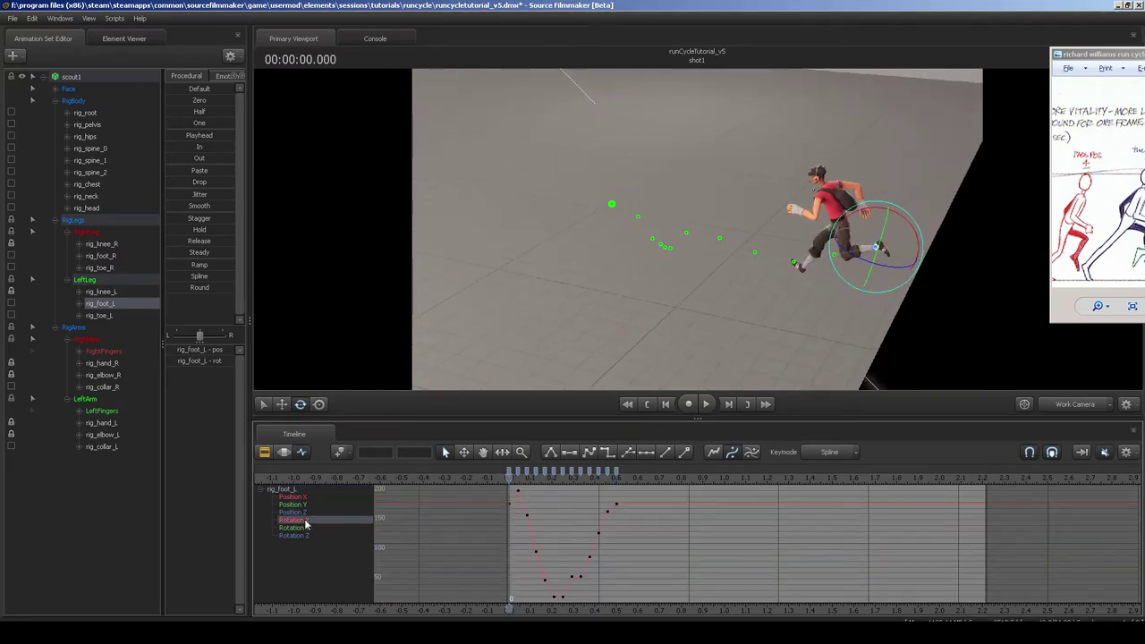
click(621, 480)
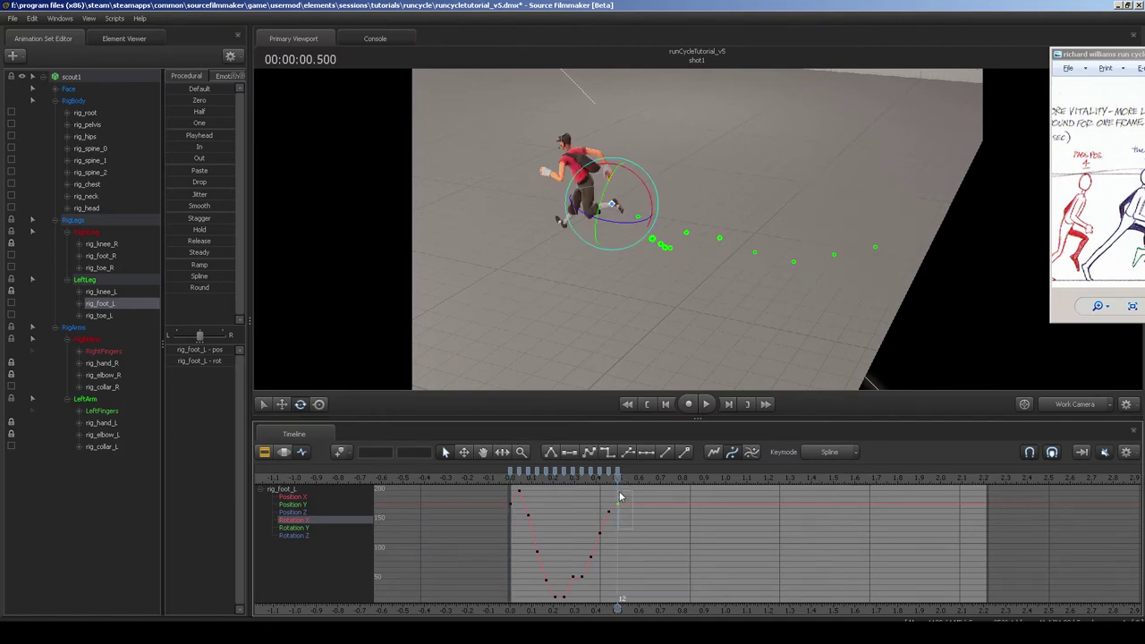
click(619, 499)
mouse_move(657, 542)
alt+middle_down()
mouse_move(668, 578)
mouse_move(655, 535)
alt+middle_up()
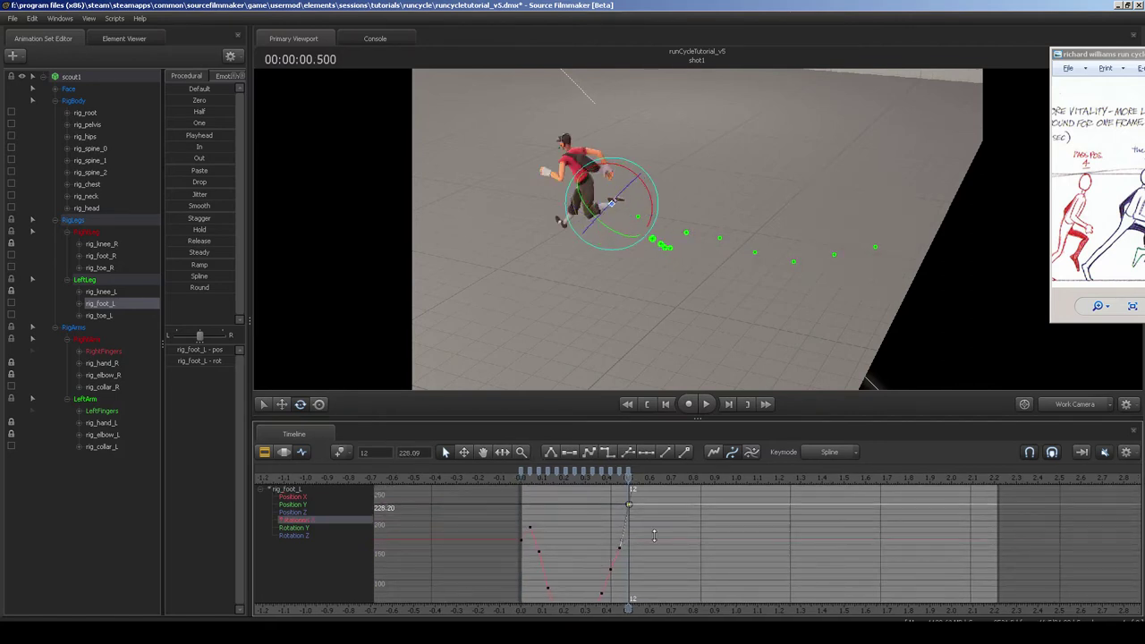
alt+drag(664, 245, 643, 203)
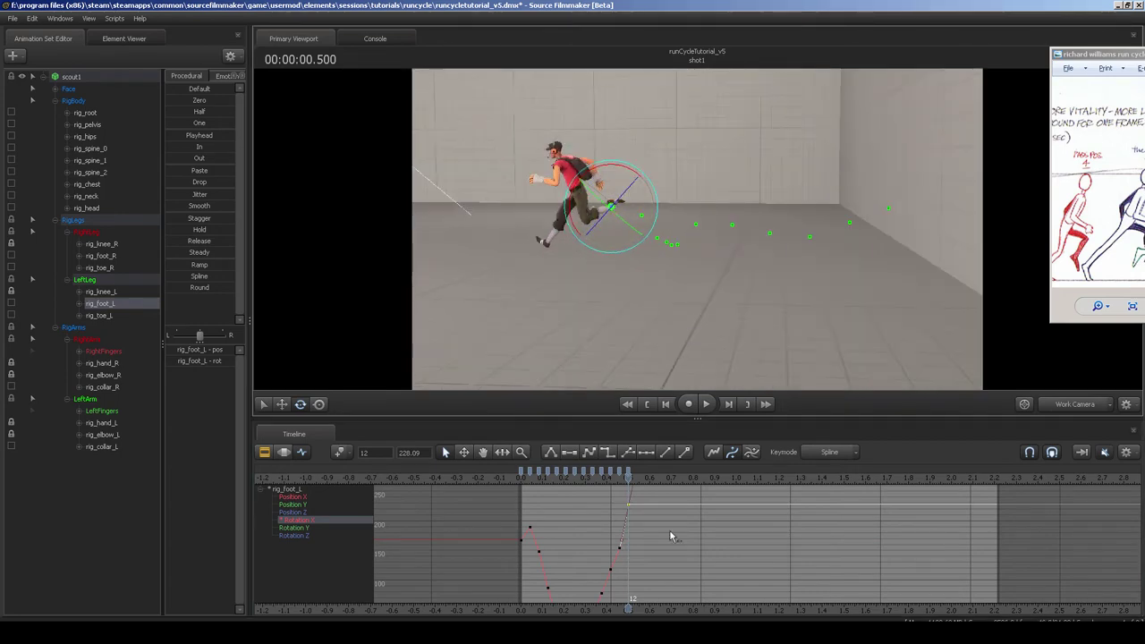
shift+middle_drag(676, 540, 677, 516)
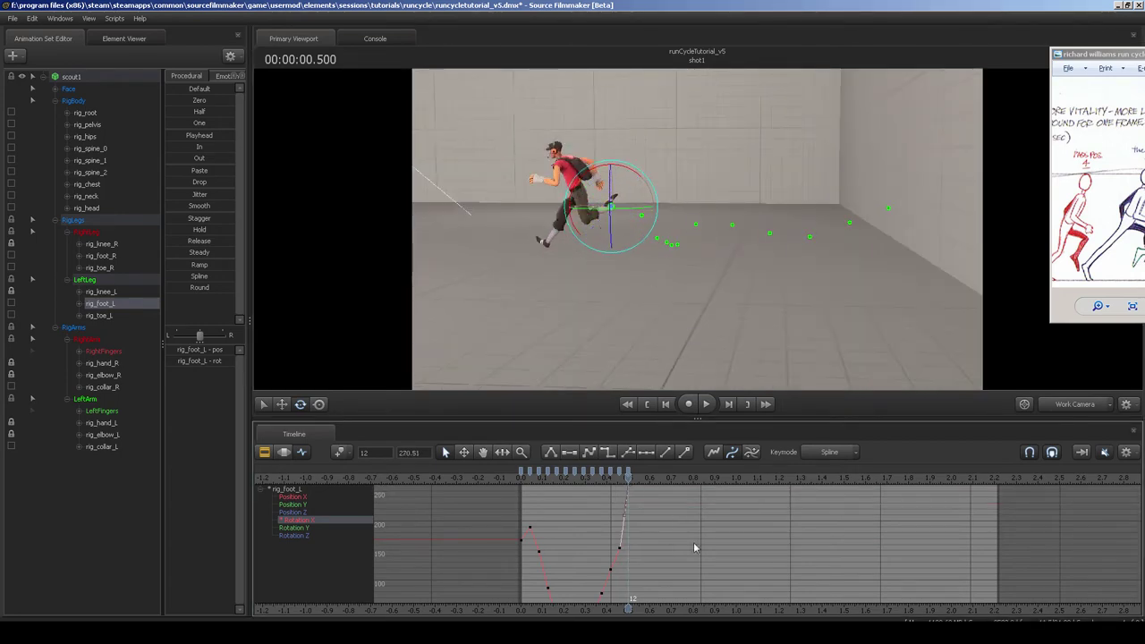
Copy all of the left foot's keys from frame 0 to frame 12 and turn off Paste Connect Mode.
click(313, 490)
alt+right_drag(582, 533, 539, 527)
drag(529, 492, 654, 601)
key(ctrl+c)
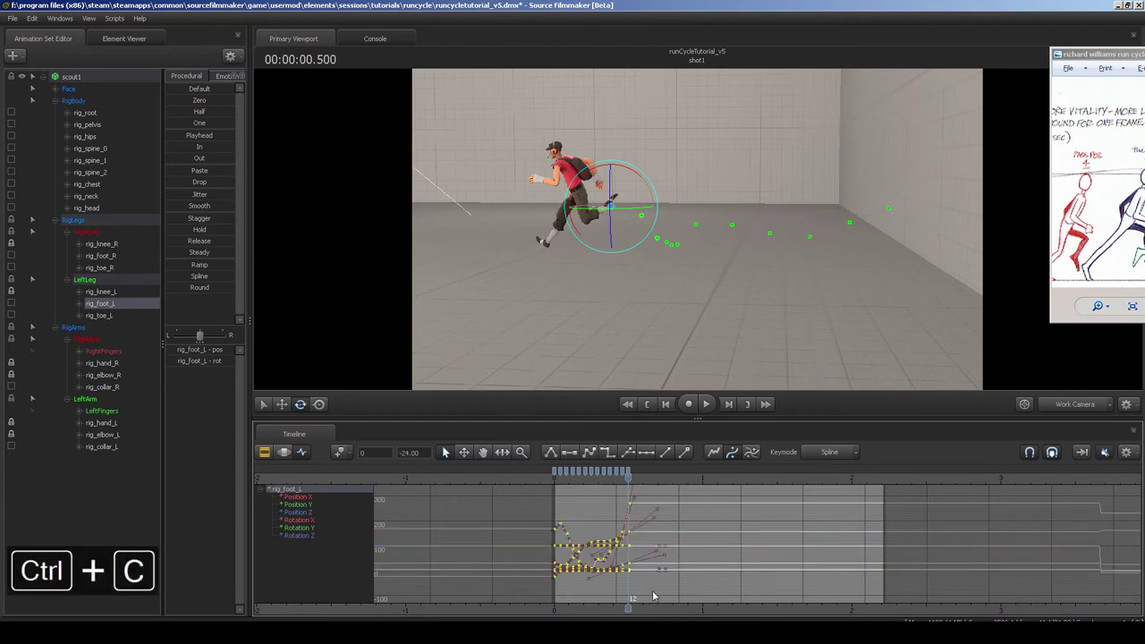
click(713, 514)
right_click(711, 512)
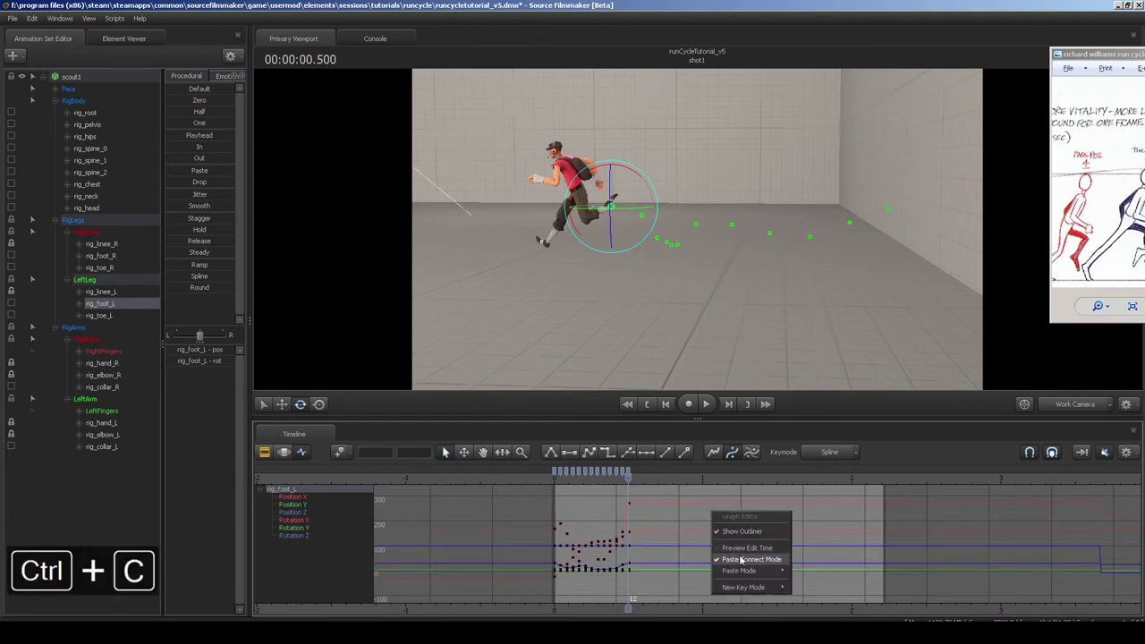
click(677, 521)
Try pasting the copied keys of all left foot channels at frame 12, and undo the paste.
middle_drag(684, 532, 686, 537)
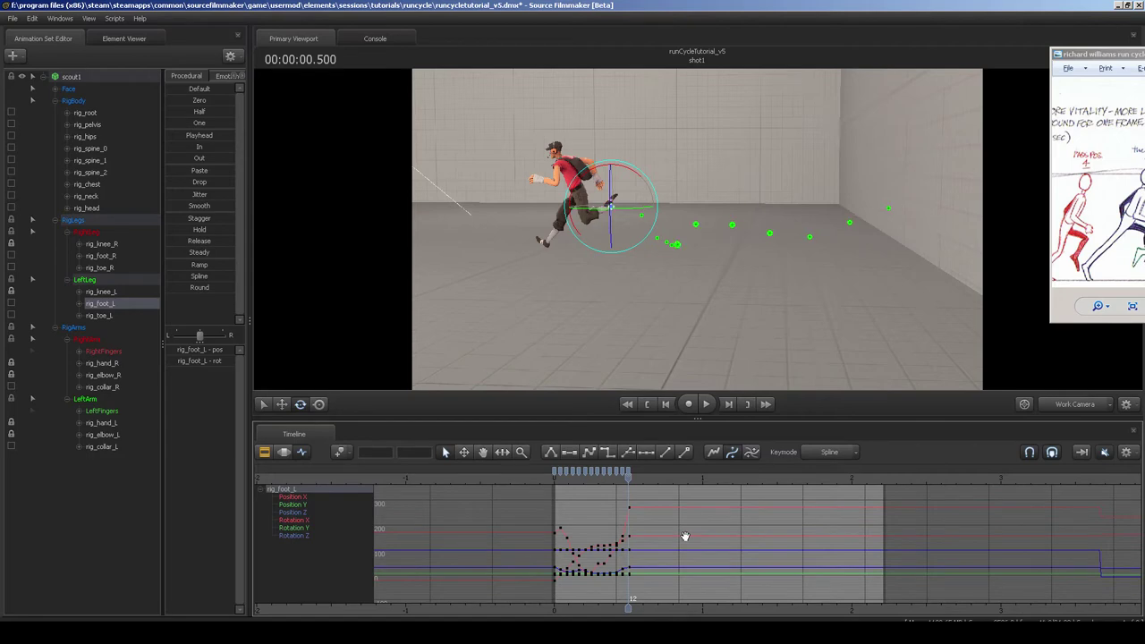
key(ctrl+v)
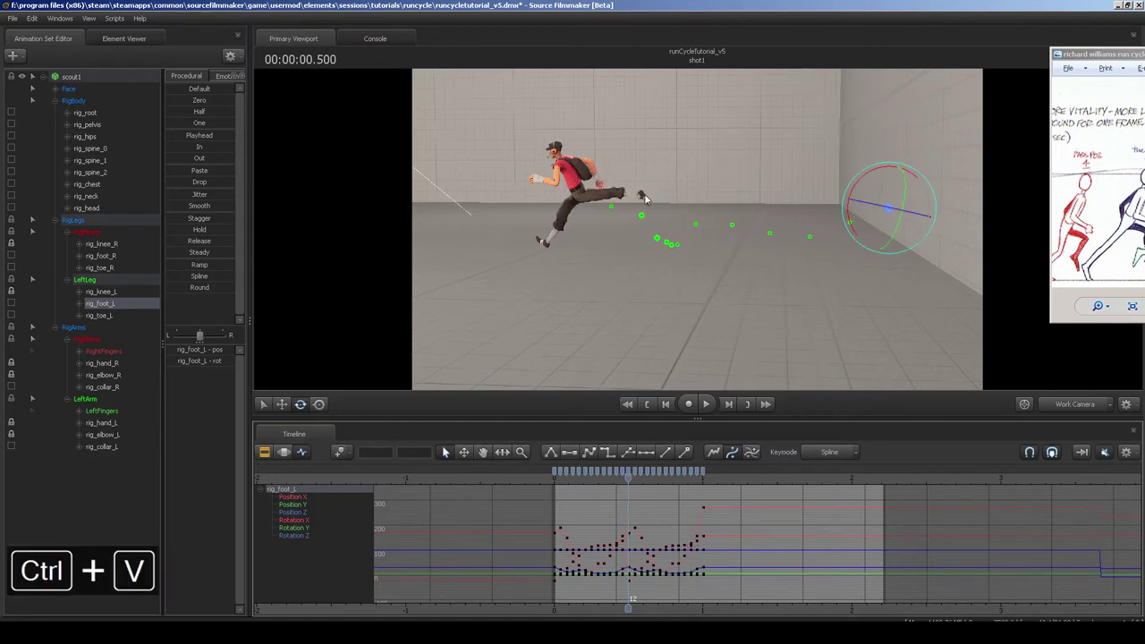
alt+drag(699, 275, 672, 220)
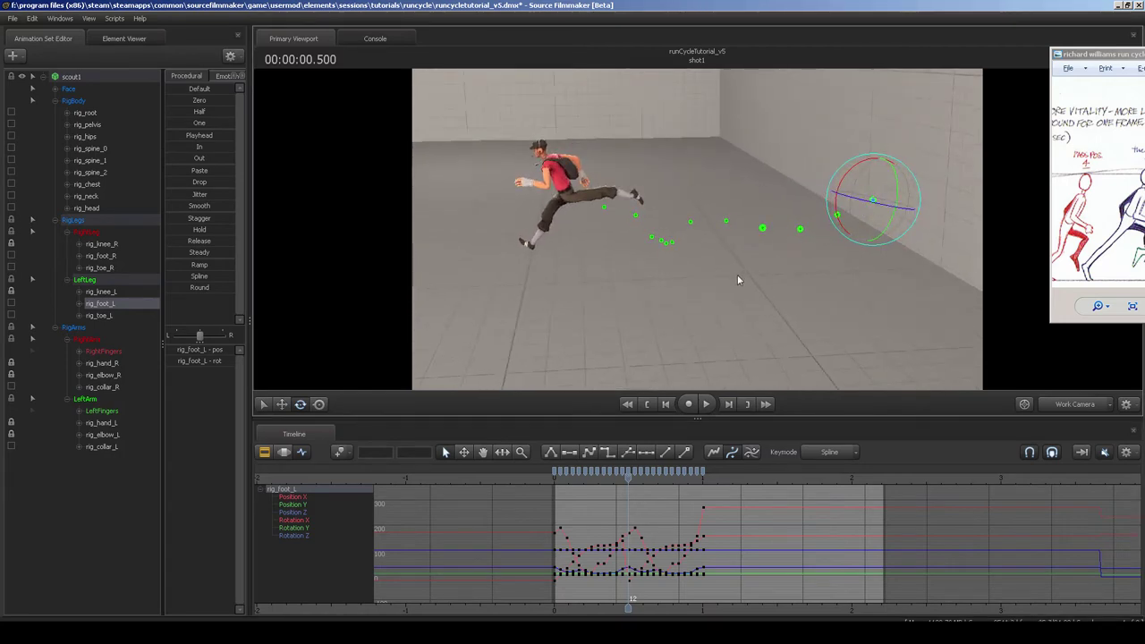
key(ctrl+z)
key(ctrl+z)
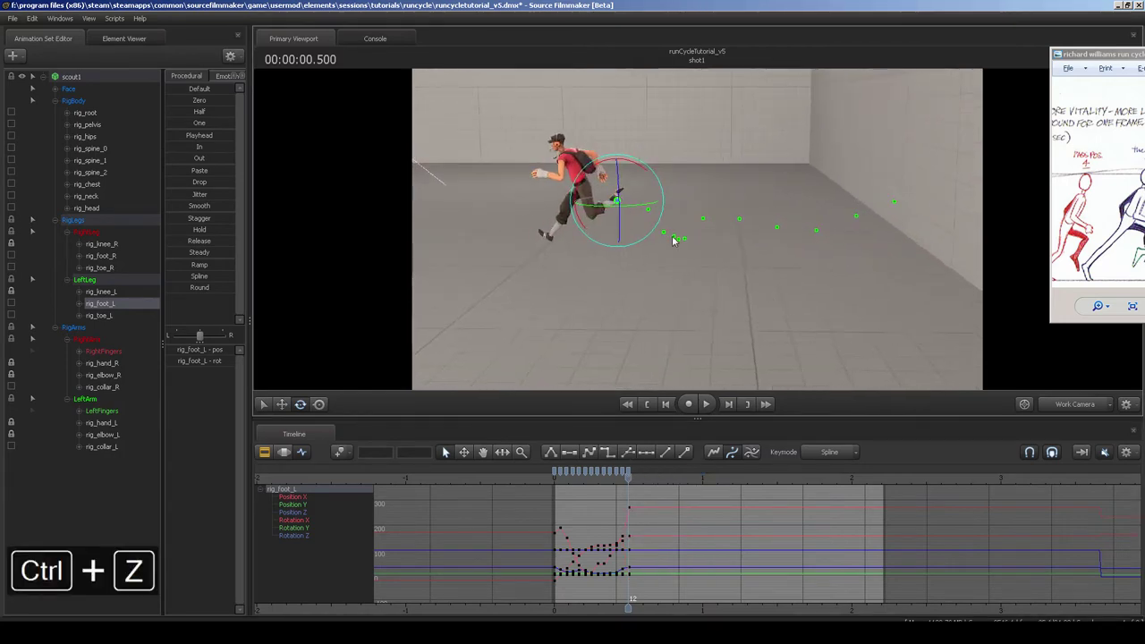
Copy the left foot's keys from frames 0 to 12 on every channel except Position X and paste them at frame 12 without connecting.
drag(302, 505, 306, 535)
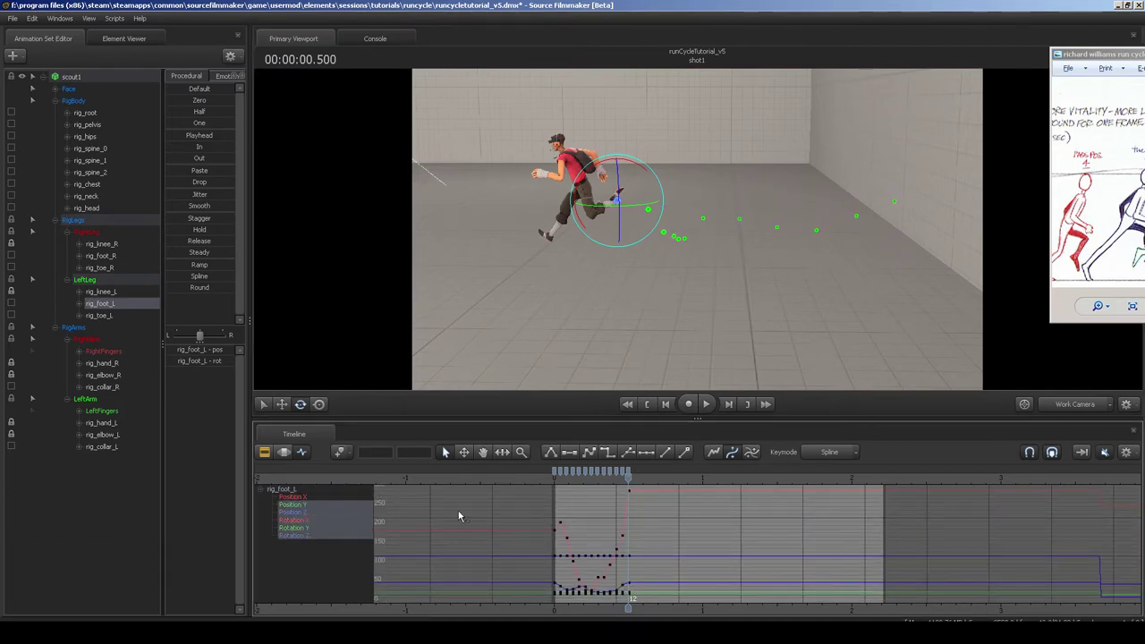
scroll(579, 520, down, 3)
drag(573, 509, 654, 595)
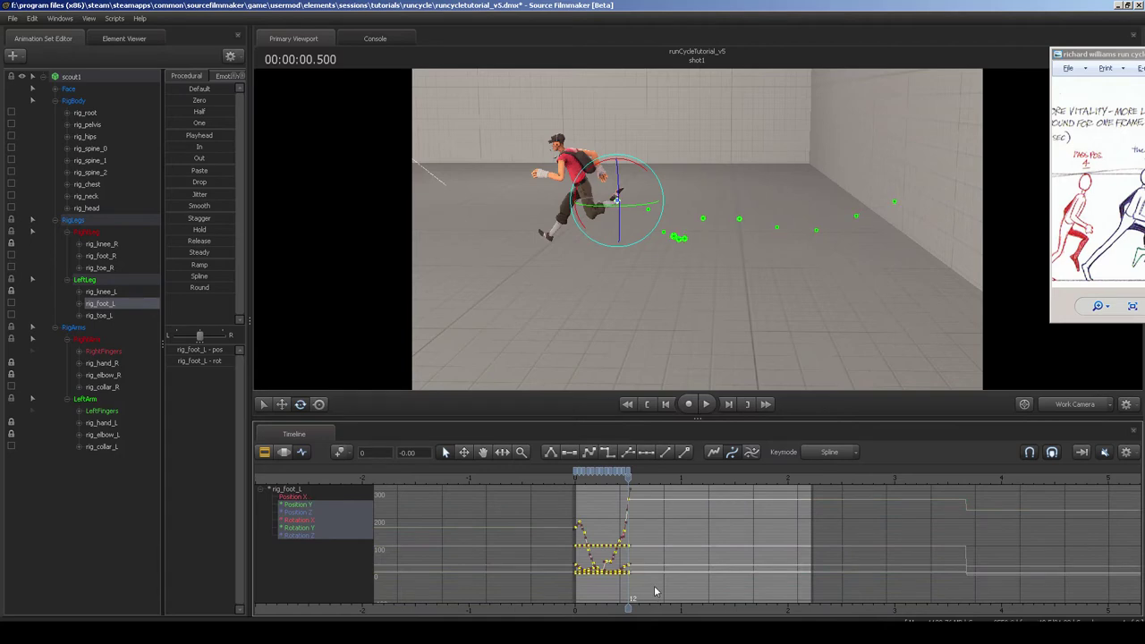
key(ctrl+c)
right_click(671, 529)
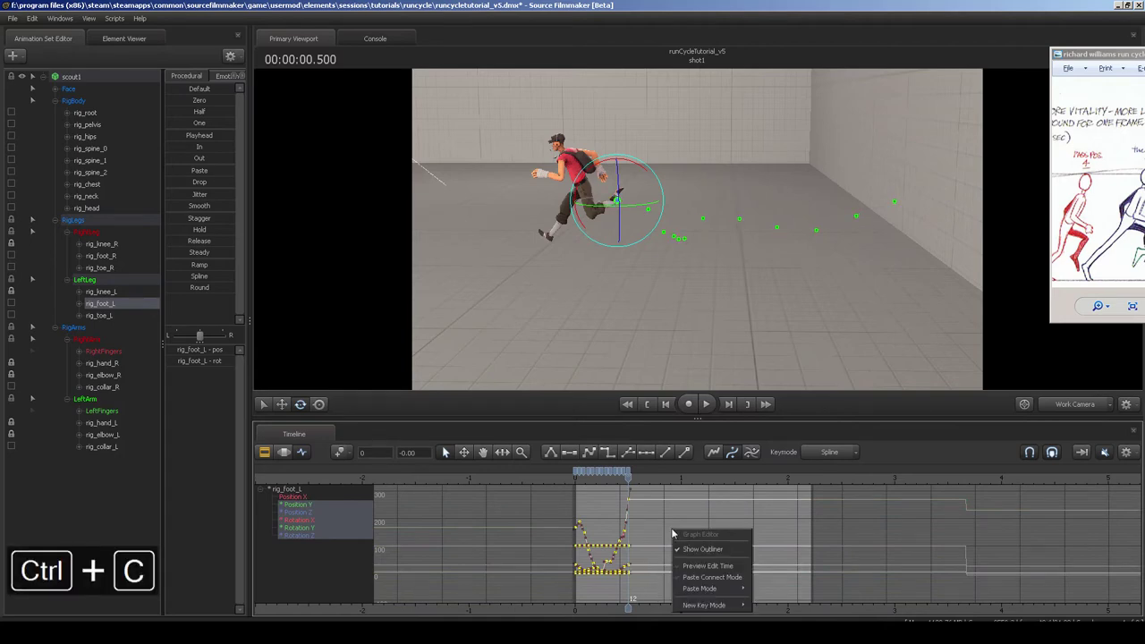
click(703, 578)
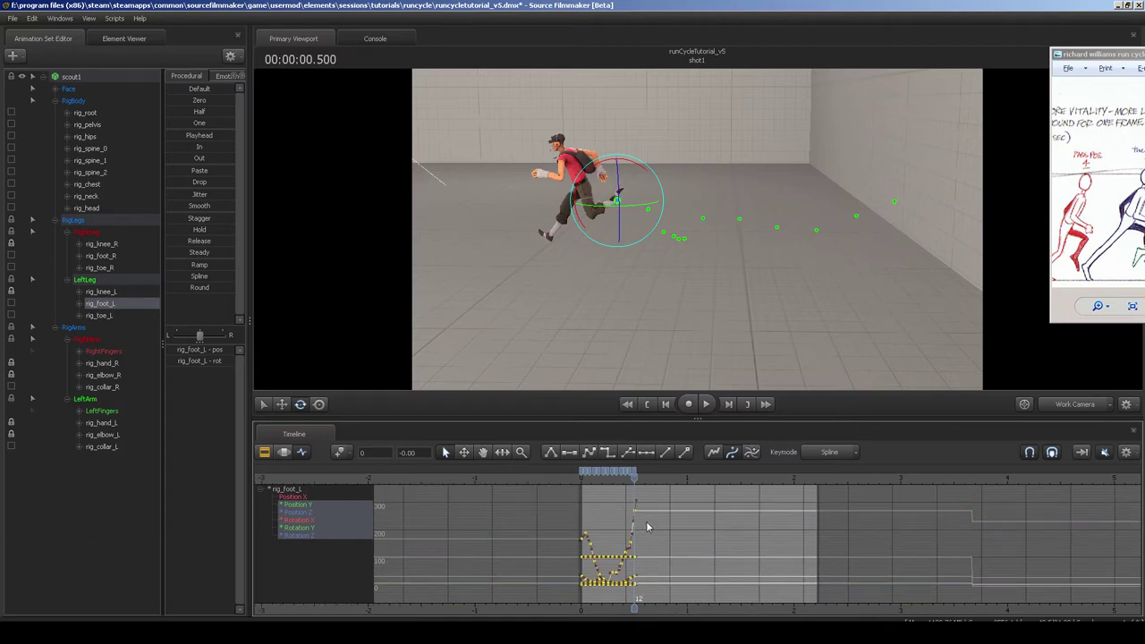
key(ctrl+v)
Examine the left foot's pasted motion path from several angles and check its position at frame 15.
alt+drag(664, 322, 680, 326)
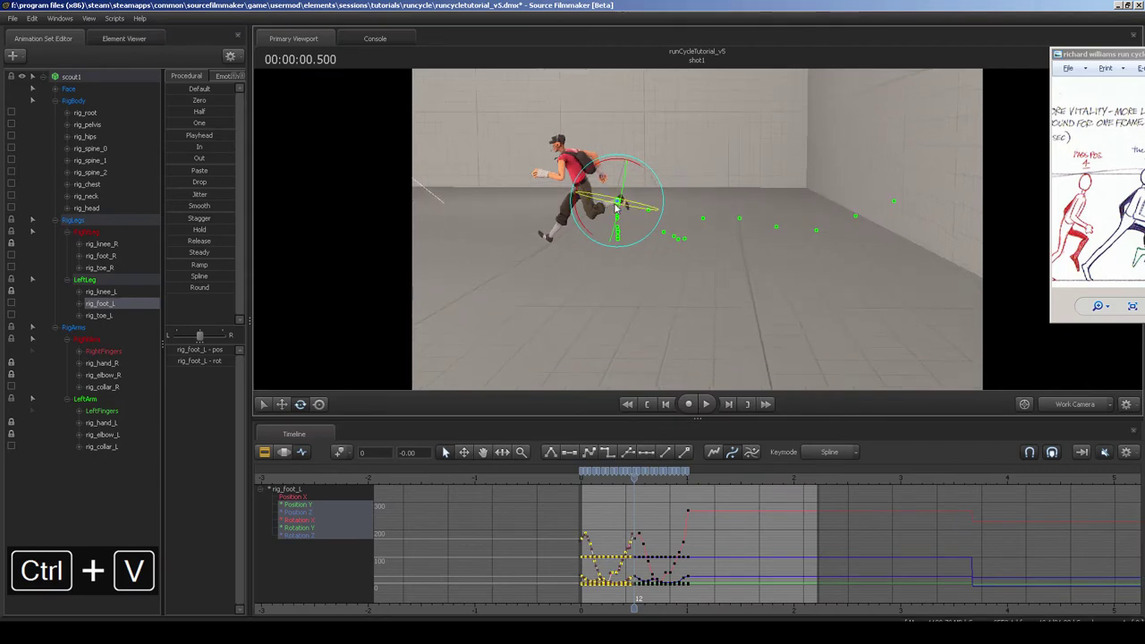
alt+drag(620, 204, 632, 209)
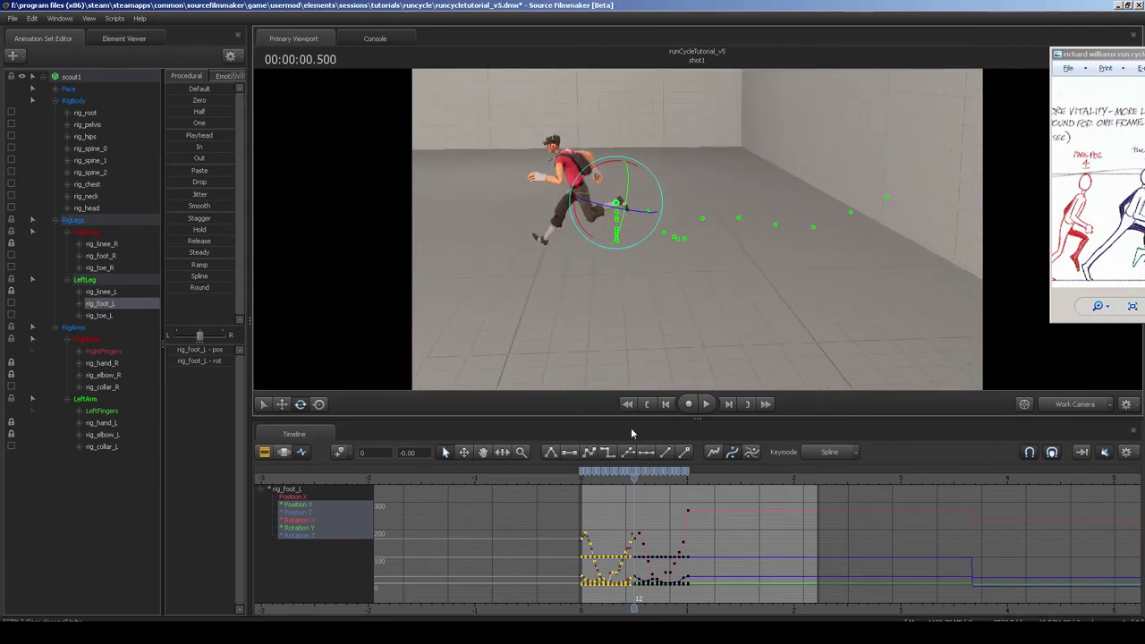
click(662, 513)
drag(638, 490, 649, 479)
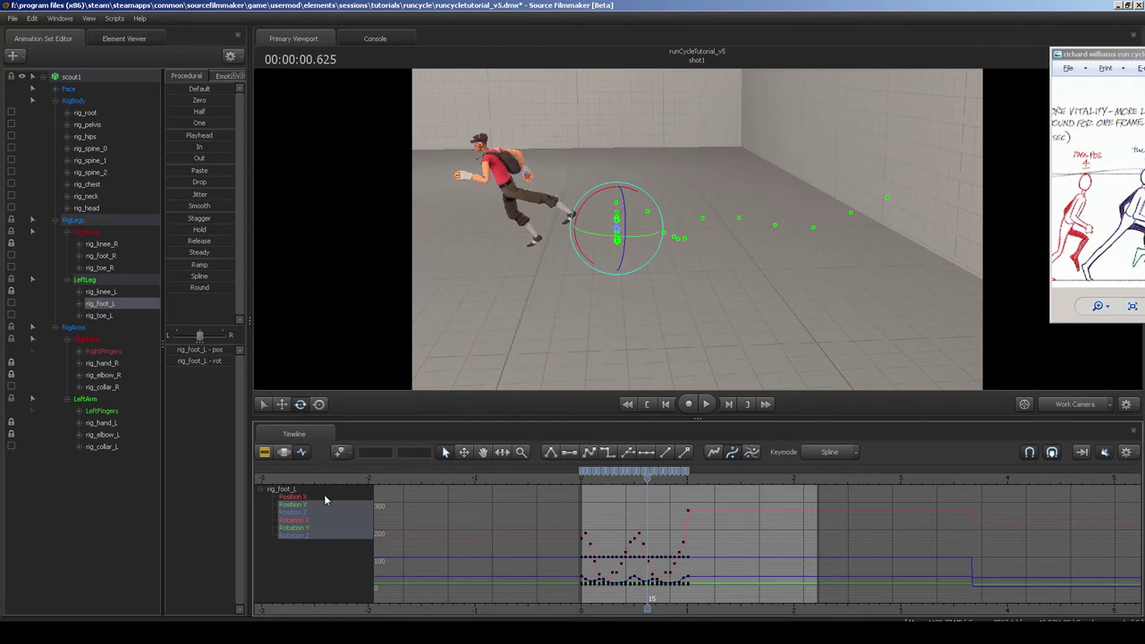
alt+drag(618, 286, 618, 255)
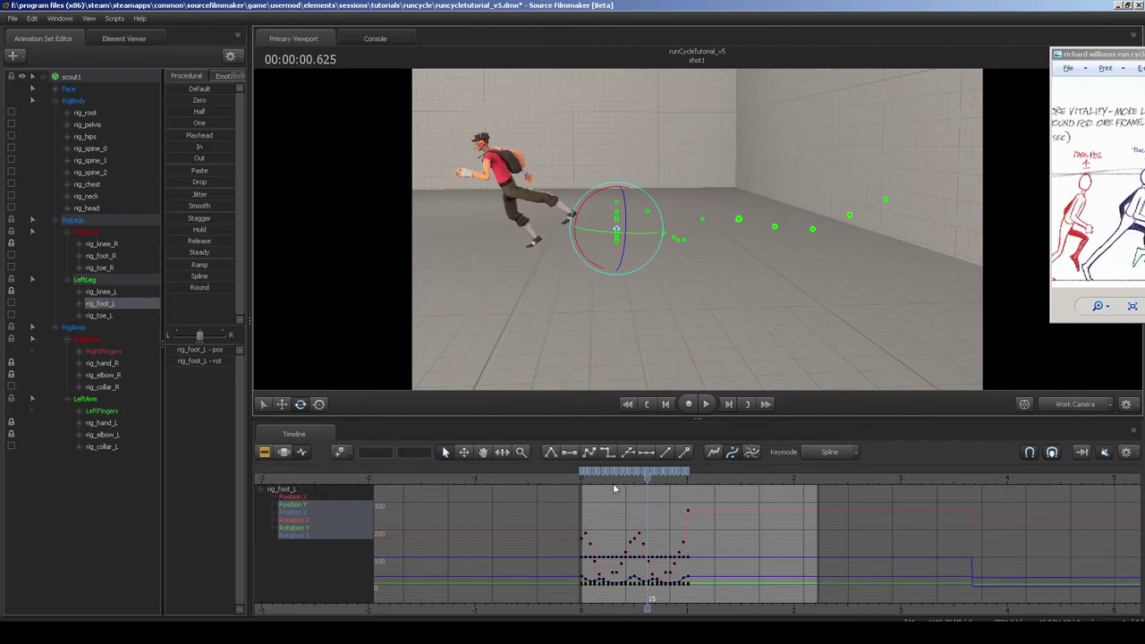
Copy the left foot's Position X keys from frames 0 to 12 and turn on Paste Connect Mode.
click(328, 496)
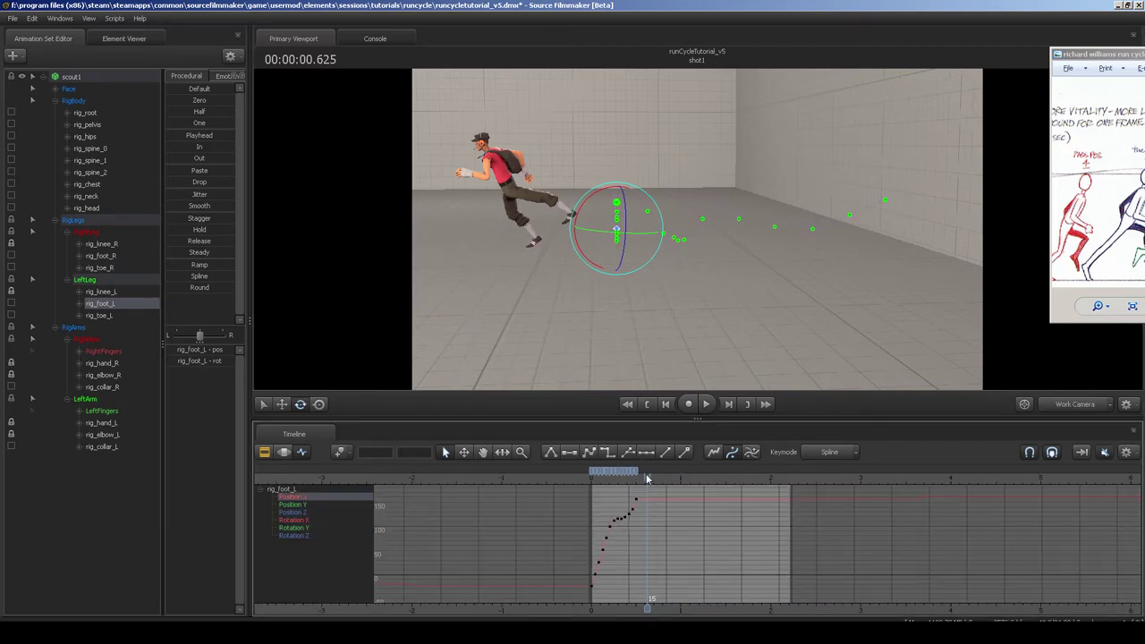
drag(647, 477, 636, 483)
drag(602, 551, 568, 594)
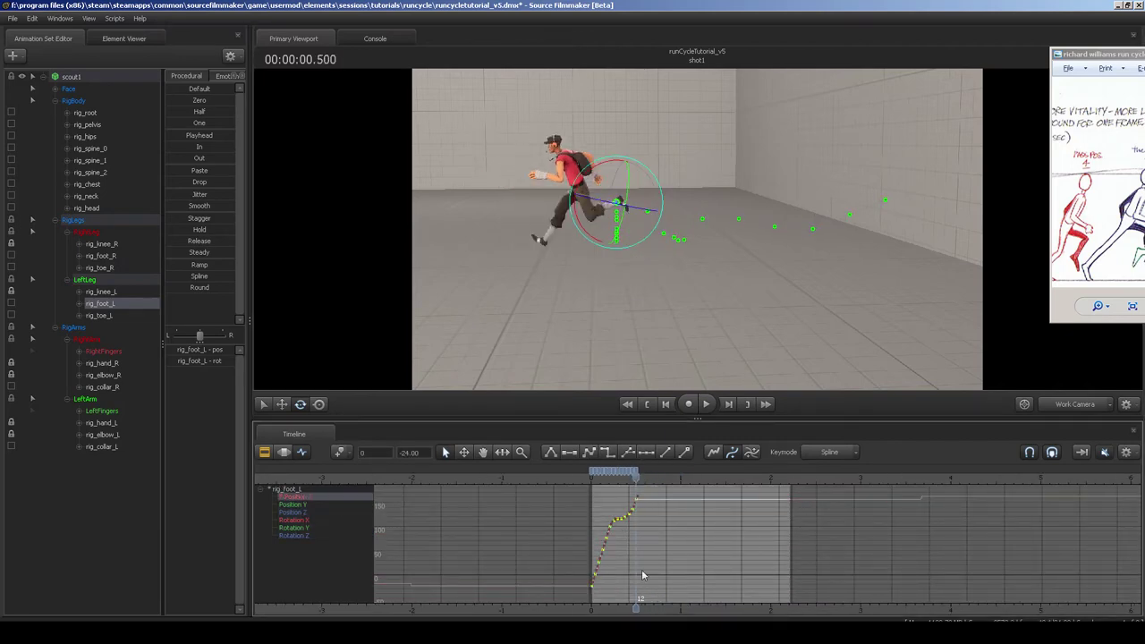
key(ctrl+c)
right_click(683, 533)
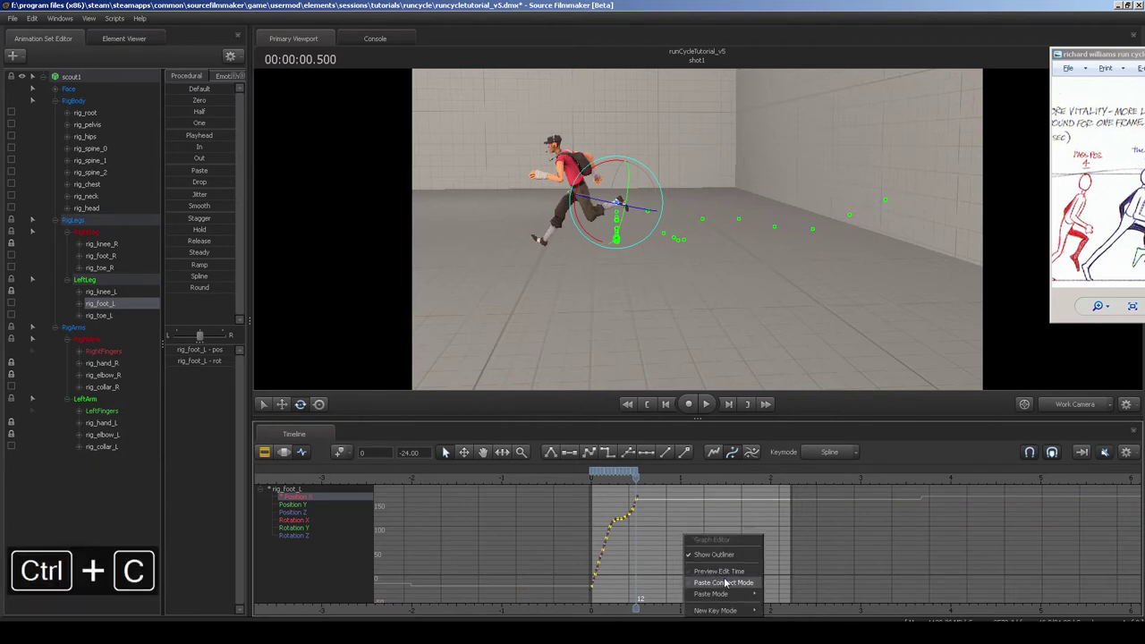
click(712, 567)
middle_drag(683, 541, 688, 545)
right_click(689, 545)
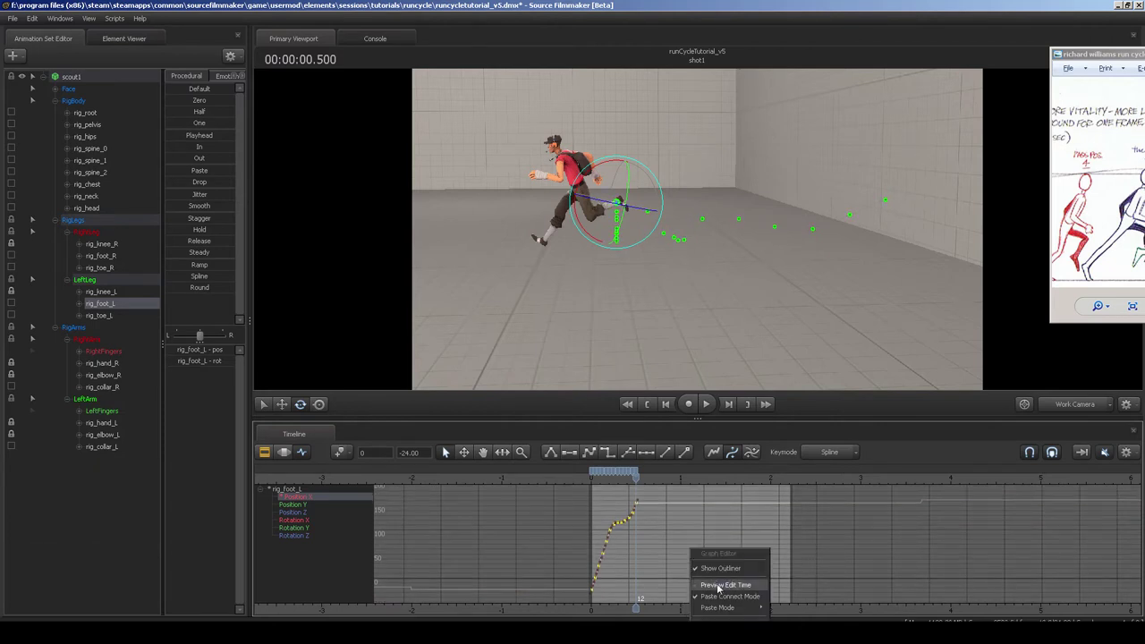
click(719, 587)
Try pasting the copied Position X keys at frame 12, and undo the paste.
key(ctrl+v)
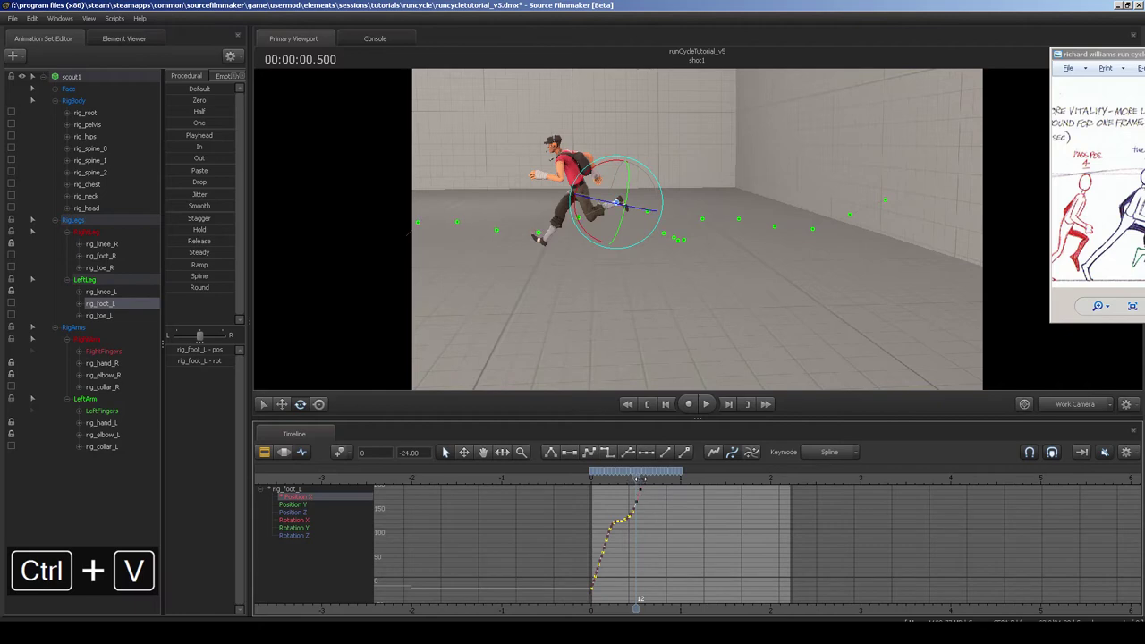
mouse_move(640, 479)
mouse_down()
mouse_move(658, 477)
mouse_move(636, 477)
mouse_up()
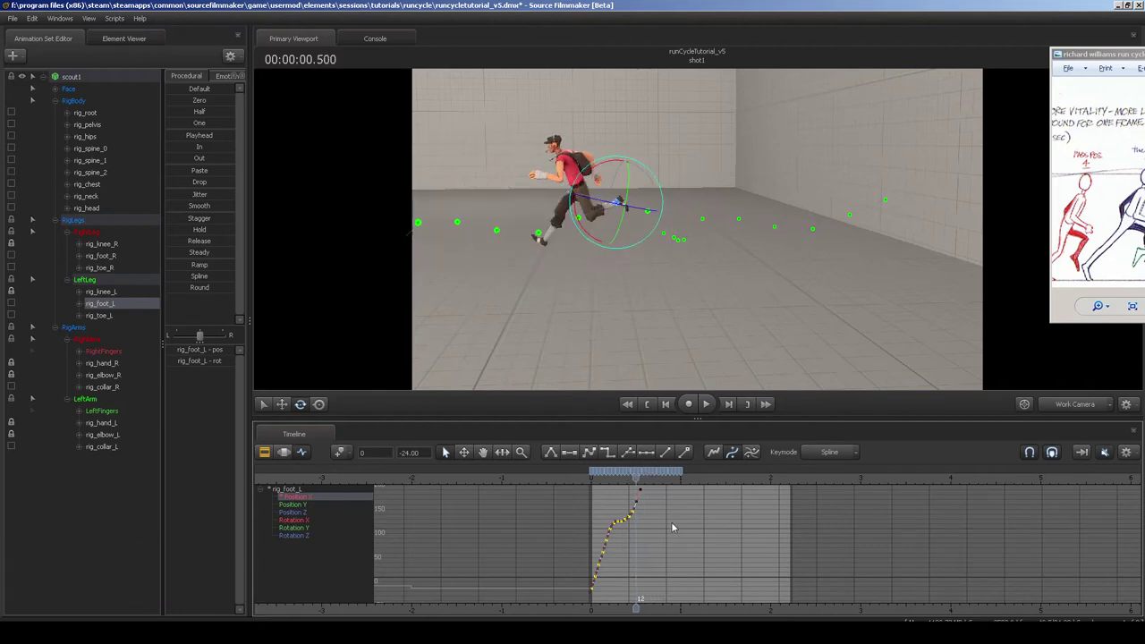
key(ctrl+z)
key(ctrl+z)
key(ctrl+z)
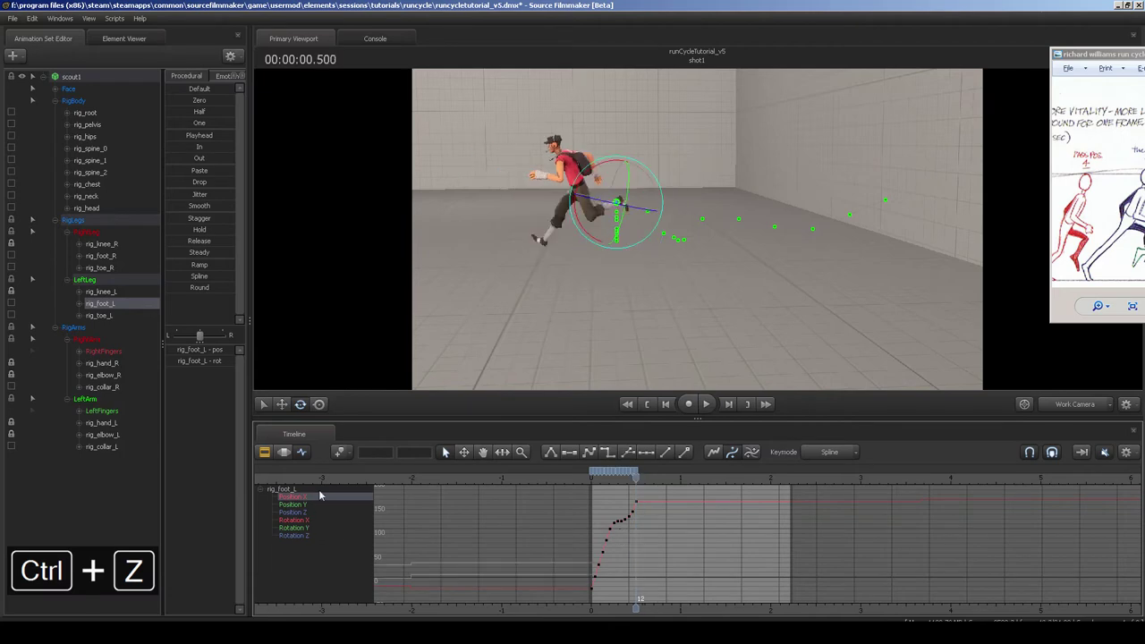
Undo the left foot's earlier edits back to its original keys on frames 0 to 12.
click(319, 490)
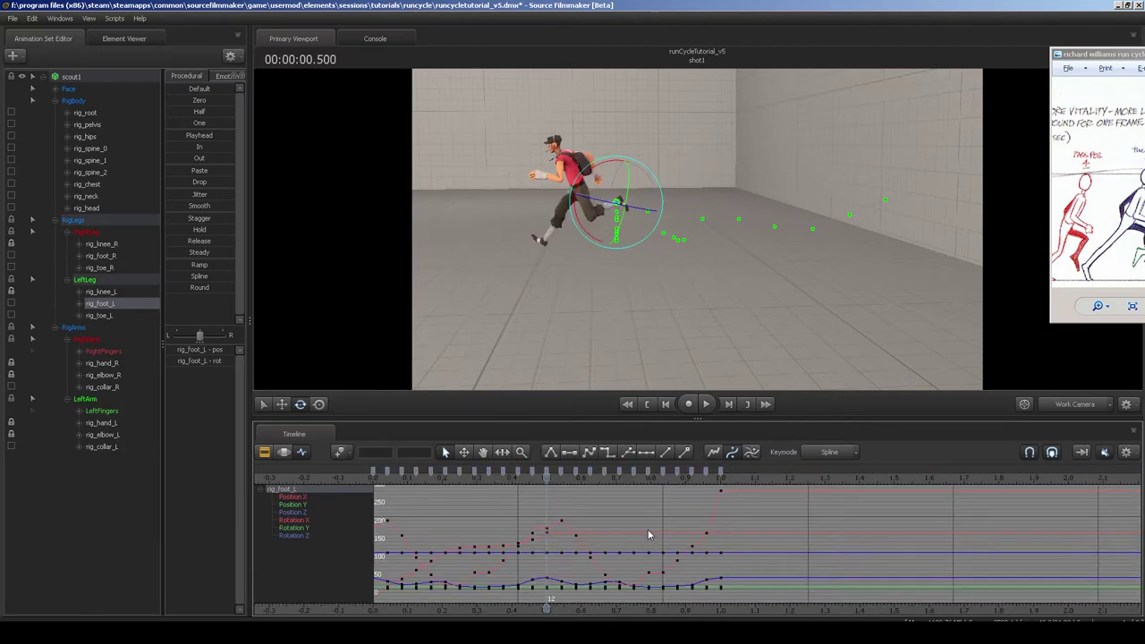
scroll(646, 532, down, 2)
middle_drag(613, 531, 633, 529)
key(ctrl+z)
key(ctrl+z)
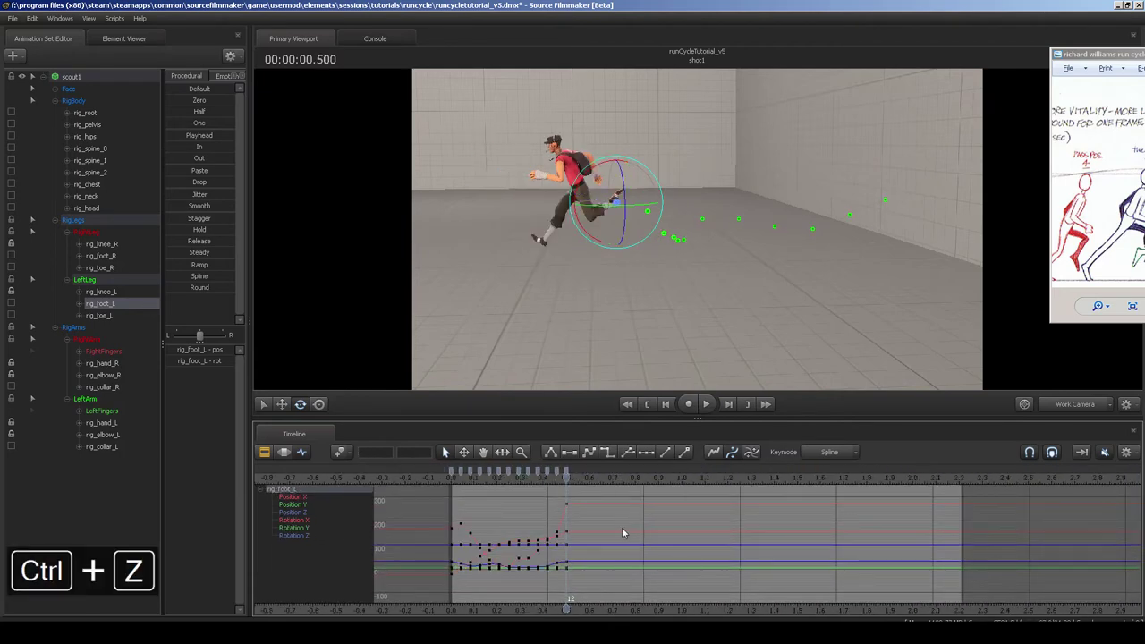
middle_drag(552, 539, 589, 545)
Give the left foot's Rotation X key at frame 12 the frame 0 value of 167.48.
click(311, 526)
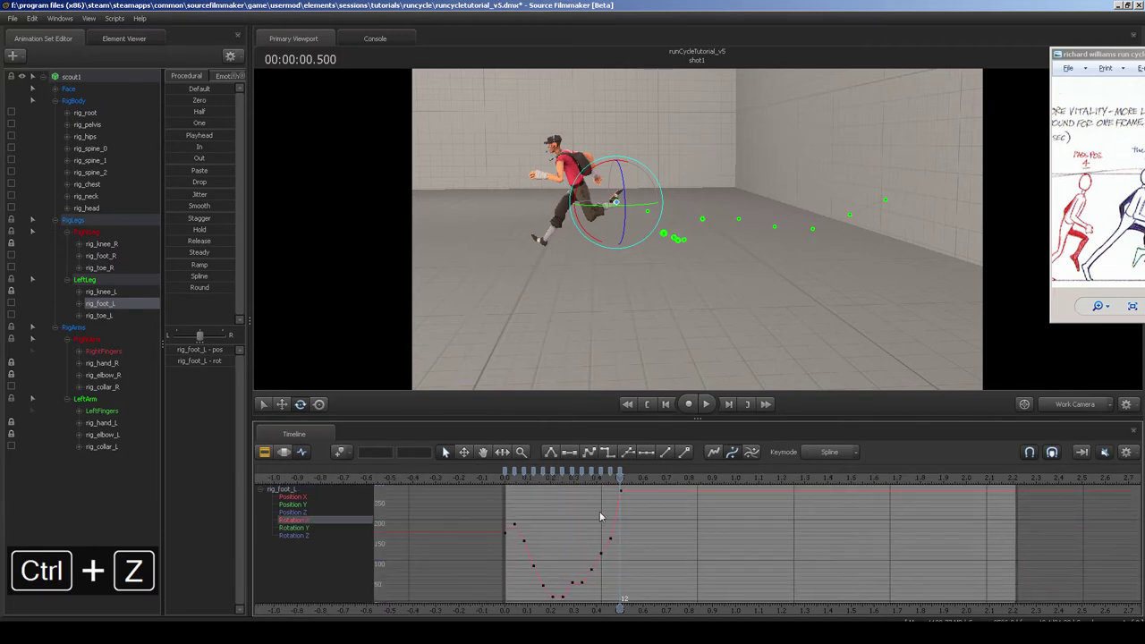
click(504, 532)
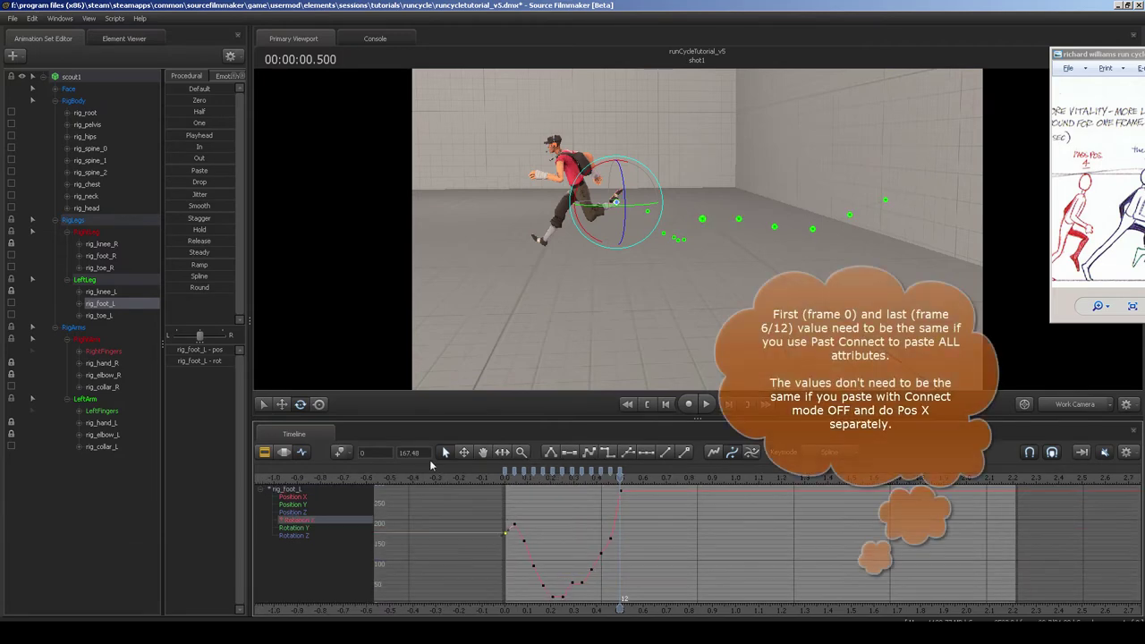
key(ctrl+c)
click(620, 490)
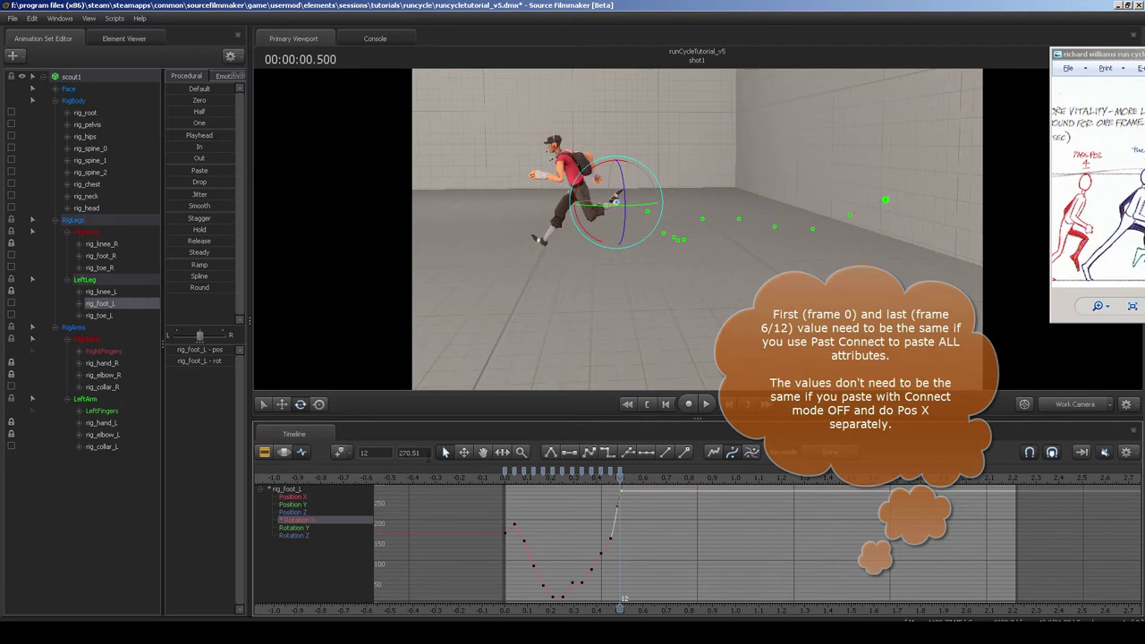
key(ctrl+v)
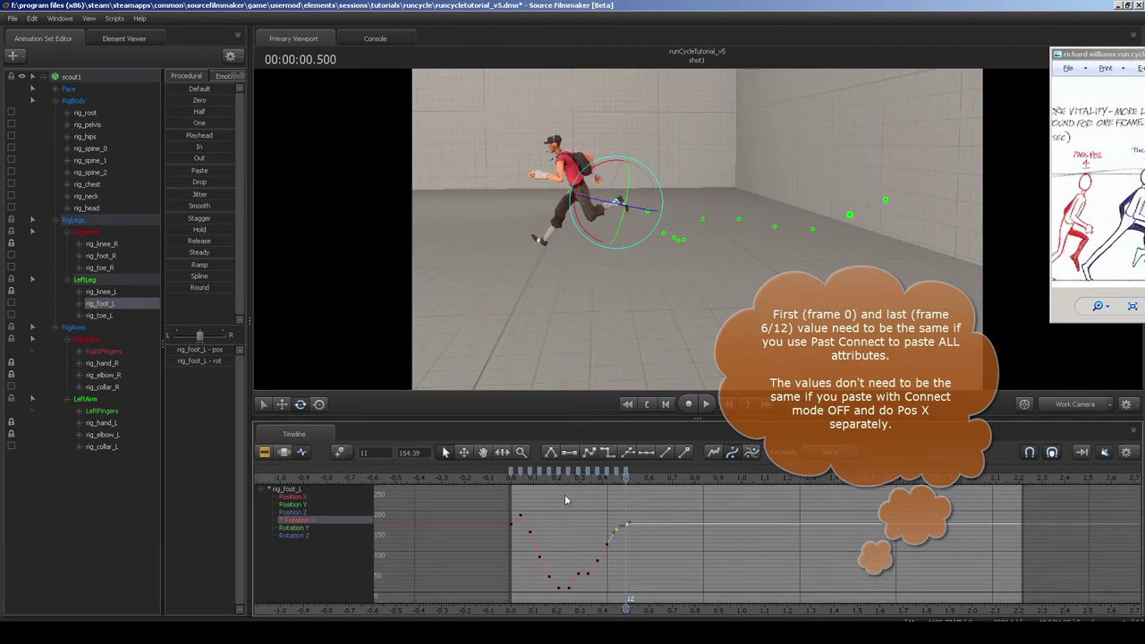
Compare the frame 0 and frame 12 keys on the left foot's Rotation Y, Rotation Z, Position Z and Position Y curves.
click(311, 529)
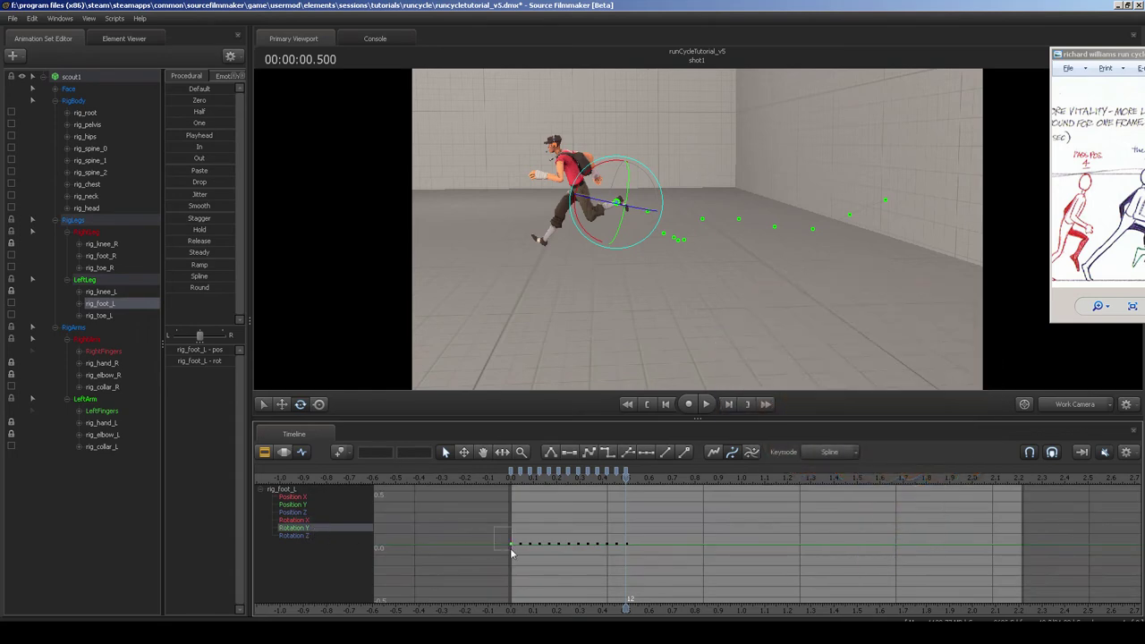
click(624, 545)
click(299, 535)
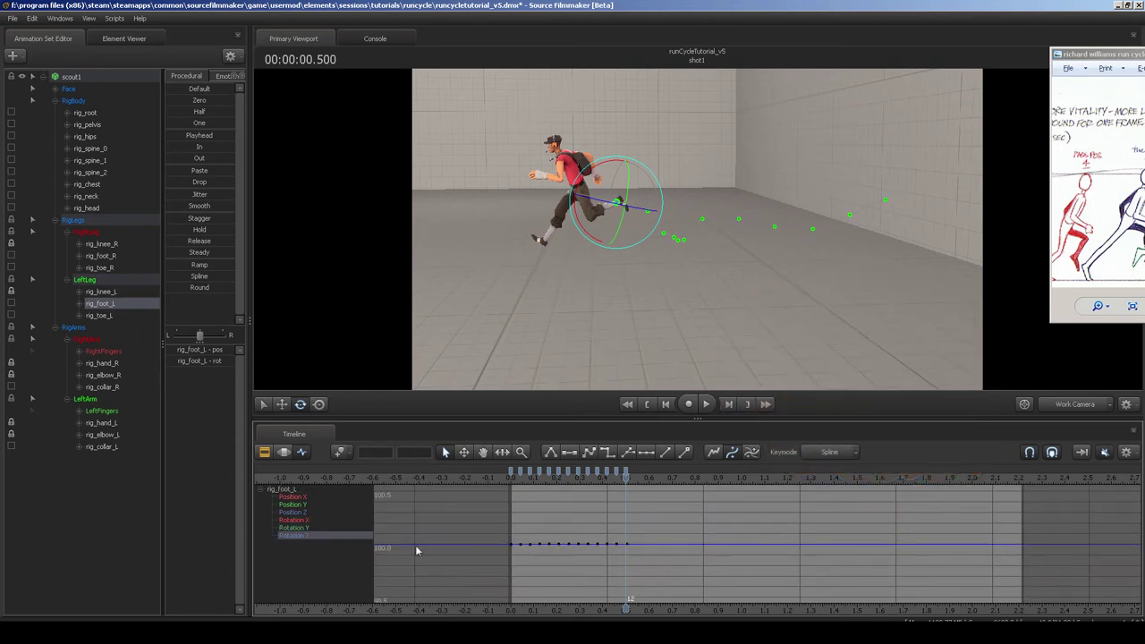
click(514, 545)
click(625, 545)
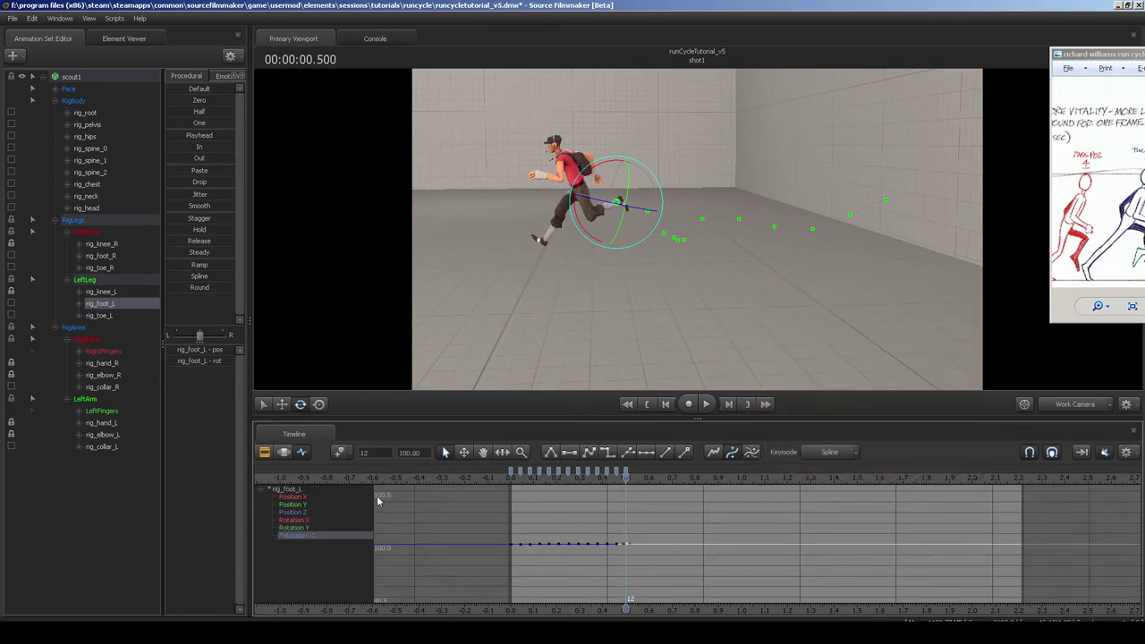
click(303, 512)
click(304, 506)
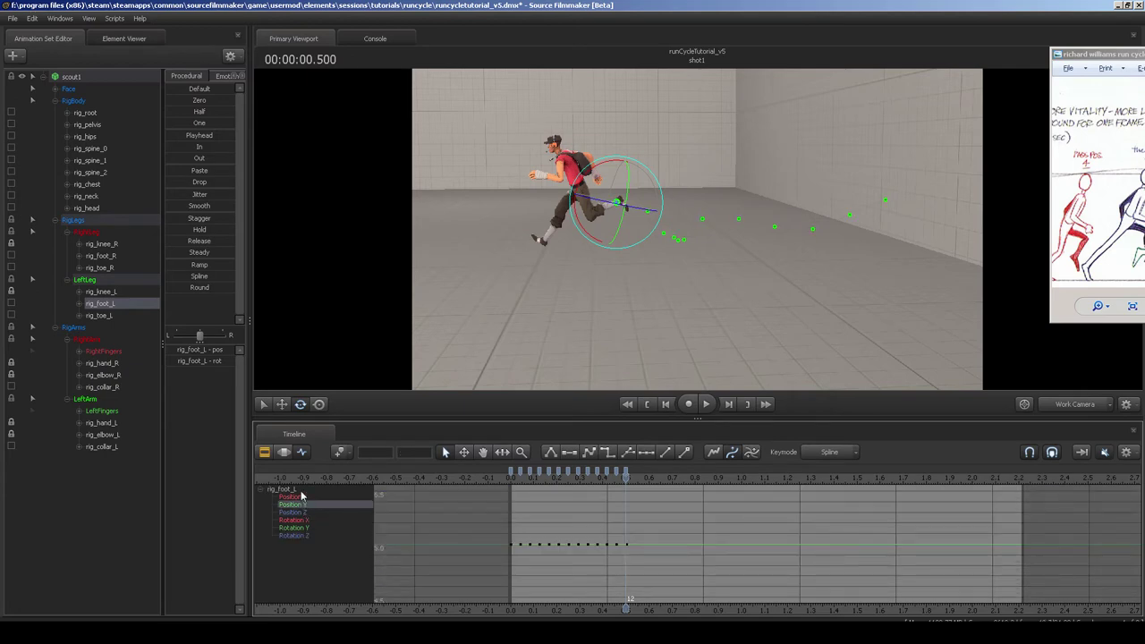
Copy the left foot's keys from frames 0 to 12 on all channels and paste them at frame 12 with Paste Connect Mode.
click(301, 490)
key(f)
right_click(705, 528)
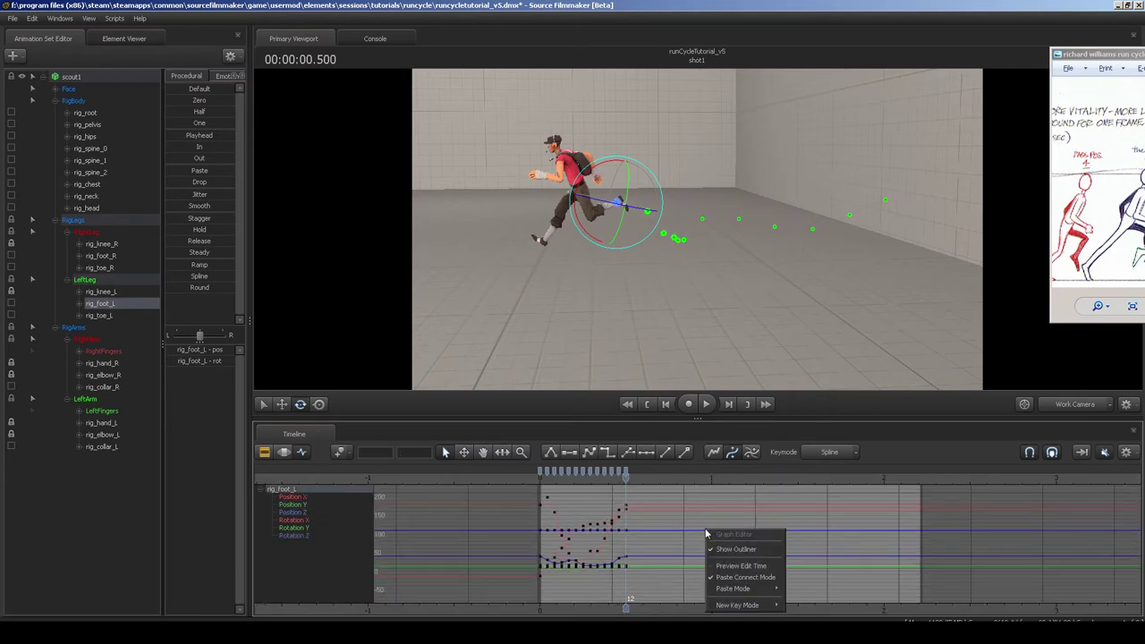
click(737, 580)
drag(529, 498, 628, 583)
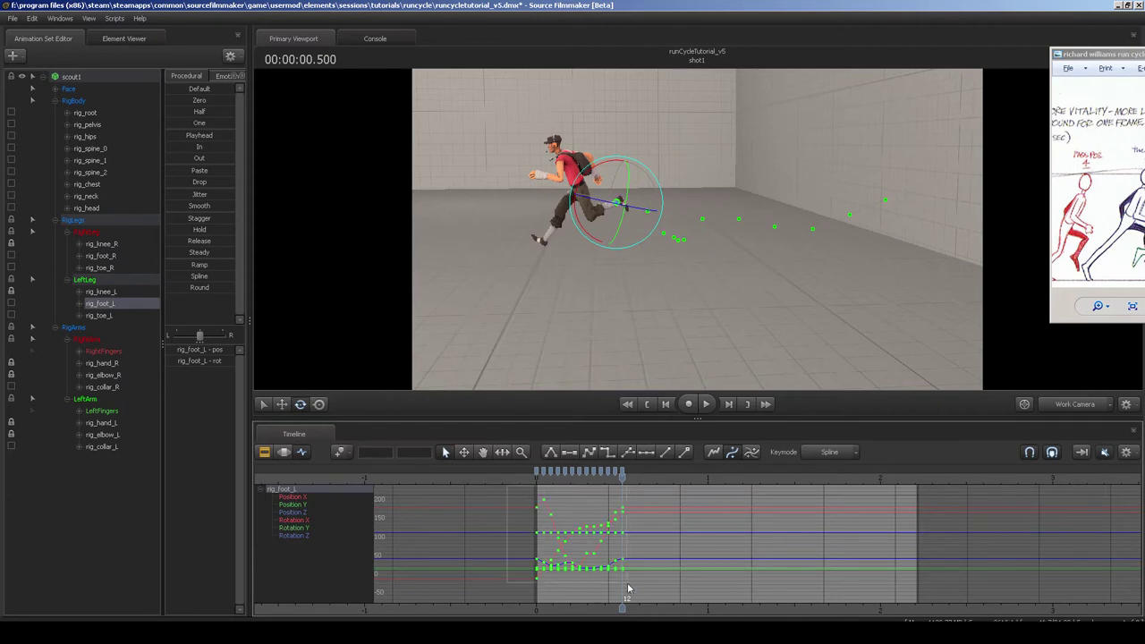
key(ctrl+c)
key(ctrl+v)
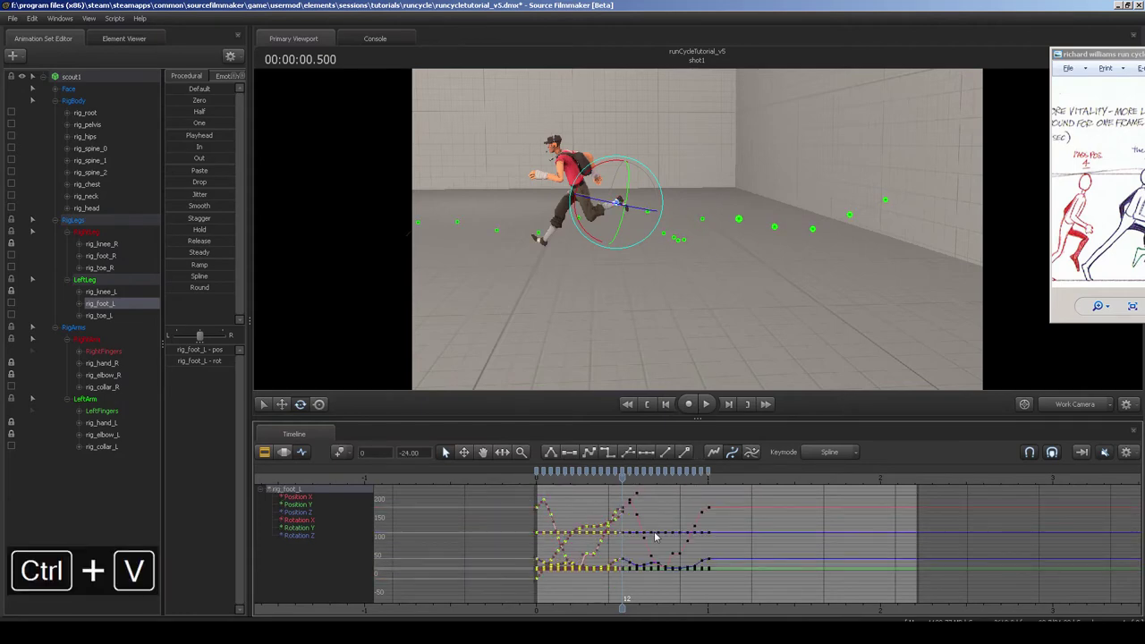
Paste the left foot's copied cycle again at frame 24.
middle_drag(674, 530, 602, 553)
scroll(673, 526, down, 5)
scroll(599, 538, up, 2)
drag(642, 481, 642, 480)
key(a)
drag(602, 261, 601, 259)
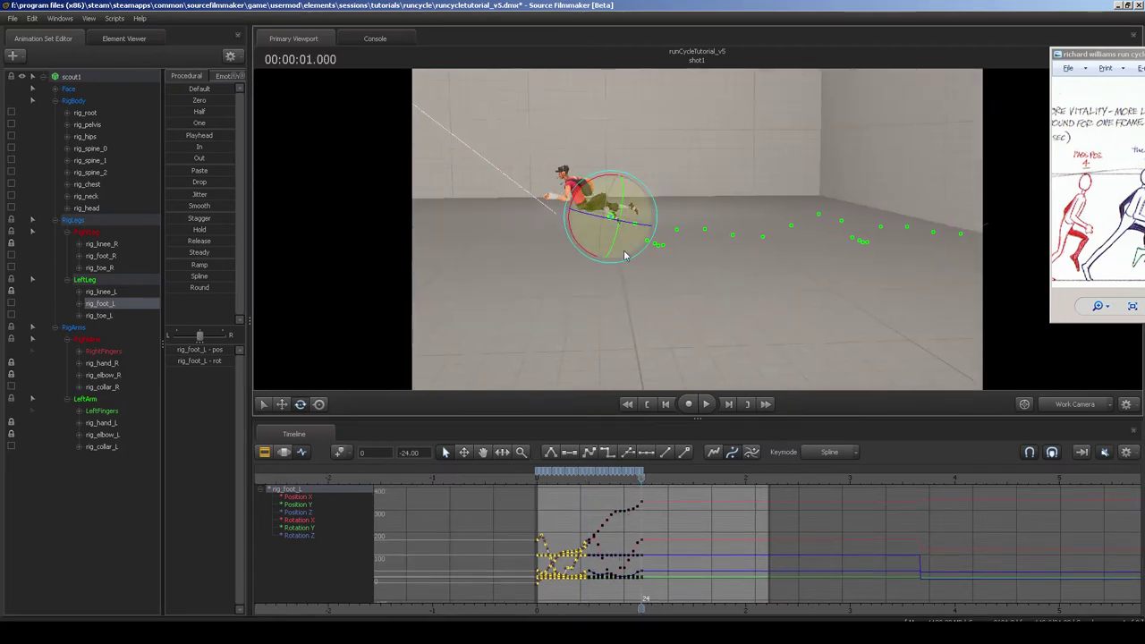
key(ctrl)
key(ctrl+v)
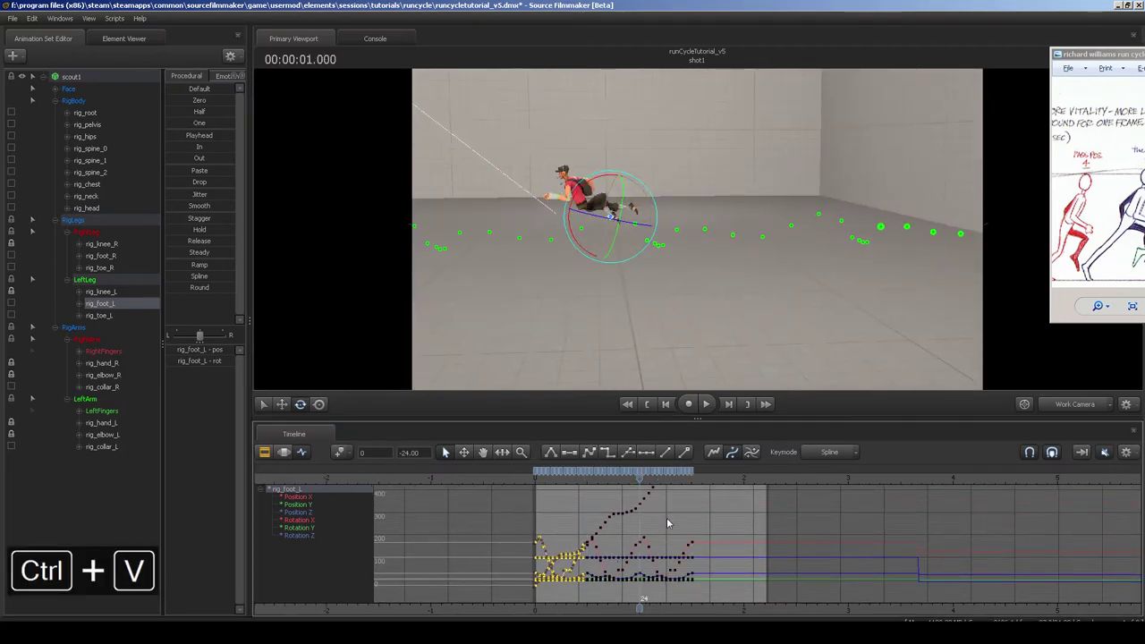
Paste the left foot's copied cycle once more at frame 36.
click(683, 524)
key(a)
scroll(722, 528, down, 3)
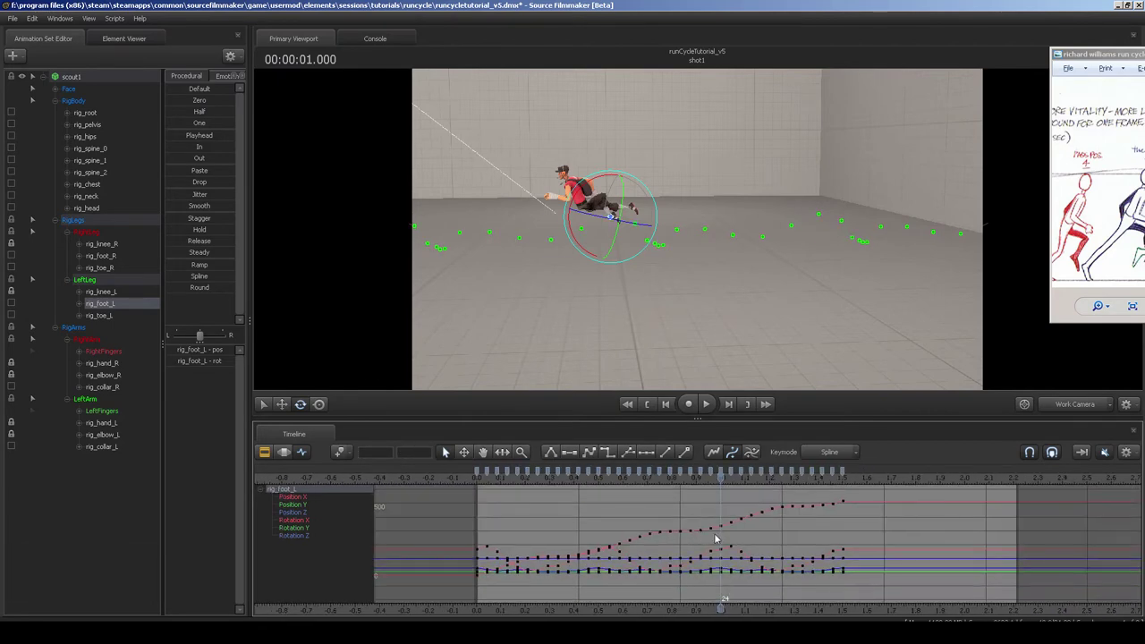
middle_drag(654, 547, 633, 547)
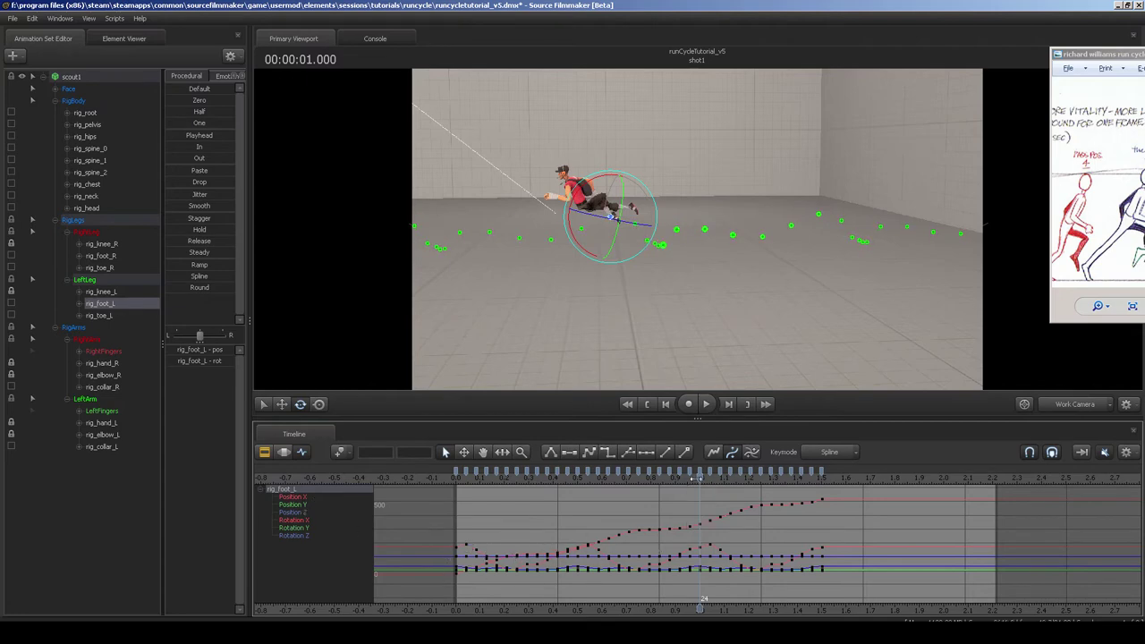
drag(700, 477, 821, 477)
key(ctrl+v)
Move both knee controls together along the run direction to a point ahead of the Scout at frame 36.
drag(715, 343, 526, 255)
drag(605, 326, 687, 290)
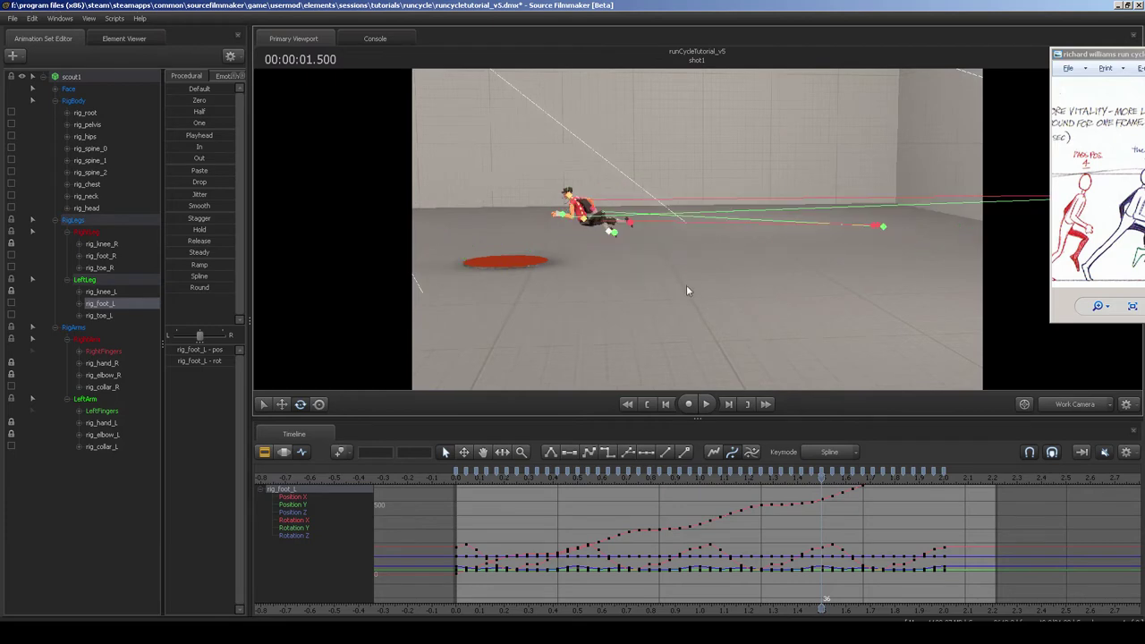
drag(869, 247, 748, 231)
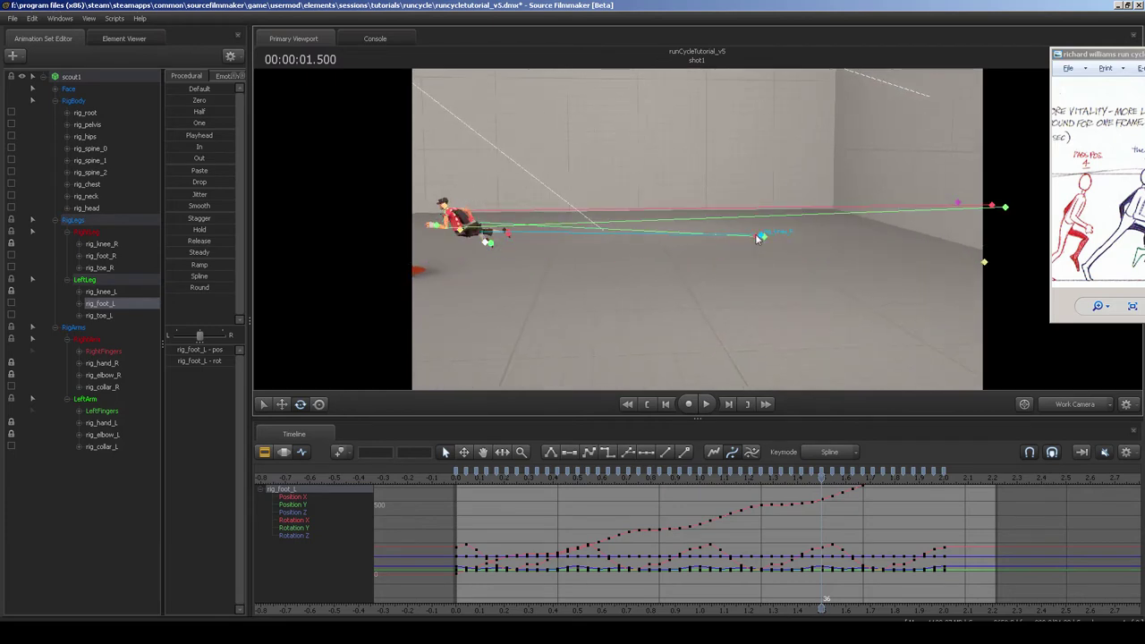
click(756, 237)
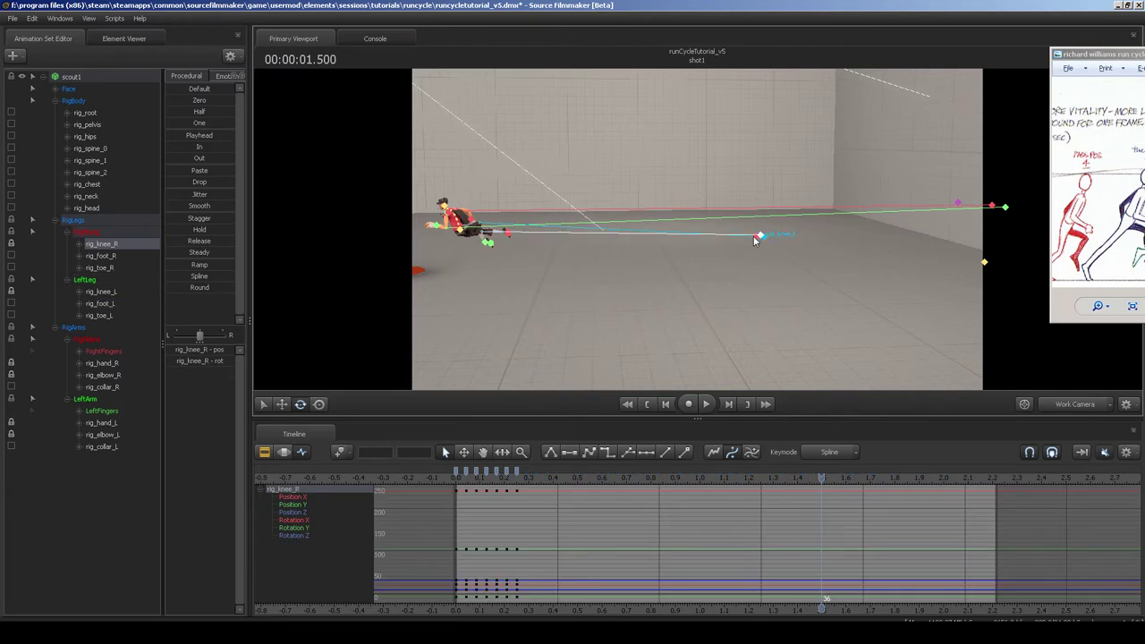
drag(758, 238, 727, 266)
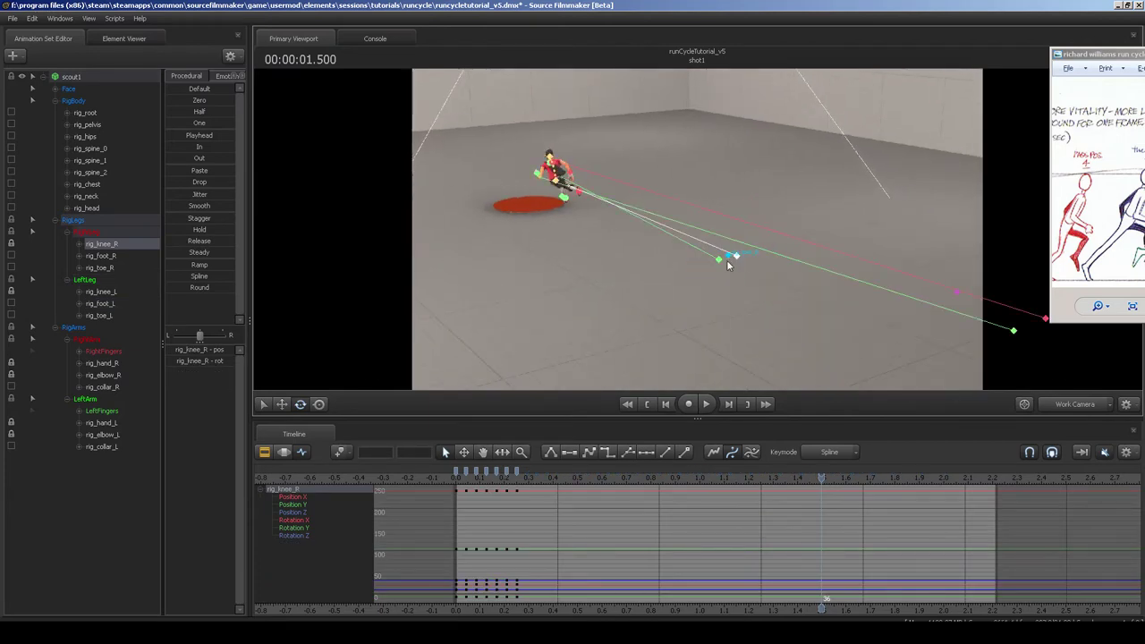
ctrl+shift+click(720, 259)
key(w)
alt+drag(641, 310, 713, 364)
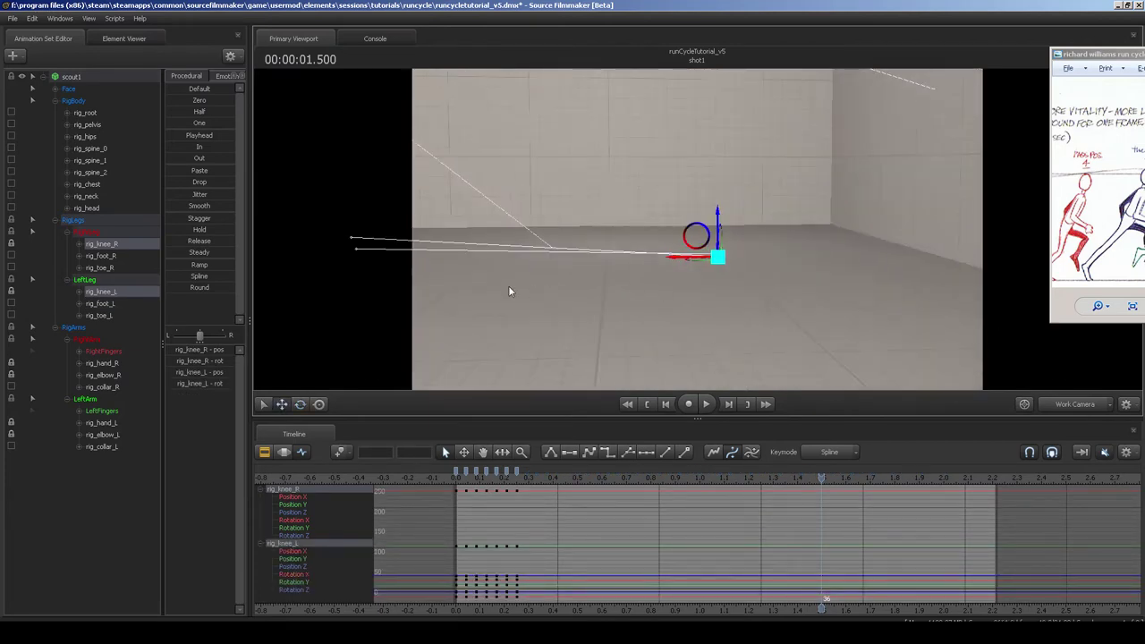
mouse_move(510, 292)
mouse_down()
mouse_move(537, 315)
mouse_move(529, 296)
mouse_up()
drag(842, 228, 473, 219)
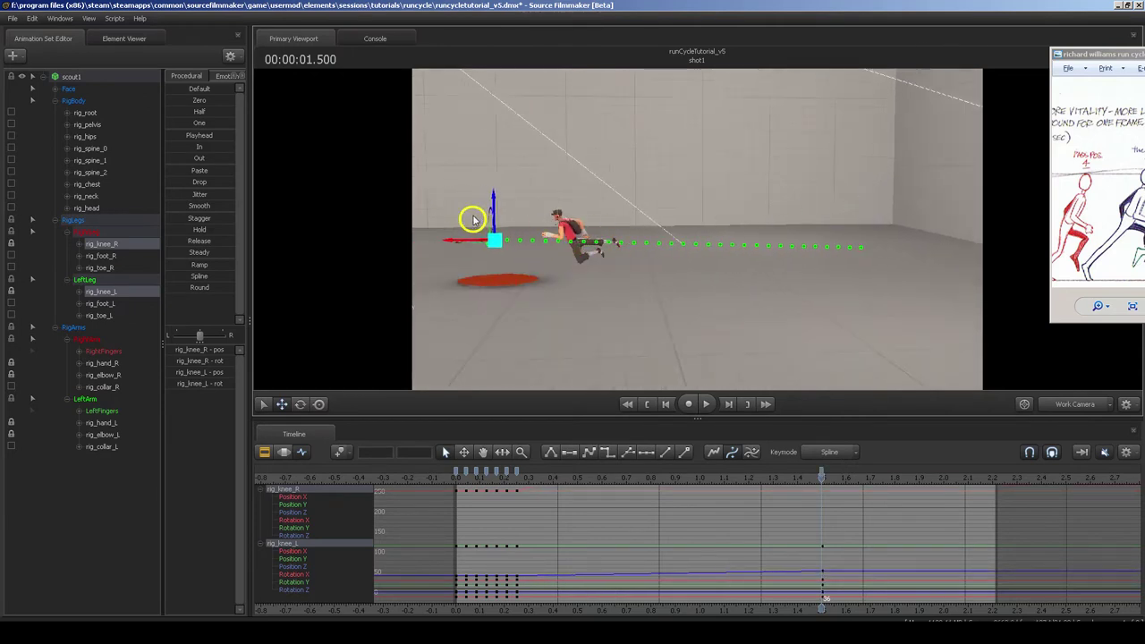
Scrub back to frame 6 and play the run to review the legs with the moved knee controls.
click(808, 479)
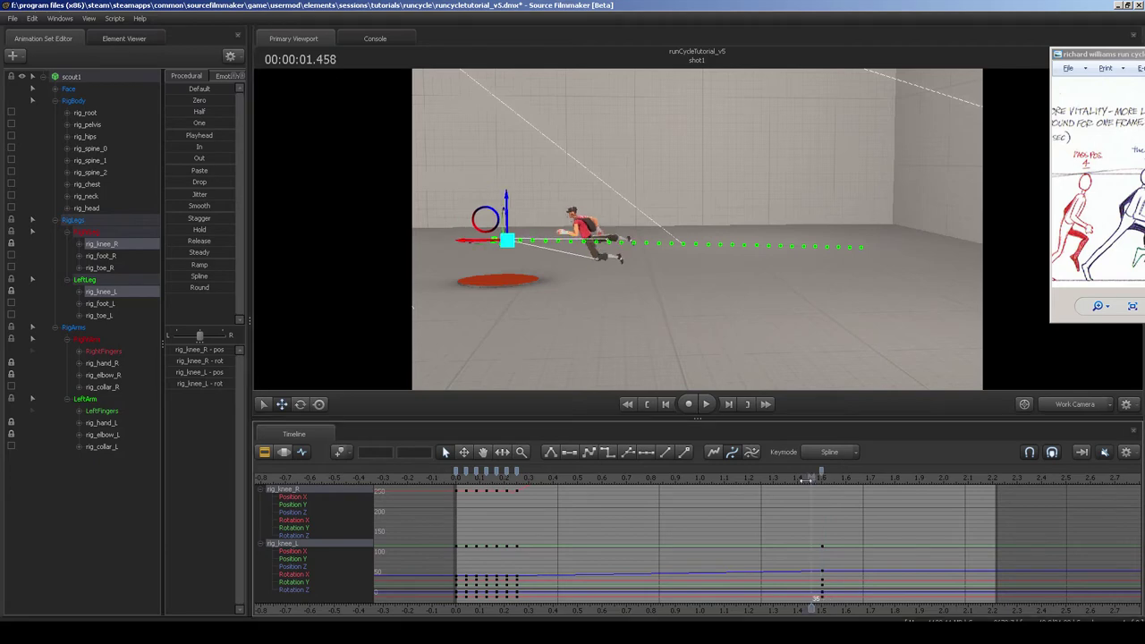
drag(808, 479, 519, 517)
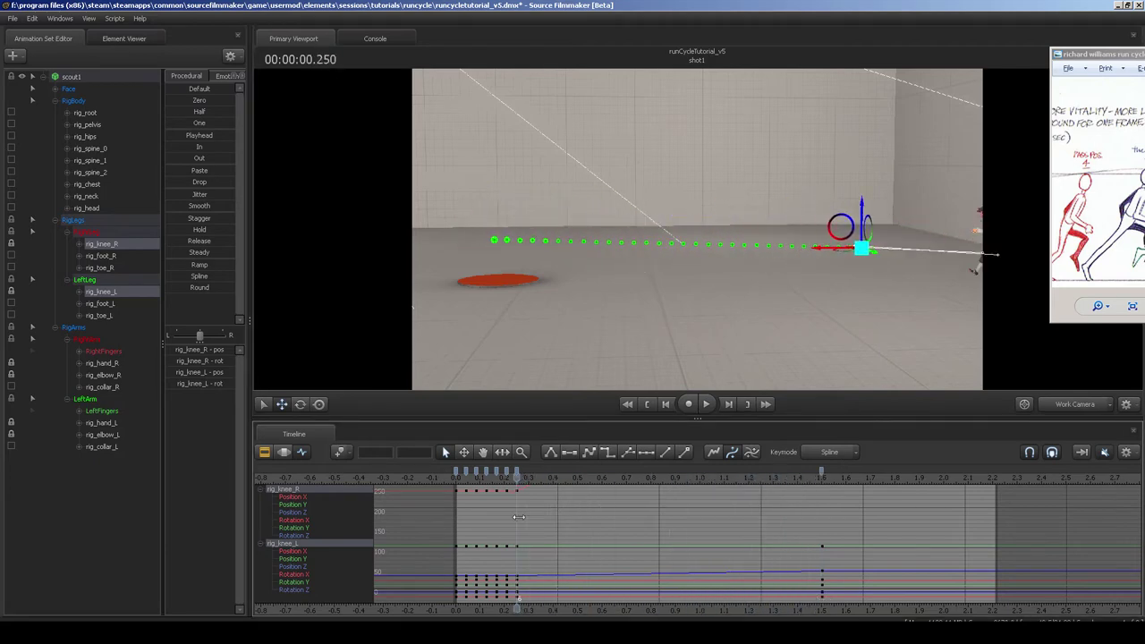
key(space)
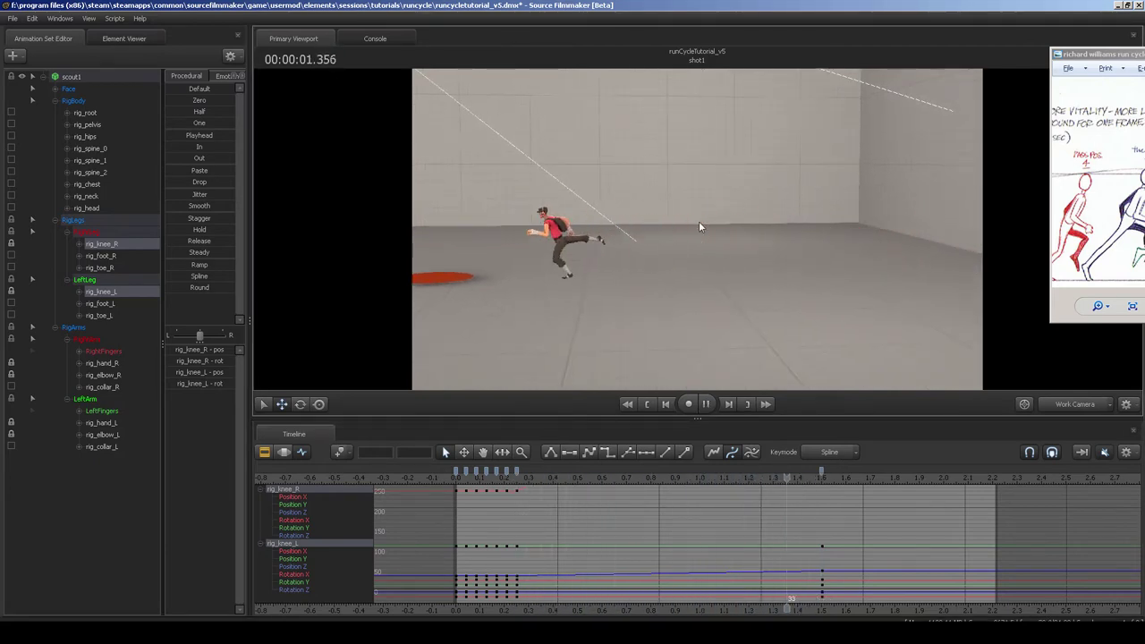
key(space)
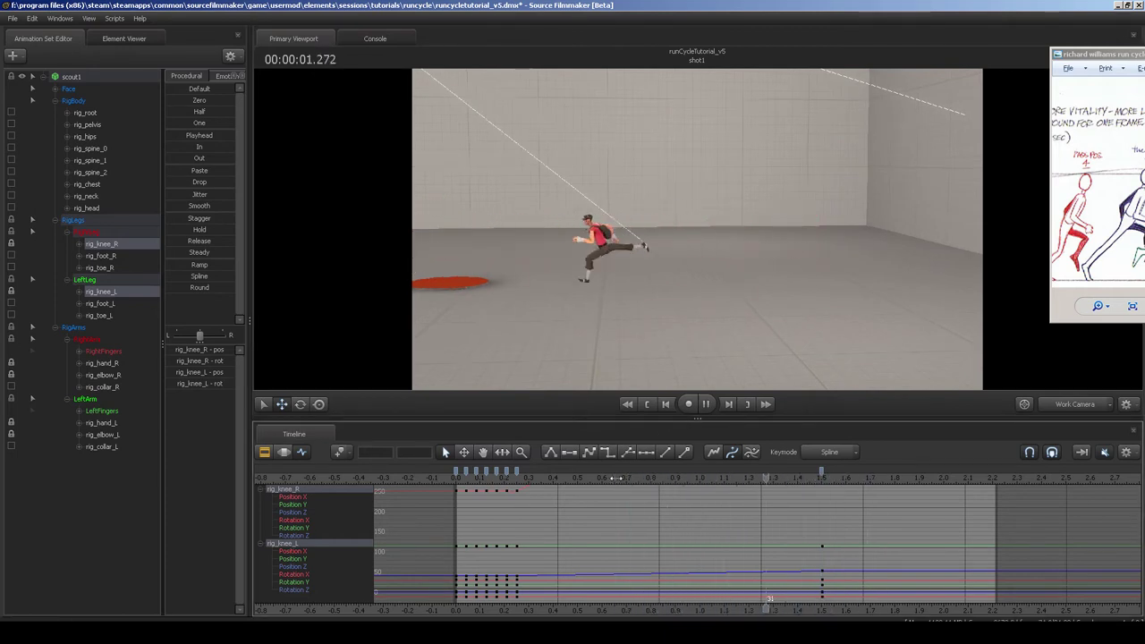
key(space)
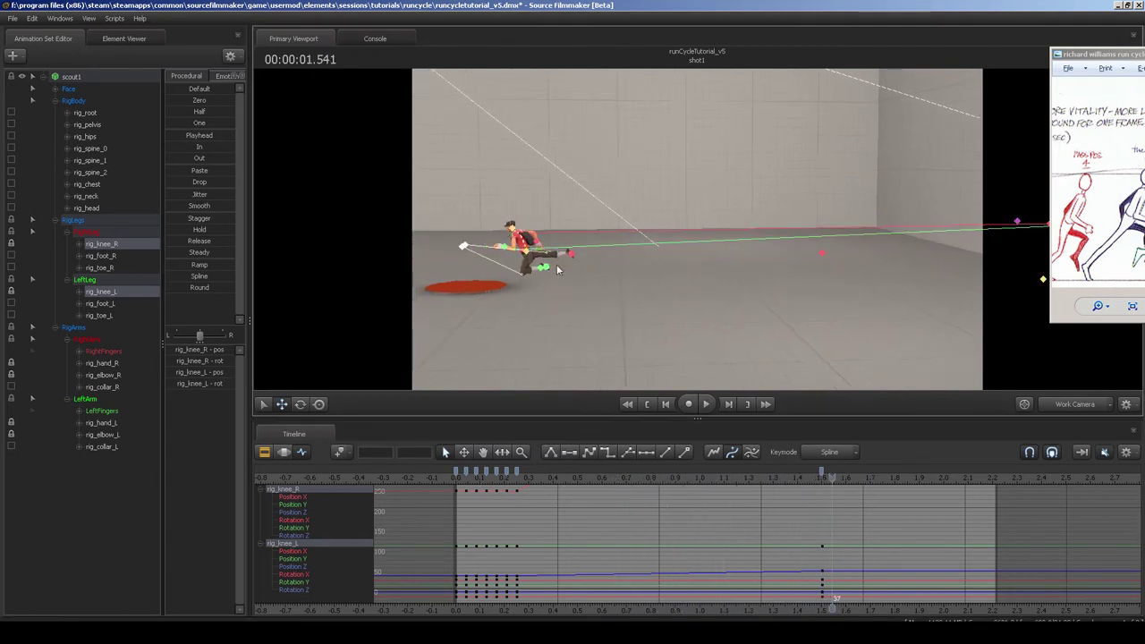
Select the right foot control and isolate its Rotation X curve in the graph.
click(821, 253)
scroll(608, 535, down, 2)
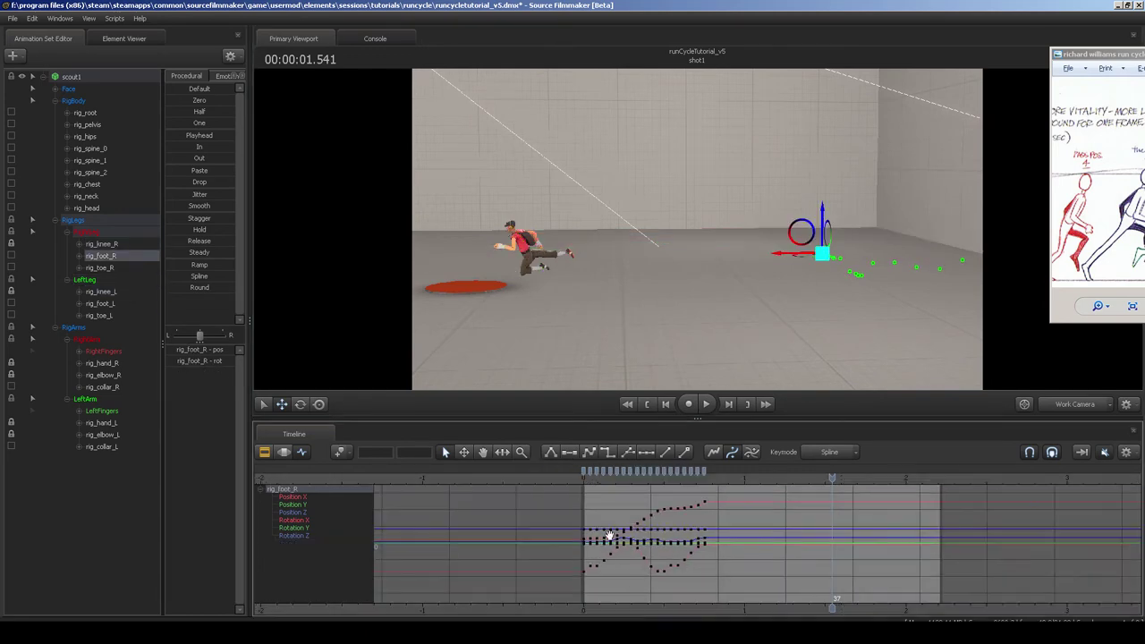
click(309, 519)
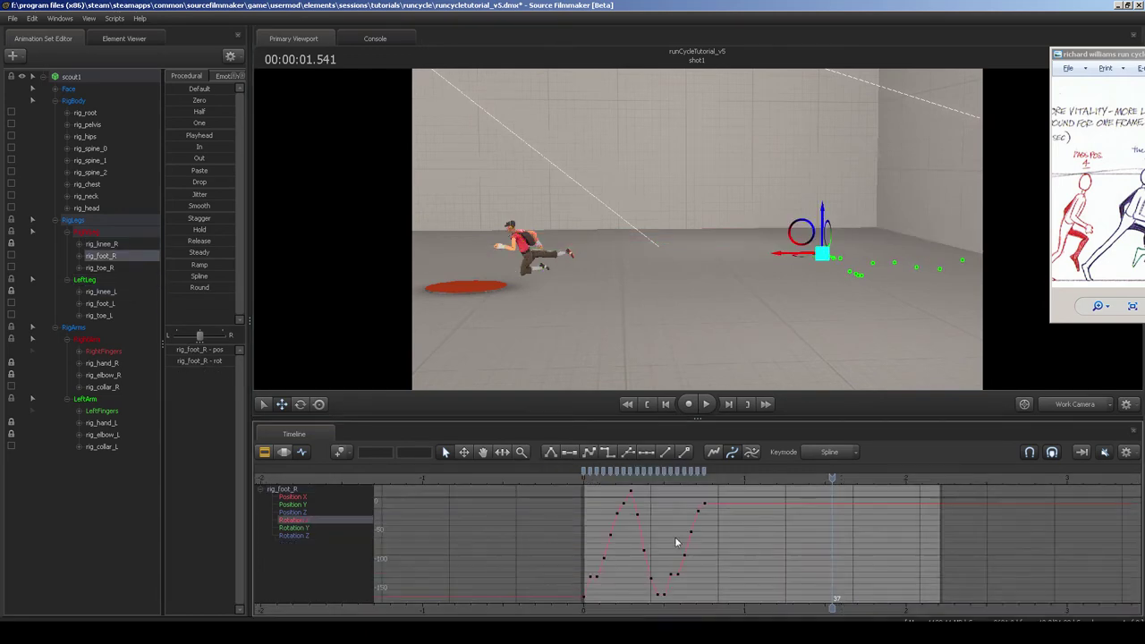
scroll(673, 549, up, 4)
middle_drag(597, 557, 650, 544)
scroll(672, 544, down, 1)
scroll(691, 549, down, 1)
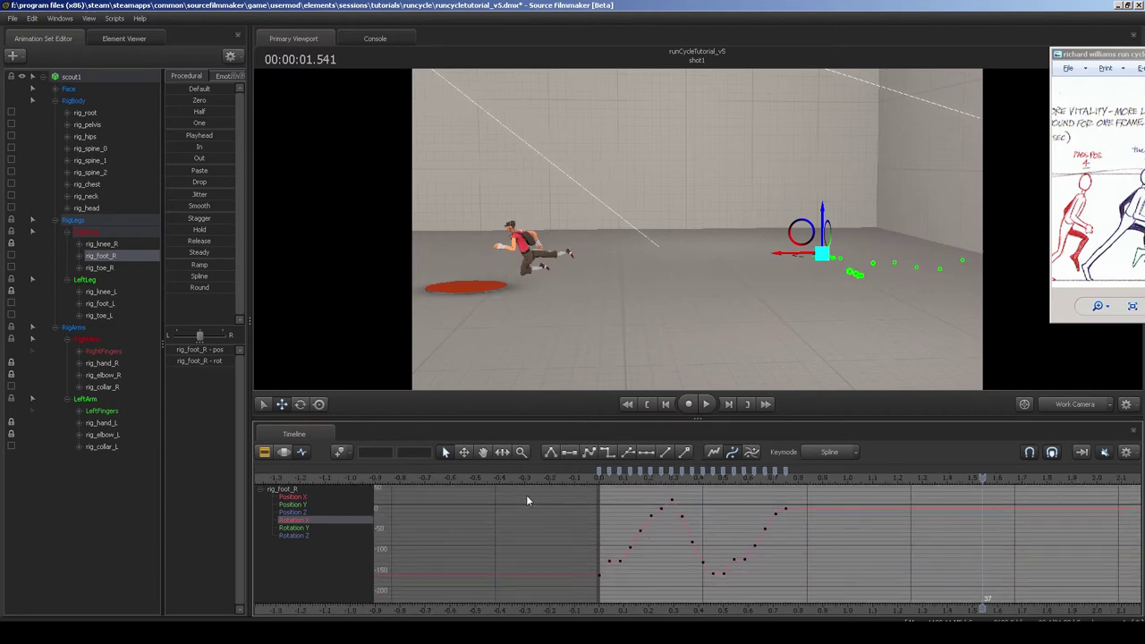
Compare the Scout's right foot pose at frame 0 with its pose at frame 18.
click(599, 471)
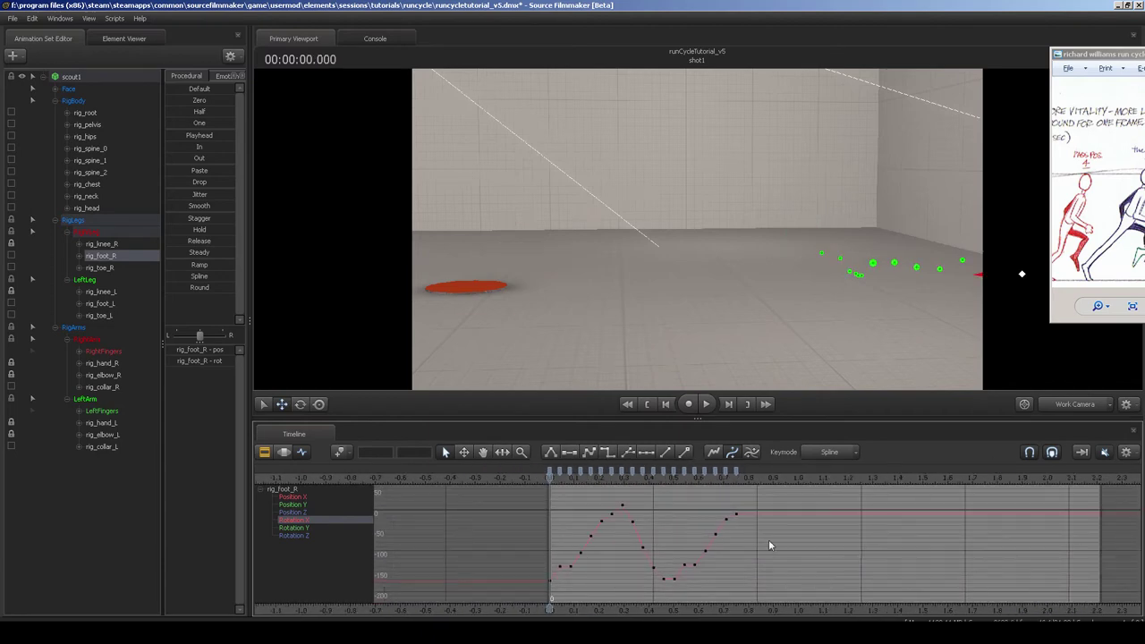
drag(874, 288, 702, 234)
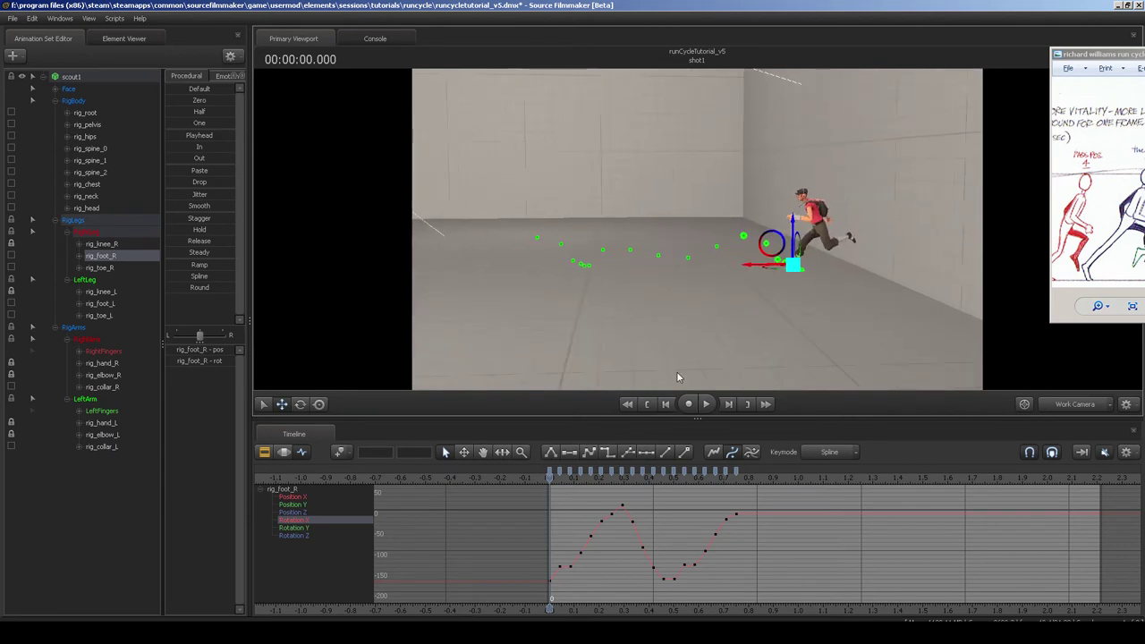
drag(681, 299, 682, 299)
key(a)
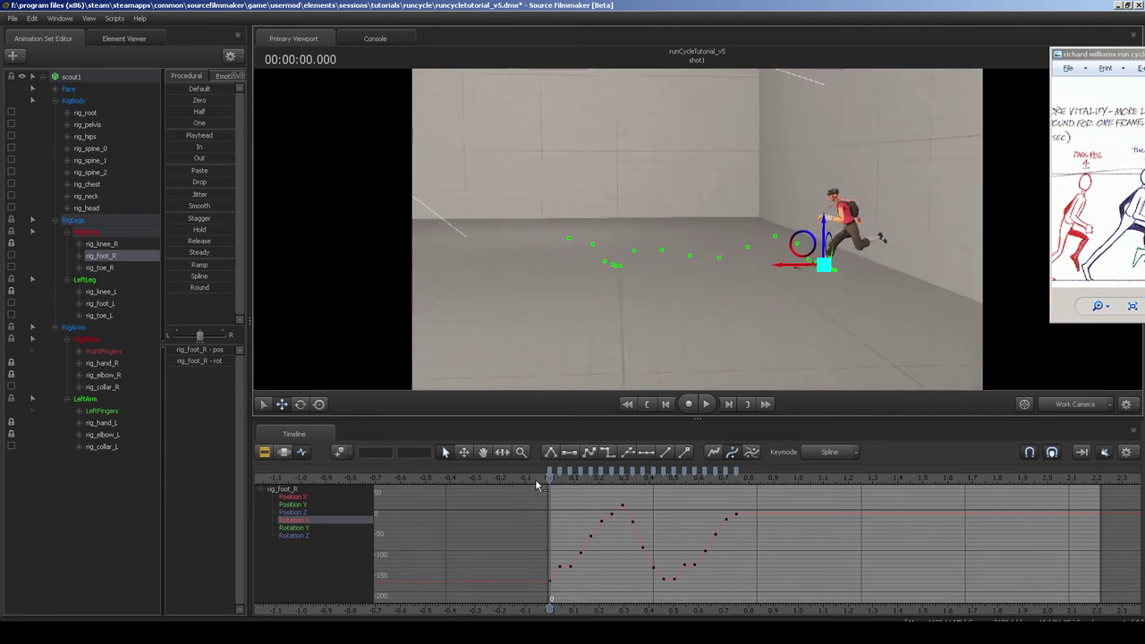
click(559, 489)
mouse_move(549, 479)
mouse_down()
mouse_move(642, 477)
mouse_move(736, 452)
mouse_up()
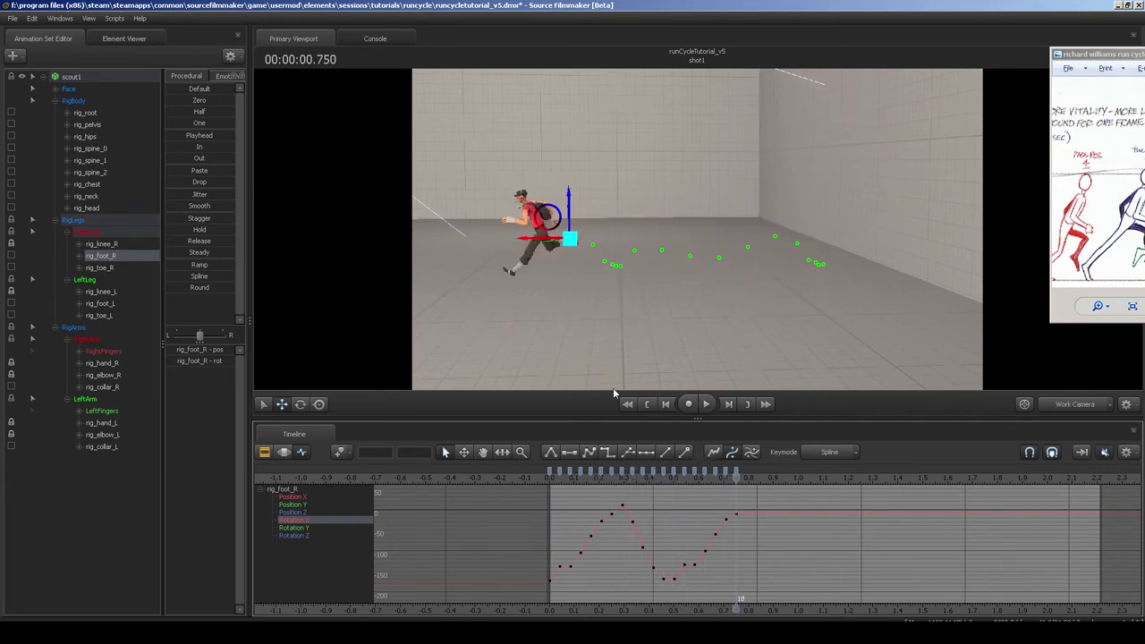
drag(707, 230, 680, 224)
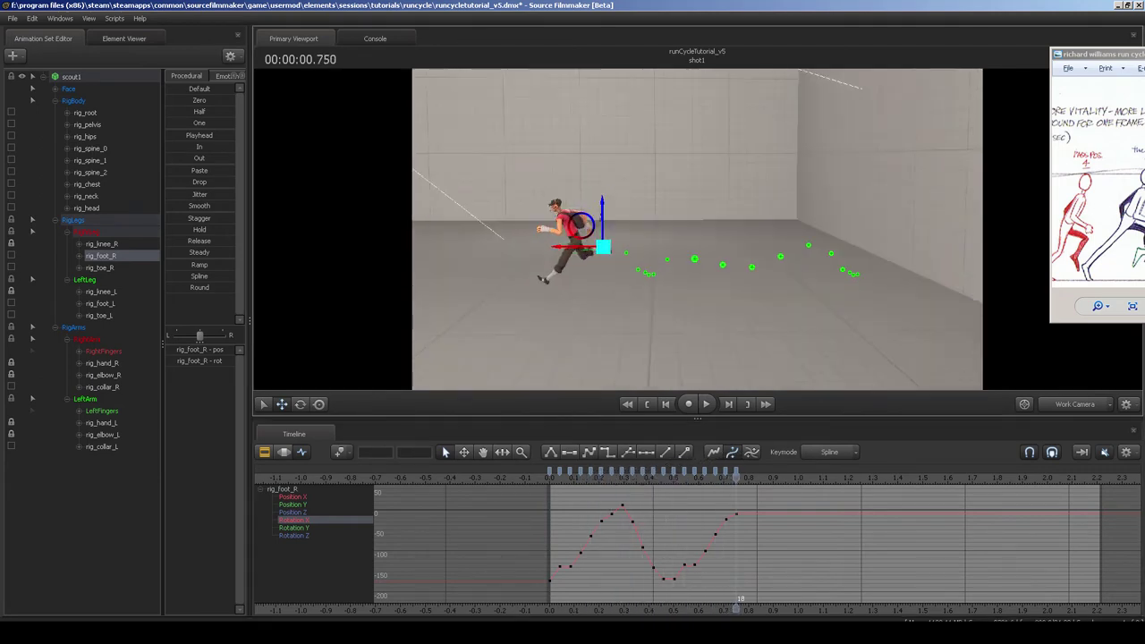
click(552, 481)
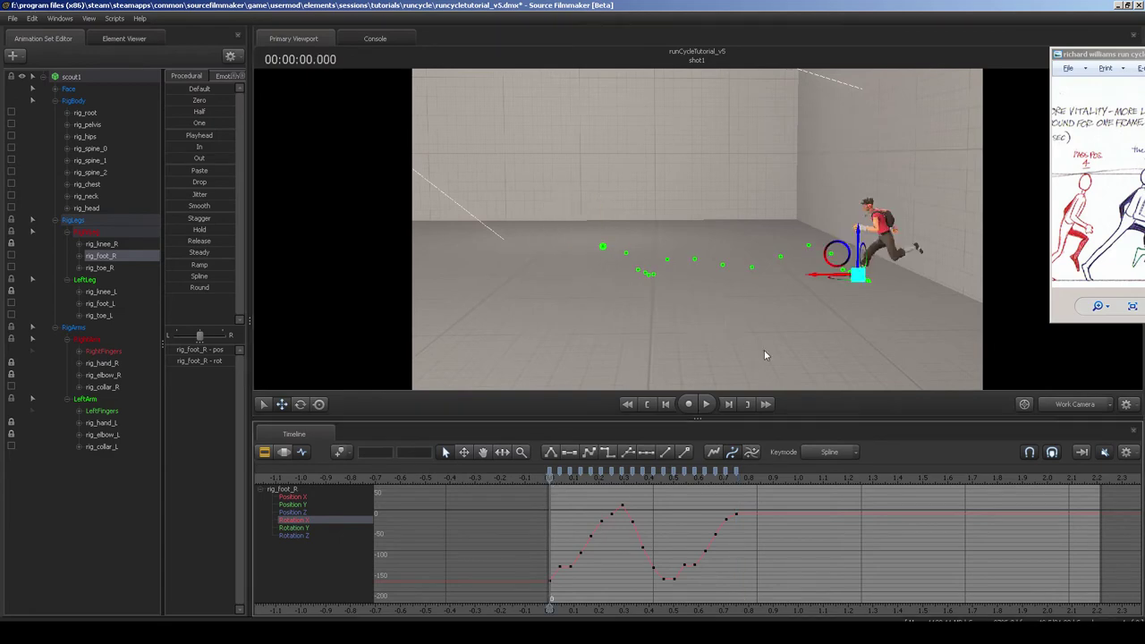
drag(727, 334, 692, 224)
key(d)
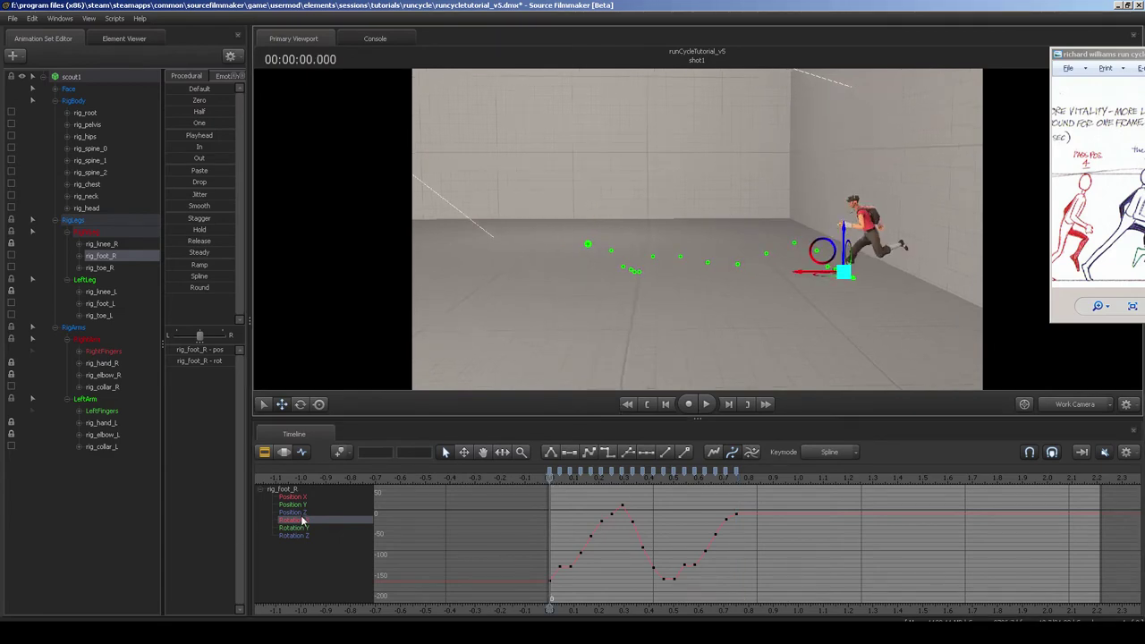
Check the right foot's Rotation Y curve and compare its Rotation X keys at frames 0 and 11.
click(310, 529)
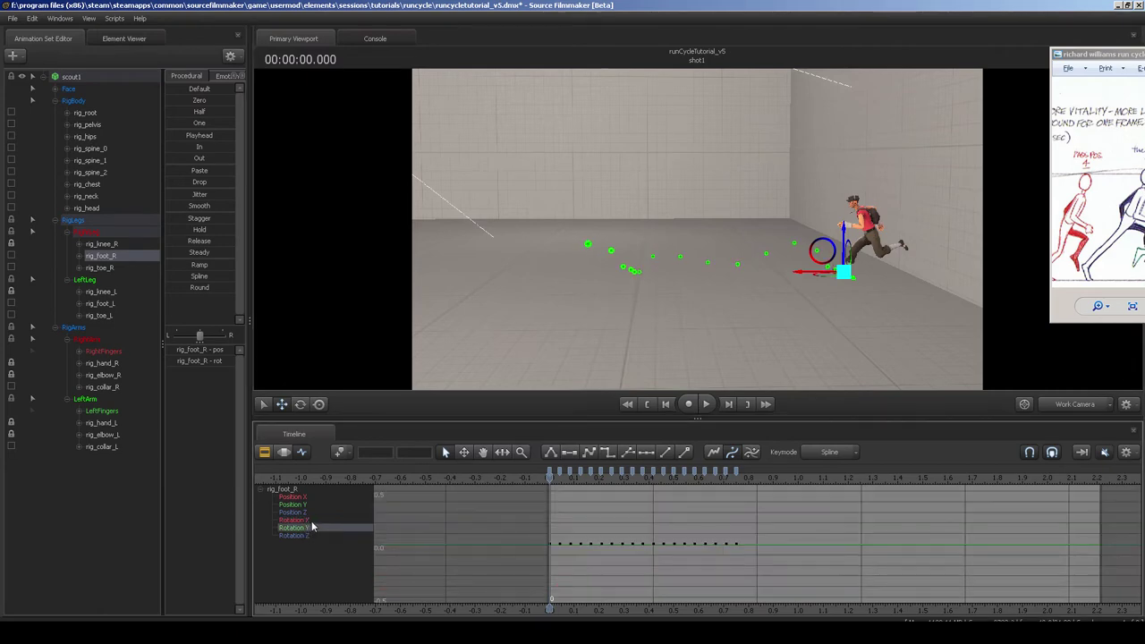
click(310, 522)
middle_drag(584, 551, 608, 547)
scroll(598, 548, down, 1)
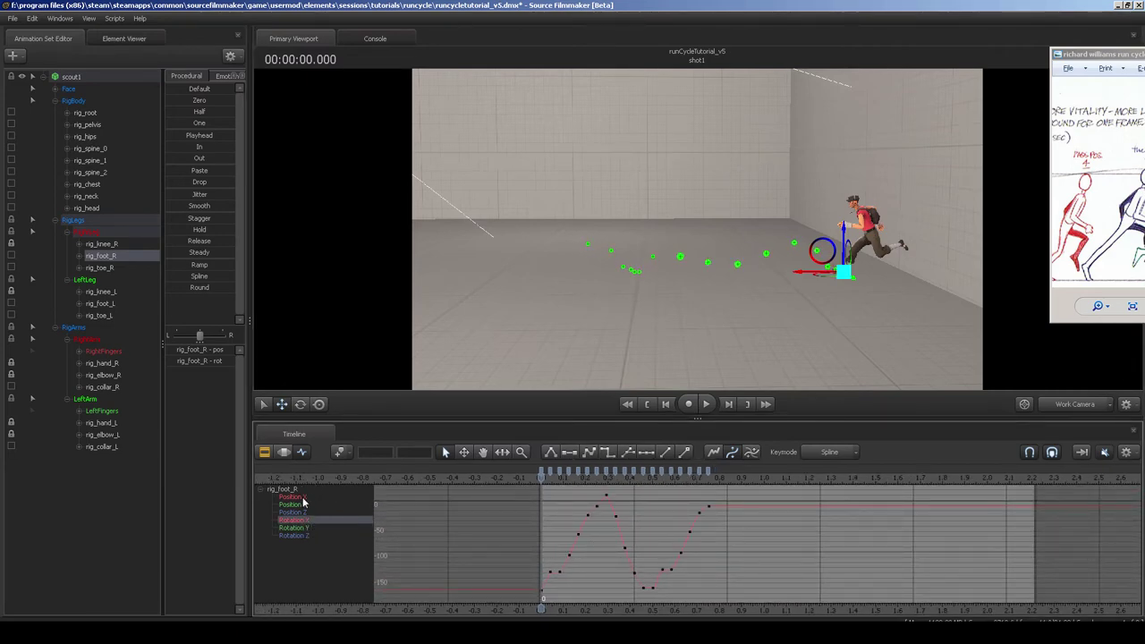
drag(524, 582, 548, 598)
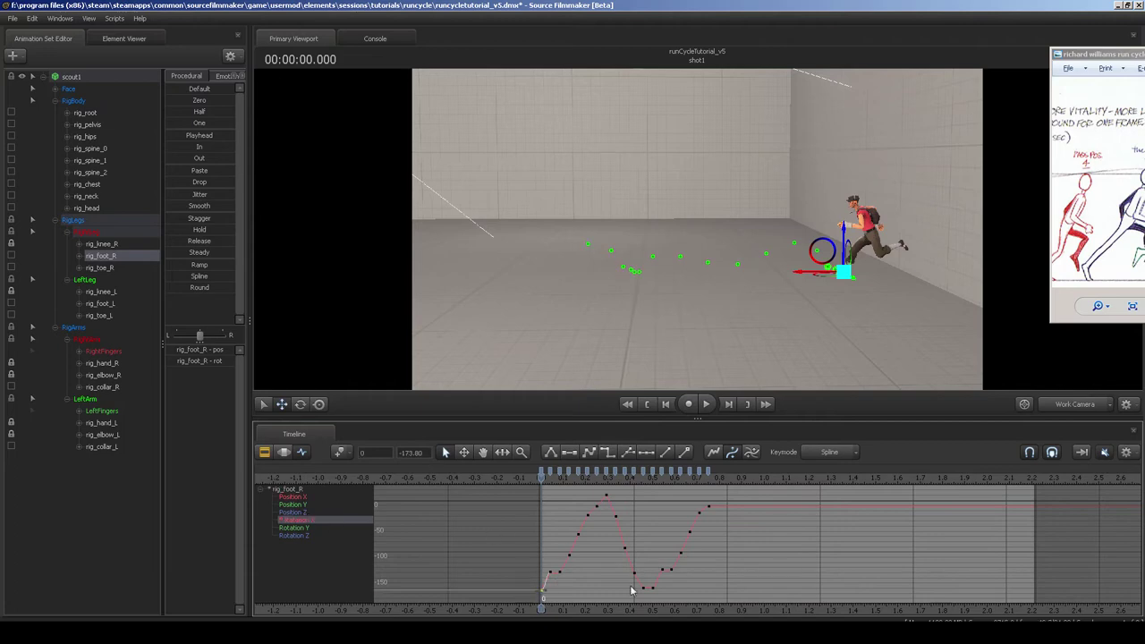
click(644, 590)
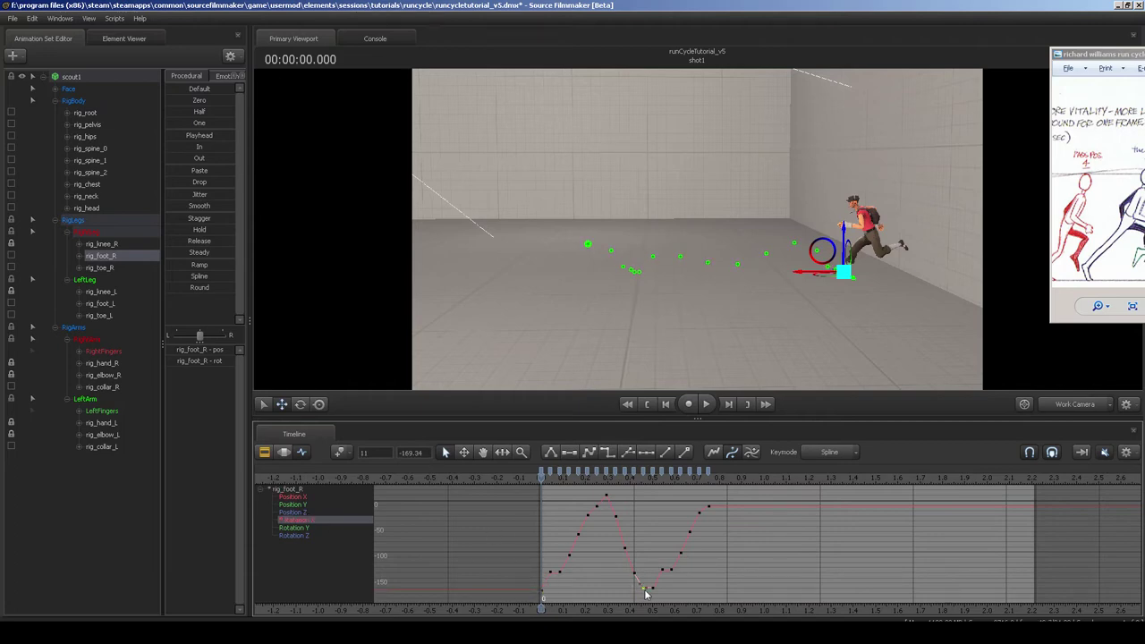
click(654, 522)
Scrub around frame 12 and examine the right foot's contact pose from the Scout's other side.
drag(651, 479, 653, 479)
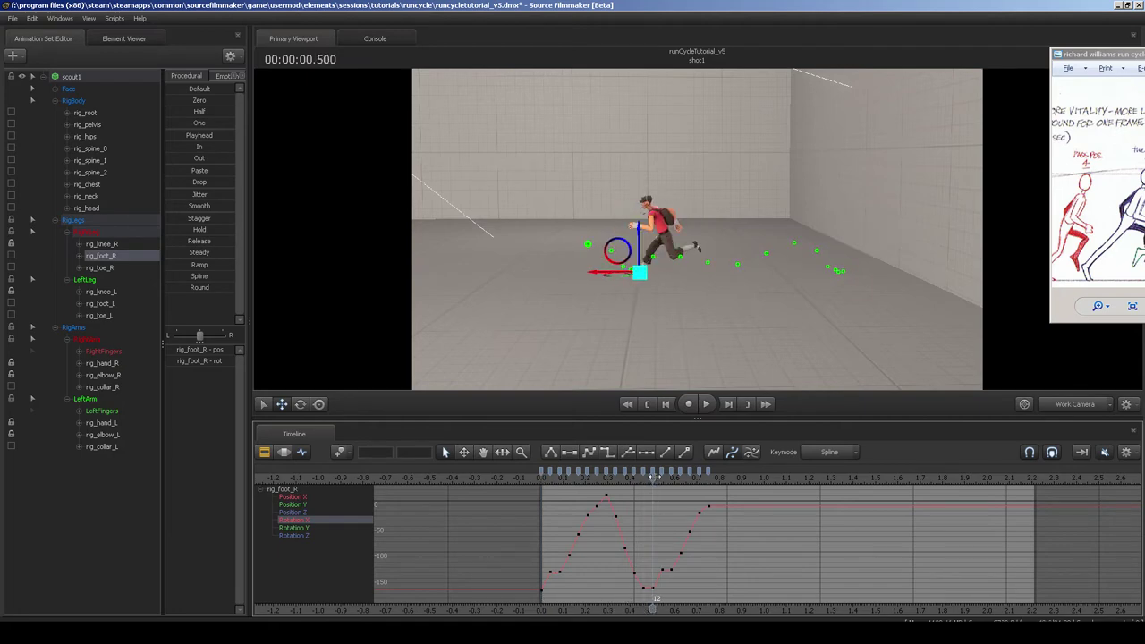
mouse_move(654, 480)
mouse_down()
mouse_move(643, 480)
mouse_move(653, 481)
mouse_up()
drag(660, 251, 660, 251)
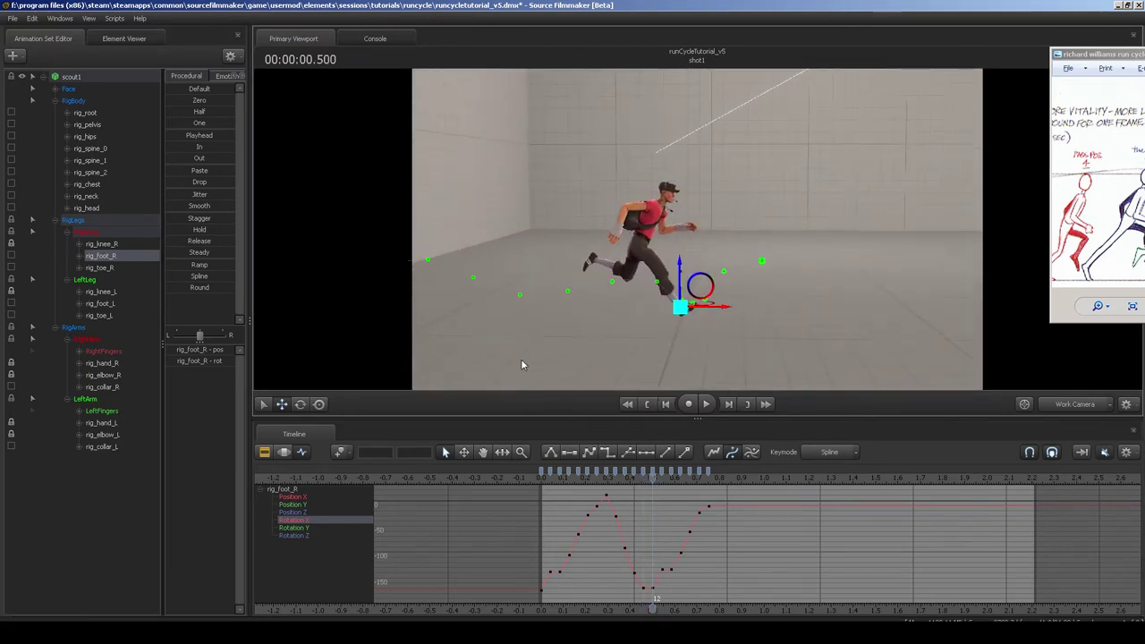
drag(638, 335, 638, 336)
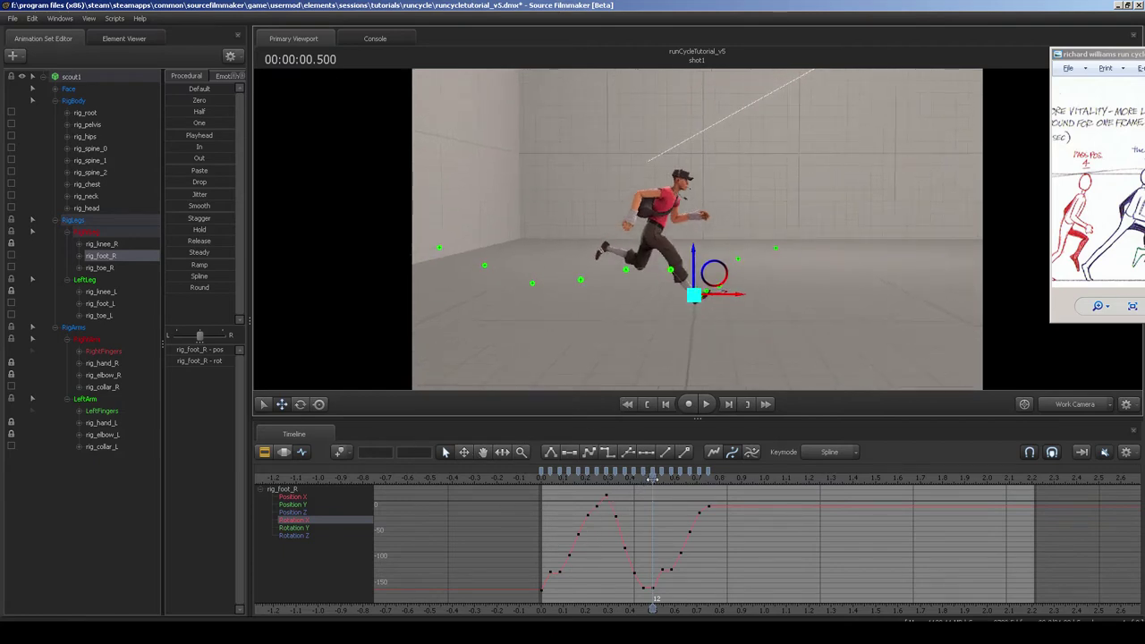
mouse_move(652, 480)
mouse_down()
mouse_move(560, 497)
mouse_move(651, 501)
mouse_up()
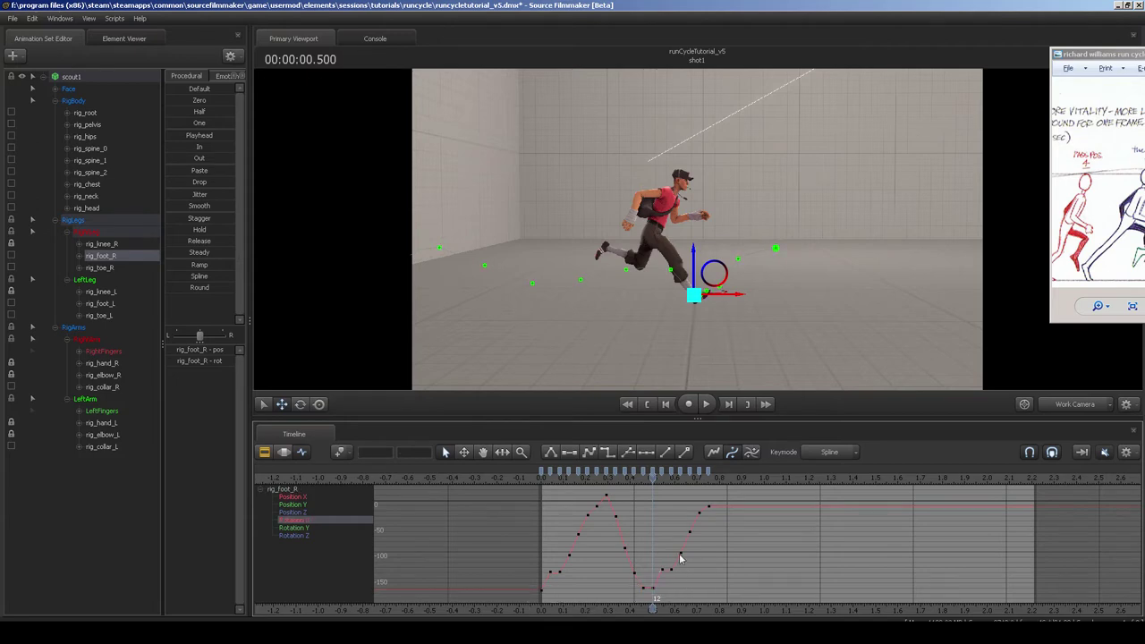
drag(678, 264, 677, 264)
key(a)
key(s)
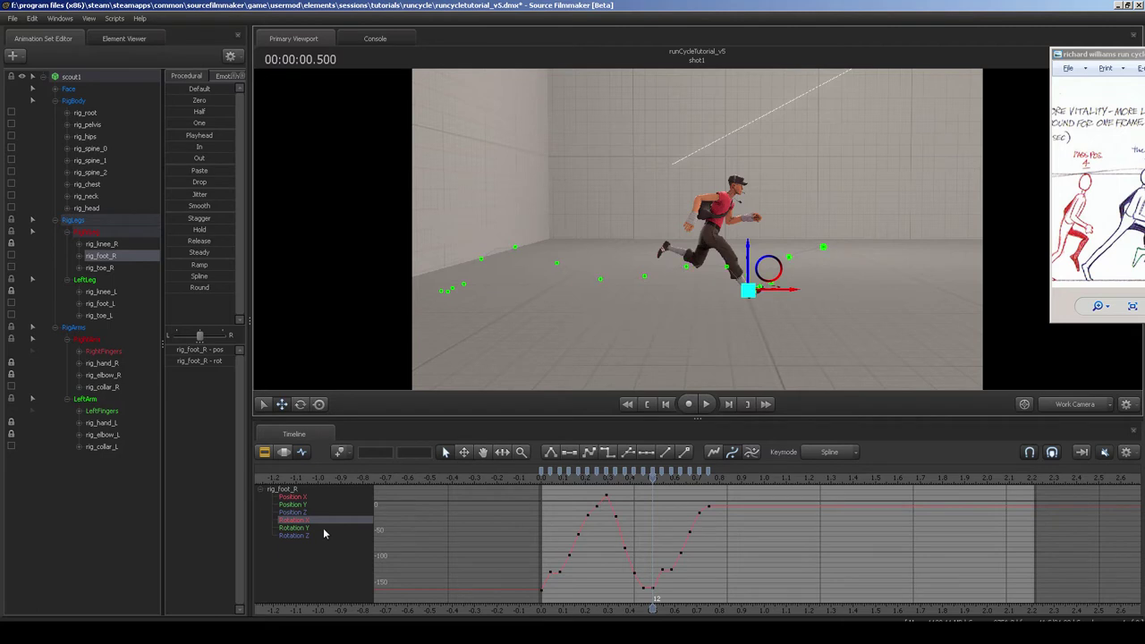
Copy the right foot's Rotation X key from frame 0 onto the low keys at frames 11 and 12, then show Rotation Y.
drag(549, 586, 529, 607)
drag(428, 455, 354, 457)
key(ctrl+c)
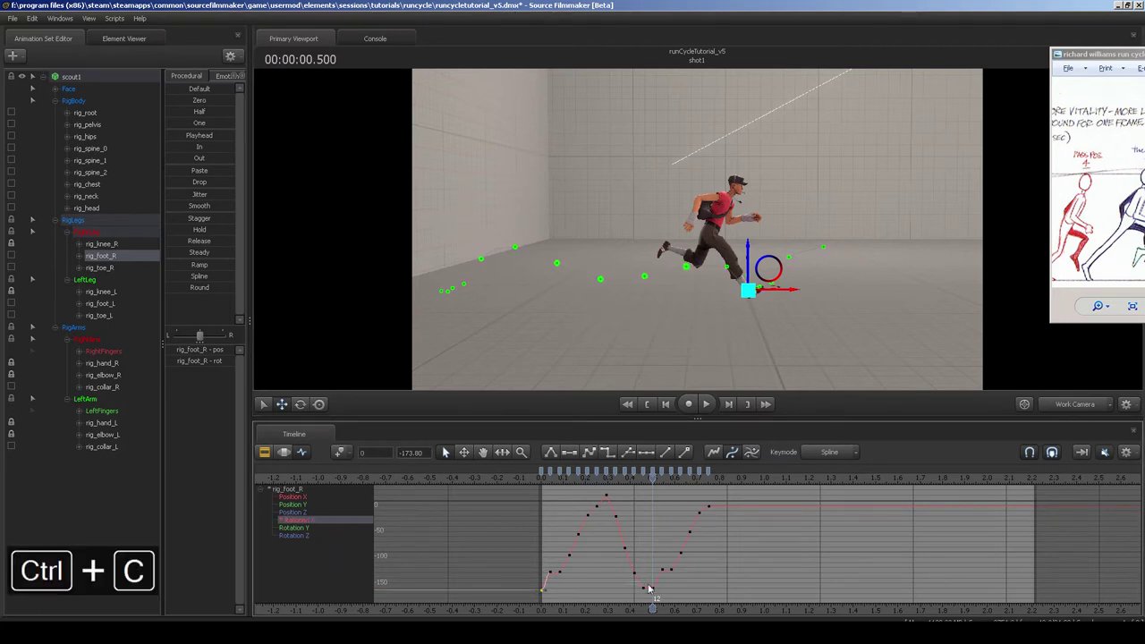
click(646, 587)
key(ctrl+v)
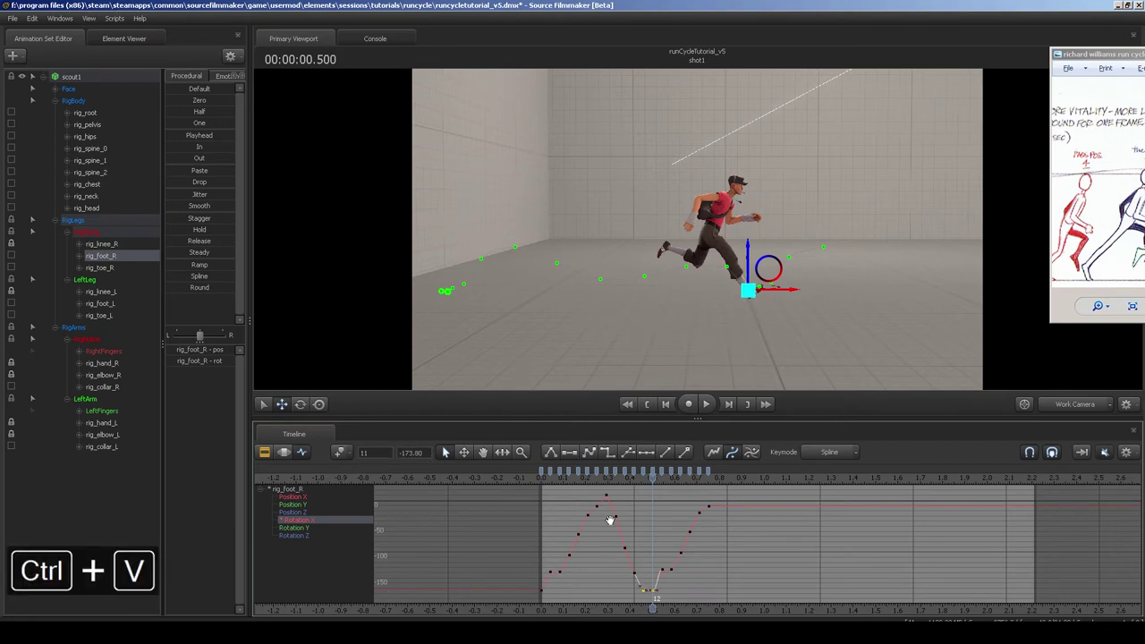
click(320, 529)
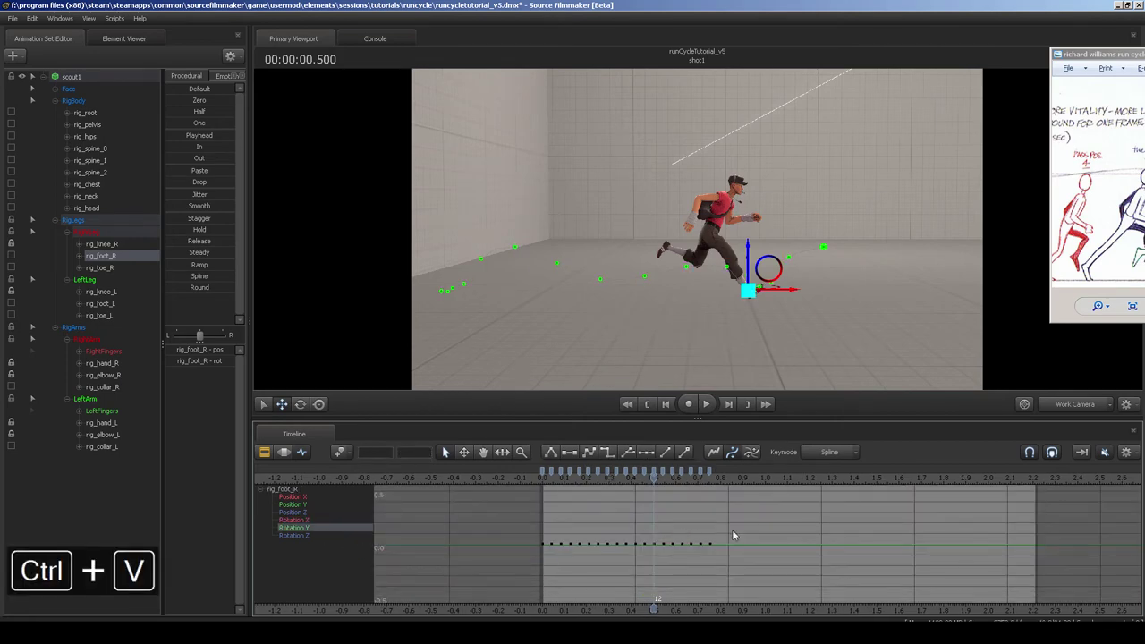
Check the first keyframe's values on the right foot's Rotation Z and Position Z curves.
click(310, 535)
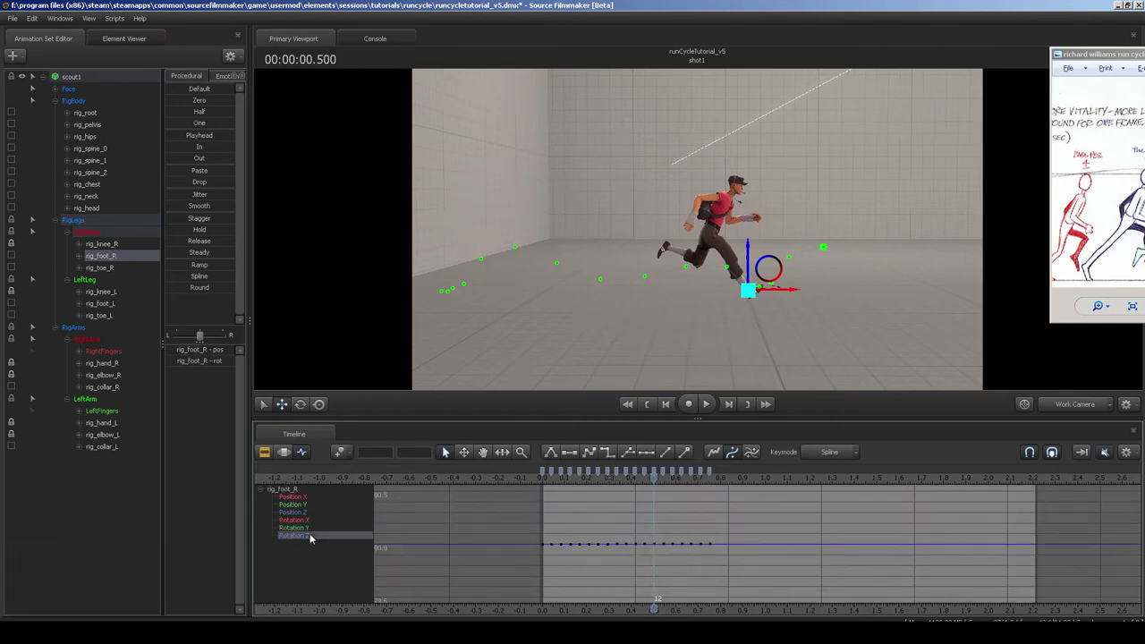
click(543, 544)
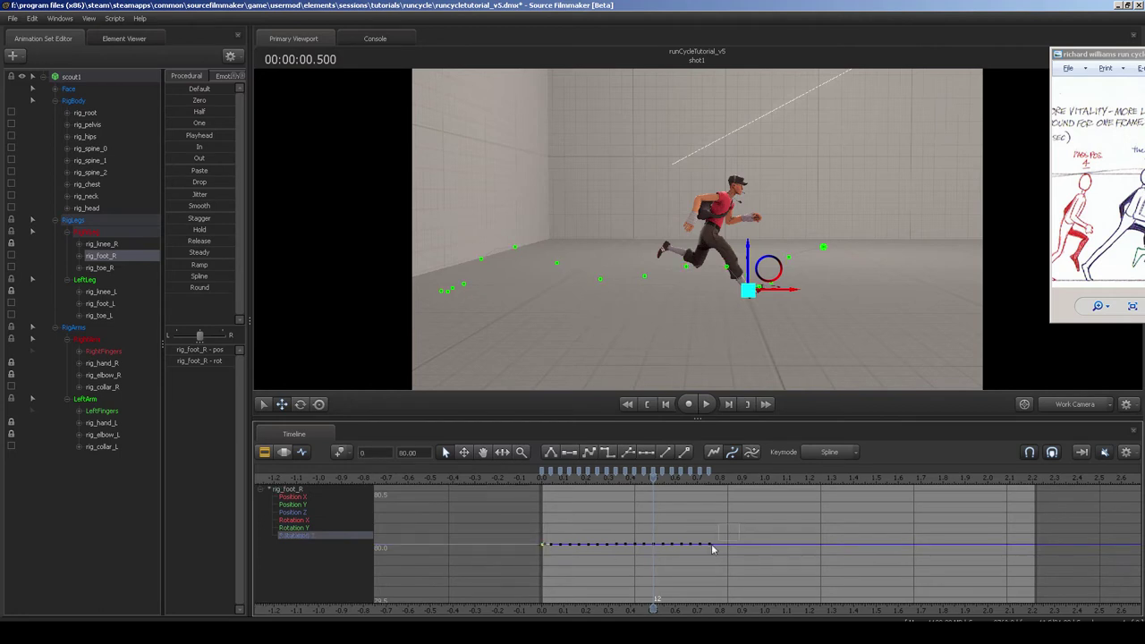
click(302, 513)
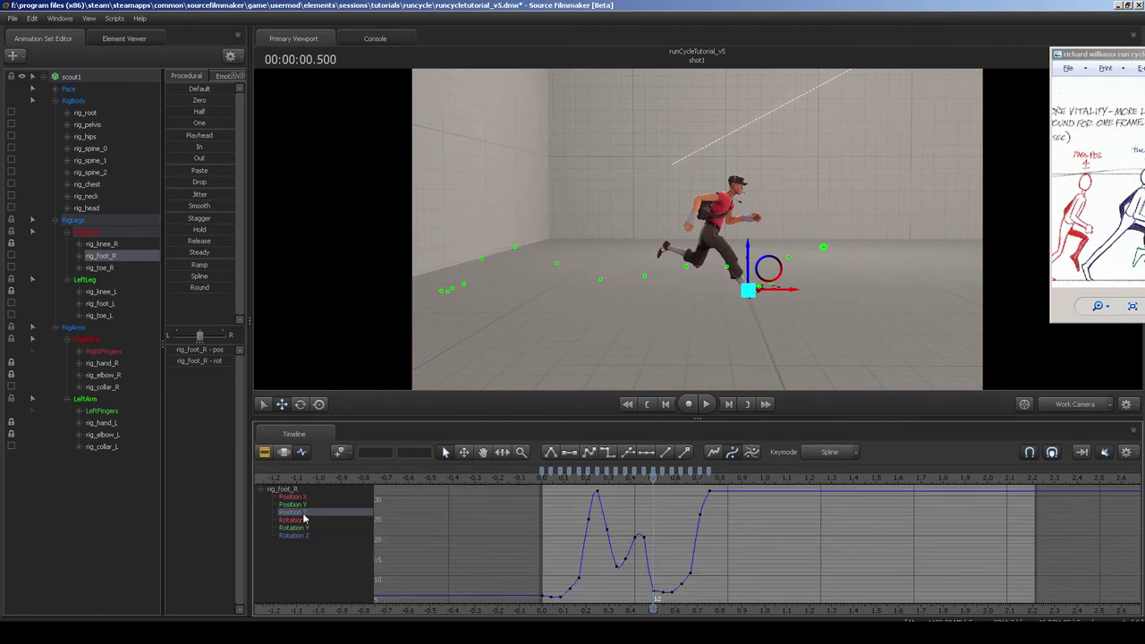
mouse_move(656, 542)
middle_down()
mouse_move(661, 531)
mouse_move(676, 542)
middle_up()
alt+right_drag(676, 542, 668, 540)
alt+middle_drag(668, 540, 663, 541)
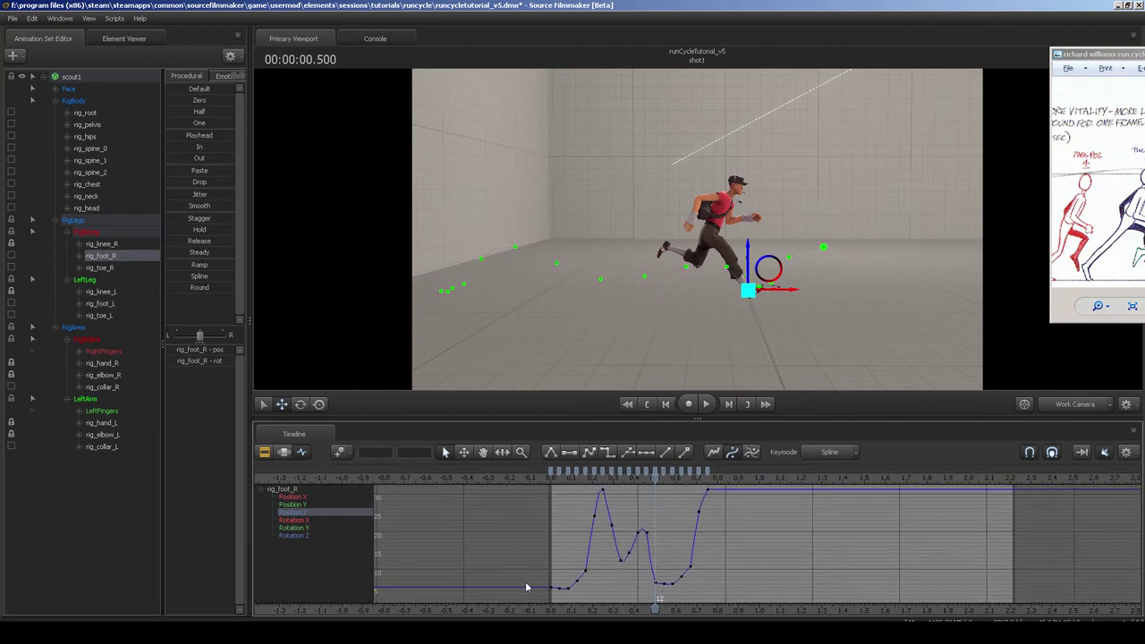
drag(520, 580, 553, 597)
middle_drag(668, 552, 664, 552)
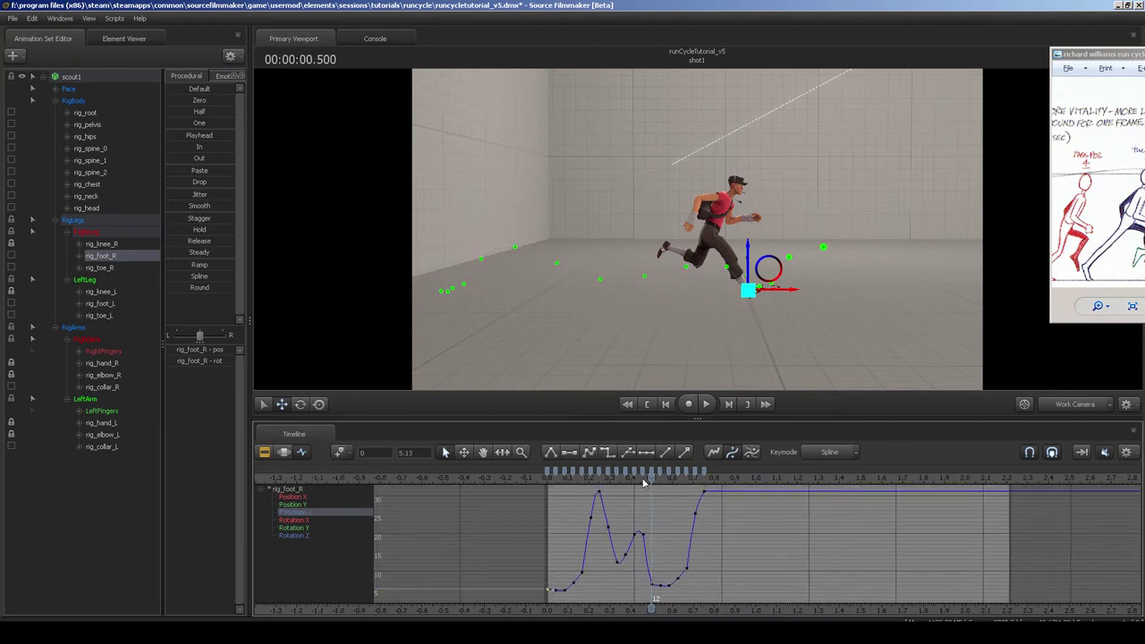
Move to frame 13 and inspect the right foot's ground contact close up in the viewport.
drag(651, 482, 660, 482)
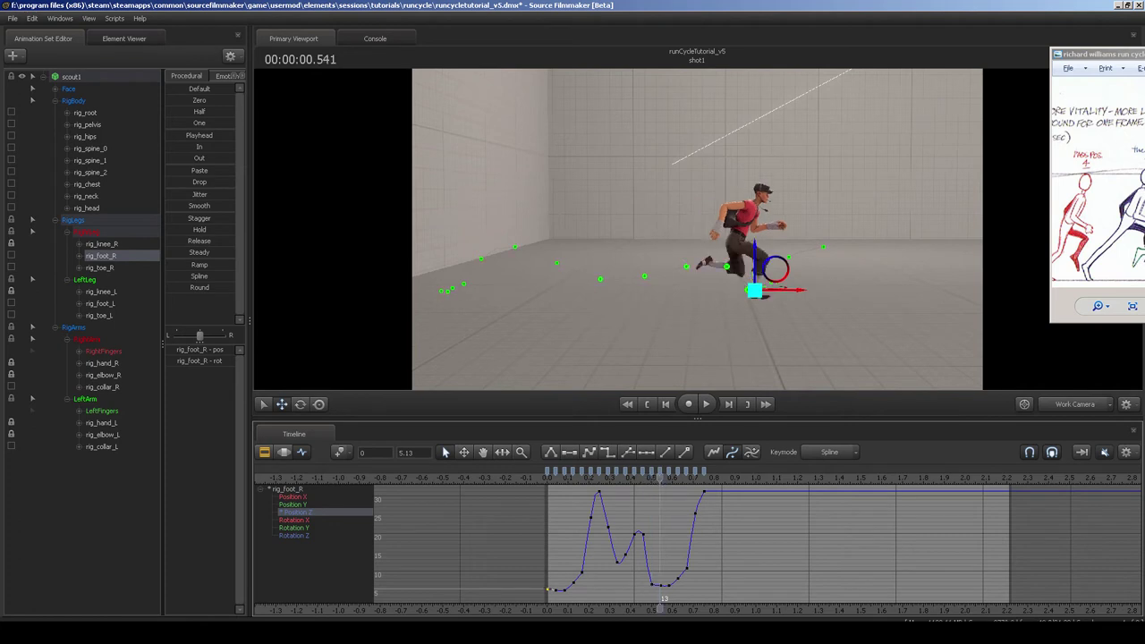
alt+drag(747, 275, 752, 258)
alt+right_drag(752, 257, 770, 253)
alt+middle_drag(770, 254, 685, 186)
alt+right_drag(686, 186, 688, 345)
alt+middle_drag(688, 346, 677, 307)
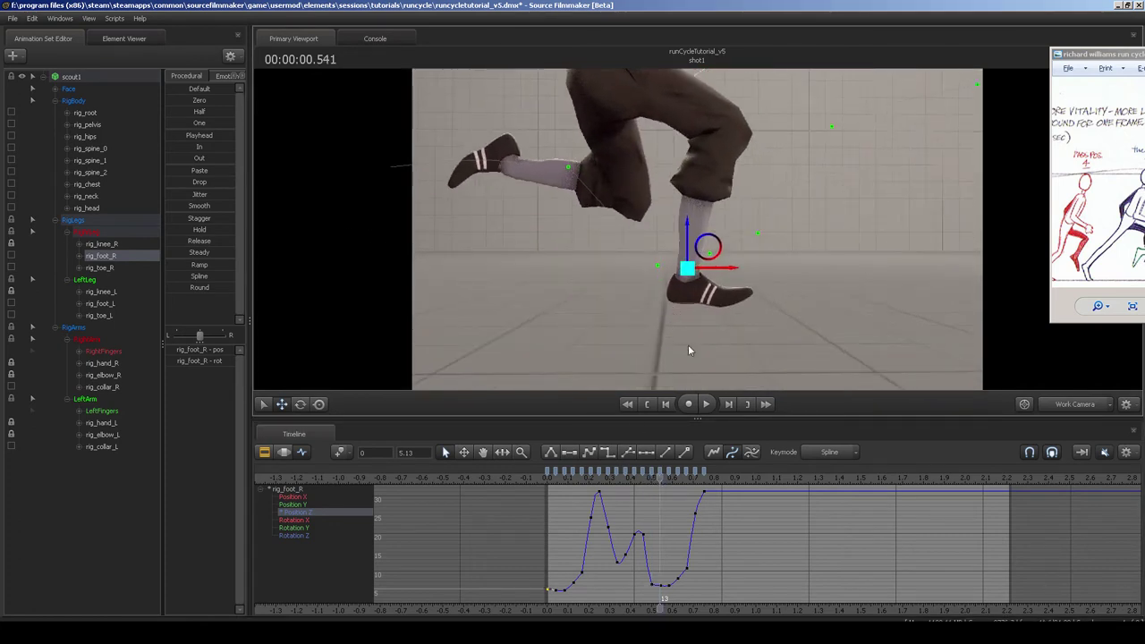
click(765, 584)
drag(690, 230, 684, 284)
key(ctrl+z)
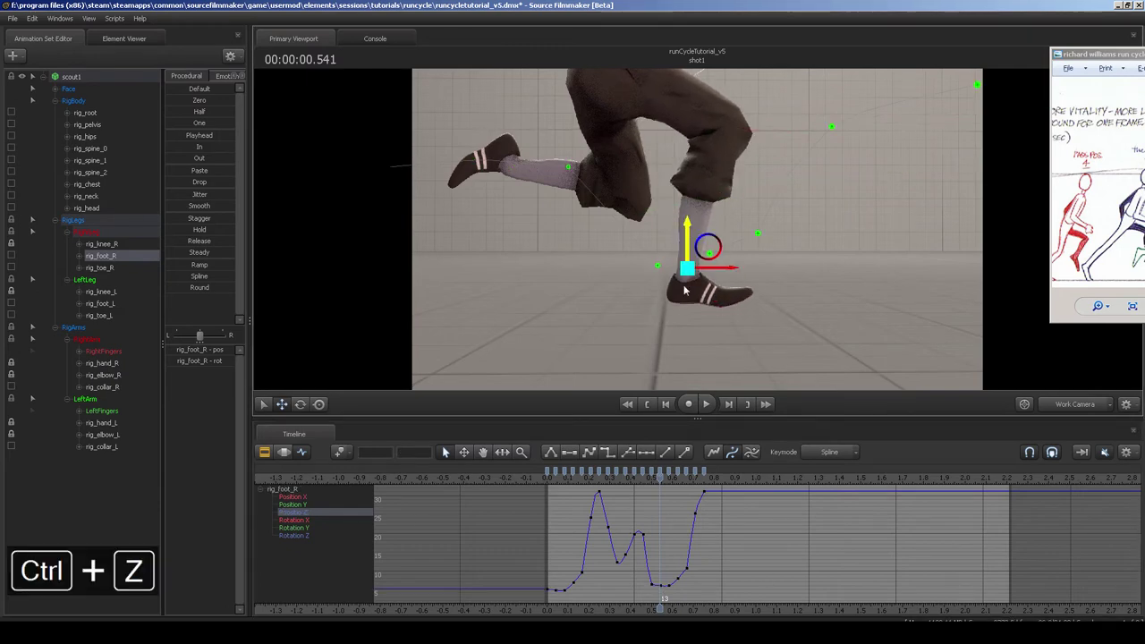
Lower all of the right foot's Position Z keys from frame 12 onward so the frame 12 key sits at about 5.12.
middle_drag(714, 539, 725, 545)
alt+right_drag(725, 545, 718, 542)
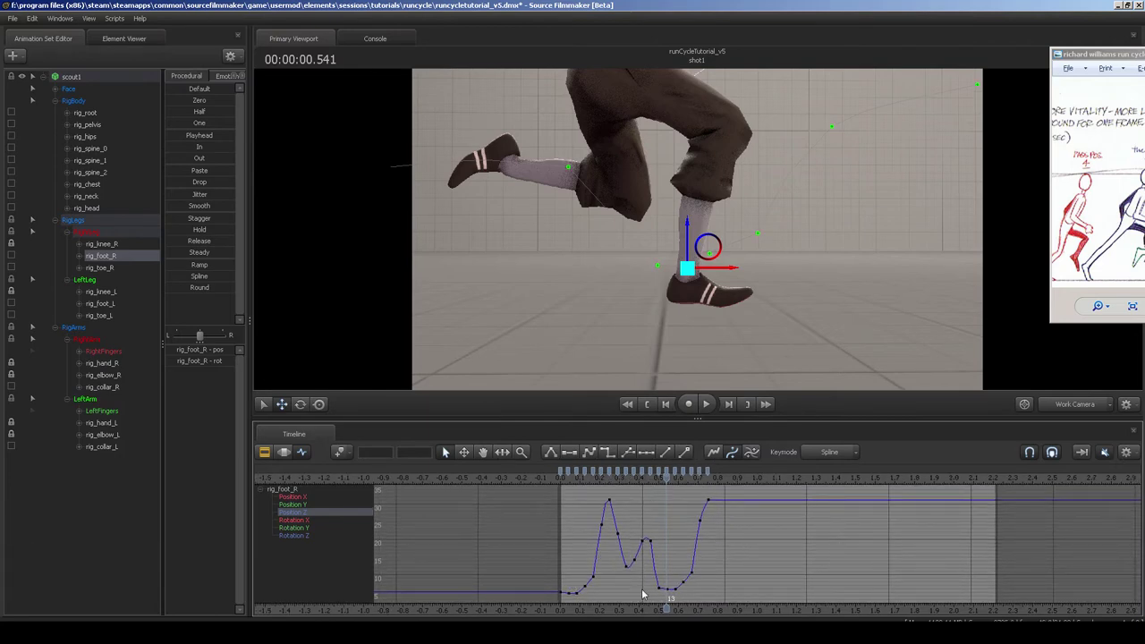
middle_drag(662, 567, 663, 566)
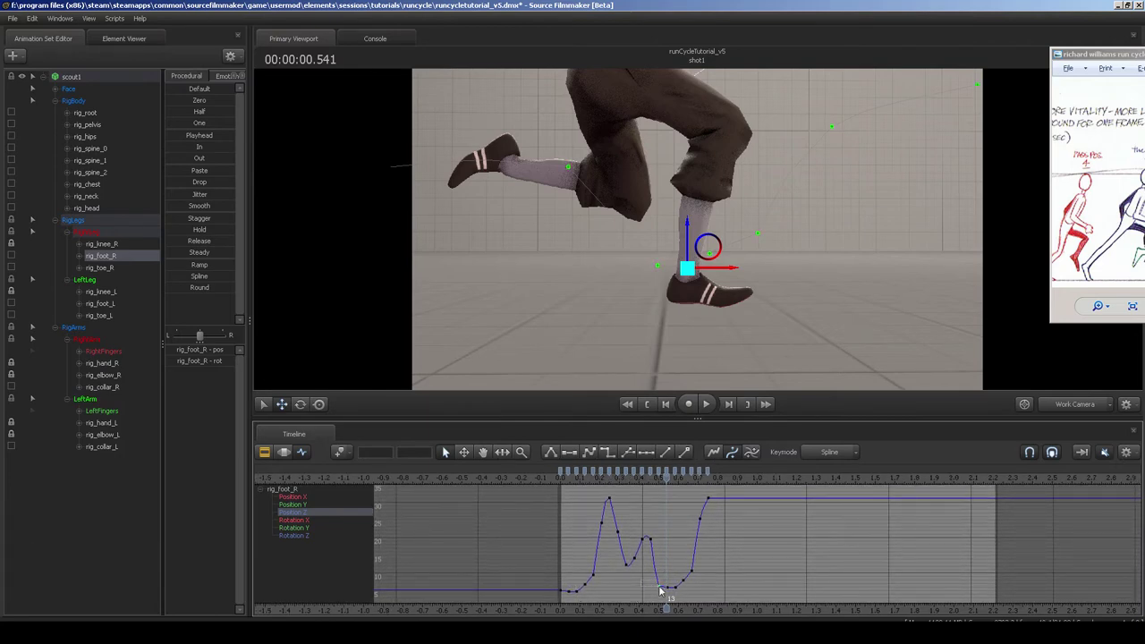
drag(661, 589, 661, 590)
click(740, 557)
drag(527, 581, 563, 598)
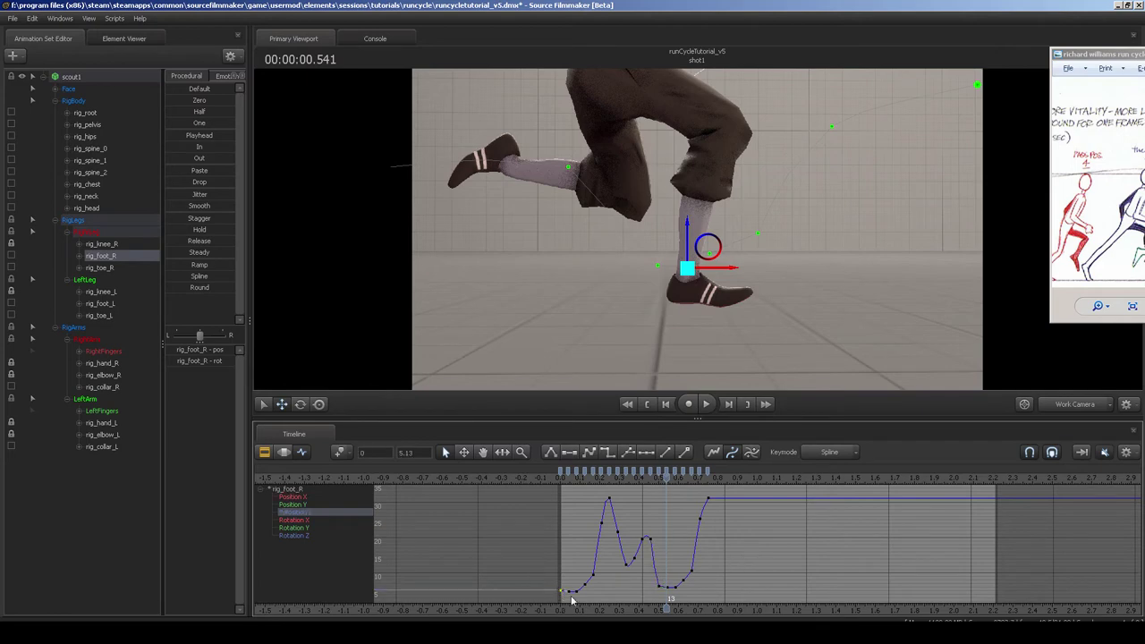
click(723, 542)
drag(716, 487, 661, 598)
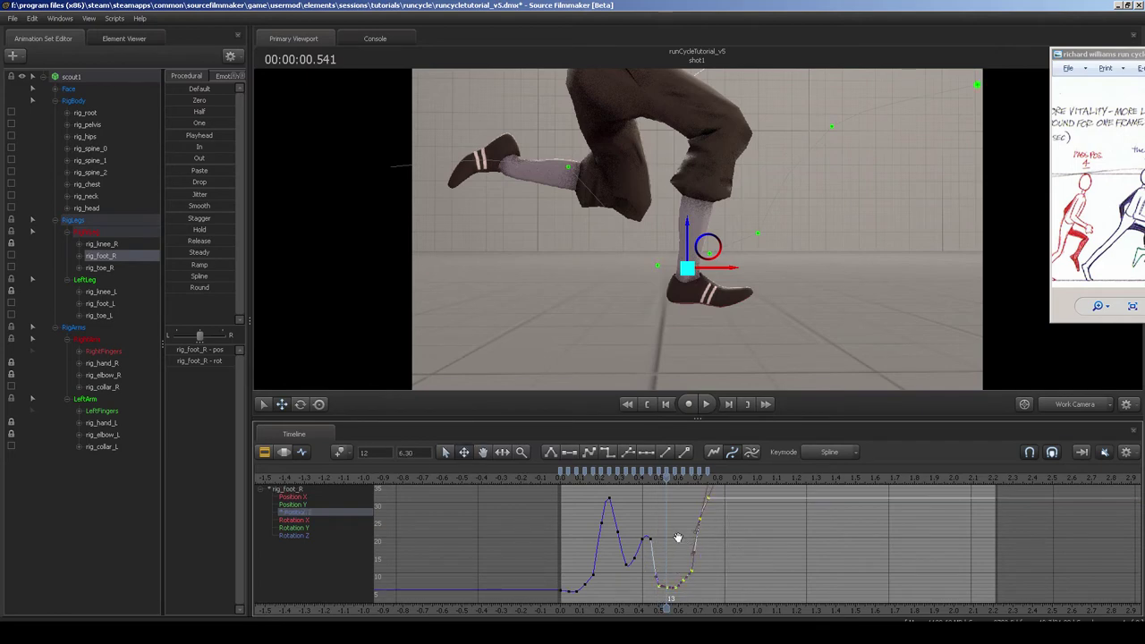
drag(677, 529, 686, 531)
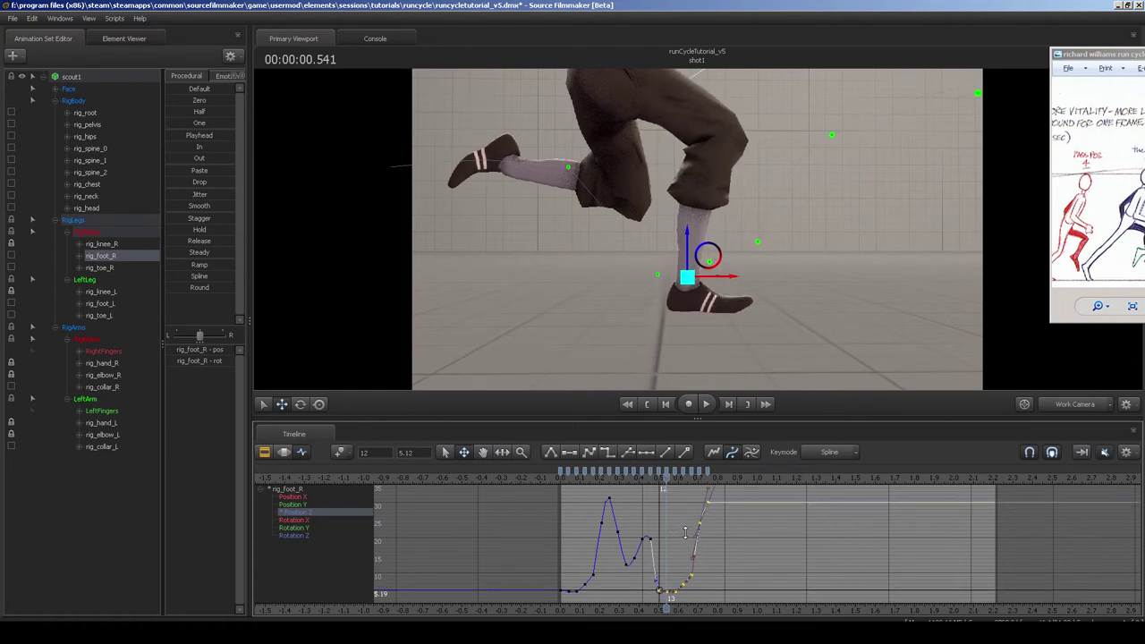
click(771, 542)
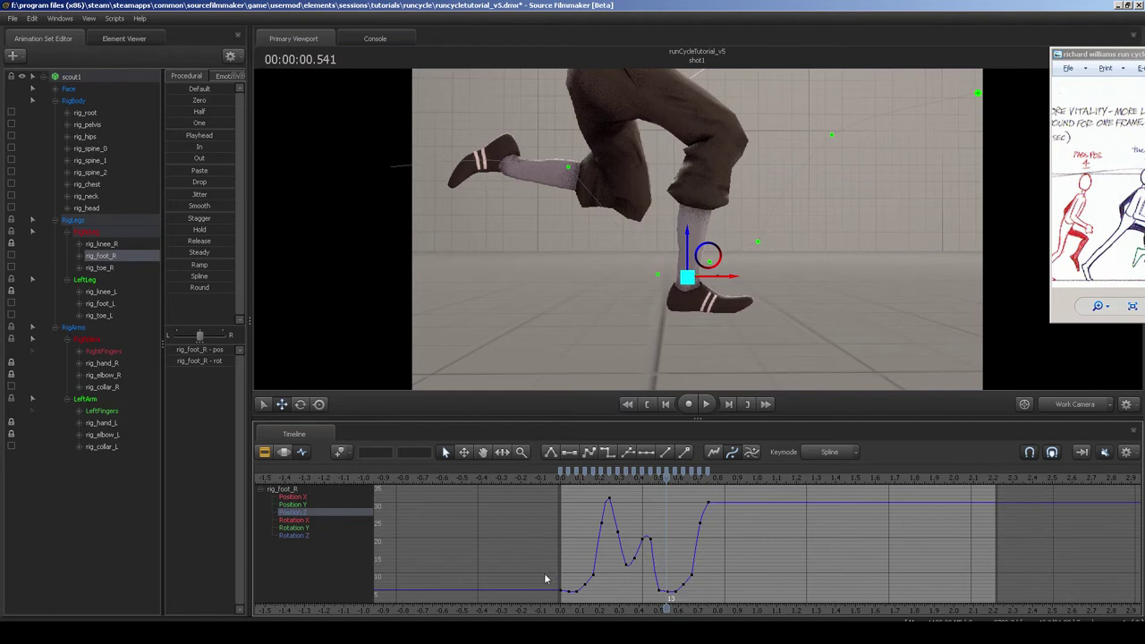
Enter an exact Position Z value for the right foot's key at frame 12 to match the first key.
click(657, 592)
drag(664, 479, 665, 482)
click(417, 452)
key(Return)
drag(667, 479, 664, 480)
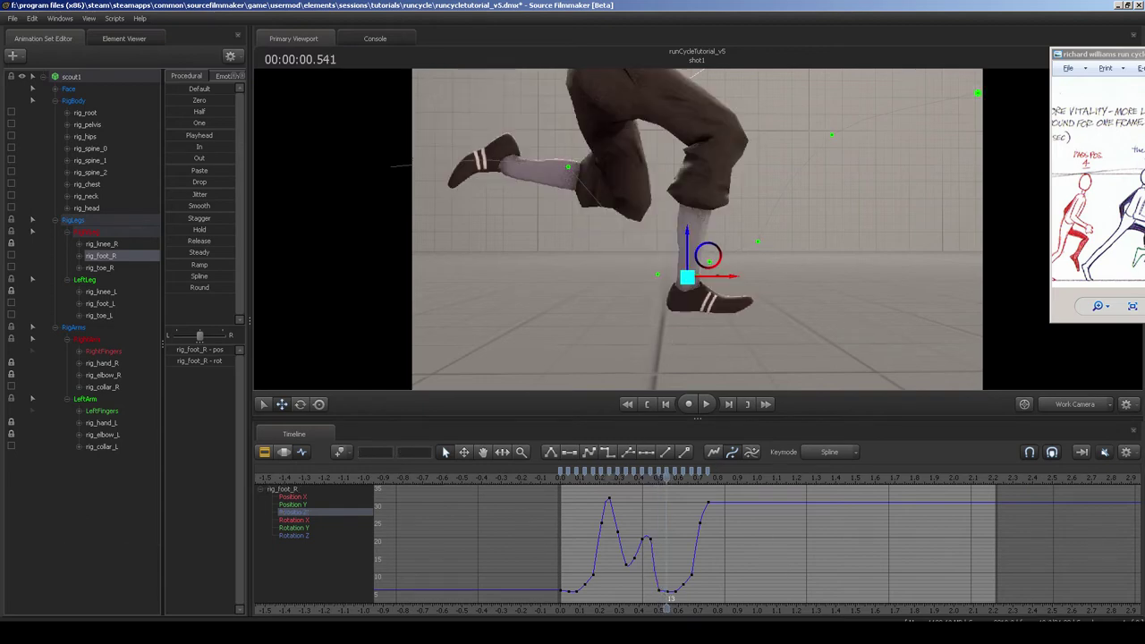
Examine the right foot's Rotation X, Y and Z curves, then its Position Z curve, across both strides.
click(307, 521)
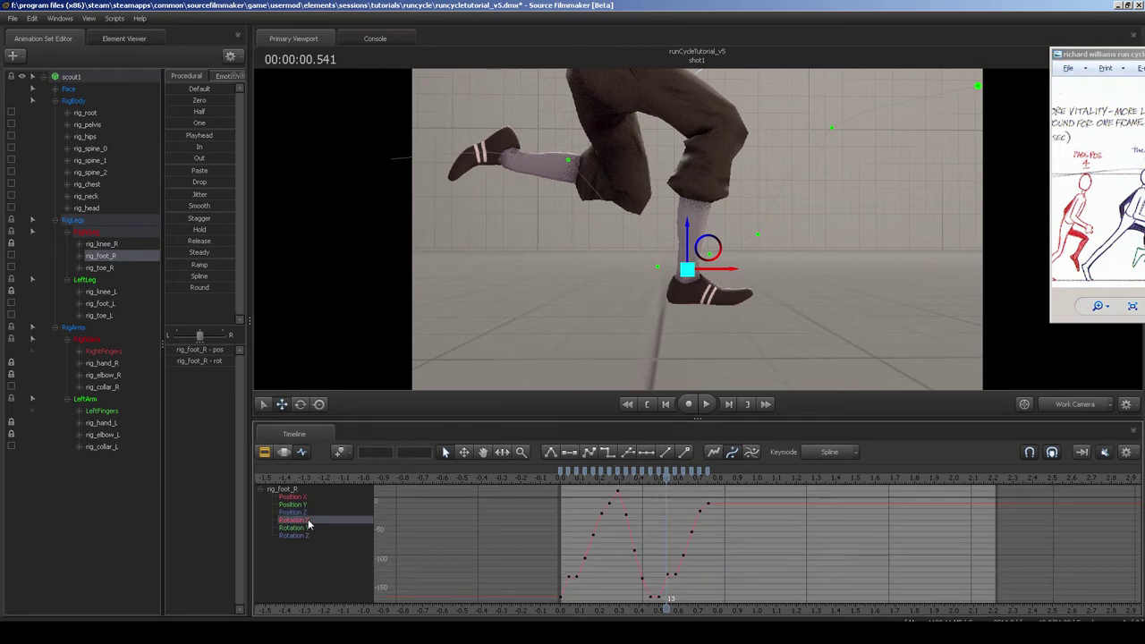
click(305, 529)
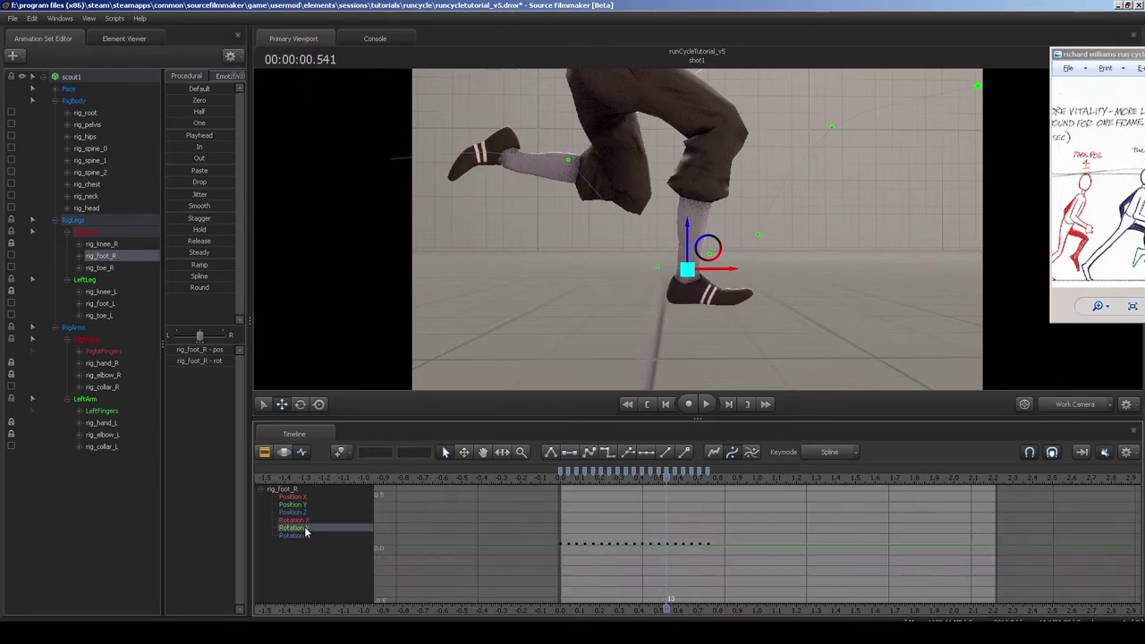
click(304, 533)
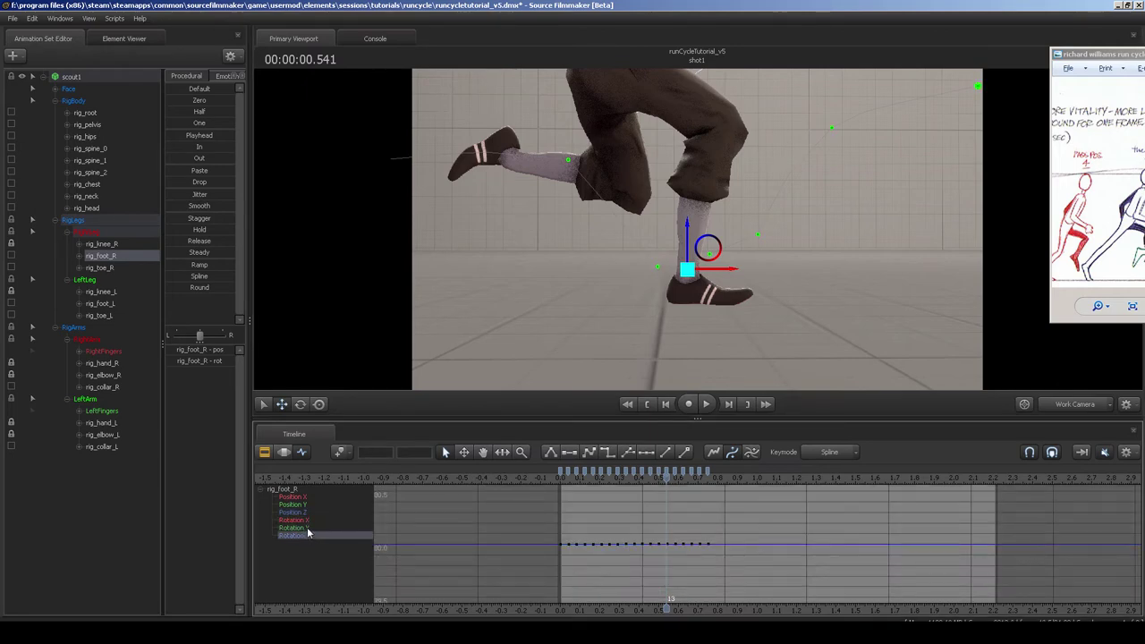
drag(708, 553, 707, 553)
drag(552, 537, 565, 551)
click(610, 521)
click(298, 520)
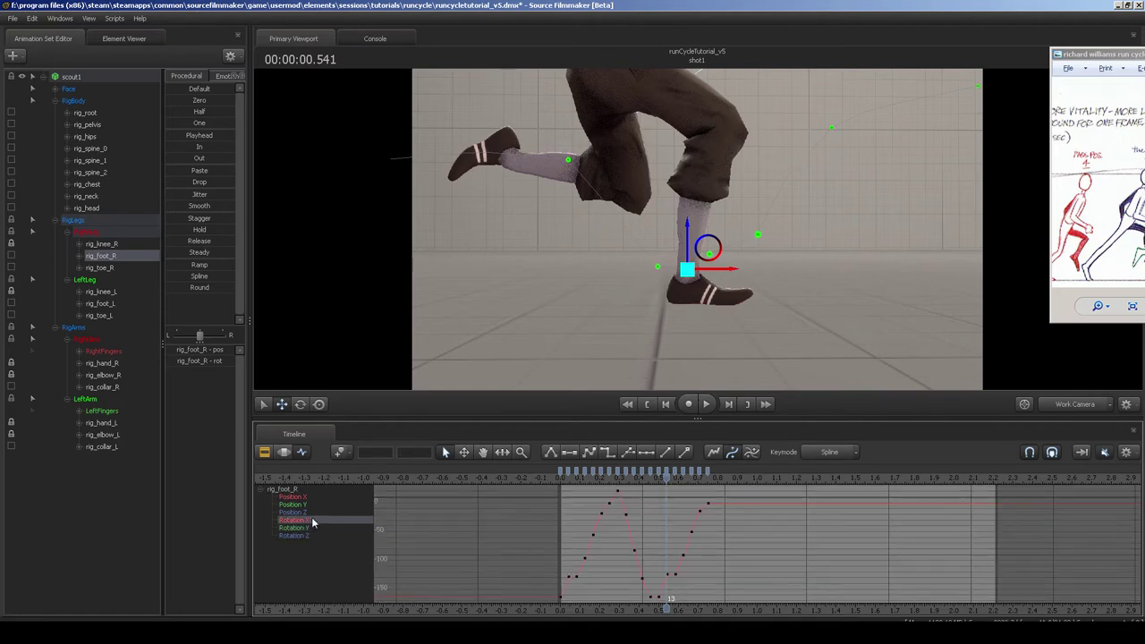
key(f)
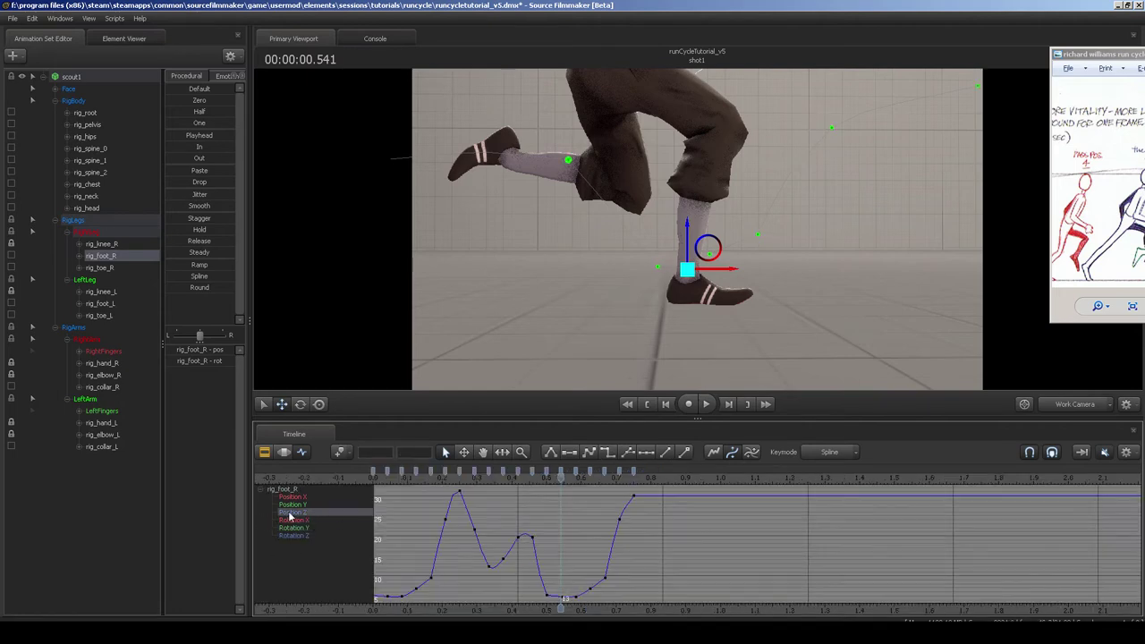
click(293, 513)
key(f)
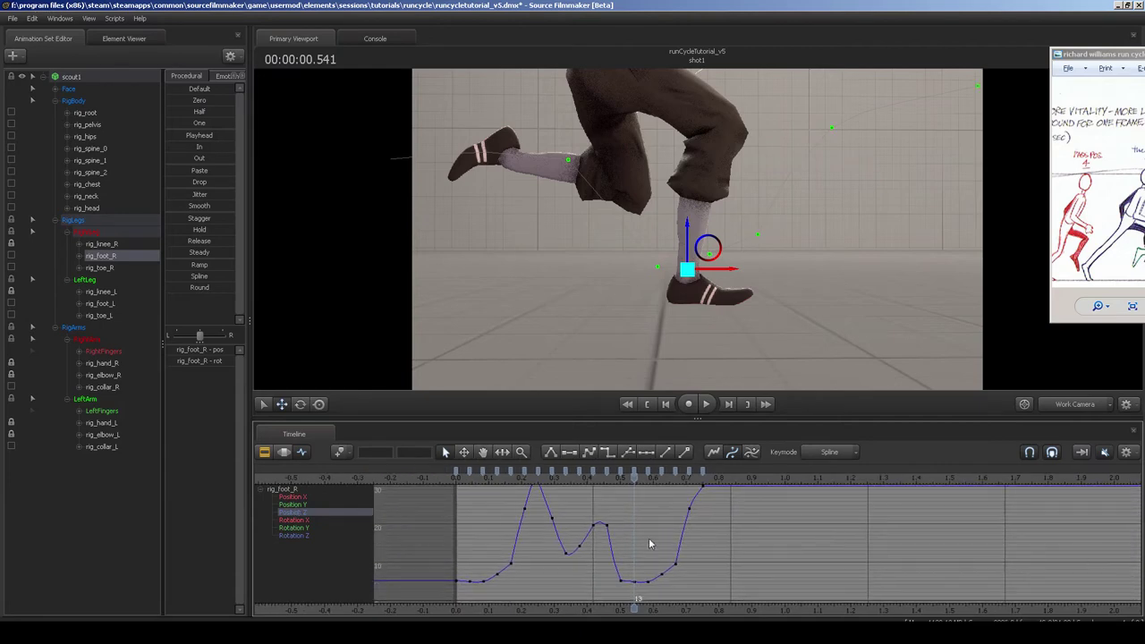
Delete all of the right foot's position and rotation keys after frame 12.
click(300, 492)
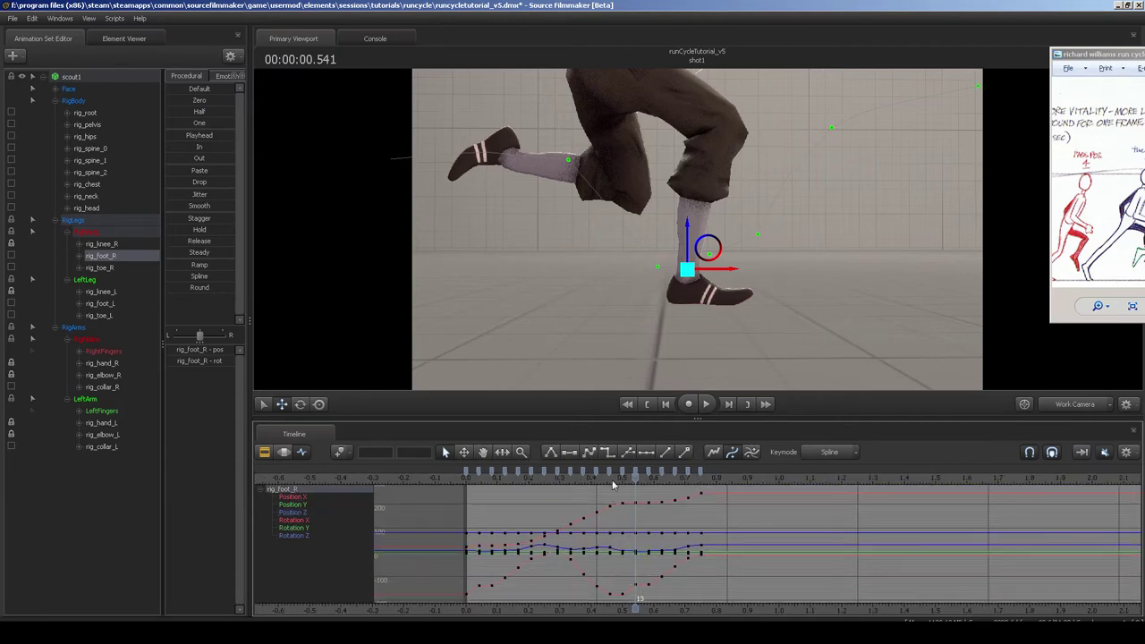
mouse_move(634, 477)
mouse_down()
mouse_move(608, 477)
mouse_move(622, 477)
mouse_up()
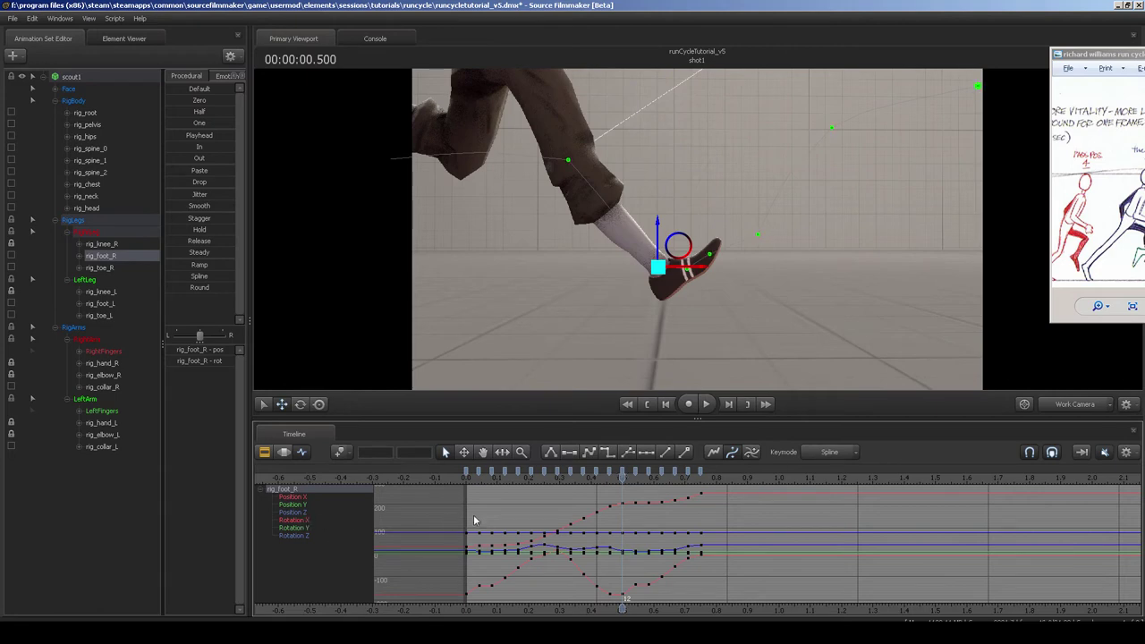
scroll(715, 506, down, 4)
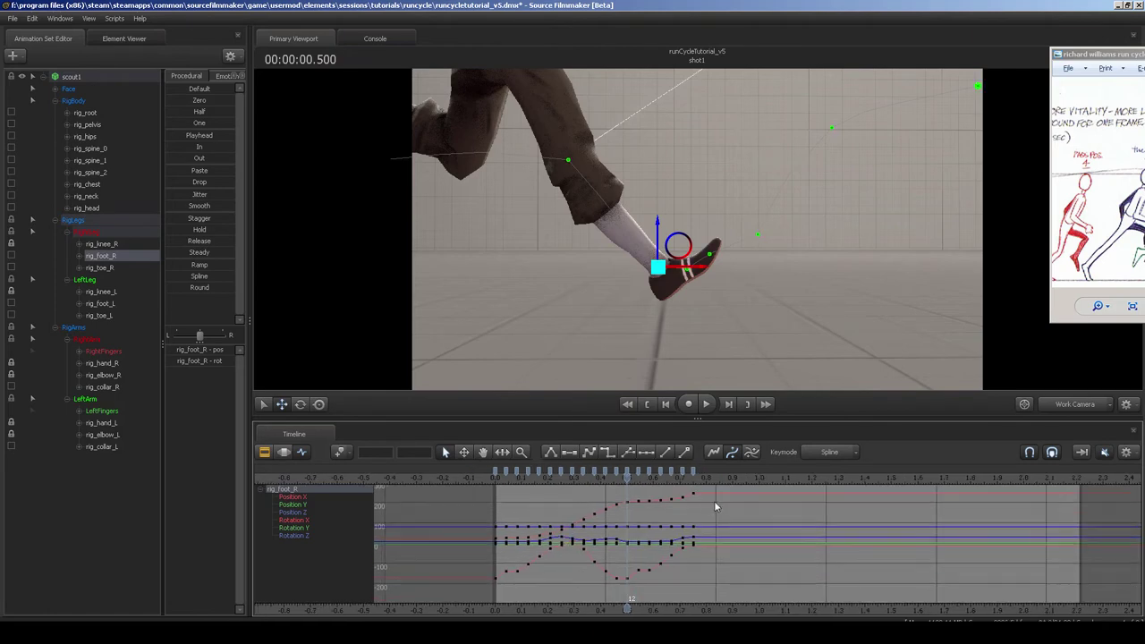
drag(716, 492, 637, 582)
key(Delete)
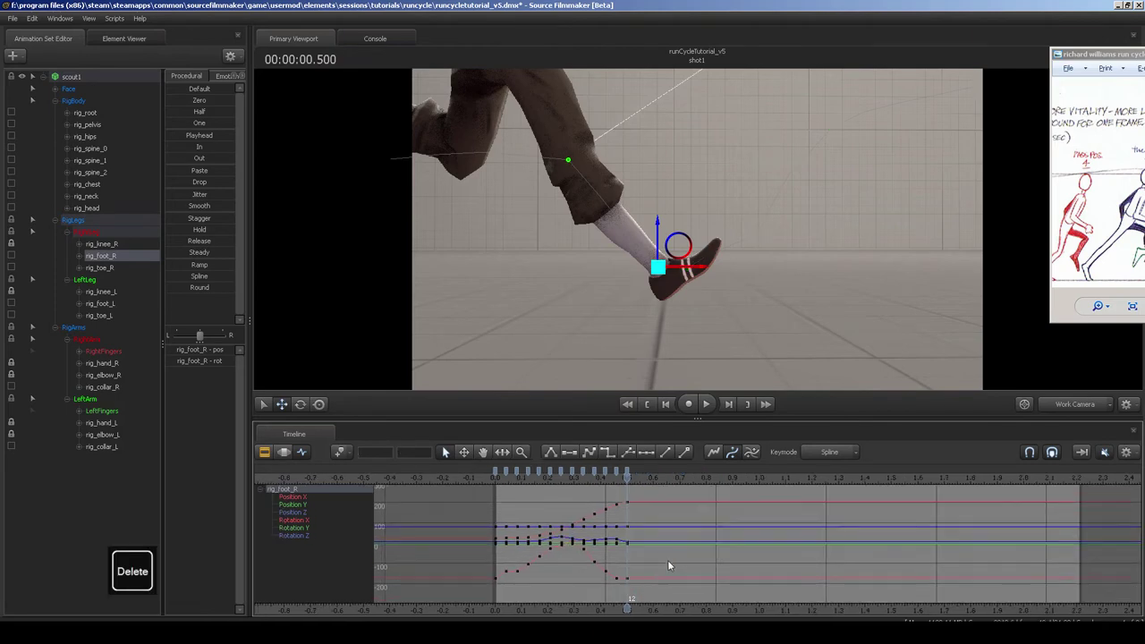
Compare the first and frame 12 keys on the right foot's Position Y, Position Z, Rotation X and Rotation Y curves.
middle_drag(660, 547, 669, 546)
click(304, 507)
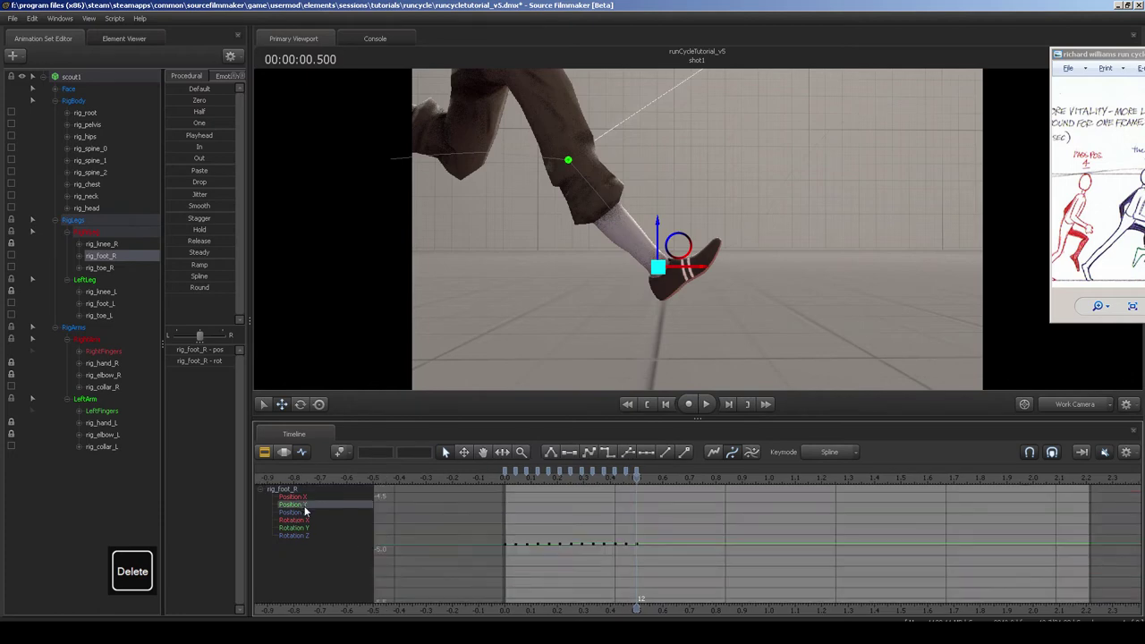
click(305, 513)
click(306, 520)
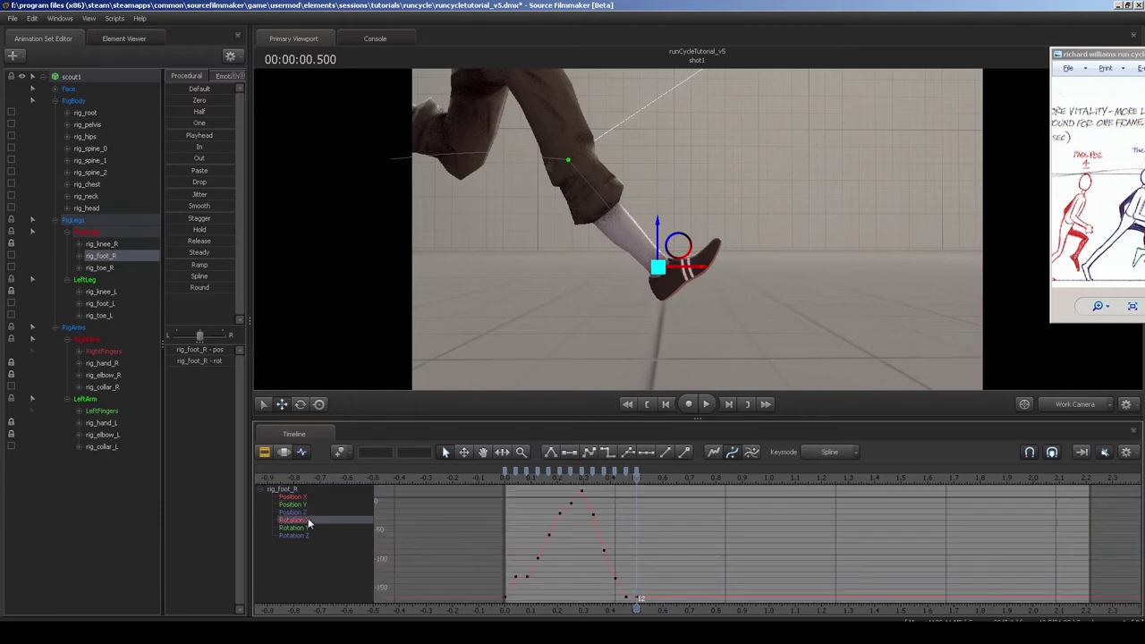
middle_drag(550, 537, 564, 529)
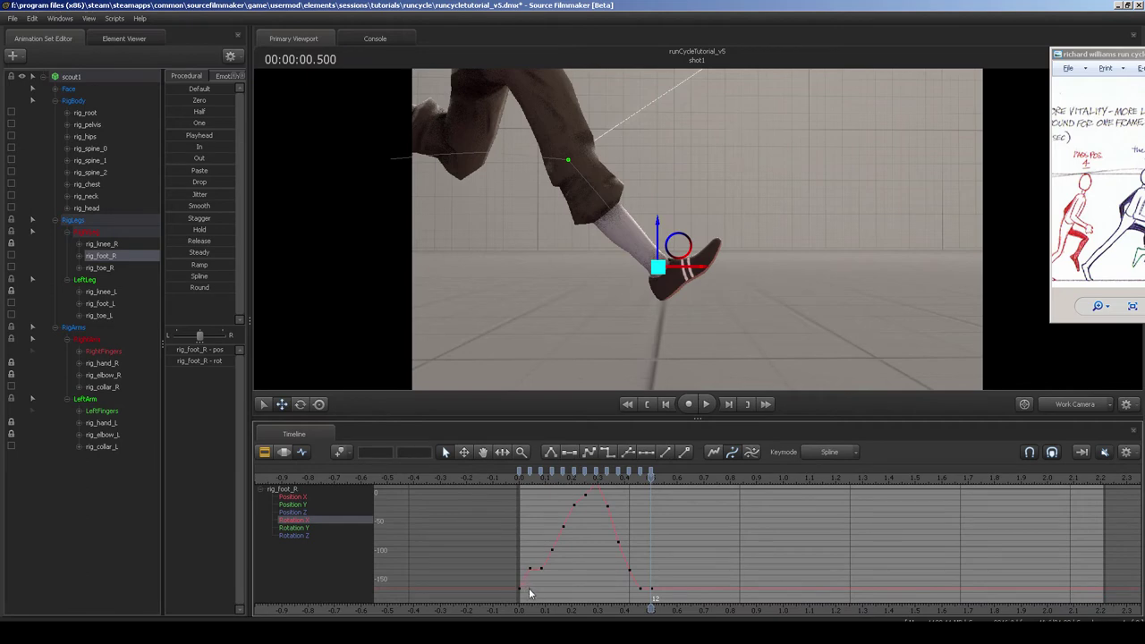
scroll(539, 577, down, 4)
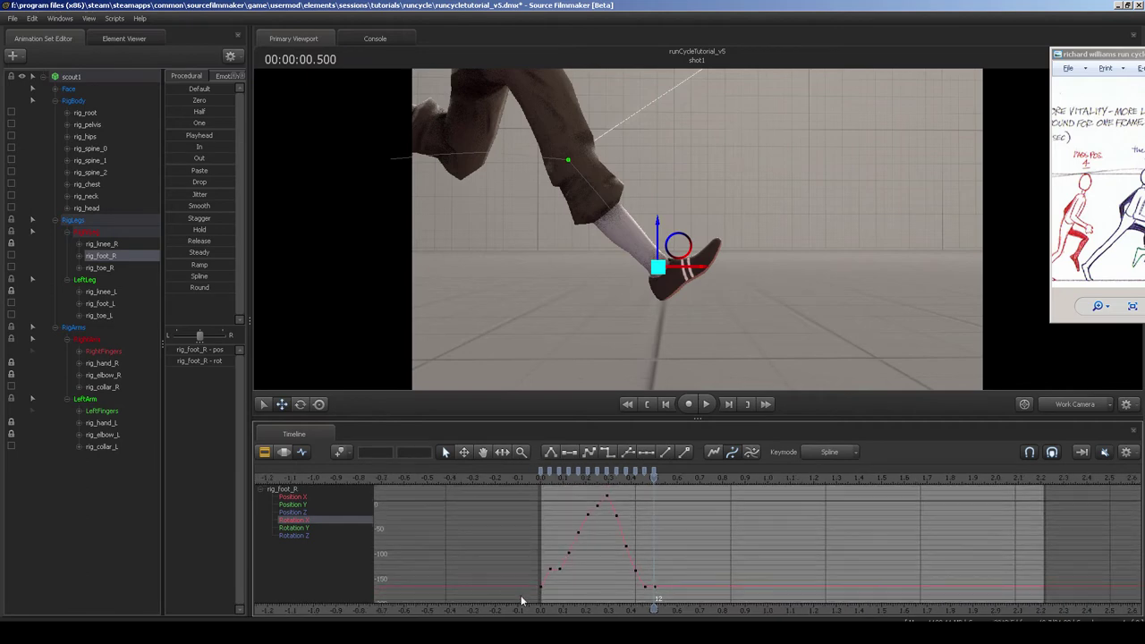
click(540, 585)
click(326, 529)
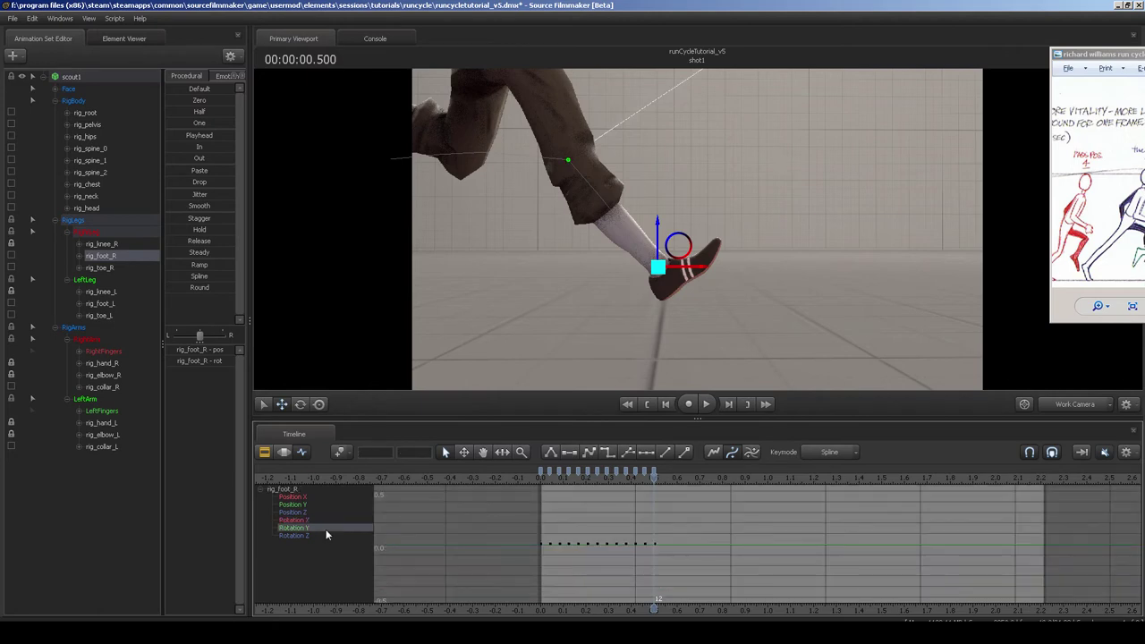
click(324, 513)
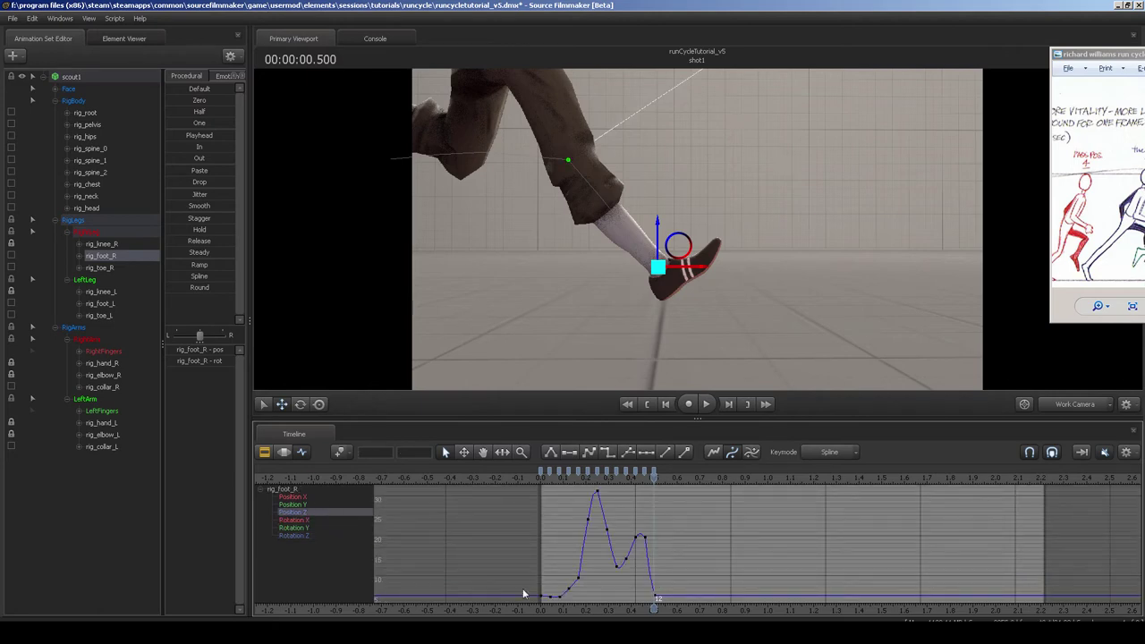
drag(541, 600, 542, 600)
drag(648, 602, 664, 586)
click(698, 543)
Reframe the whole character and compare its pose at frame 0 with the end of the right foot's keyed range.
scroll(686, 238, down, 5)
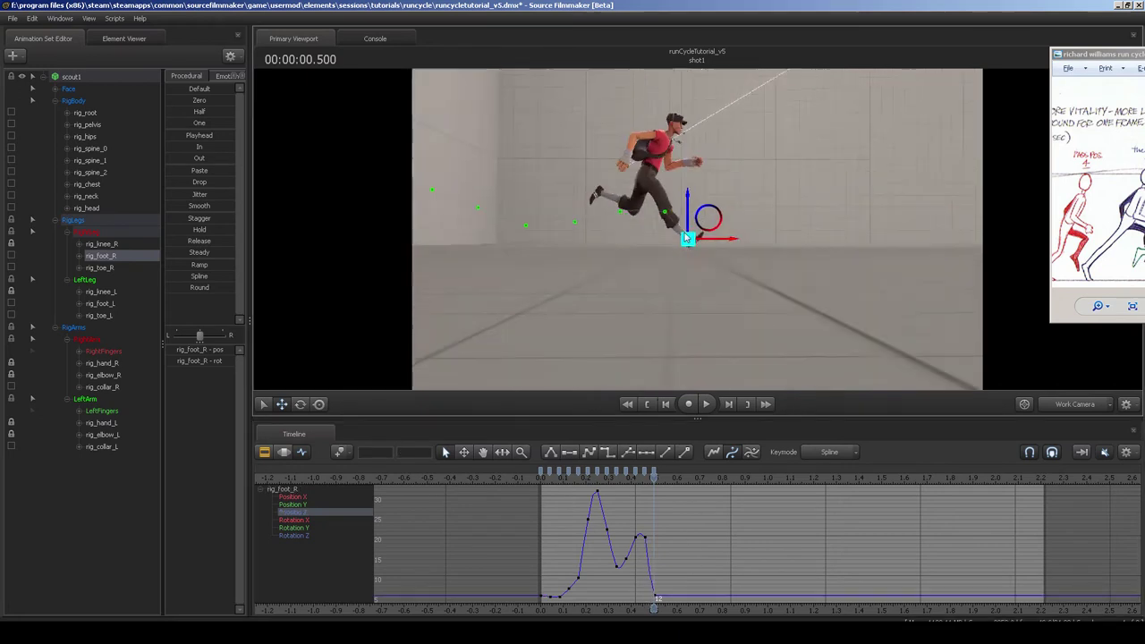
drag(687, 238, 689, 236)
drag(559, 280, 695, 251)
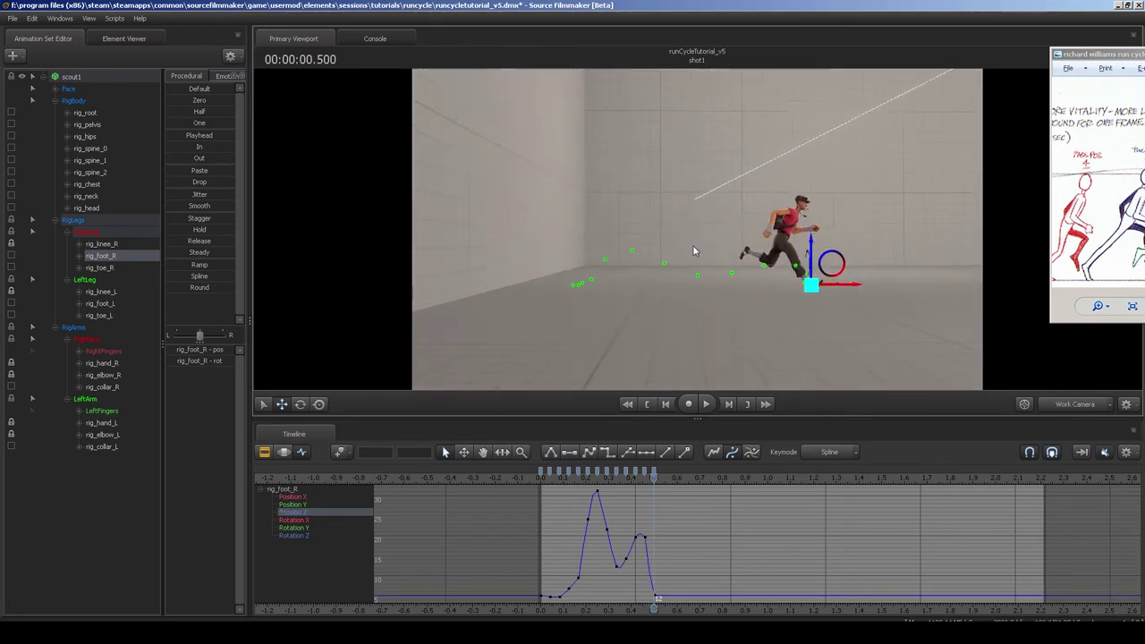
click(541, 483)
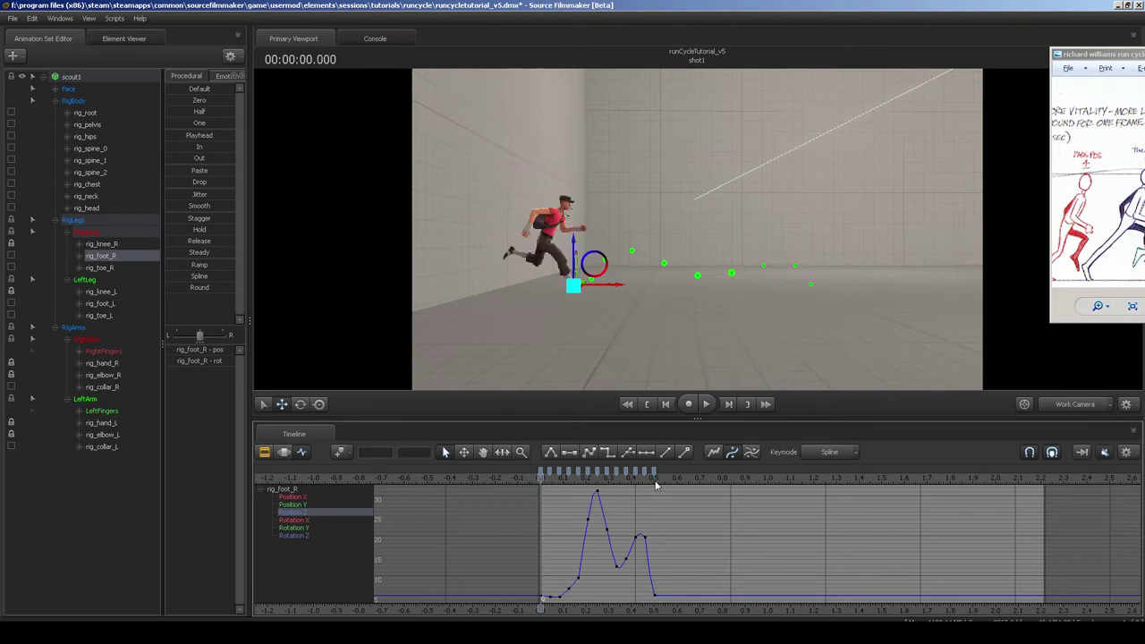
key(Up)
key(Down)
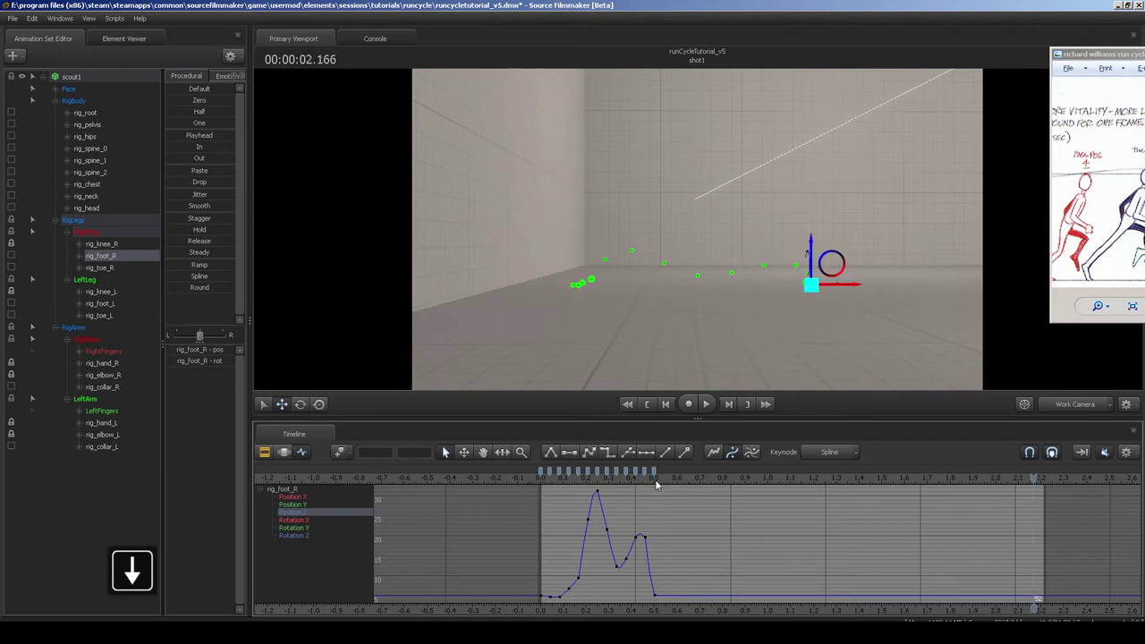
Compare the frame 12 key with the first key on the right foot's Position Z, Position Y and Position X curves.
click(652, 481)
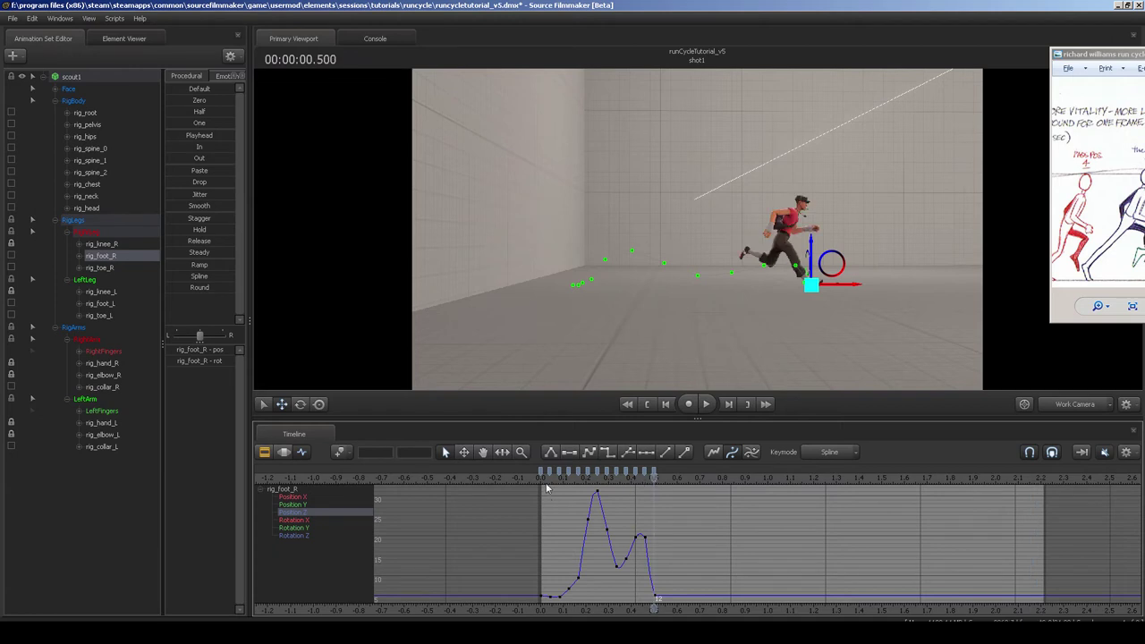
key(Up)
click(654, 480)
key(Up)
click(654, 480)
key(Up)
click(654, 480)
click(324, 505)
click(329, 497)
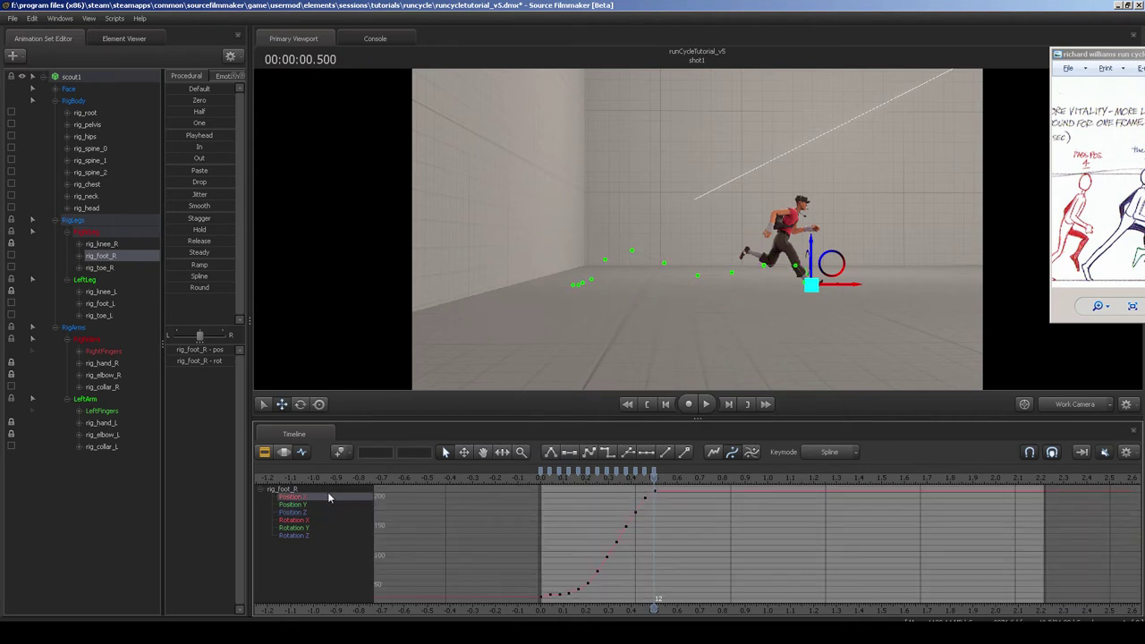
Copy all of the right foot's position and rotation keys from frames 0 to 12 and paste them at frame 12.
click(318, 490)
scroll(648, 536, down, 2)
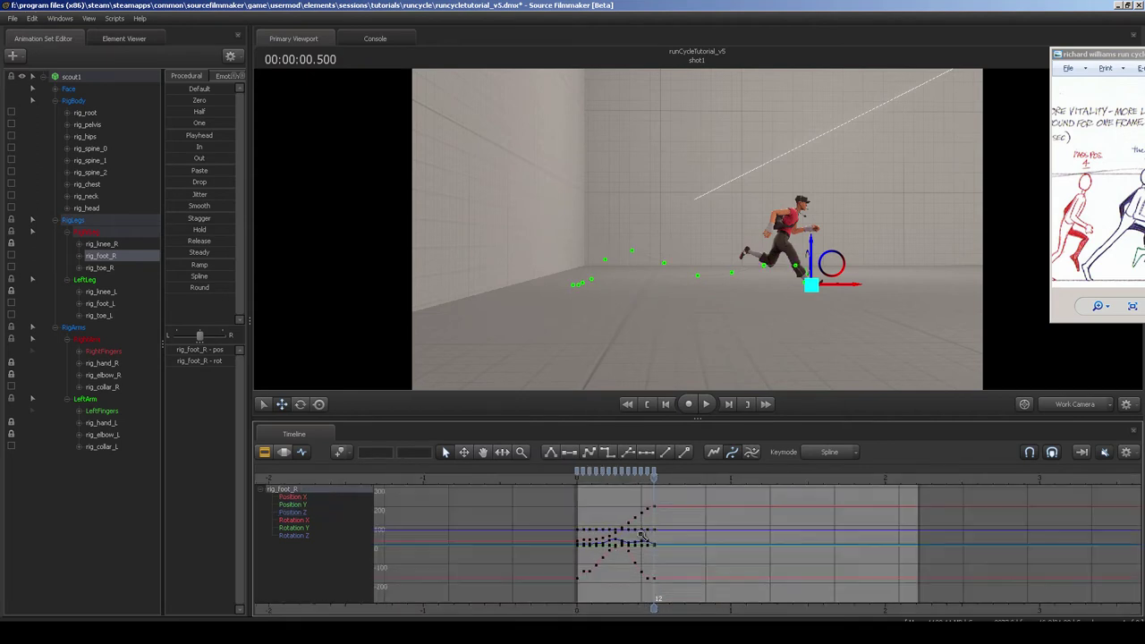
middle_drag(630, 521, 614, 526)
drag(522, 490, 681, 583)
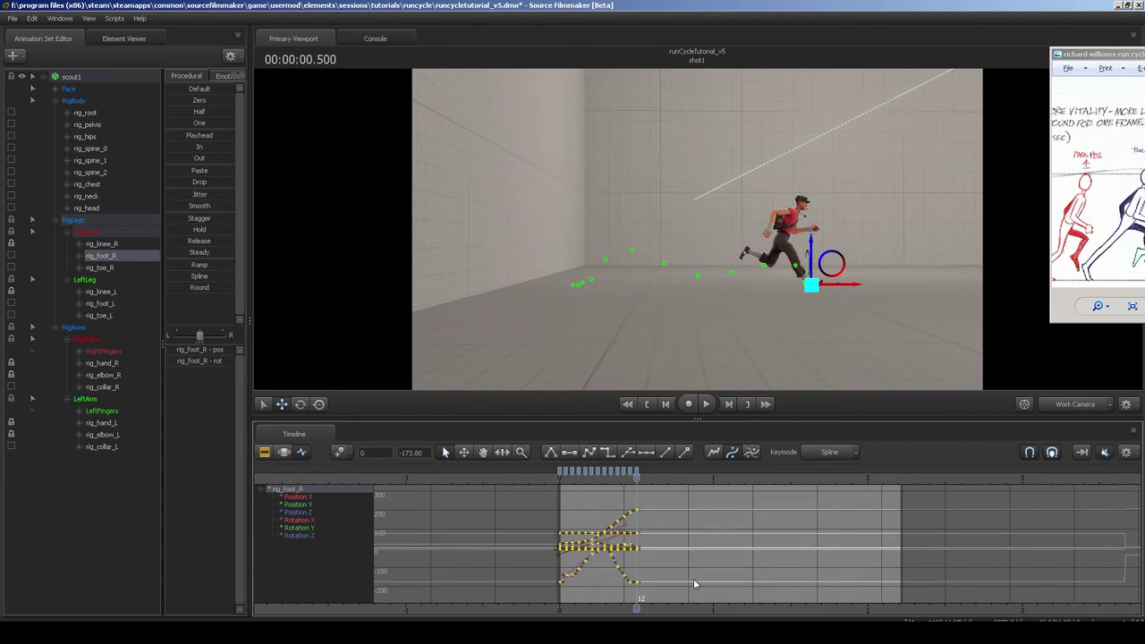
key(ctrl+c)
right_click(691, 578)
click(697, 503)
middle_drag(697, 504, 674, 502)
key(ctrl+v)
middle_drag(683, 552, 629, 566)
alt+right_drag(629, 566, 662, 528)
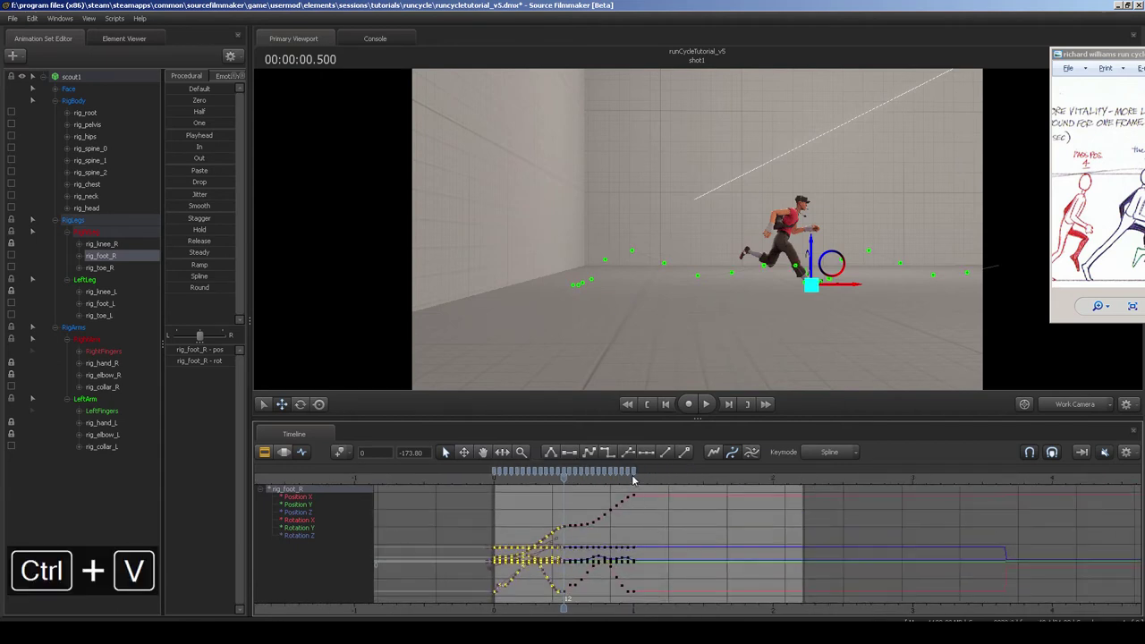
Paste the copied right foot stride again at frame 24 and at frame 36.
click(633, 475)
key(d)
drag(757, 345, 770, 340)
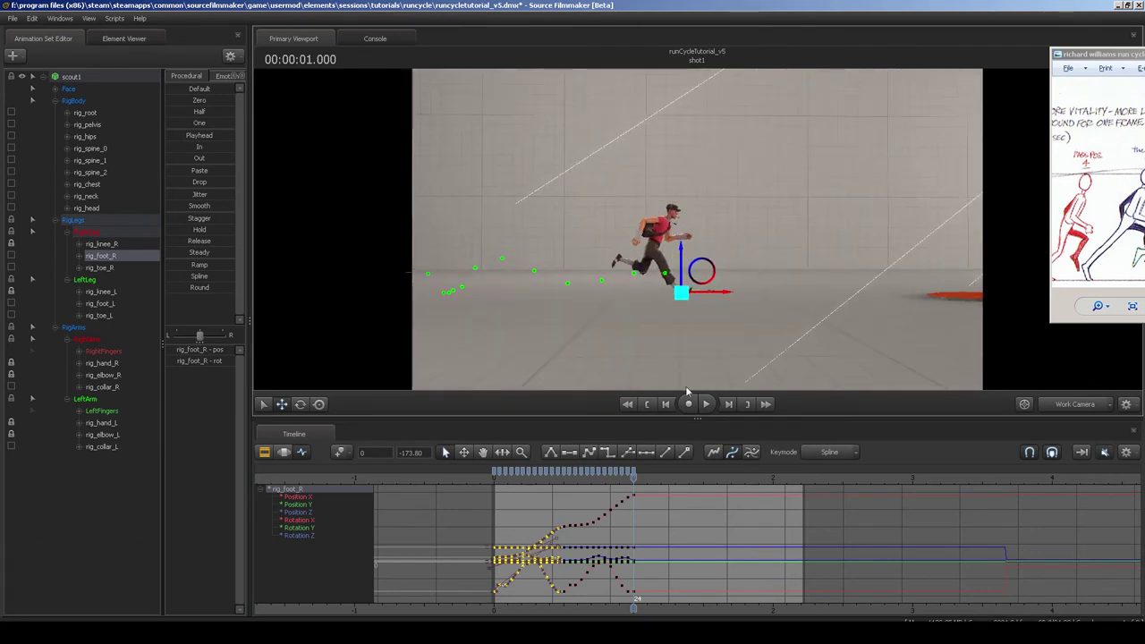
key(ctrl+v)
middle_drag(676, 520, 655, 526)
key(ctrl+v)
drag(650, 478, 645, 479)
middle_drag(719, 546, 668, 551)
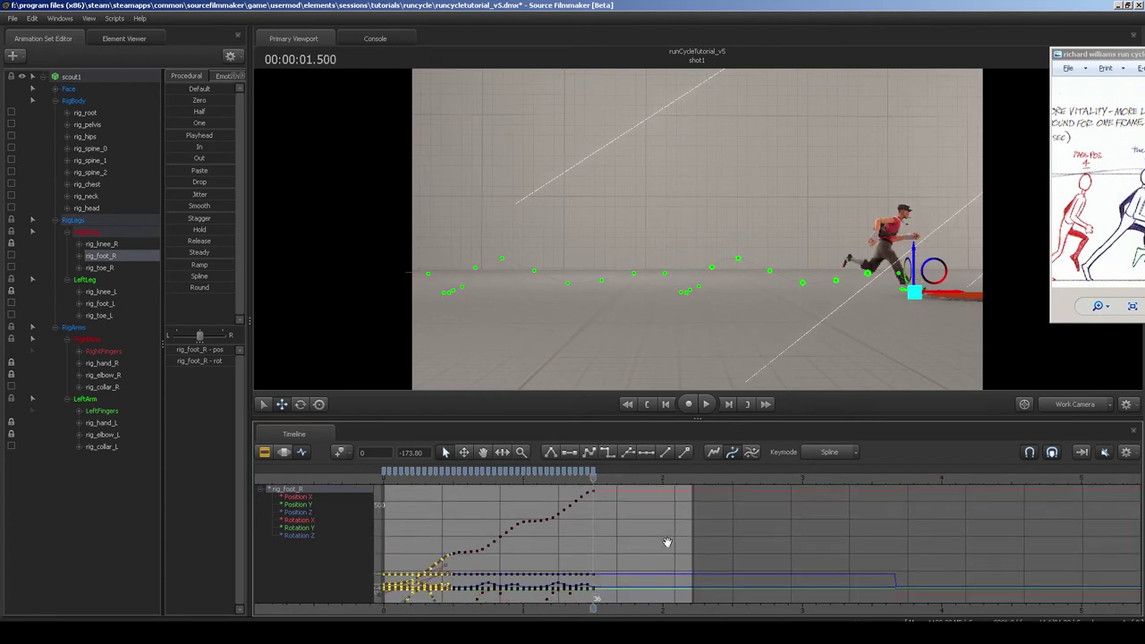
key(ctrl+v)
Reframe the whole run and play it back from frame 0 to check the repeated right foot strides.
drag(497, 478, 492, 478)
drag(634, 365, 595, 353)
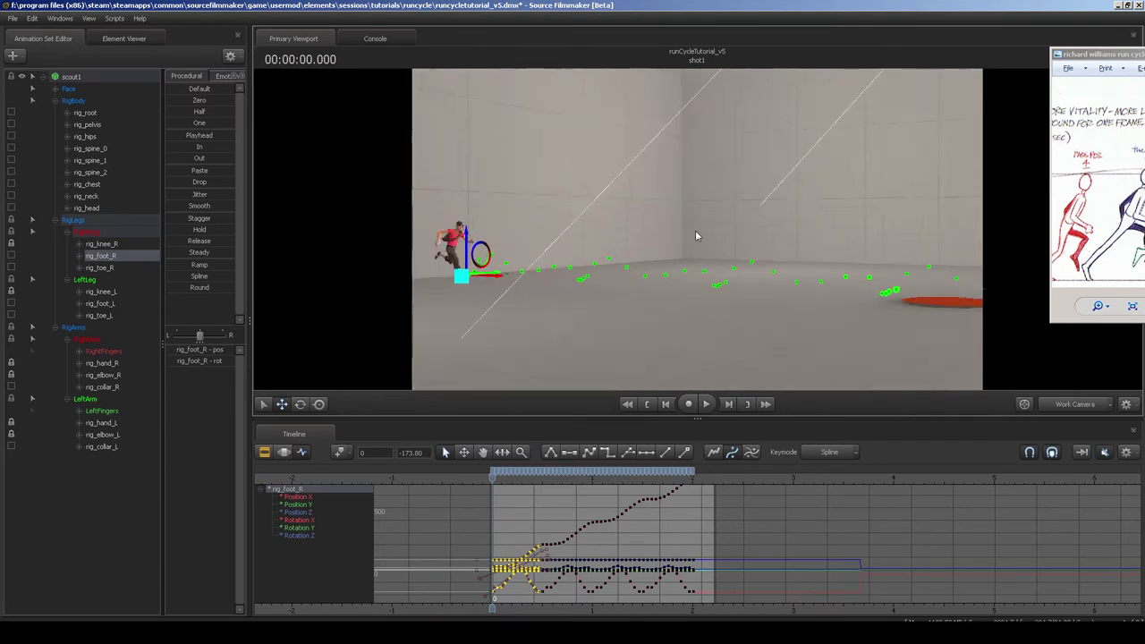
key(space)
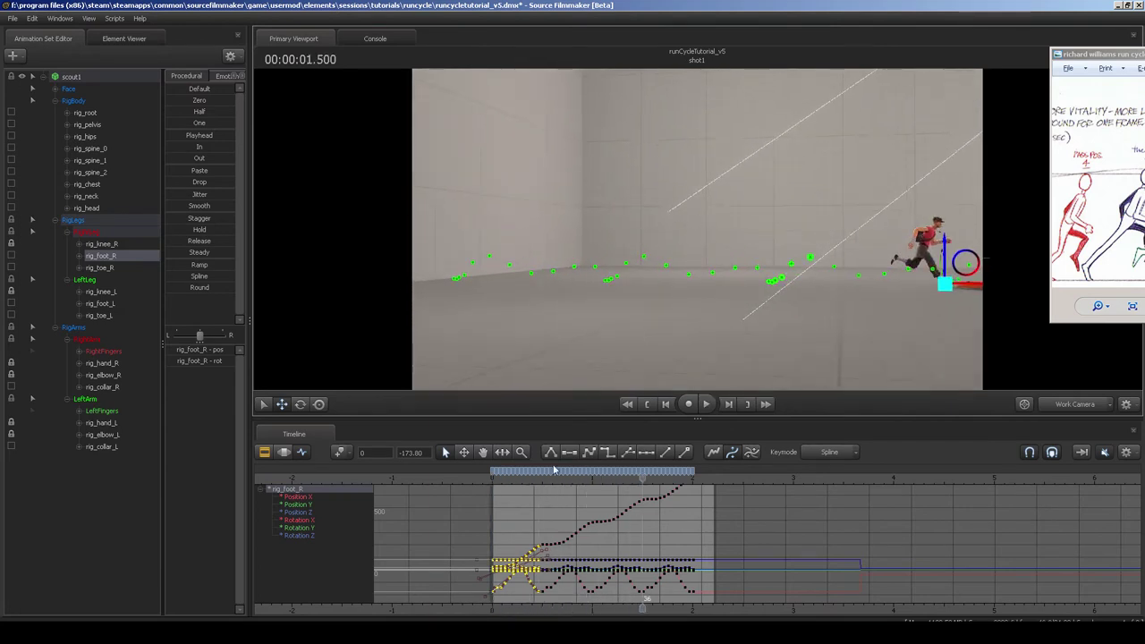
key(Up)
key(space)
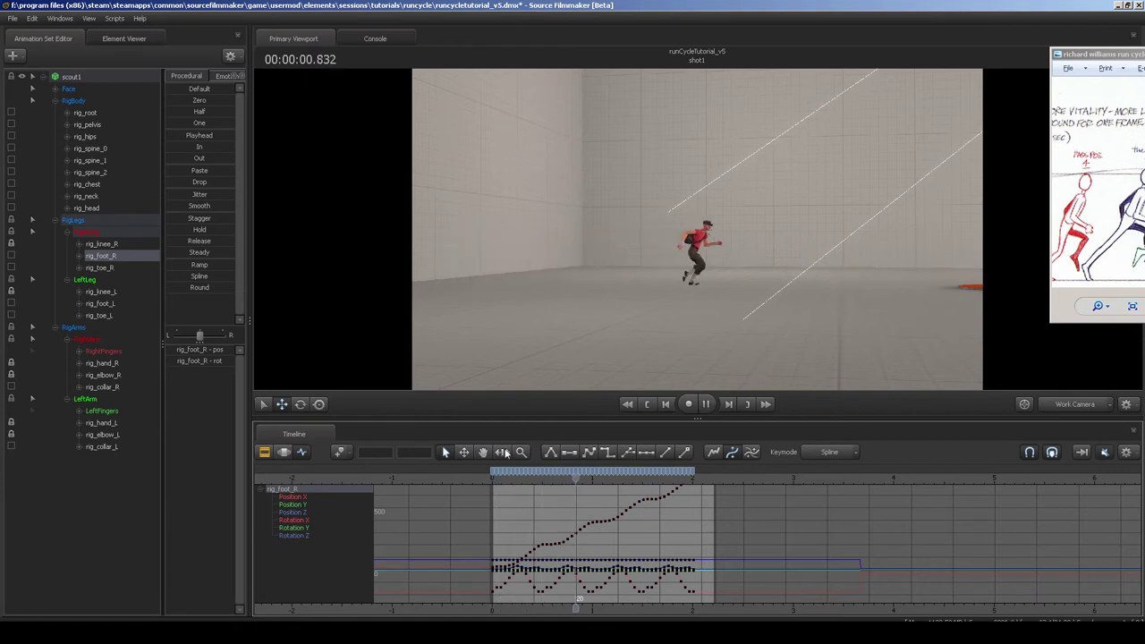
key(space)
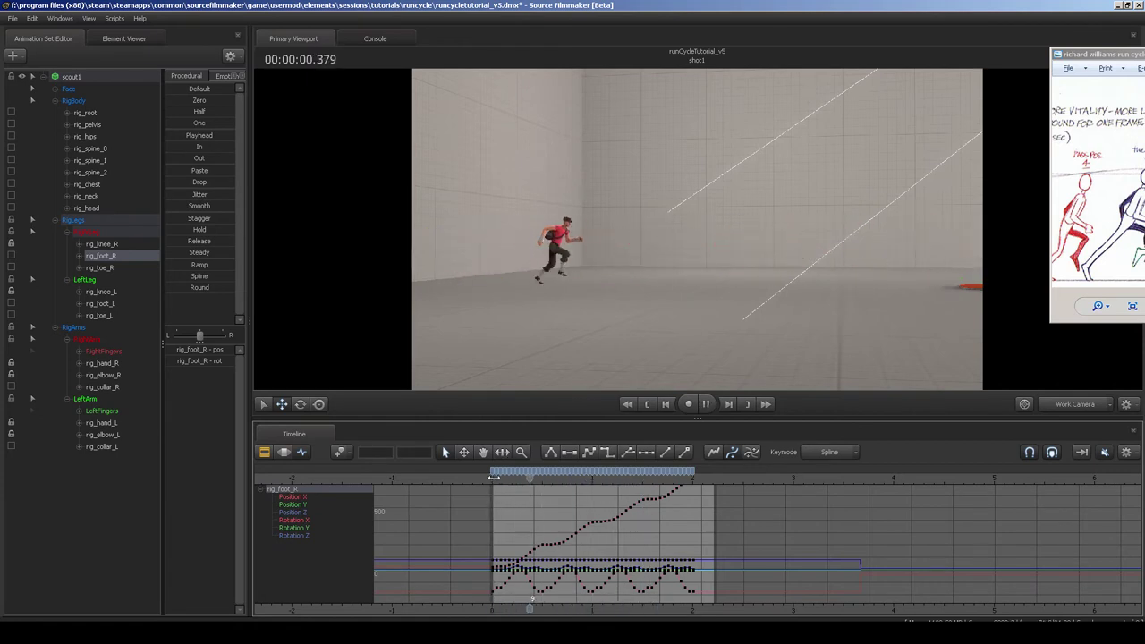
drag(522, 482, 531, 483)
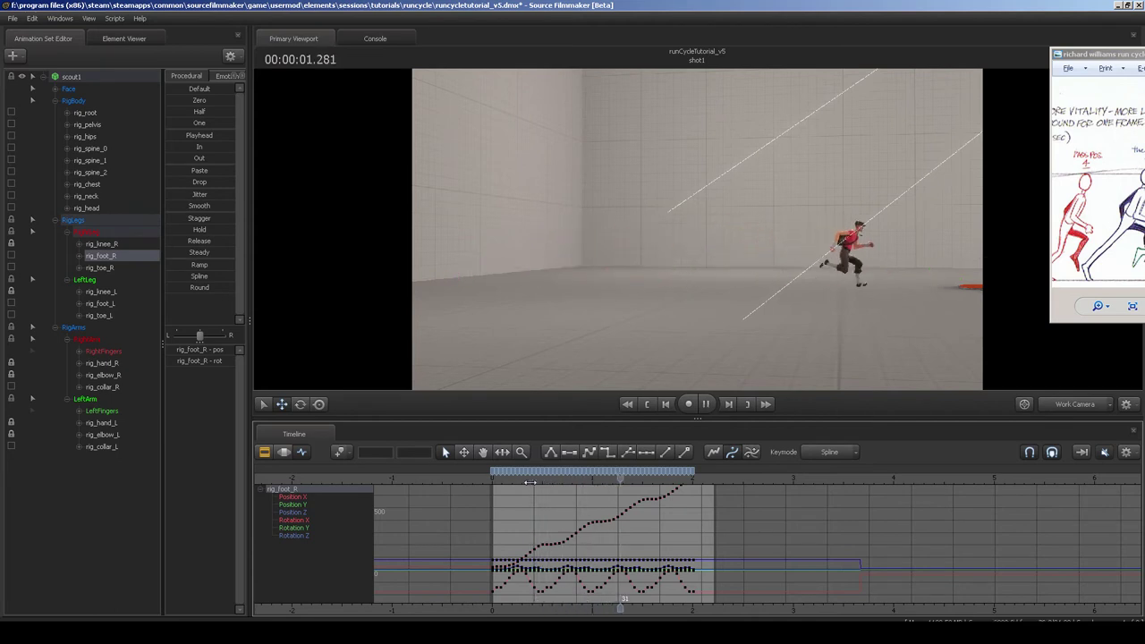
key(space)
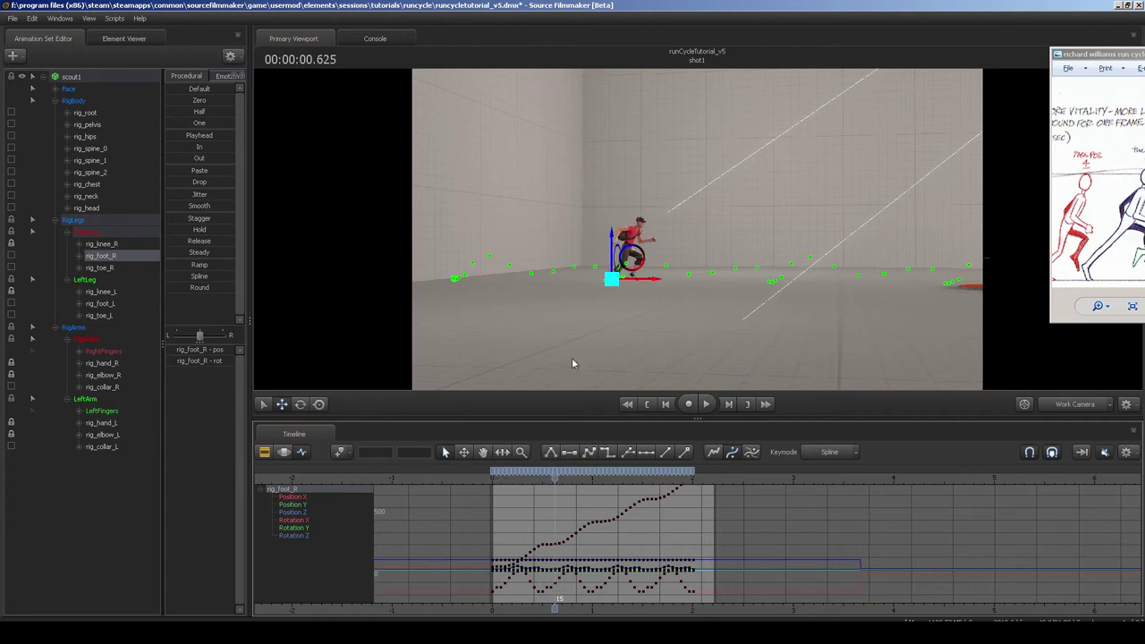
Move closer to the character at frame 5 and inspect the left and right feet's motion paths.
key(w)
drag(553, 359, 539, 297)
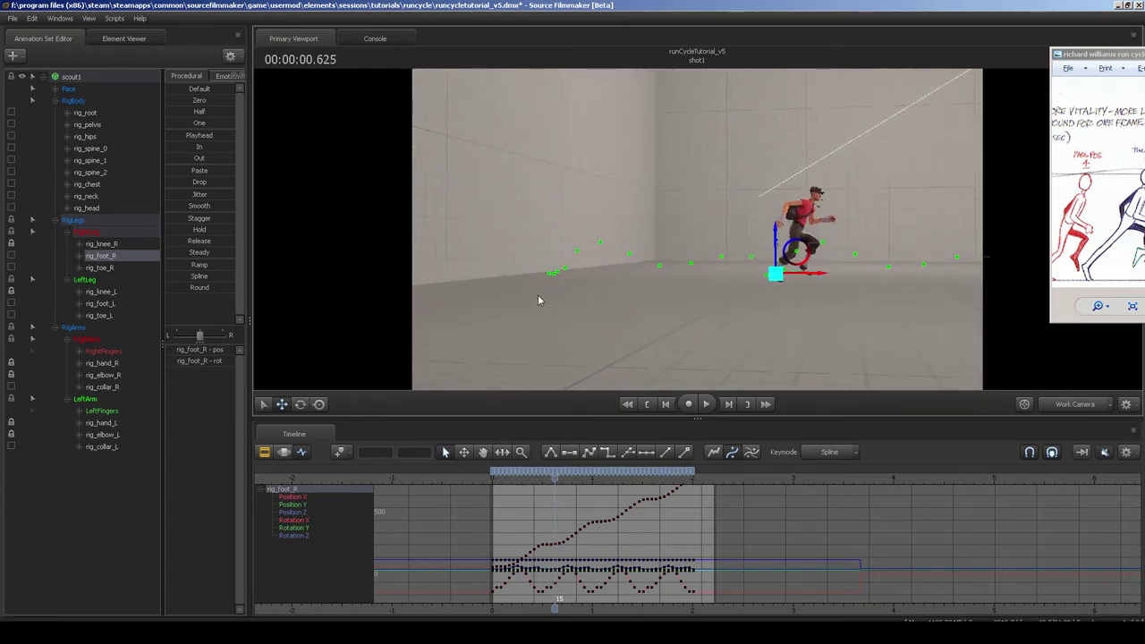
drag(501, 479, 513, 478)
key(w)
drag(572, 345, 726, 230)
ctrl+click(690, 253)
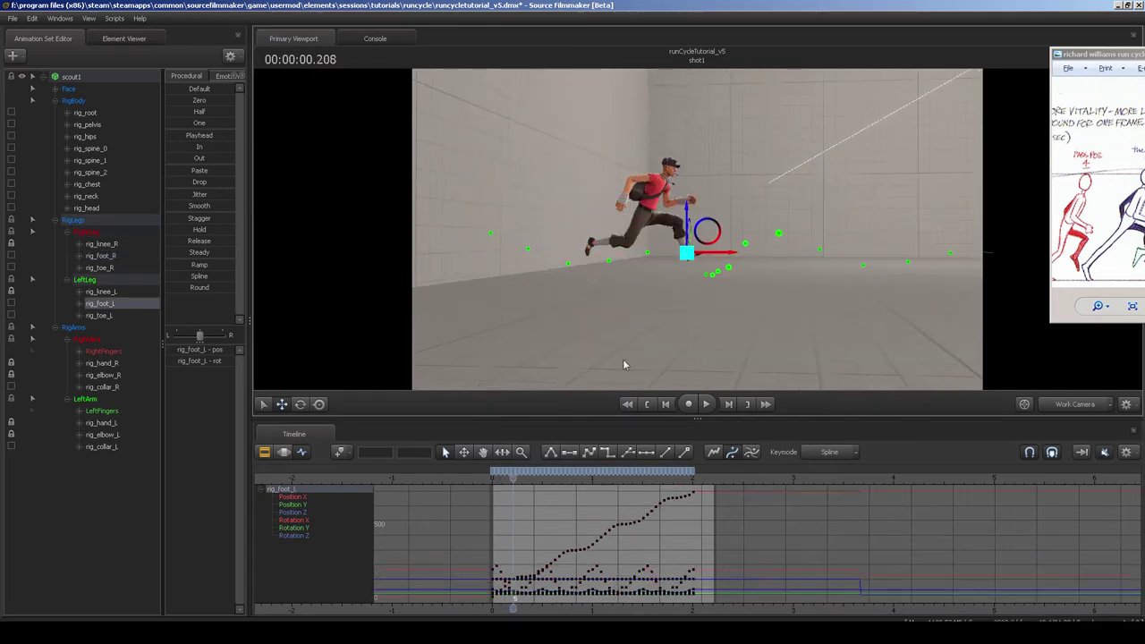
alt+drag(638, 337, 619, 319)
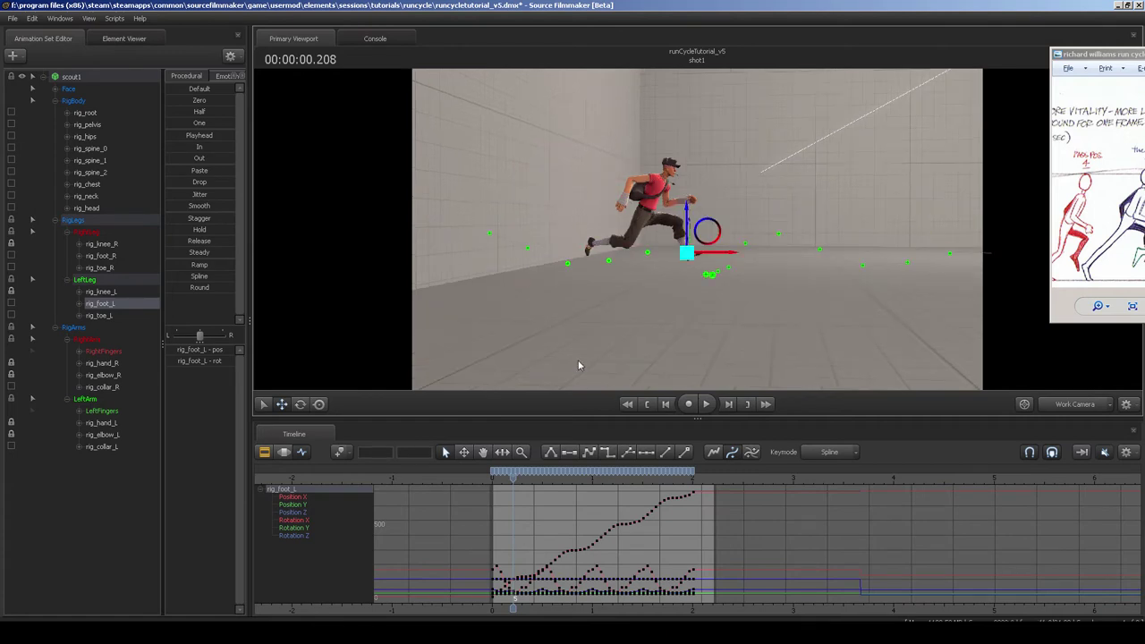
ctrl+click(594, 245)
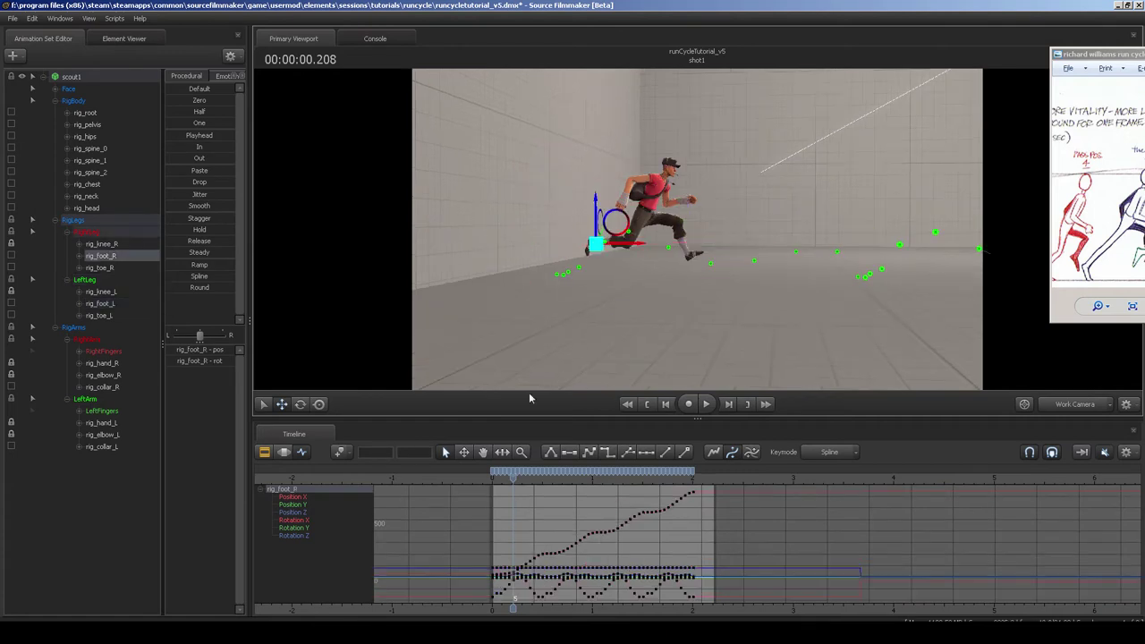
Show the Position Z curves of both feet together in the graph editor and compare their peaks.
click(298, 513)
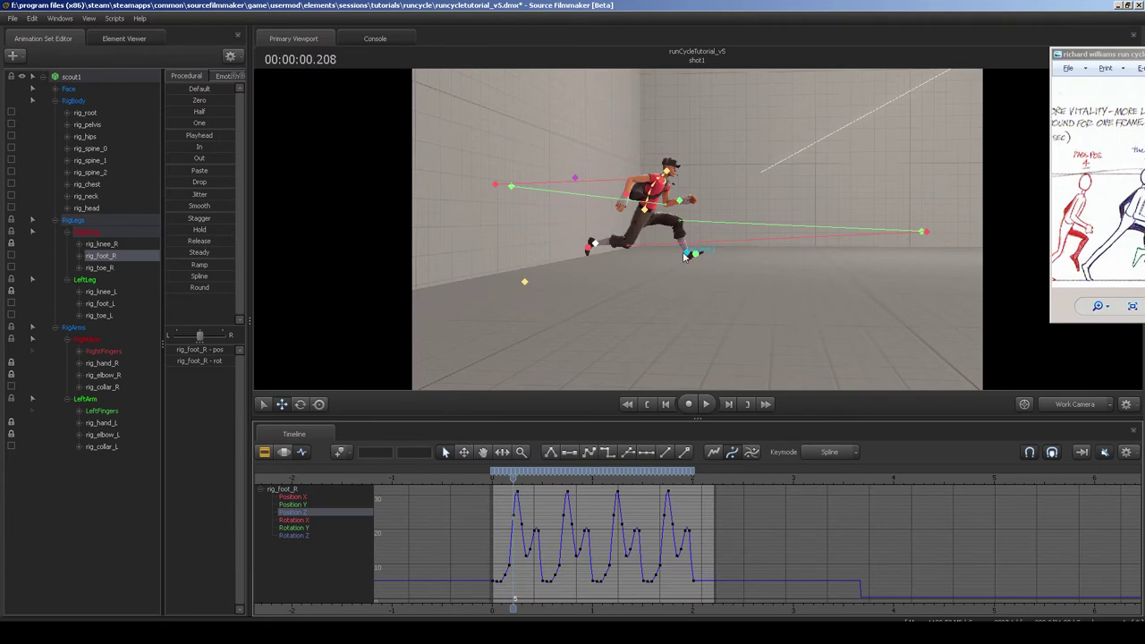
ctrl+shift+click(685, 256)
click(312, 513)
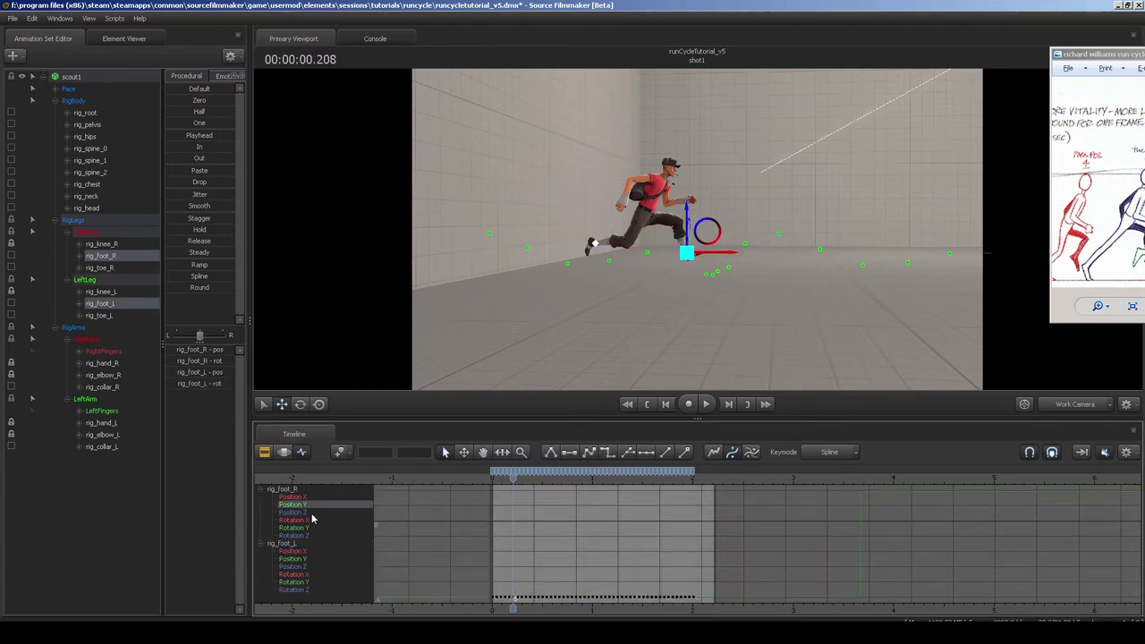
ctrl+click(303, 568)
key(f)
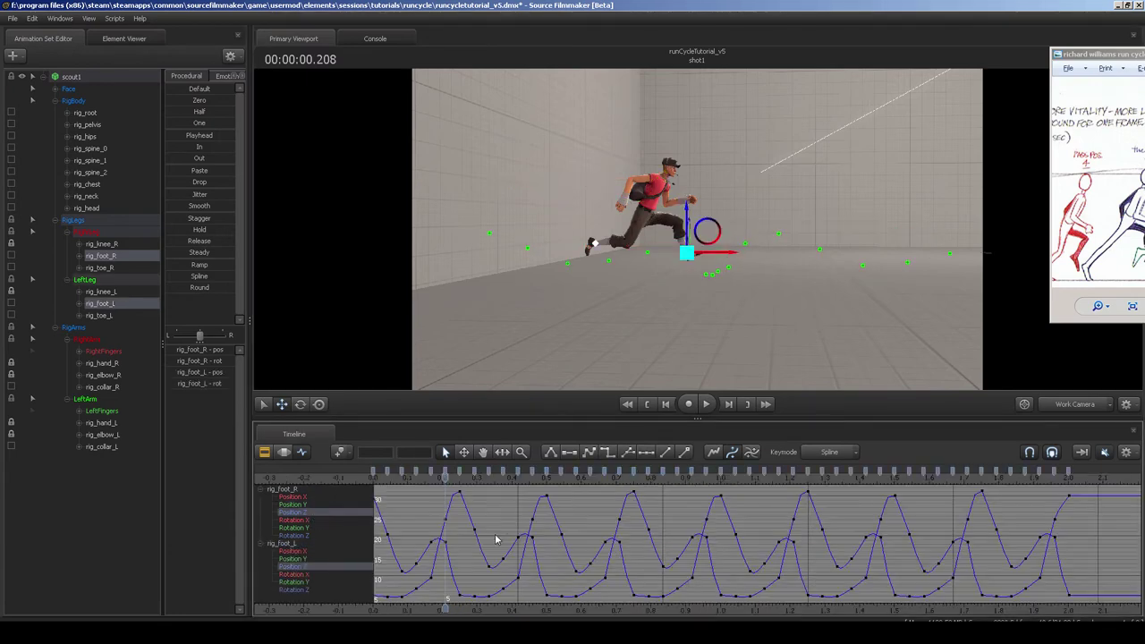
scroll(506, 530, down, 3)
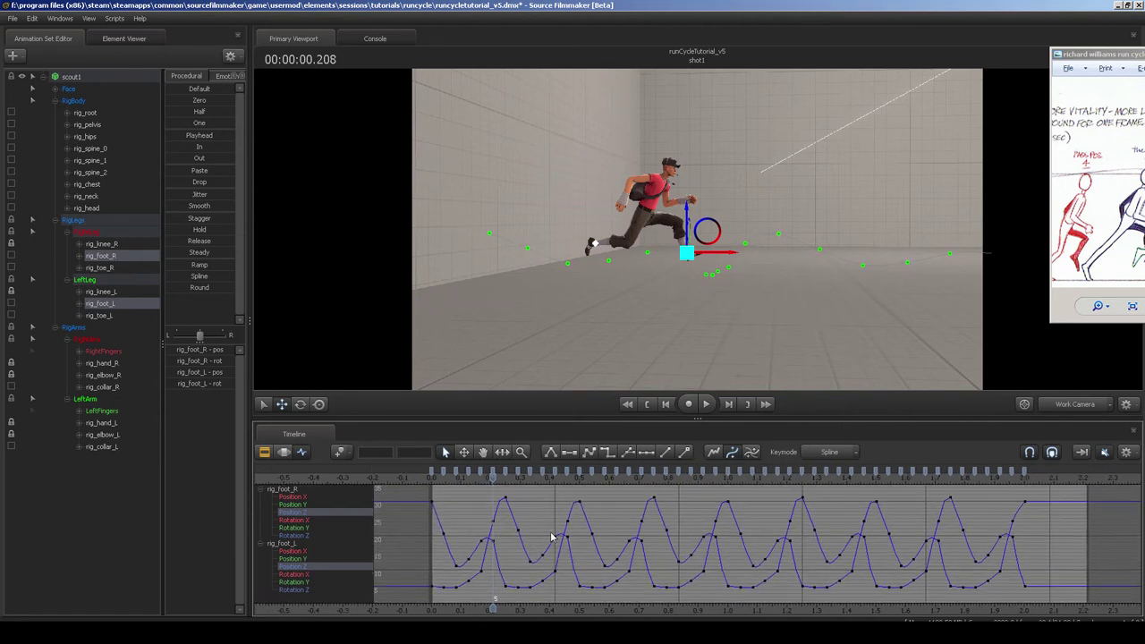
middle_drag(536, 531, 537, 528)
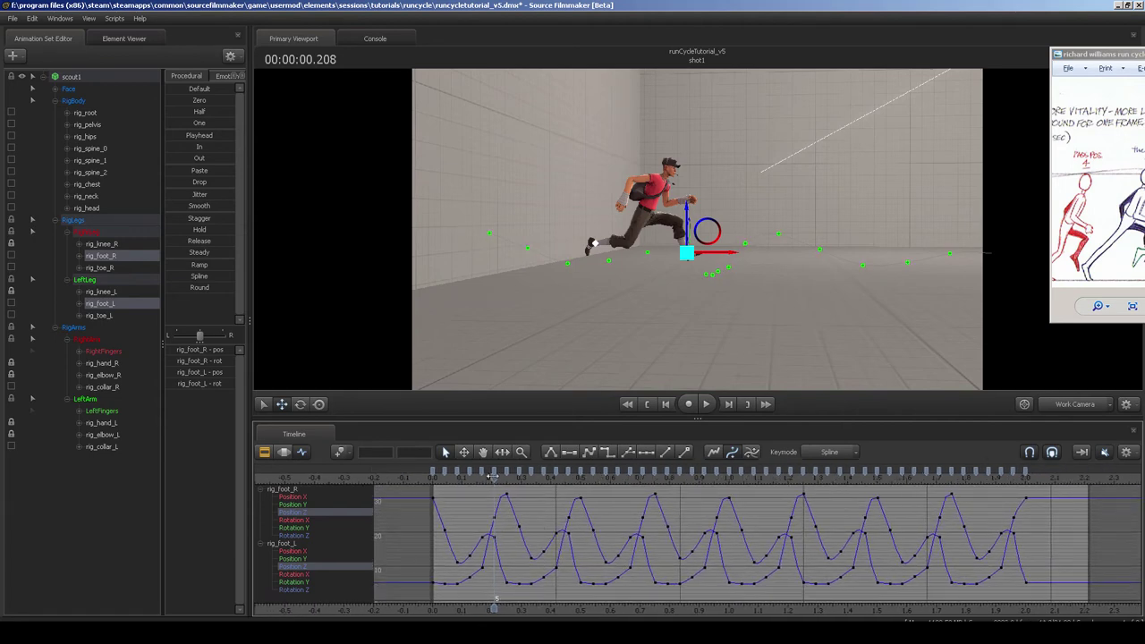
On the right foot's Position Z curve, lower the frame 11 key and its counterparts in the other three strides to about 13.83.
drag(491, 477, 565, 484)
click(304, 519)
alt+middle_drag(853, 300, 806, 303)
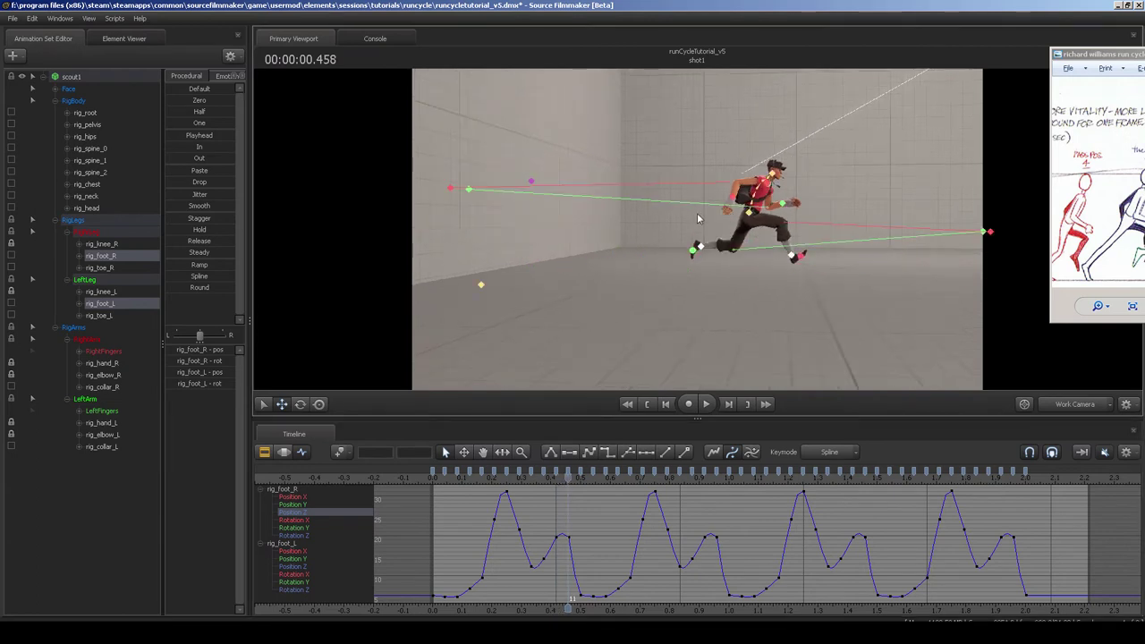
ctrl+click(791, 255)
click(301, 513)
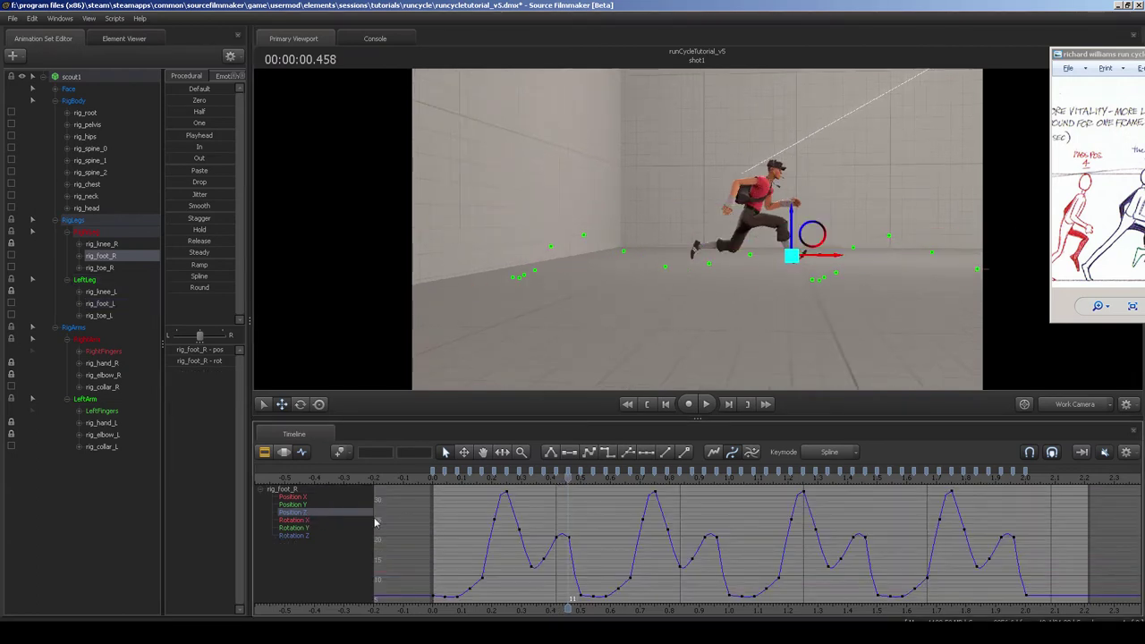
drag(565, 476, 569, 471)
middle_drag(559, 545, 509, 533)
drag(529, 519, 517, 537)
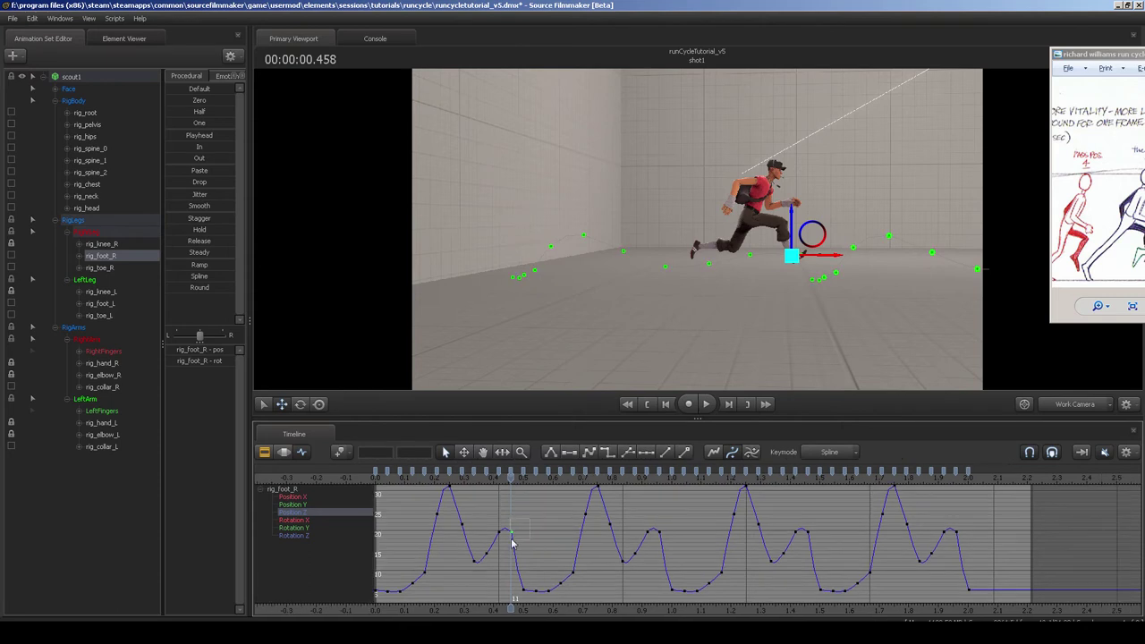
click(811, 533)
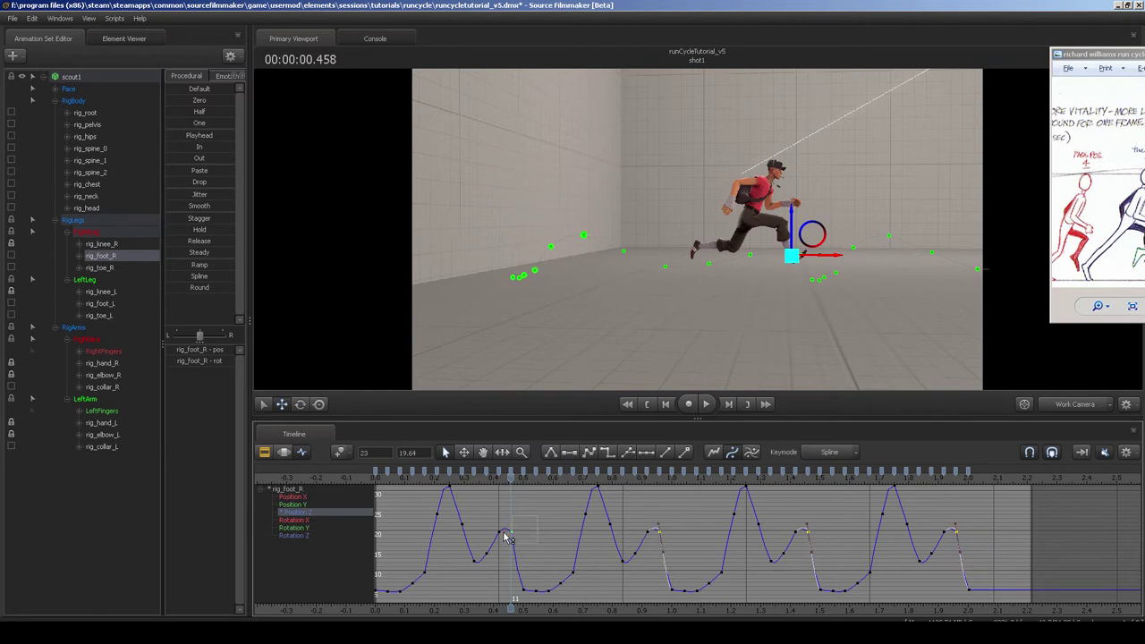
drag(546, 515, 553, 538)
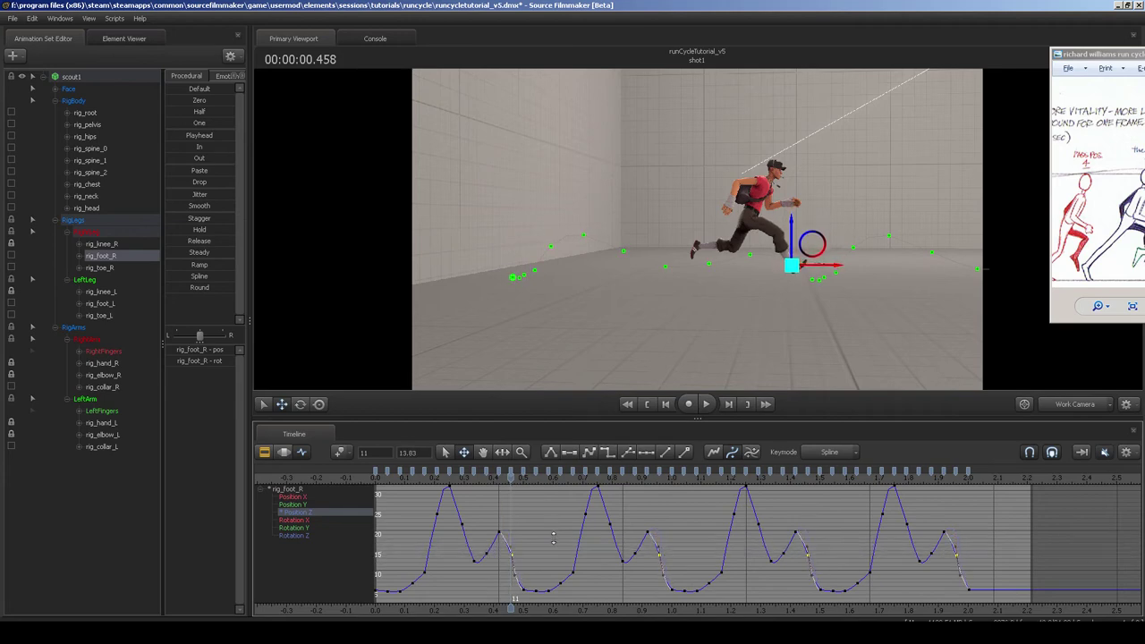
Select all of the right foot's Position Z keys and smooth their tangents.
scroll(512, 515, down, 3)
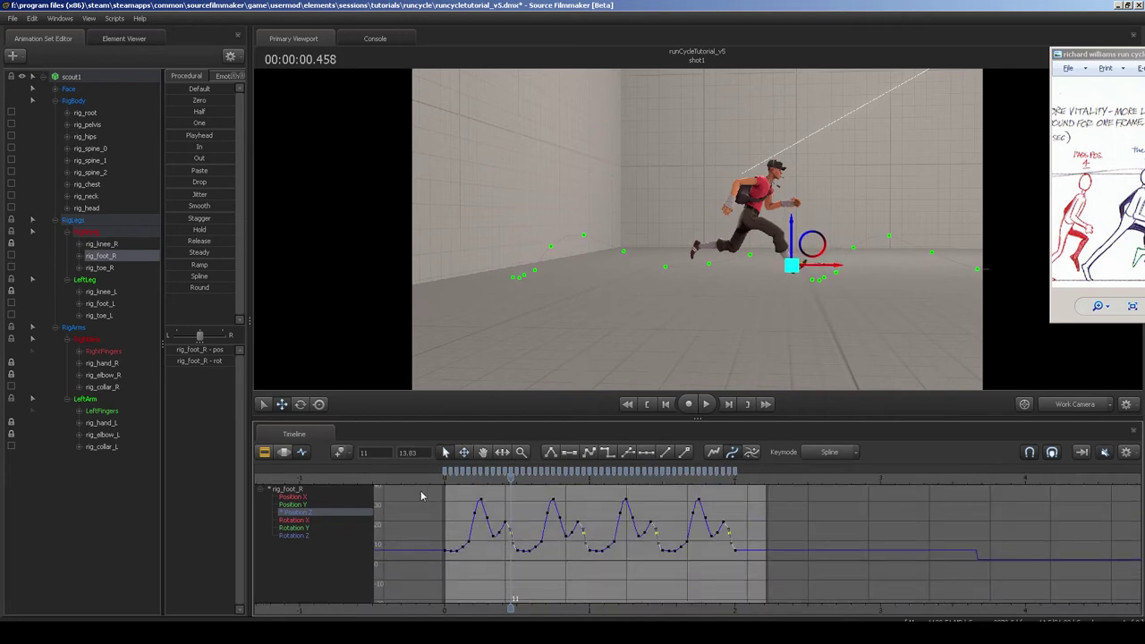
click(782, 568)
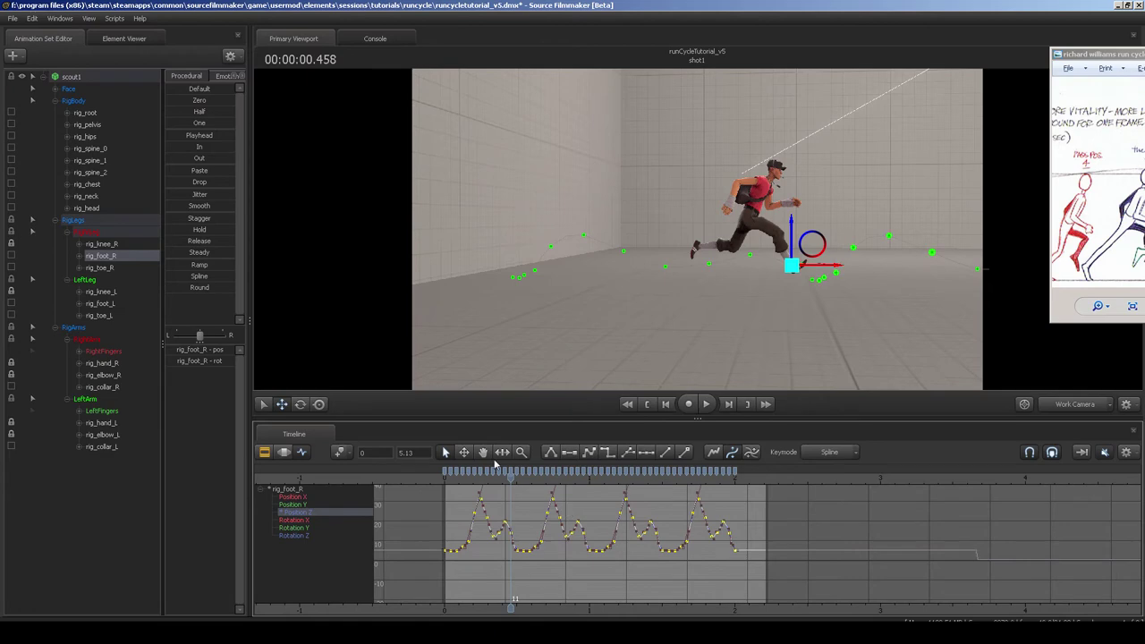
click(589, 457)
scroll(479, 522, up, 3)
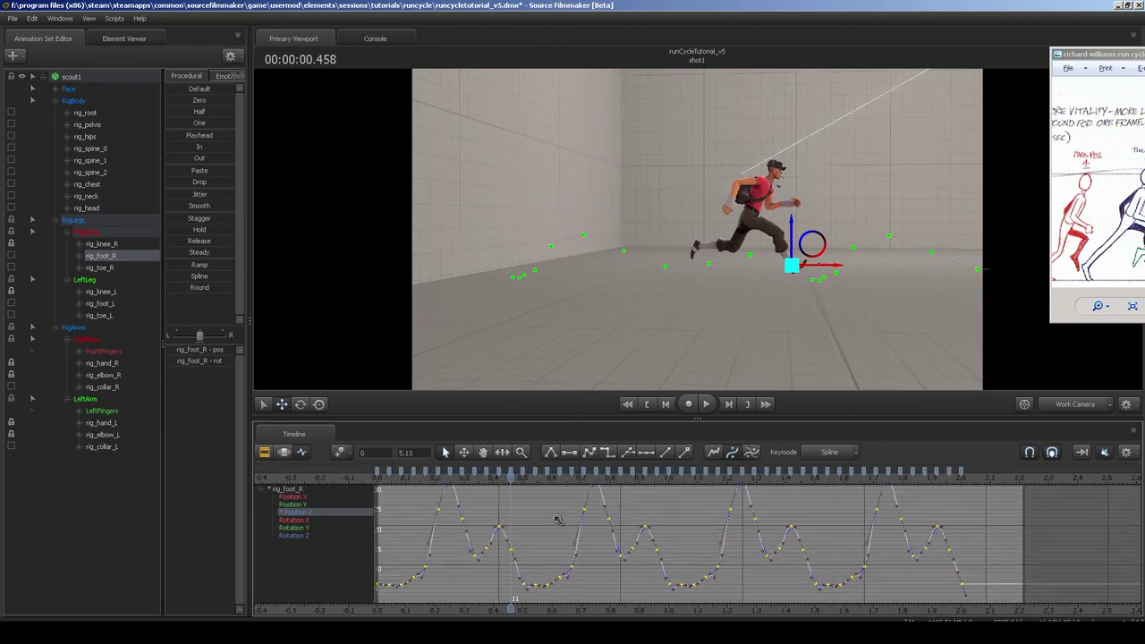
click(552, 518)
scroll(553, 518, down, 1)
middle_drag(537, 514, 536, 522)
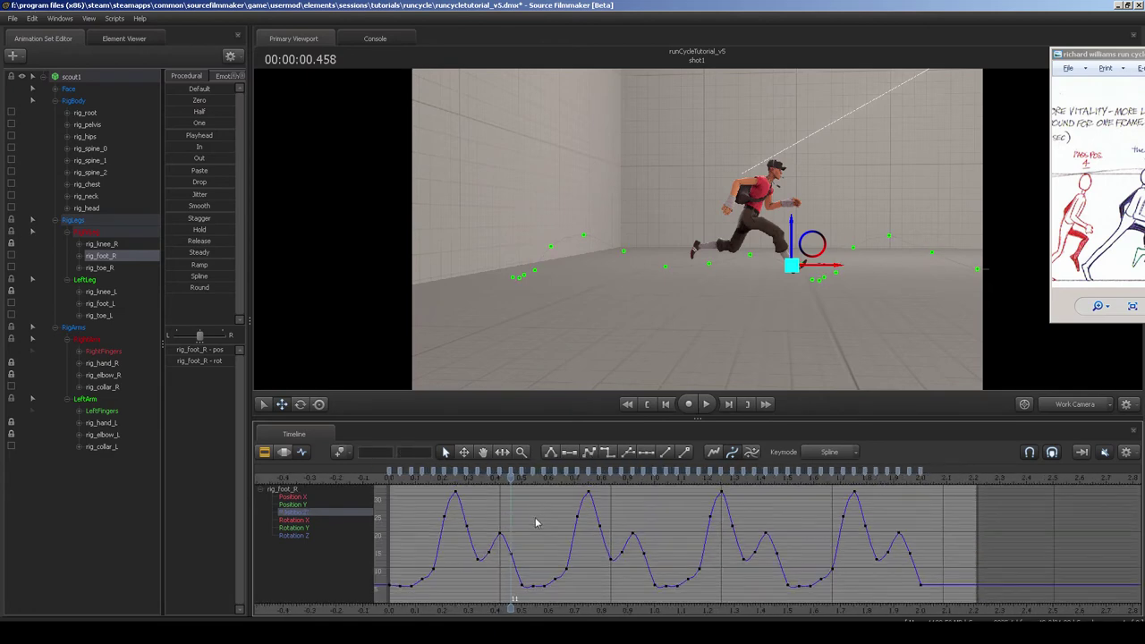
Scrub and play back the run from a reframed view to check the right foot's adjusted height.
drag(512, 480, 548, 480)
key(space)
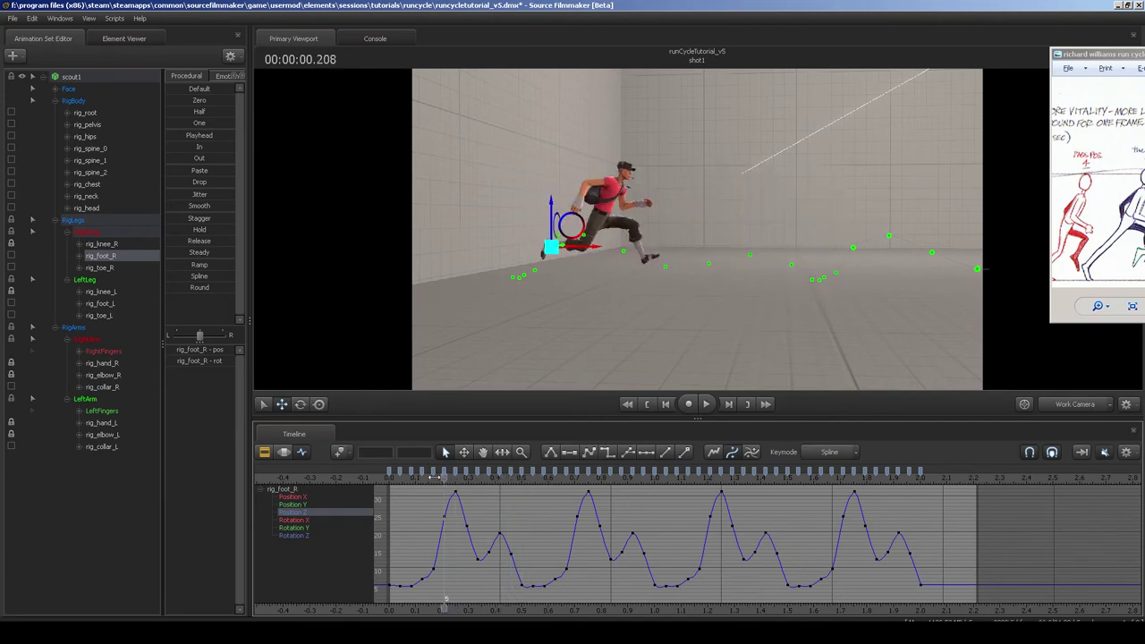
scroll(531, 507, down, 2)
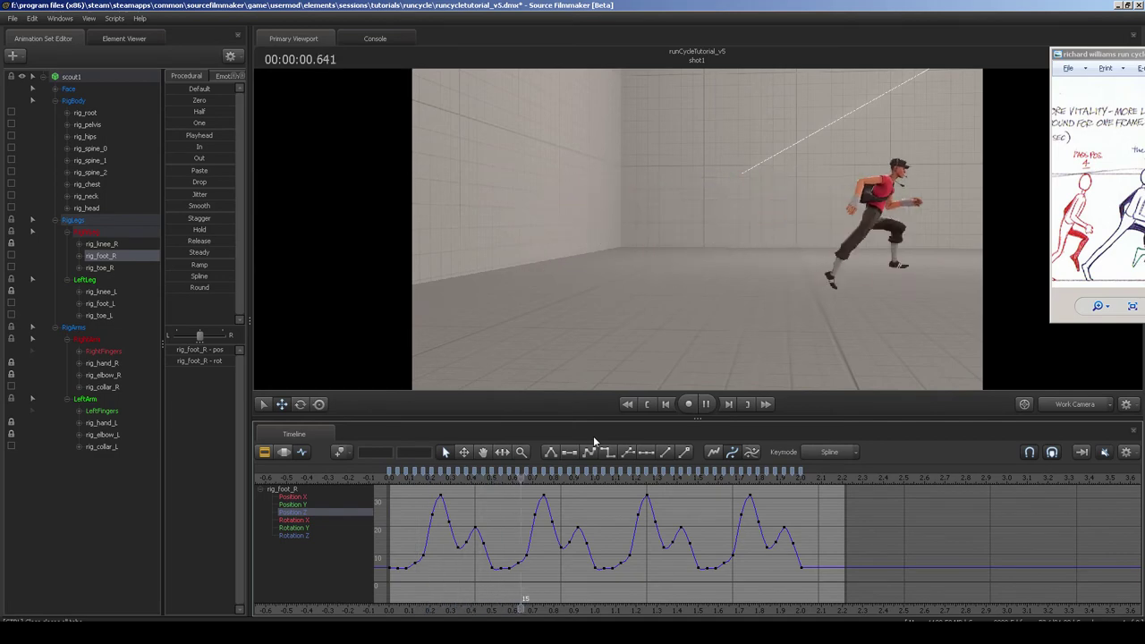
key(space)
alt+drag(777, 235, 680, 235)
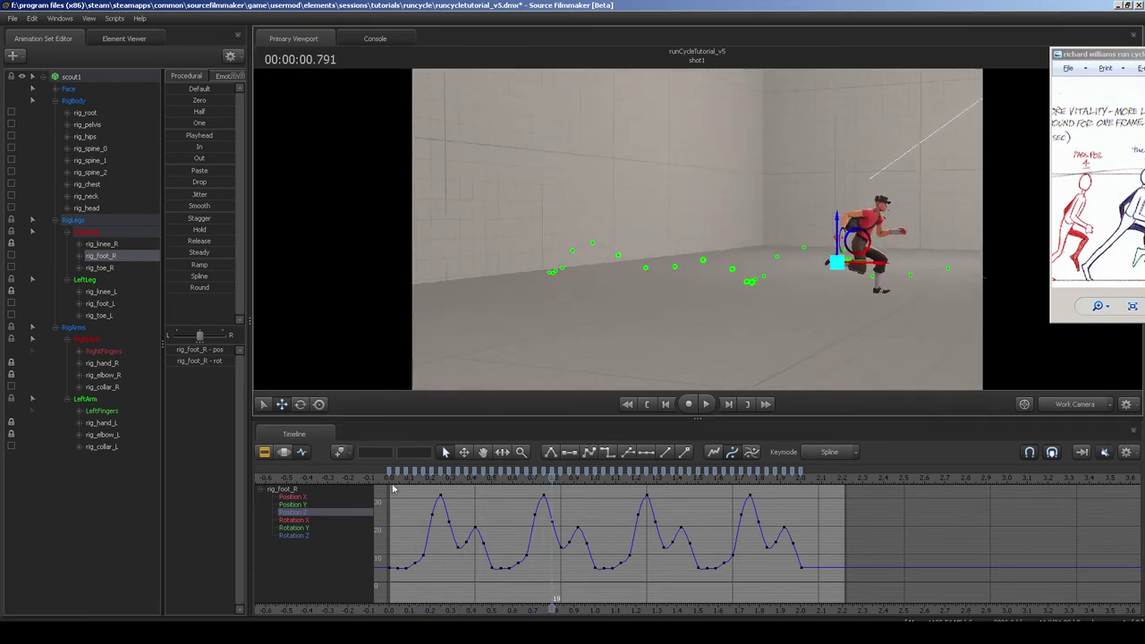
key(space)
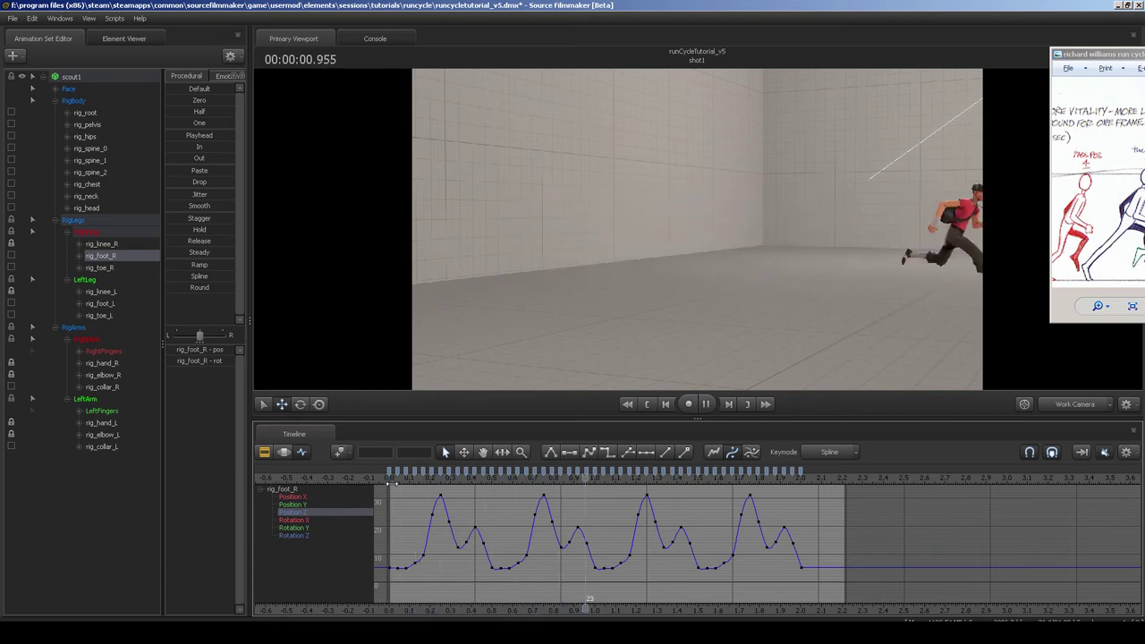
Scrub the first stride and play back the run from a side view to check the right foot's motion.
drag(390, 477, 493, 490)
alt+drag(713, 302, 693, 237)
alt+right_drag(694, 238, 702, 236)
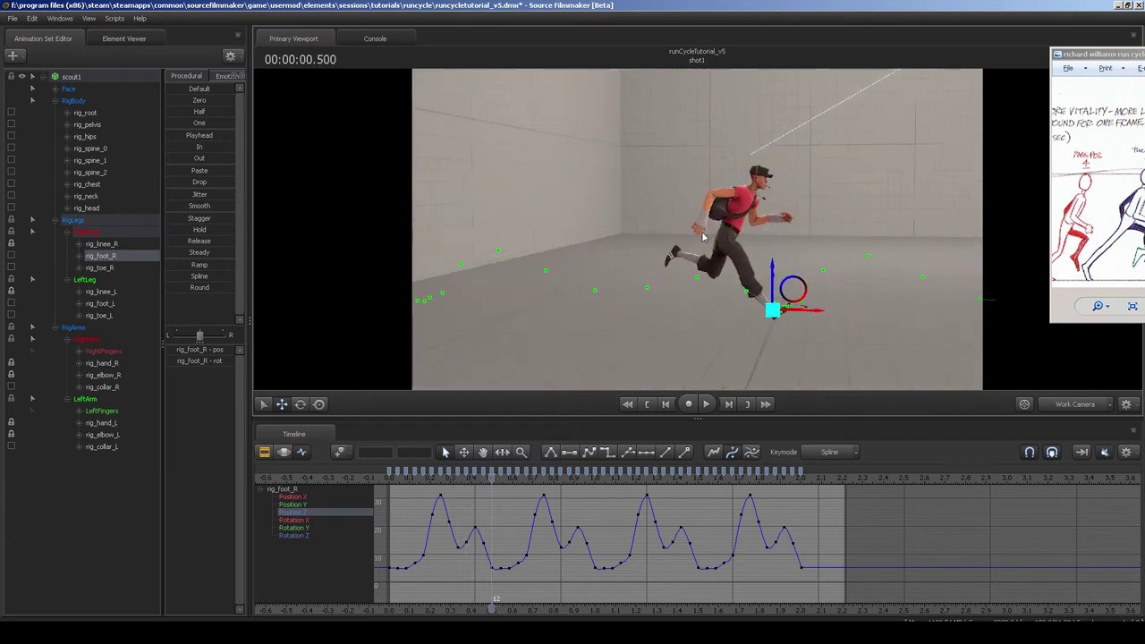
drag(703, 237, 659, 293)
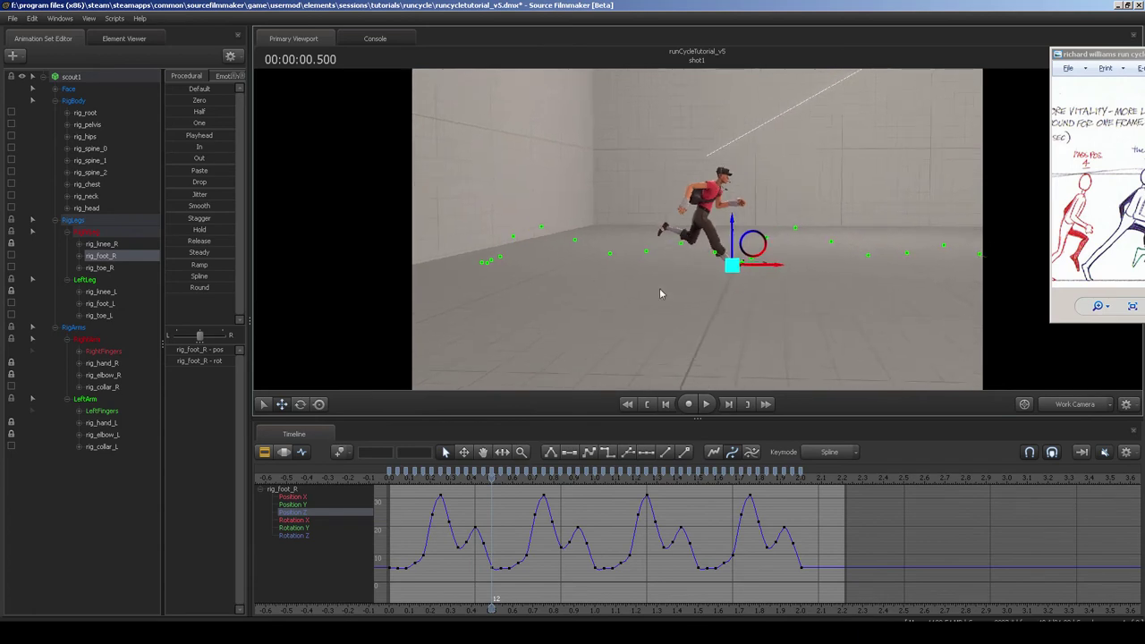
key(space)
key(space)
click(409, 479)
key(space)
key(space)
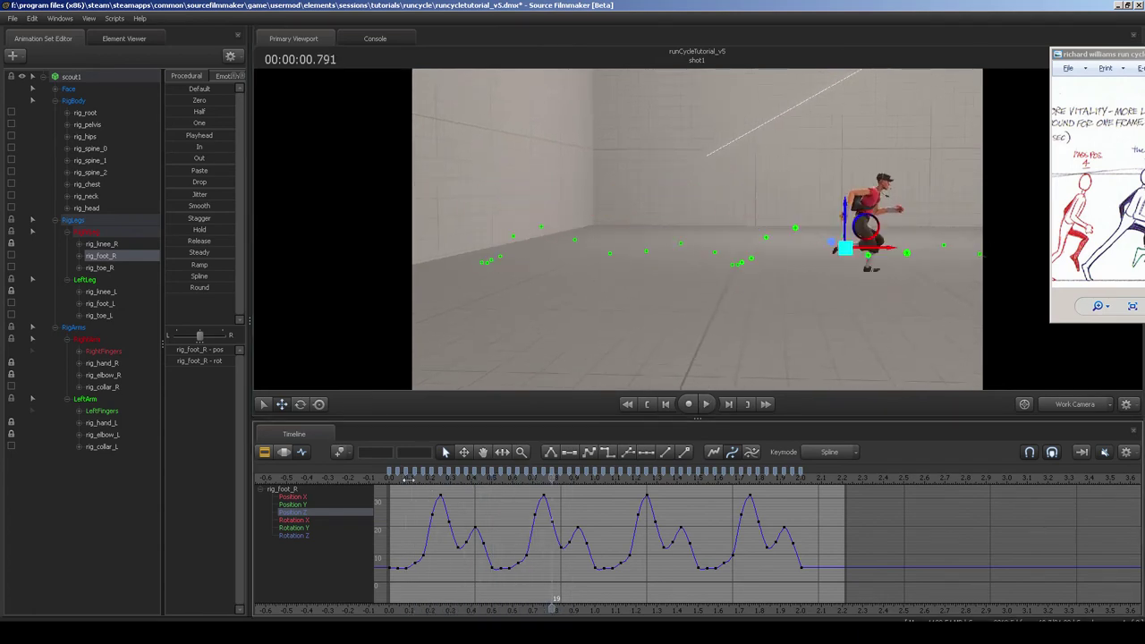
Go to frame 12, select the rig_hips control for rotating, and bring its keys into view in the graph editor.
drag(407, 480, 492, 476)
click(662, 240)
key(w)
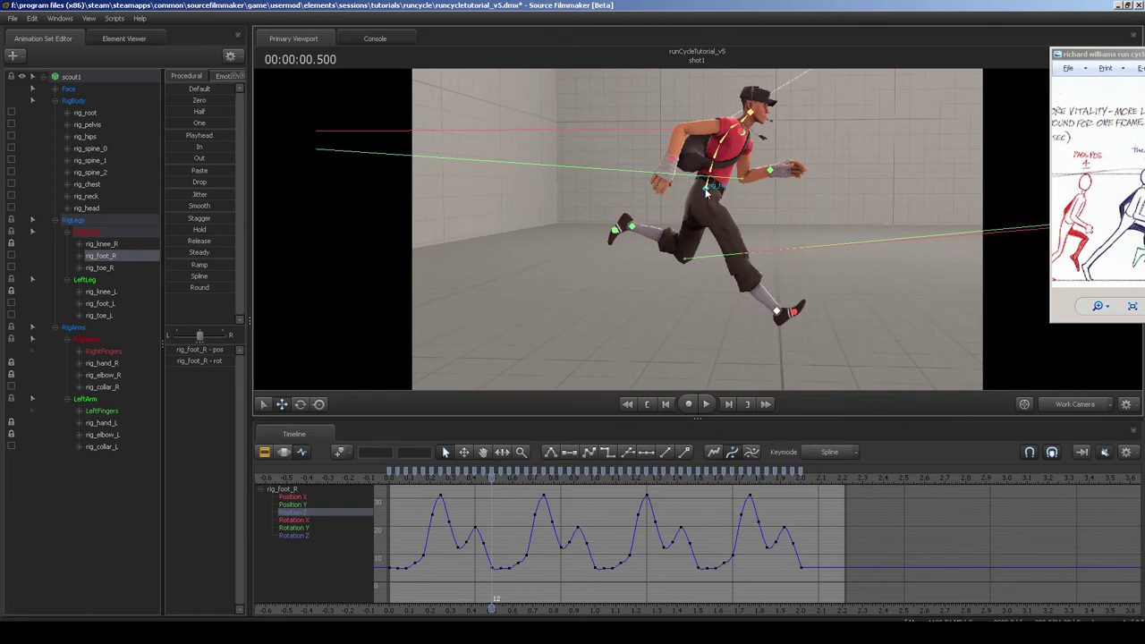
ctrl+click(706, 192)
key(e)
alt+drag(706, 192, 498, 228)
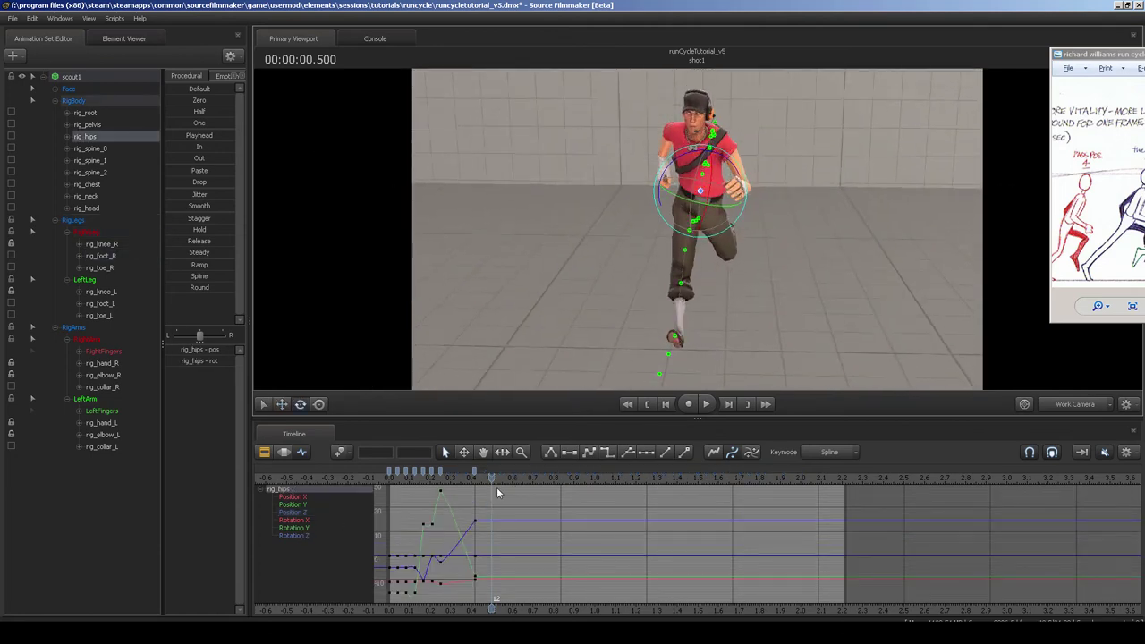
scroll(490, 516, down, 2)
middle_drag(516, 527, 565, 536)
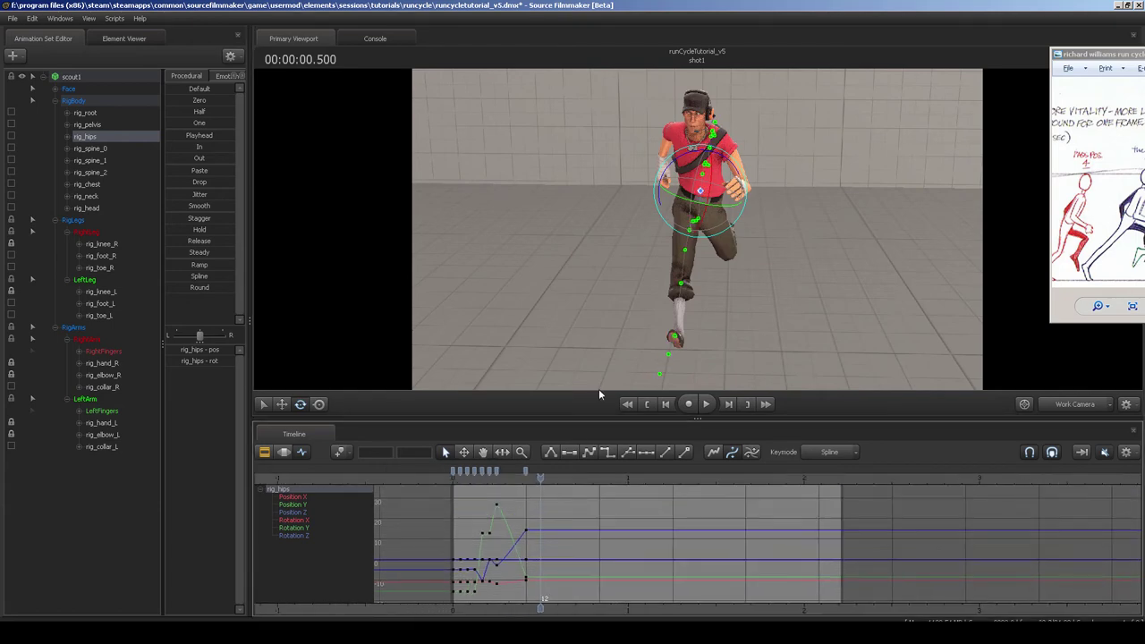
Try rotating the Scout's hips by hand at frame 12 to match the contact pose in the reference drawing.
alt+drag(729, 210, 881, 208)
mouse_move(726, 201)
mouse_down()
mouse_move(573, 202)
mouse_move(727, 202)
mouse_up()
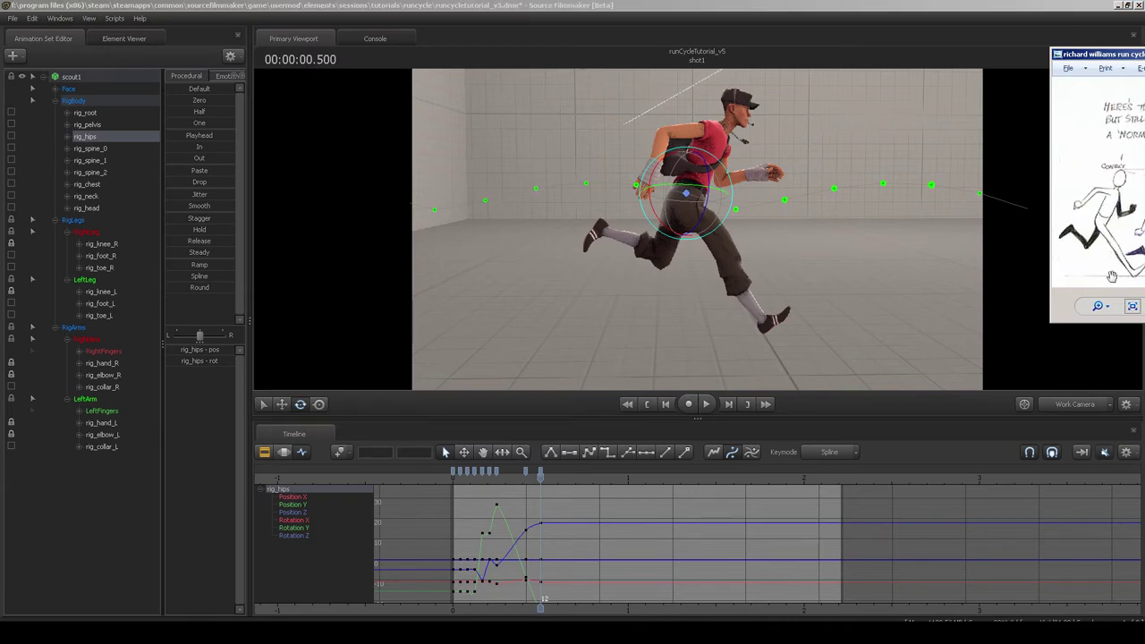
drag(707, 204, 758, 288)
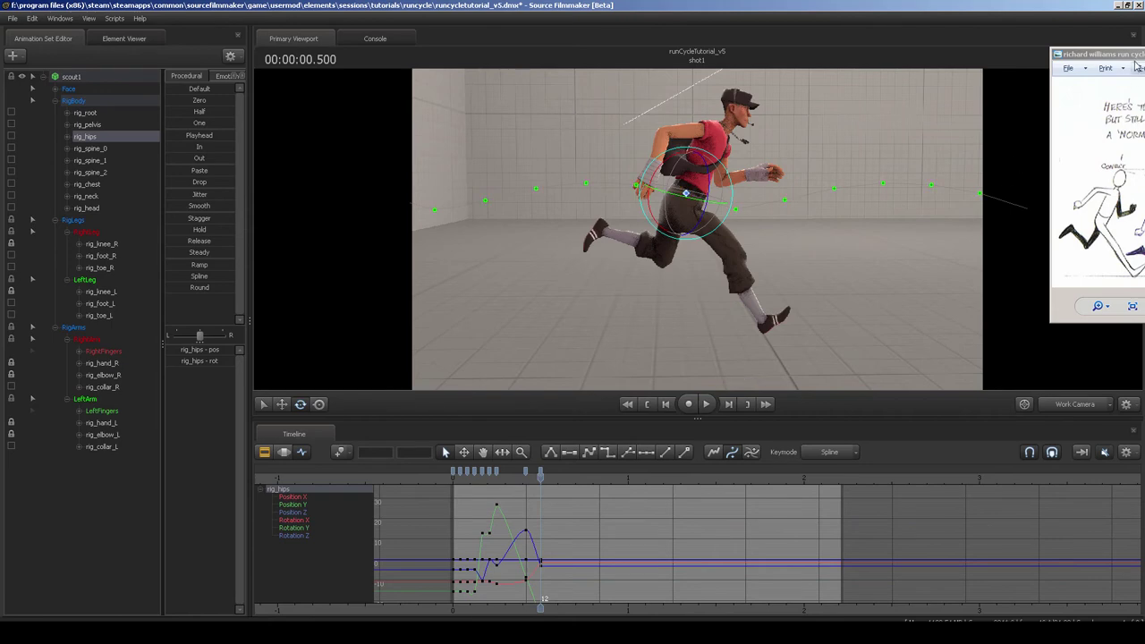
drag(1135, 62, 1060, 62)
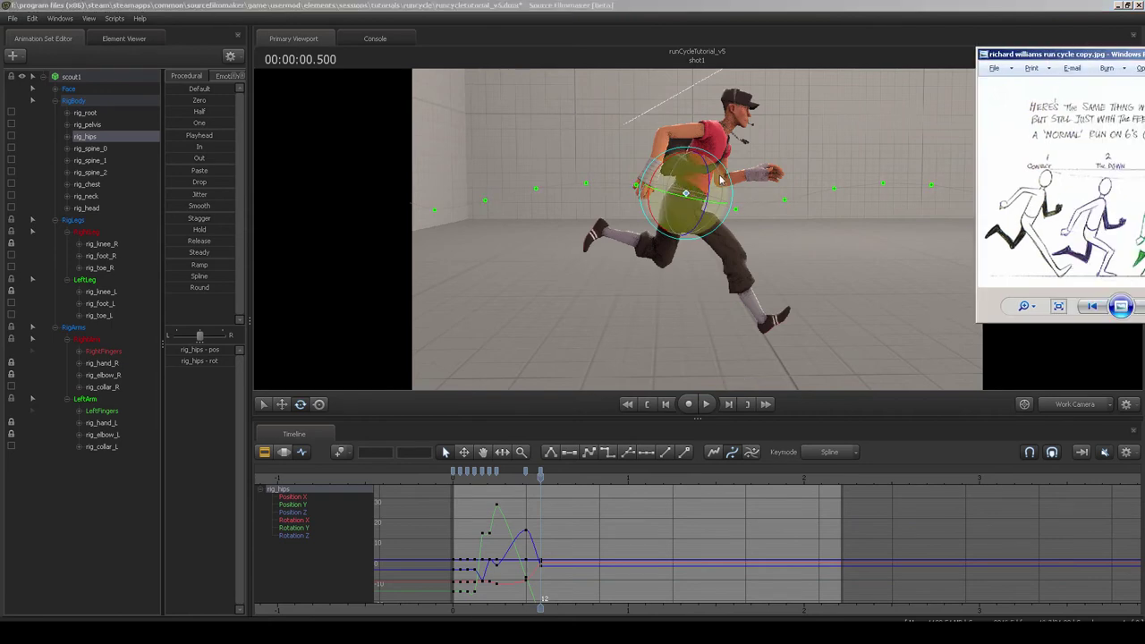
Copy all of the hips' keys at frame 0 and paste them at frame 12.
click(744, 260)
key(s)
scroll(592, 553, down, 2)
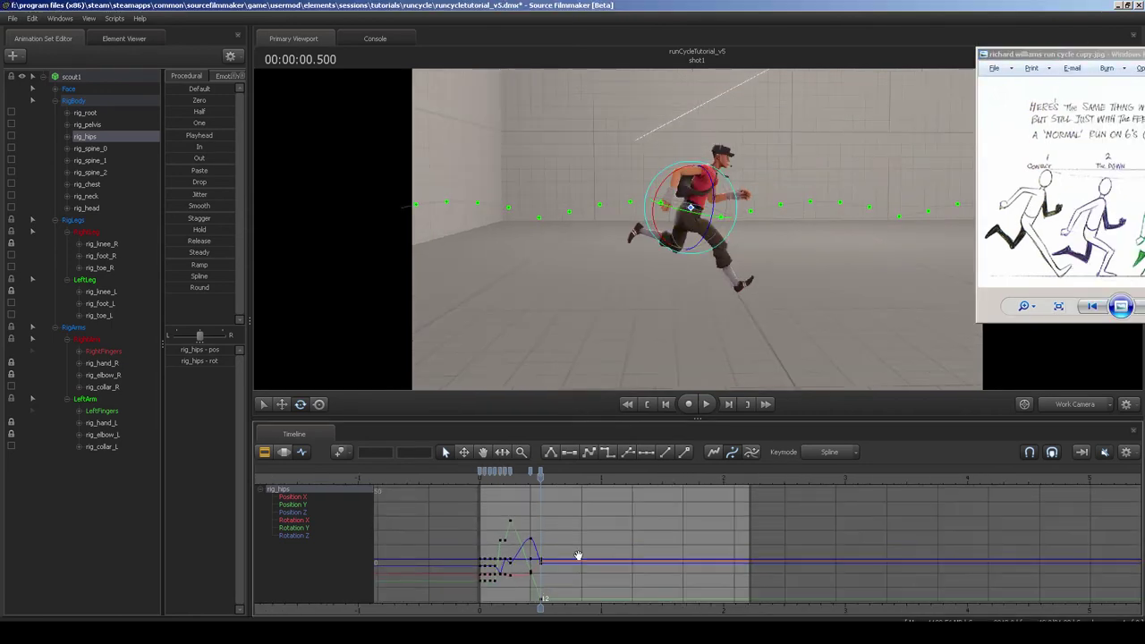
middle_drag(578, 555, 630, 533)
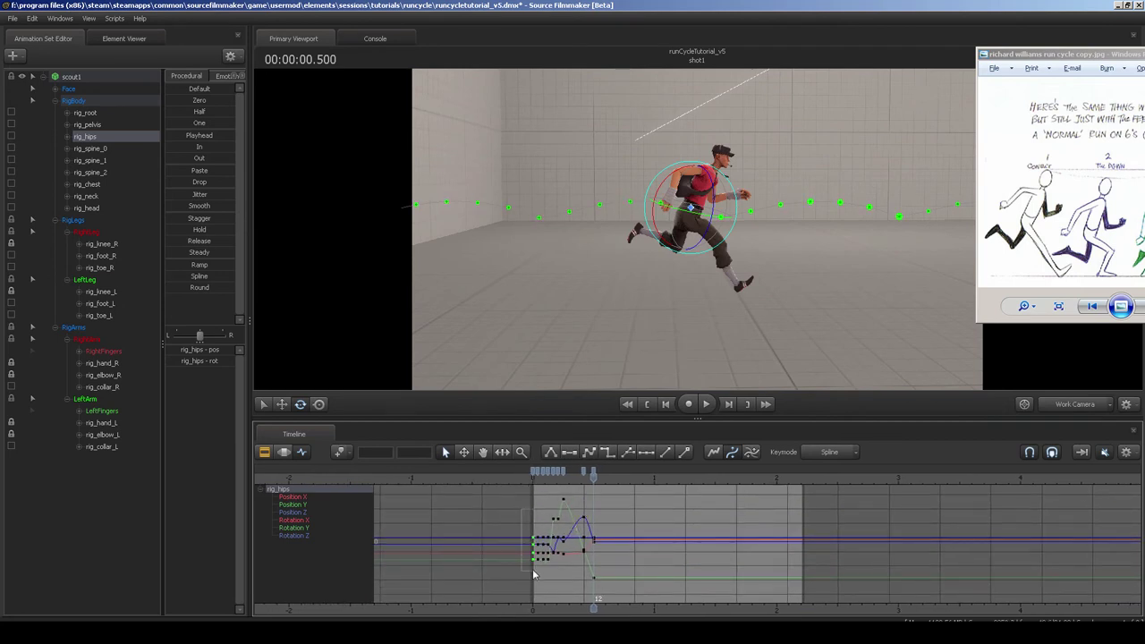
drag(533, 569, 533, 569)
key(ctrl+c)
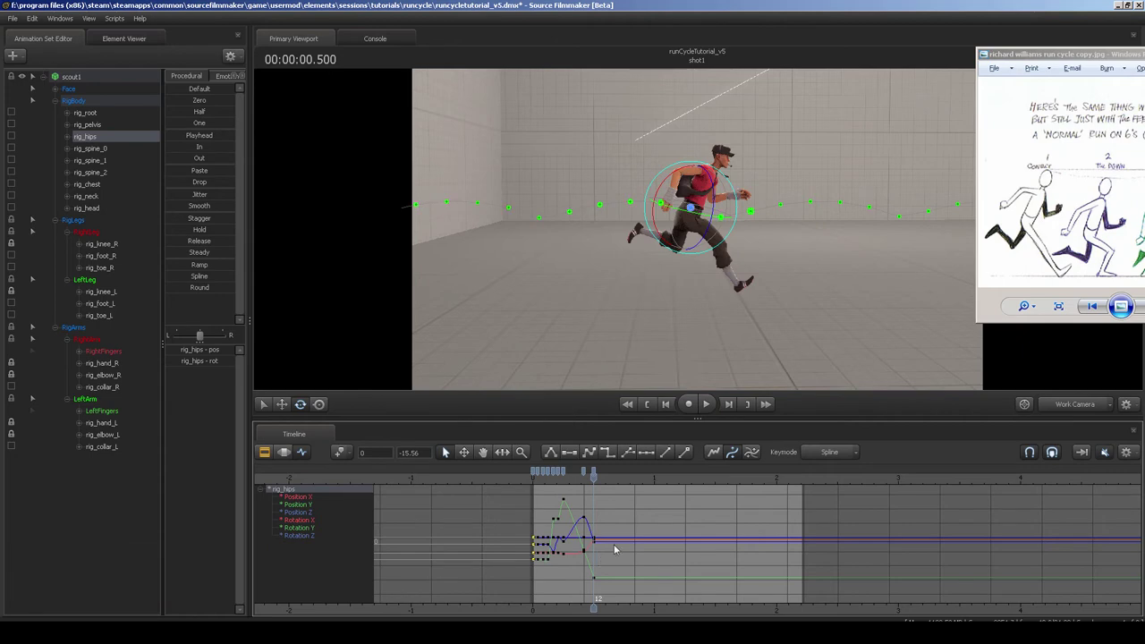
key(ctrl+v)
middle_drag(621, 526, 651, 527)
right_click(640, 522)
click(671, 570)
key(ctrl+v)
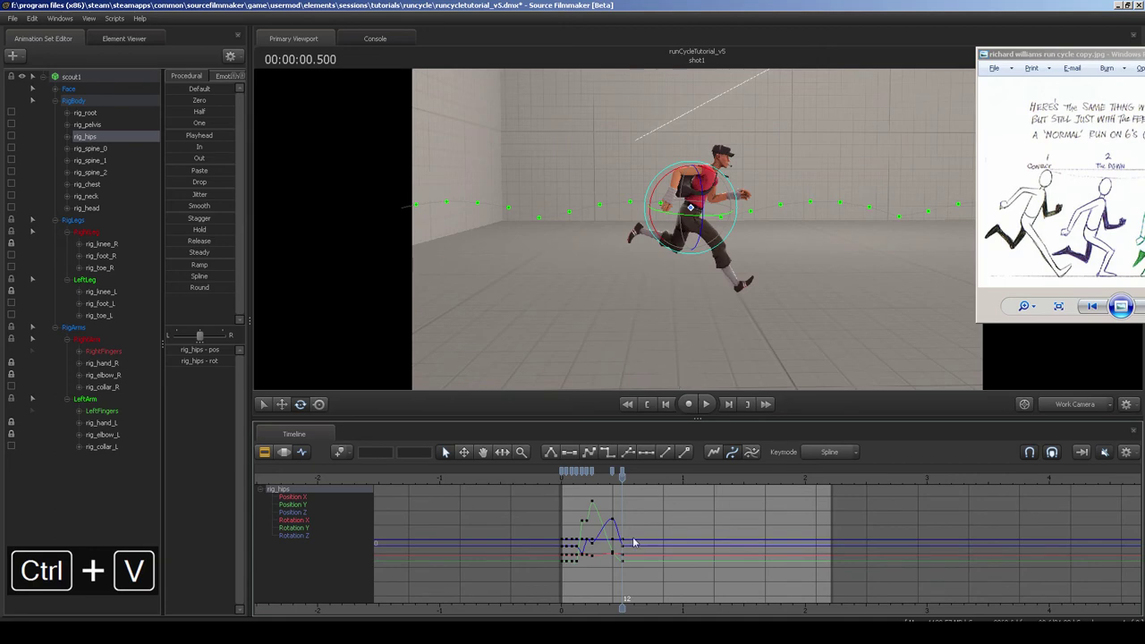
Delete the hips' in-between keys on frames 1 to 5, leaving the keys at frames 0, 6, 10 and 12.
drag(584, 480, 592, 481)
key(a)
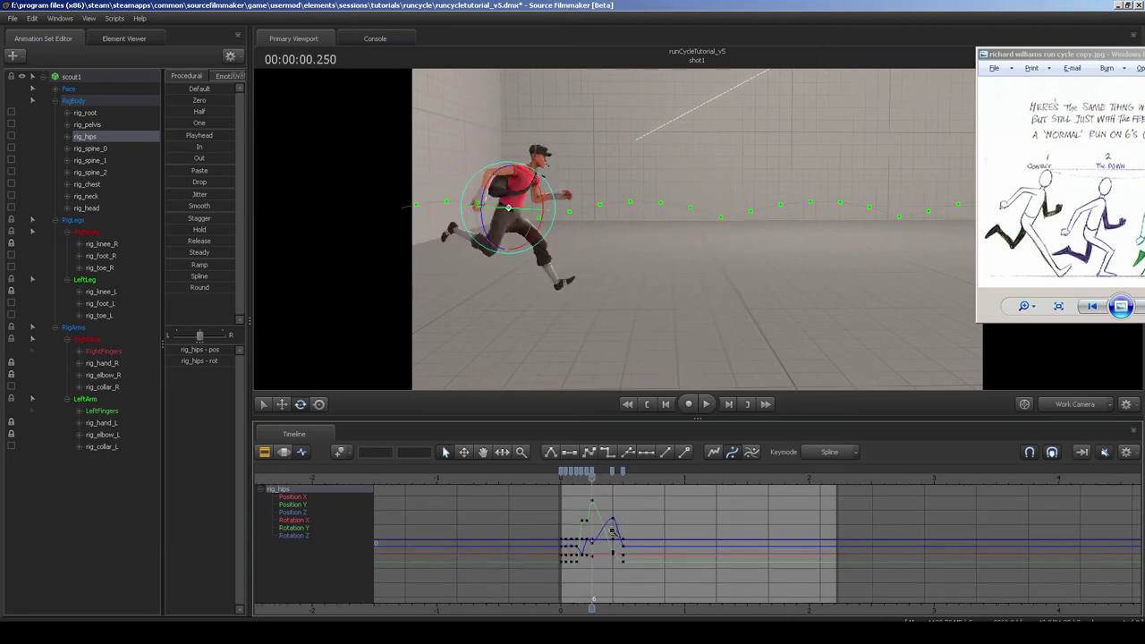
scroll(664, 530, down, 1)
middle_drag(521, 546, 658, 539)
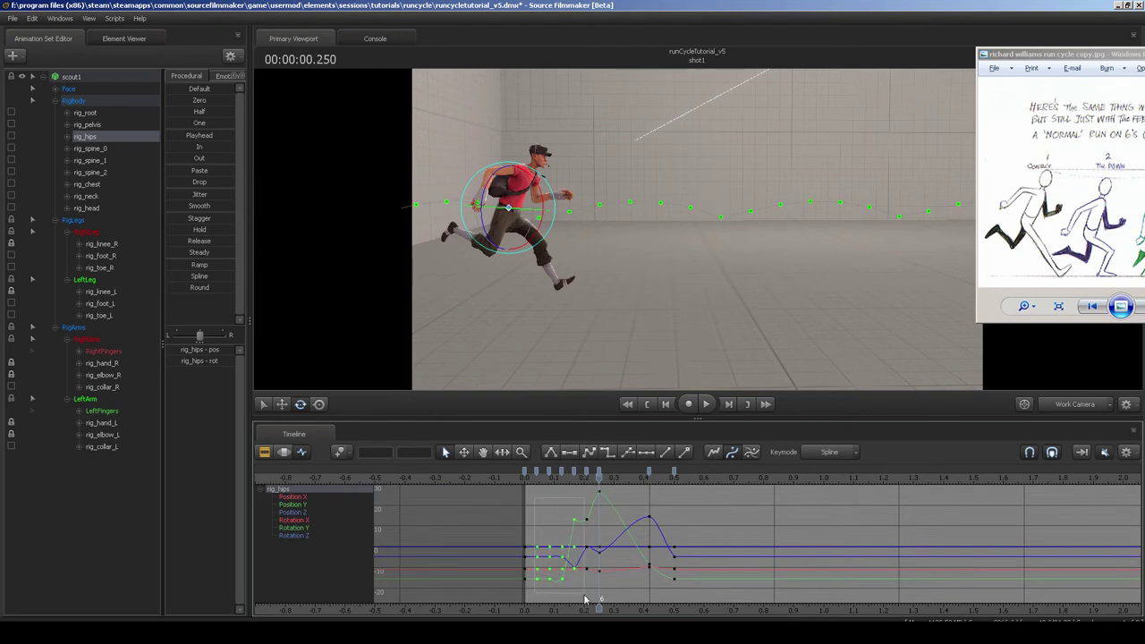
drag(589, 599, 591, 598)
key(Delete)
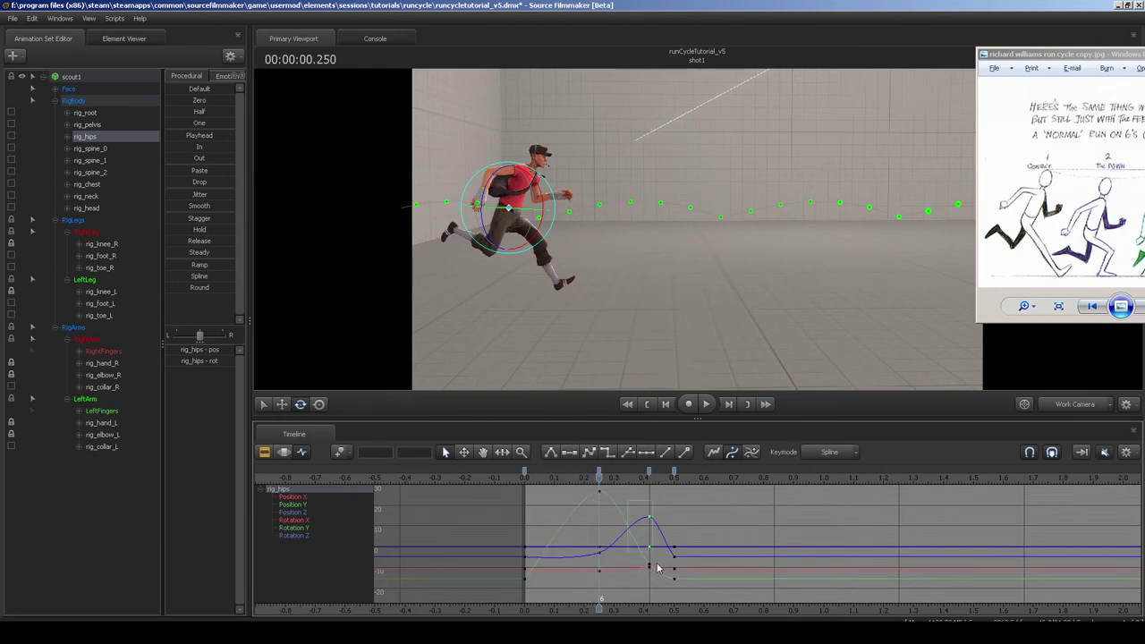
key(ctrl+z)
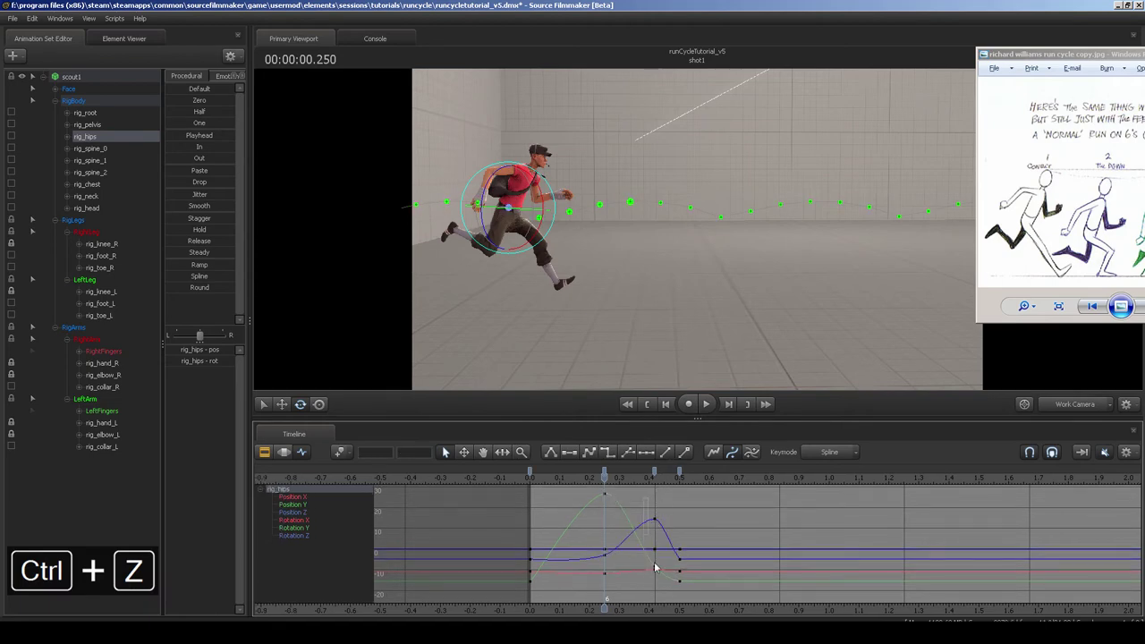
drag(656, 567, 666, 588)
click(695, 519)
Play back the run from frame 0 to check the hips' motion over the first stride.
drag(542, 482, 529, 482)
click(691, 273)
key(s)
key(space)
key(space)
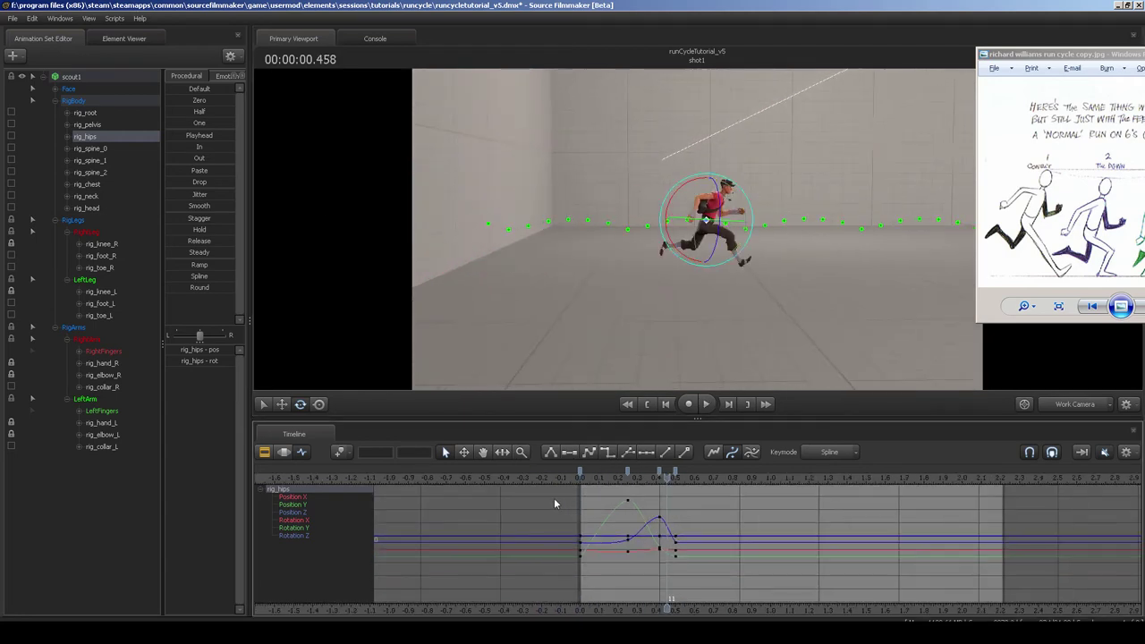
Copy the hips' keys from frames 0 to 12 and paste them at frames 12, 24, 36 and 48.
drag(554, 498, 713, 560)
key(ctrl+c)
scroll(674, 488, down, 3)
click(678, 485)
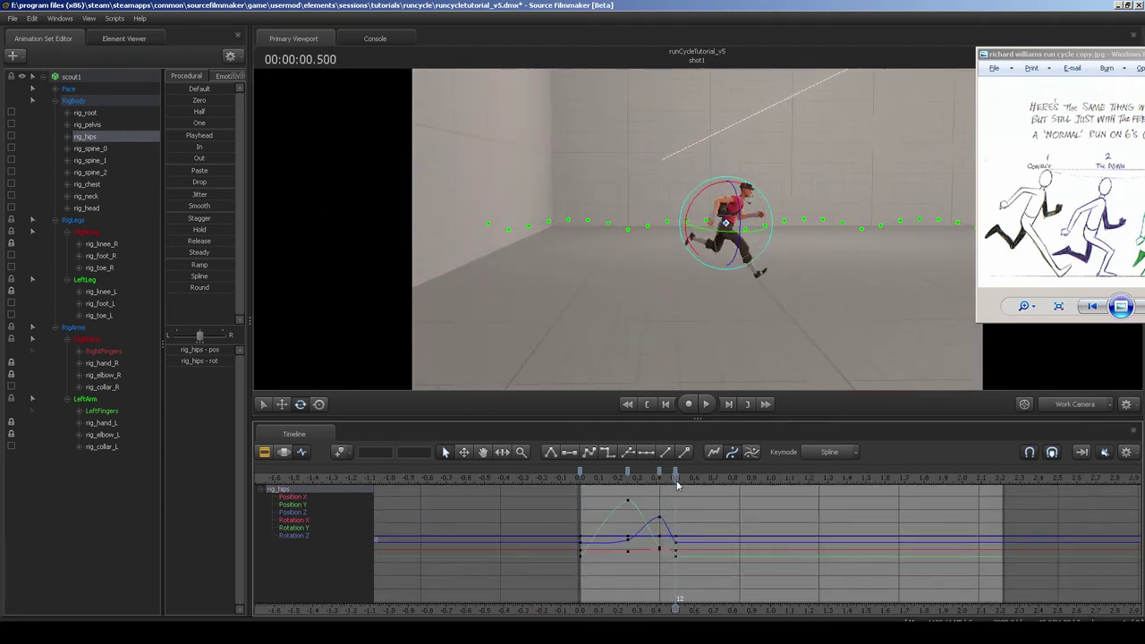
key(ctrl+v)
click(771, 481)
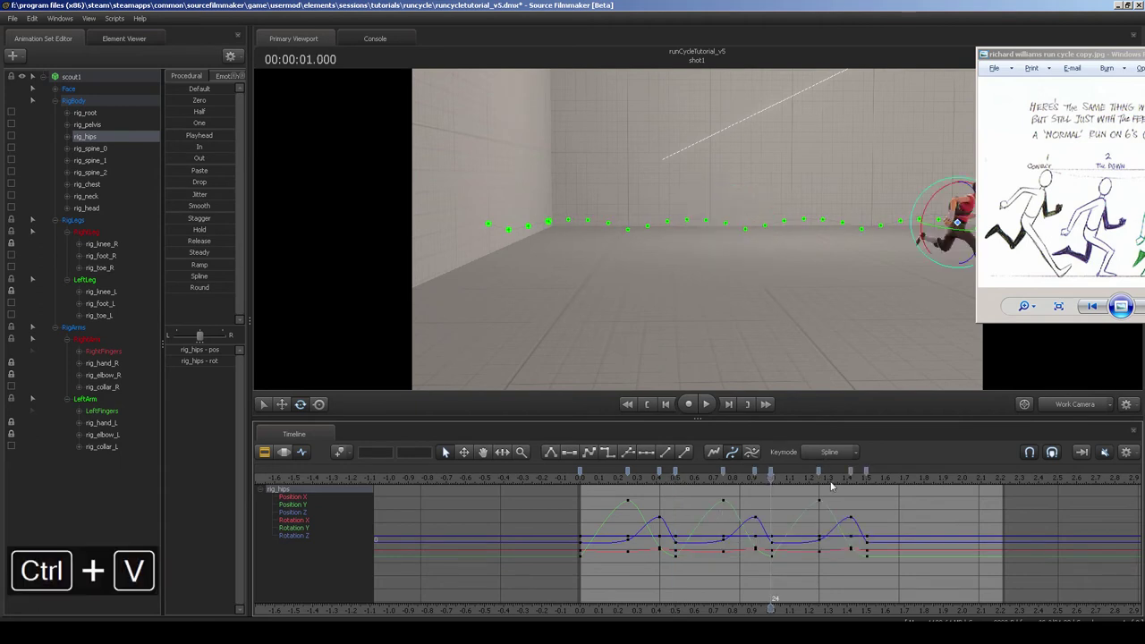
click(865, 484)
key(ctrl+v)
click(962, 482)
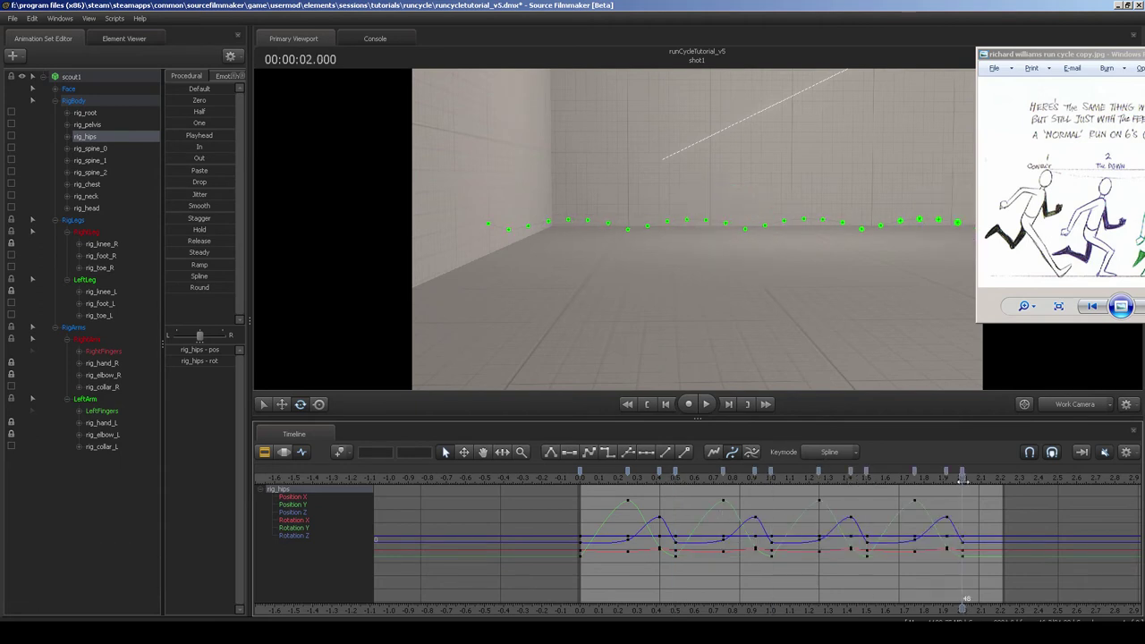
Play back the whole run from a rear three-quarter view to check the repeated hip motion.
drag(597, 481, 588, 484)
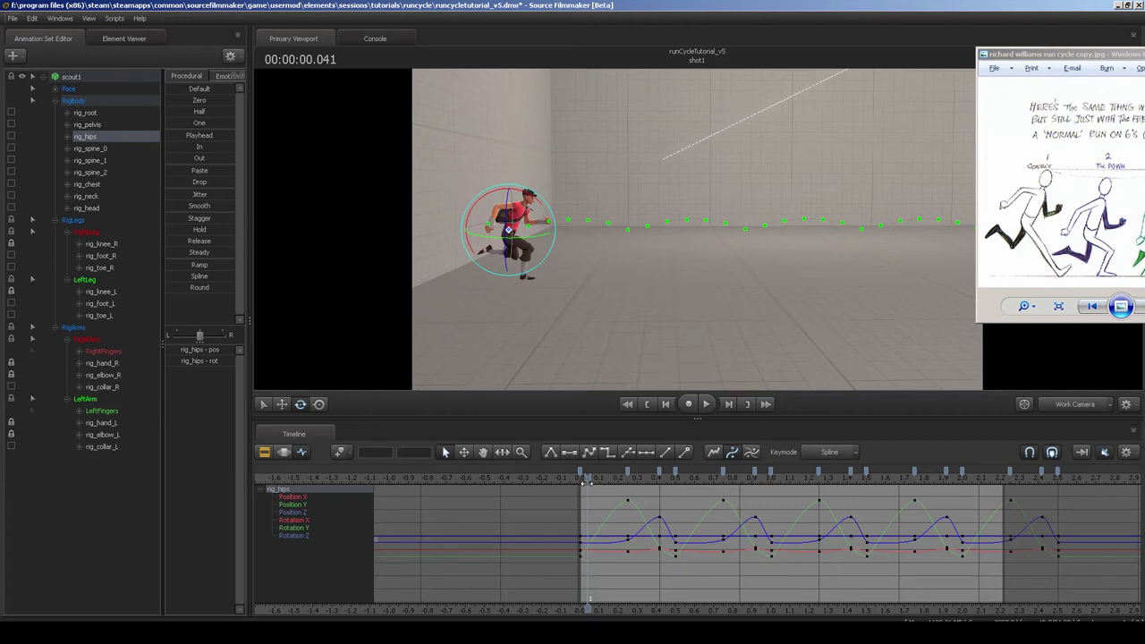
click(582, 485)
drag(696, 233, 723, 237)
key(space)
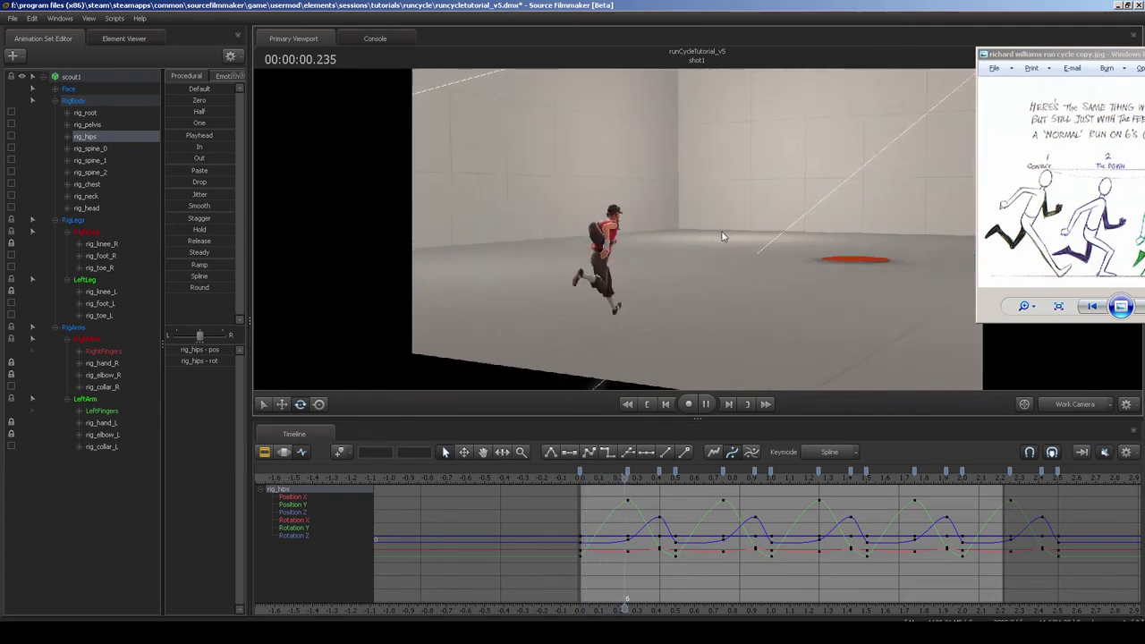
click(697, 407)
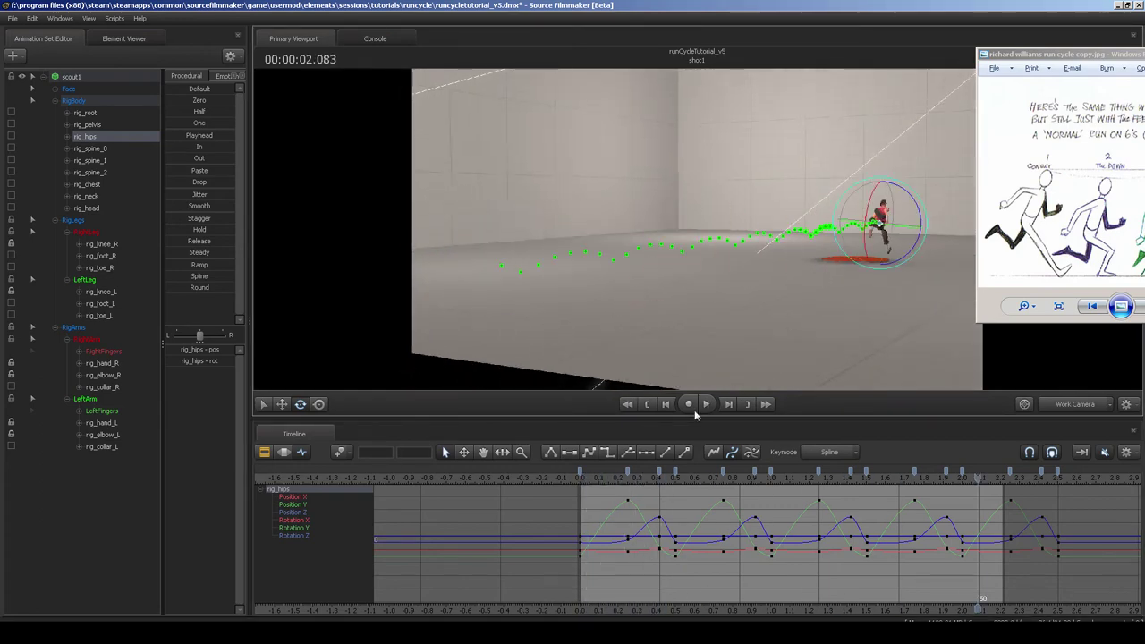
click(584, 483)
key(space)
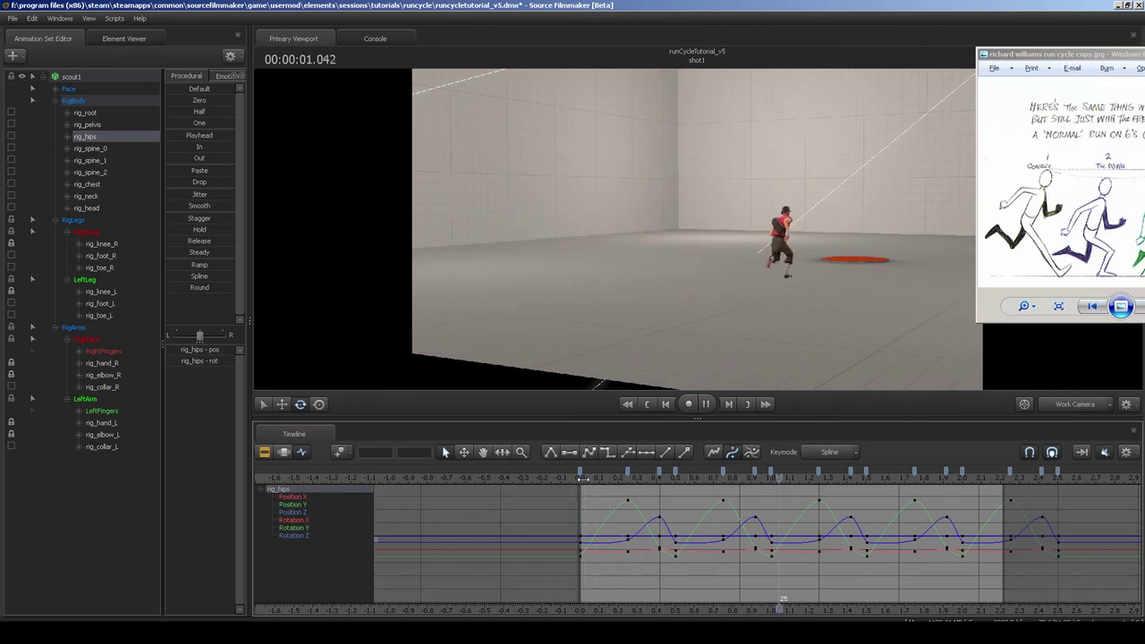
key(space)
click(582, 479)
Return to a close side view of the Scout at frame 0 and select the rig_hand_R control.
alt+drag(598, 287, 537, 285)
drag(751, 231, 700, 233)
alt+middle_drag(699, 232, 732, 211)
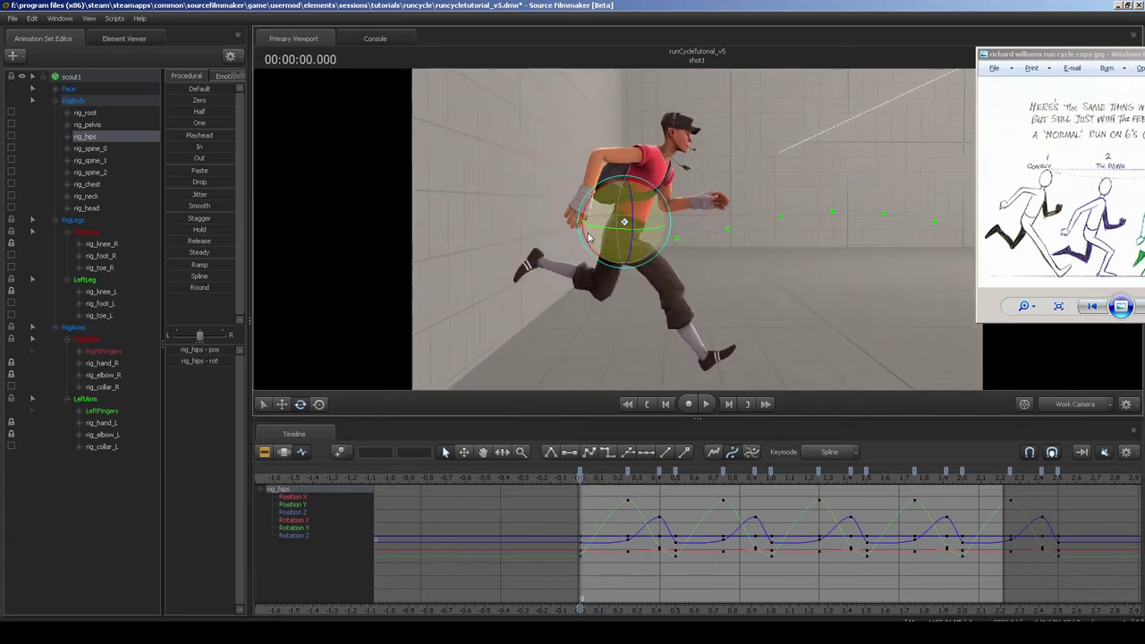
ctrl+click(589, 191)
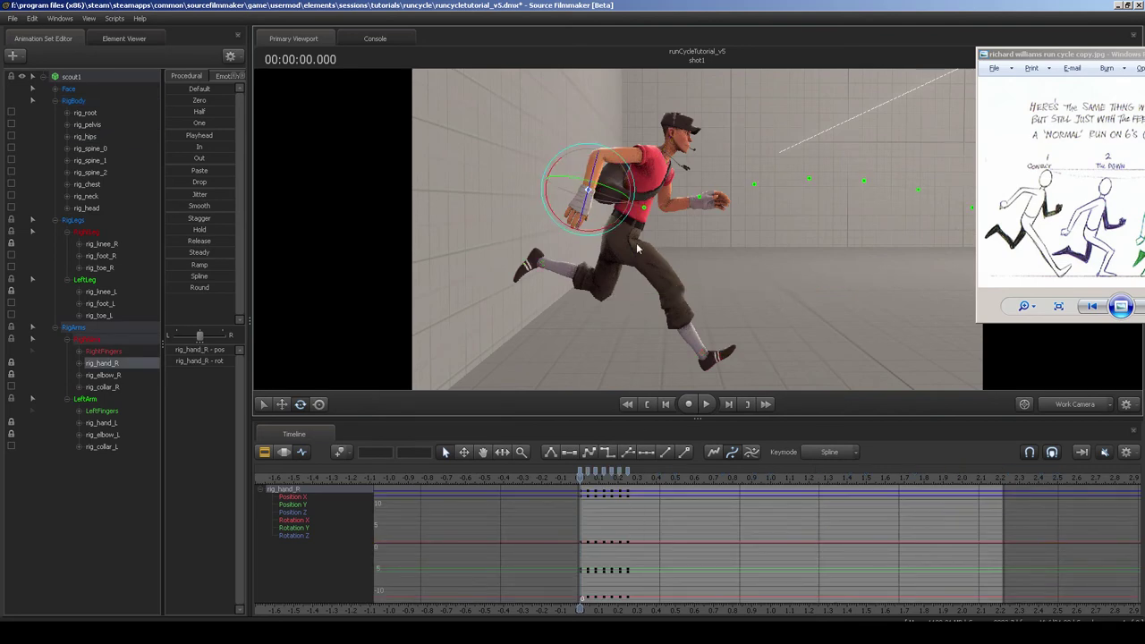
alt+middle_drag(639, 249, 637, 253)
key(f)
scroll(841, 240, down, 5)
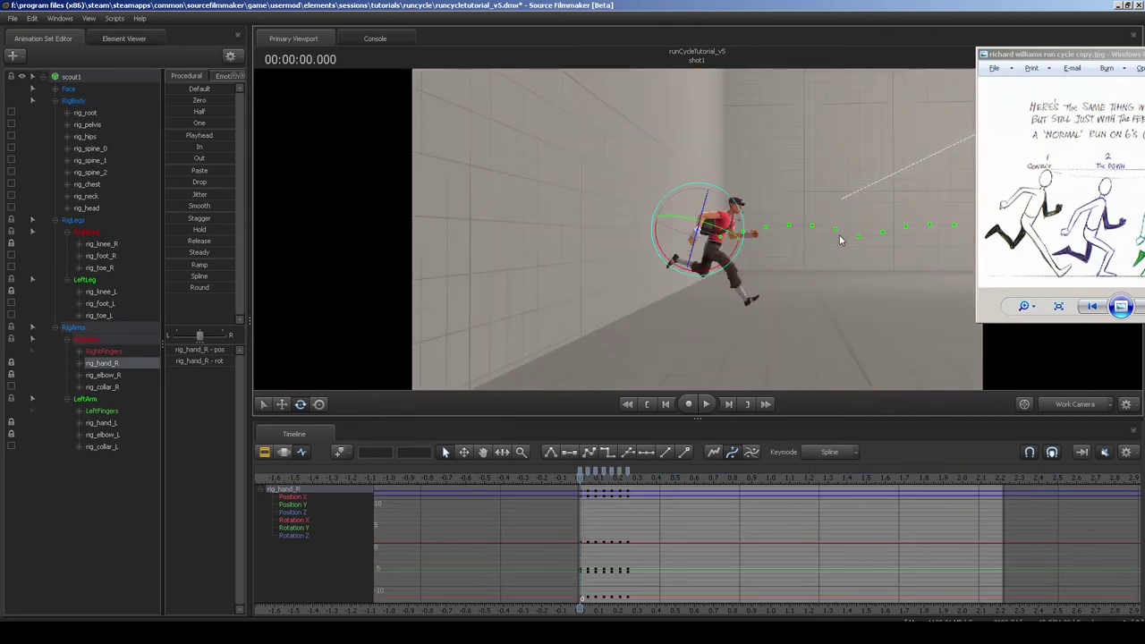
scroll(713, 281, up, 3)
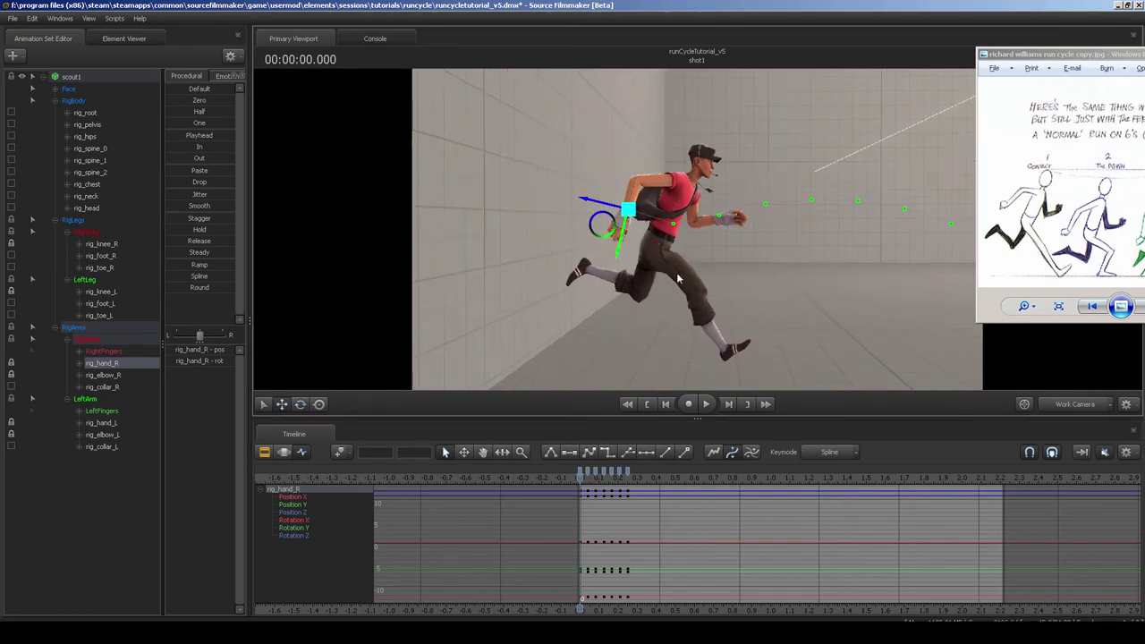
At frame 6, rotate and move the right hand so the arm swings forward in front of the torso.
drag(579, 479, 628, 479)
middle_drag(761, 246, 699, 245)
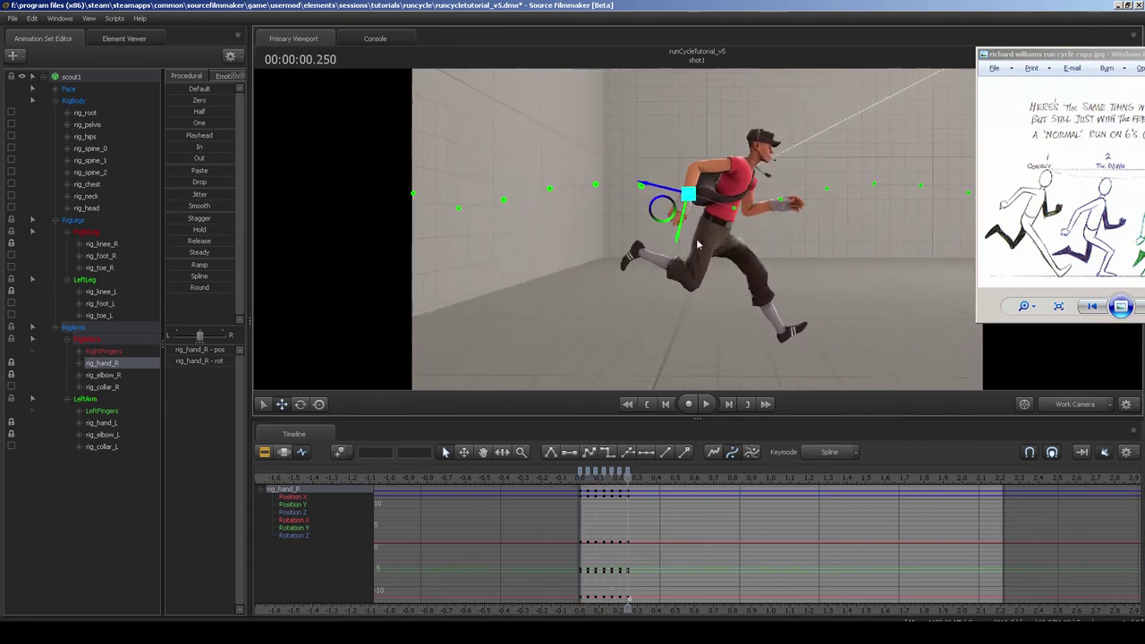
key(e)
drag(666, 215, 734, 231)
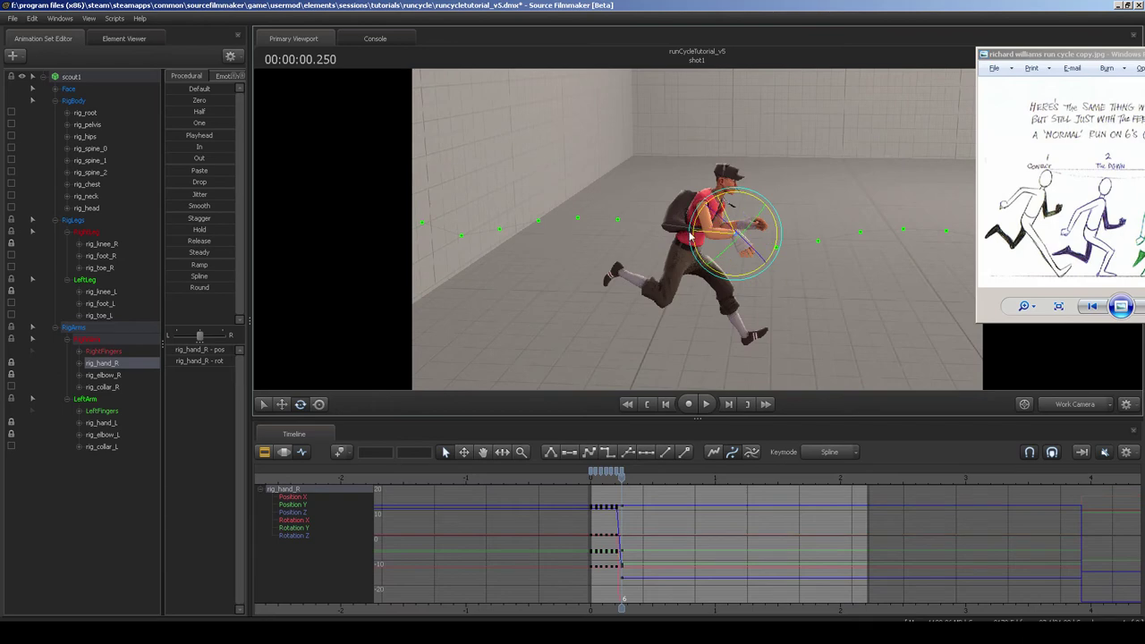
drag(691, 237, 716, 241)
alt+right_drag(716, 242, 757, 230)
key(w)
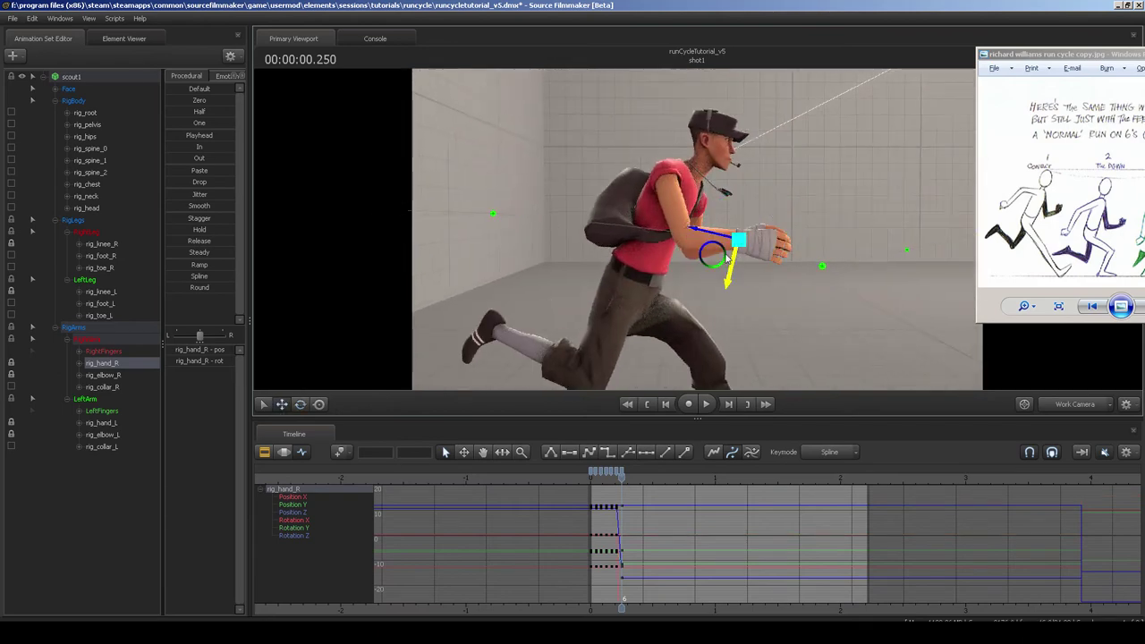
mouse_move(716, 255)
mouse_down()
mouse_move(555, 276)
mouse_move(684, 299)
mouse_move(698, 268)
mouse_up()
Select the rig_collar_R control and rotate it at frame 6 to adjust the right shoulder for the forward arm swing.
ctrl+click(757, 182)
key(e)
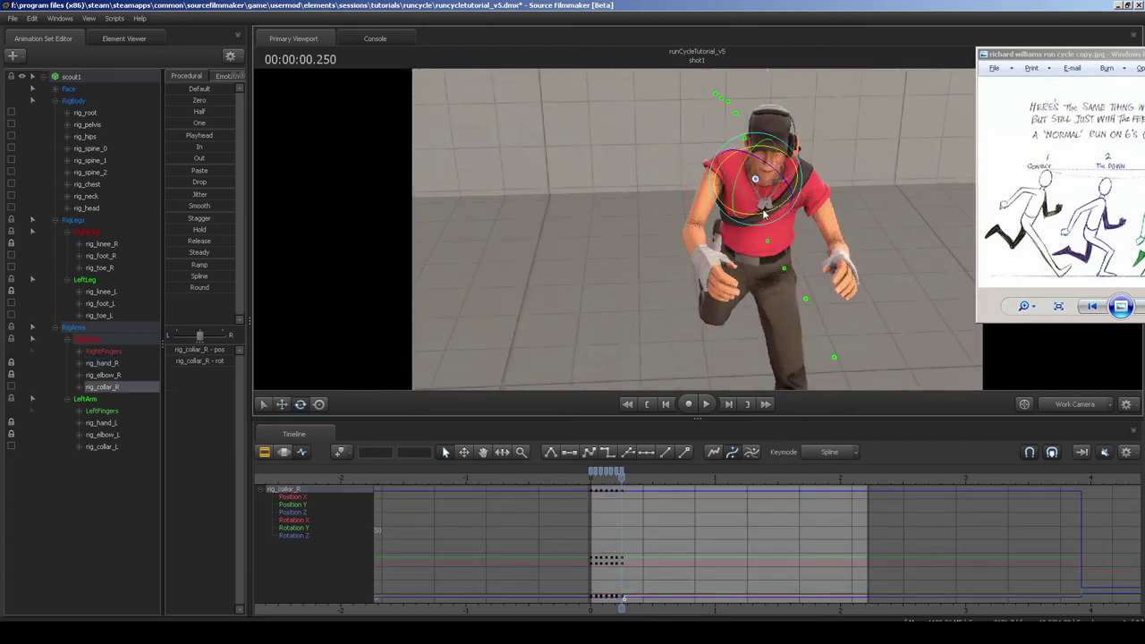
drag(766, 214, 782, 167)
Select the rig_spine_0, rig_spine_1, rig_spine_2 and rig_chest controls together from a front view of the Scout.
alt+middle_drag(721, 257, 698, 249)
ctrl+click(739, 239)
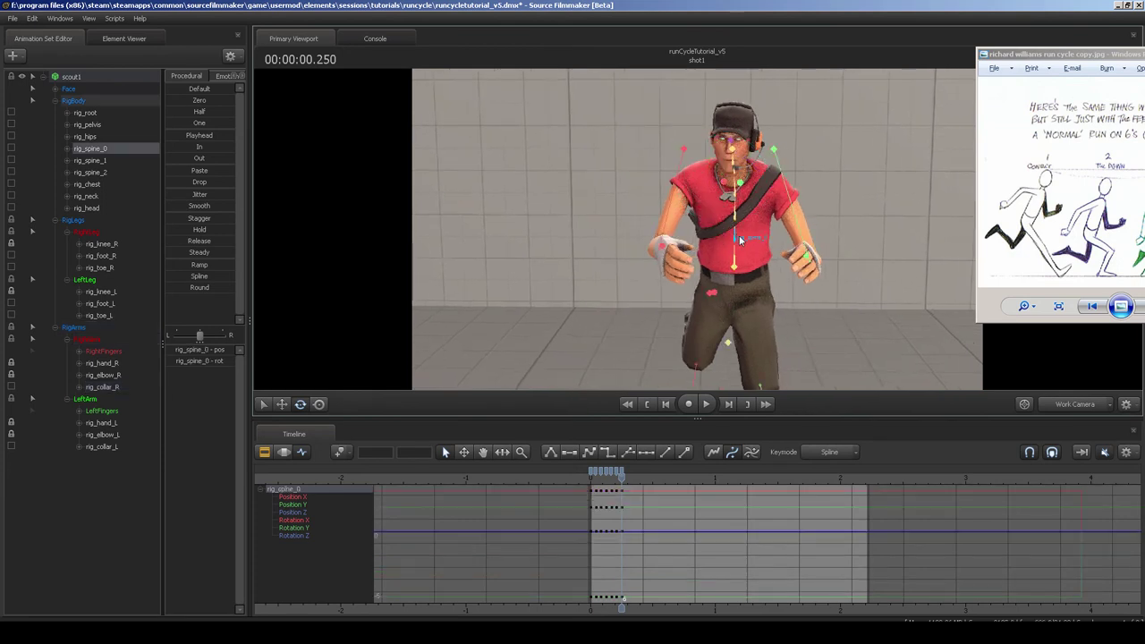
ctrl+shift+click(738, 216)
ctrl+shift+click(735, 193)
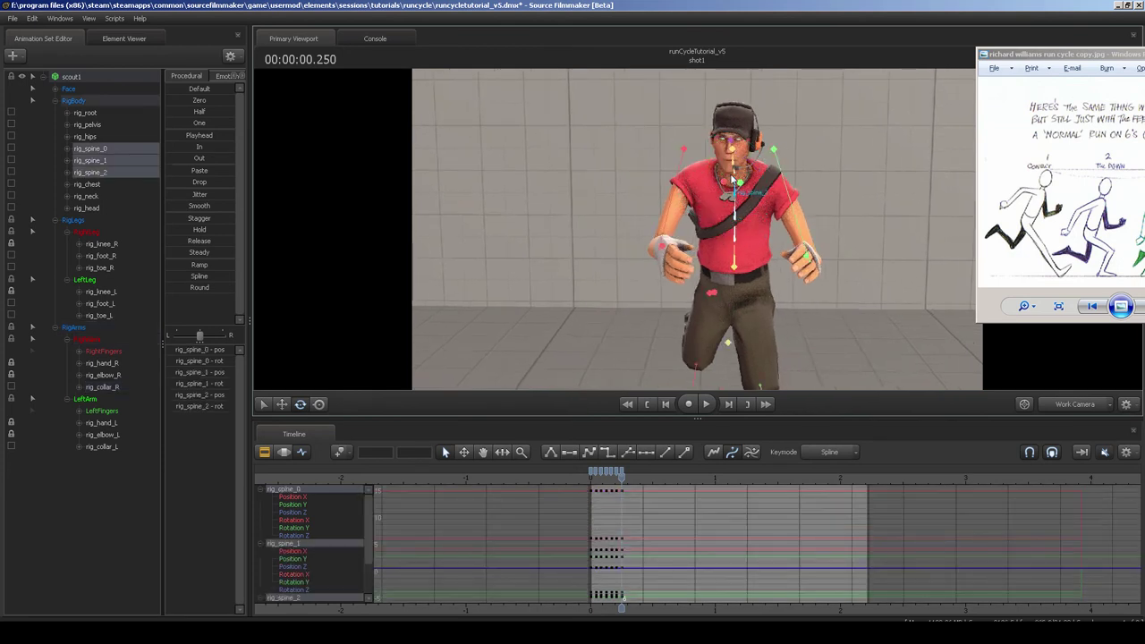
ctrl+shift+click(733, 176)
alt+middle_drag(755, 275, 755, 264)
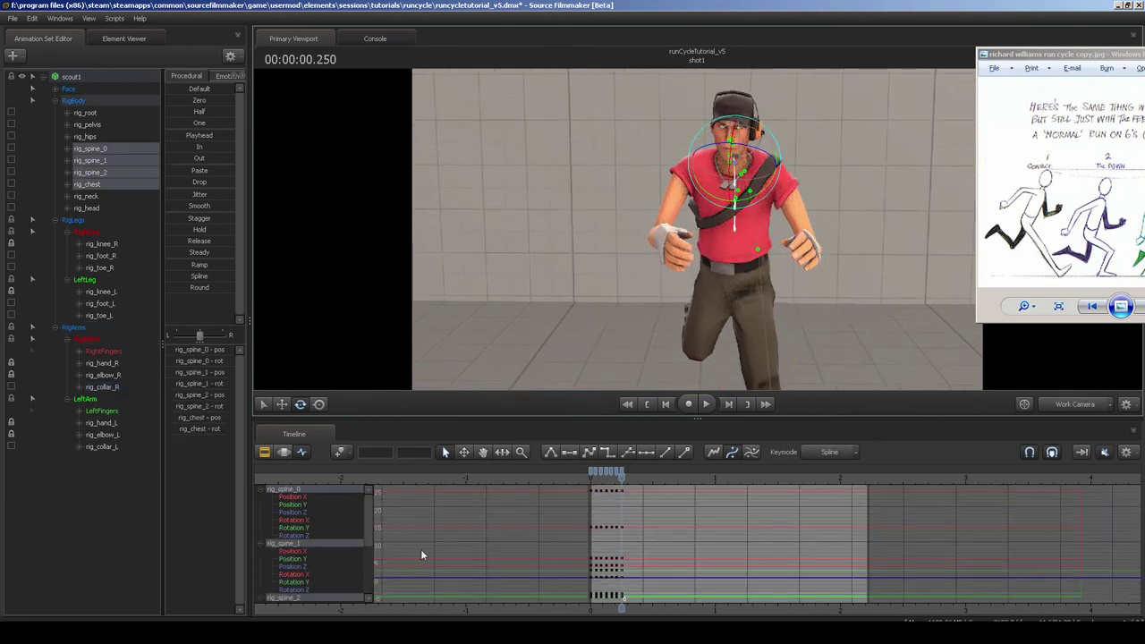
Isolate the Rotation Y curves of the selected spine controls and set their frame 6 keys to -2.00.
click(321, 529)
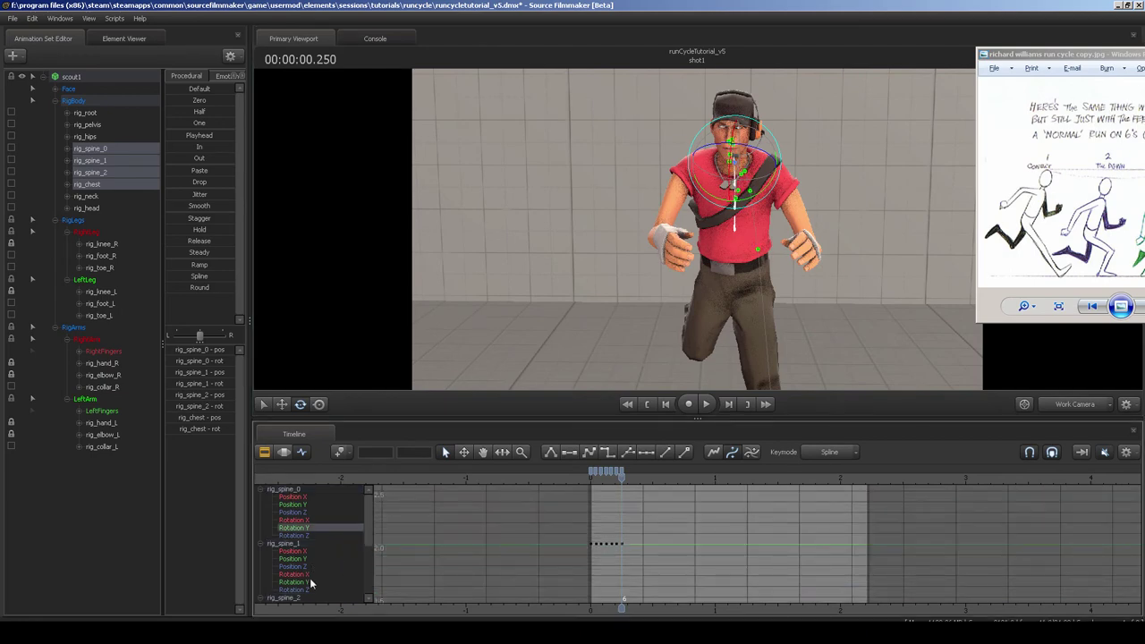
ctrl+click(311, 582)
scroll(335, 559, down, 1)
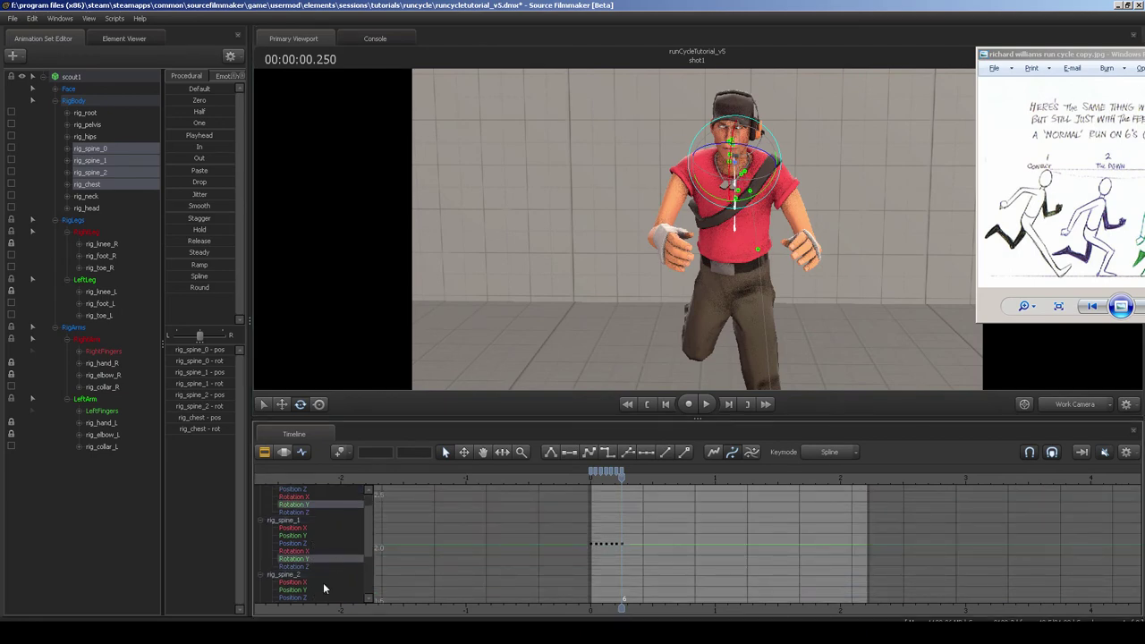
scroll(323, 583, down, 4)
ctrl+click(317, 543)
scroll(317, 573, up, 5)
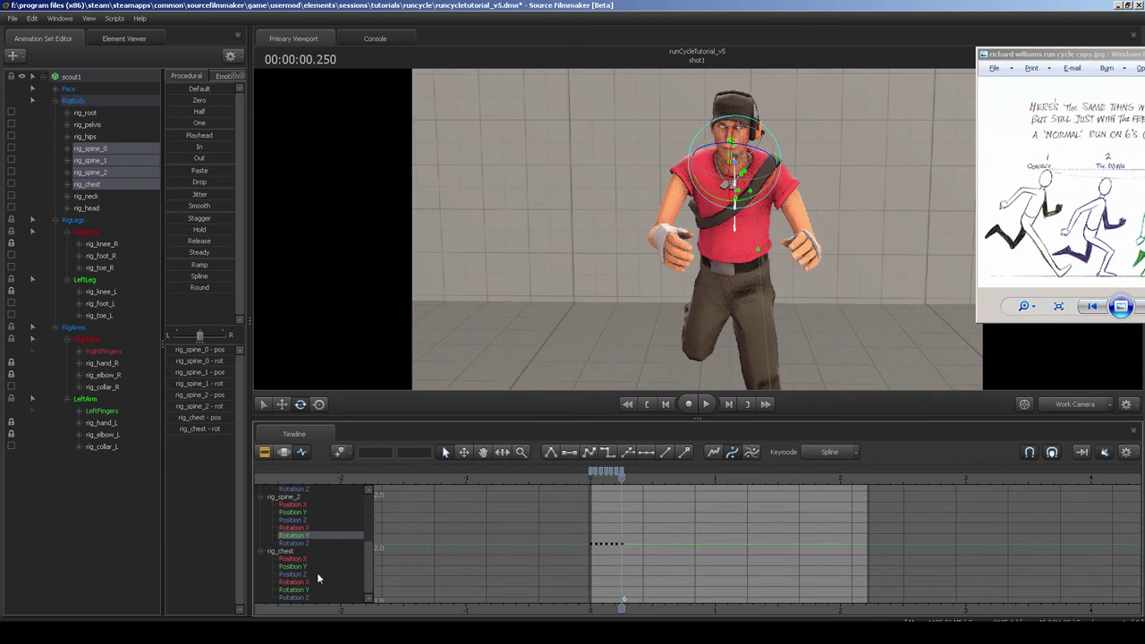
scroll(332, 562, up, 1)
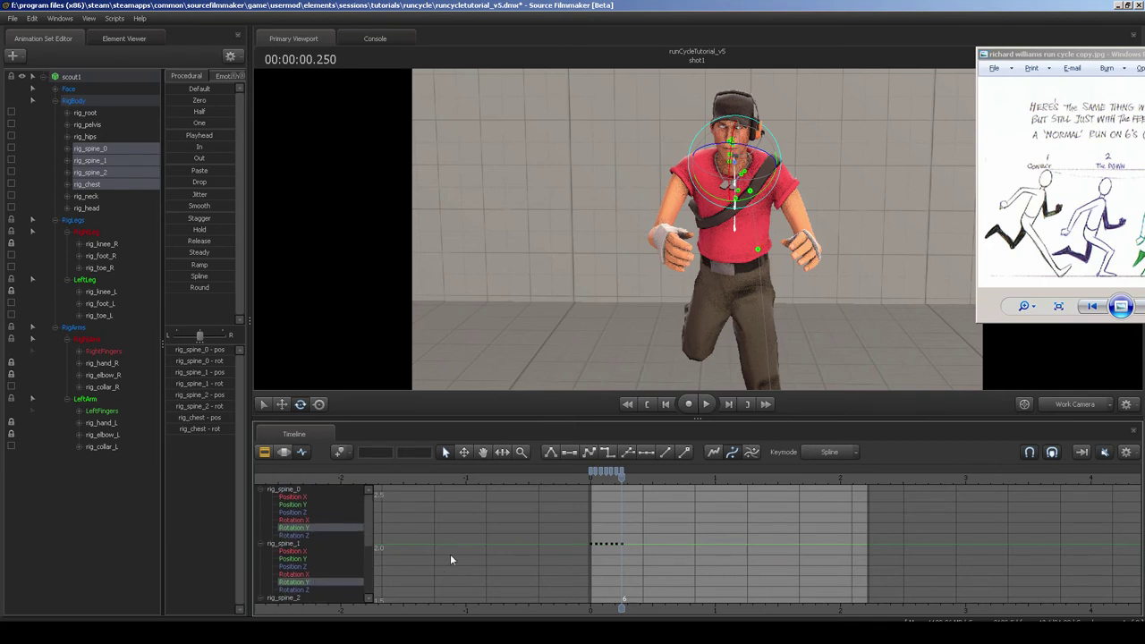
scroll(649, 546, up, 2)
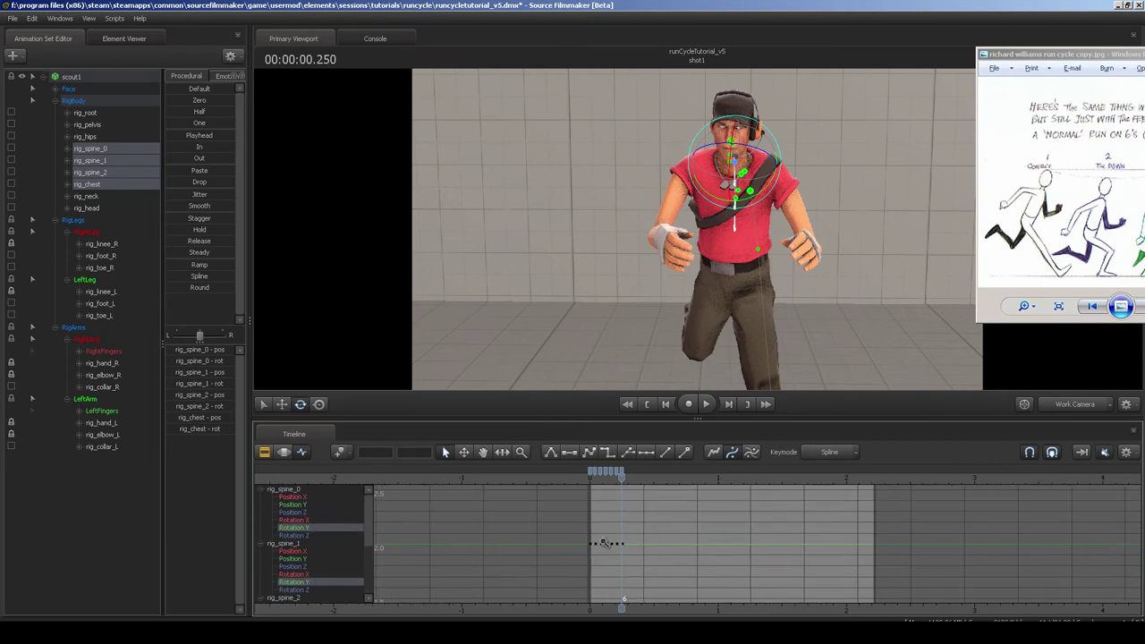
drag(624, 558, 624, 559)
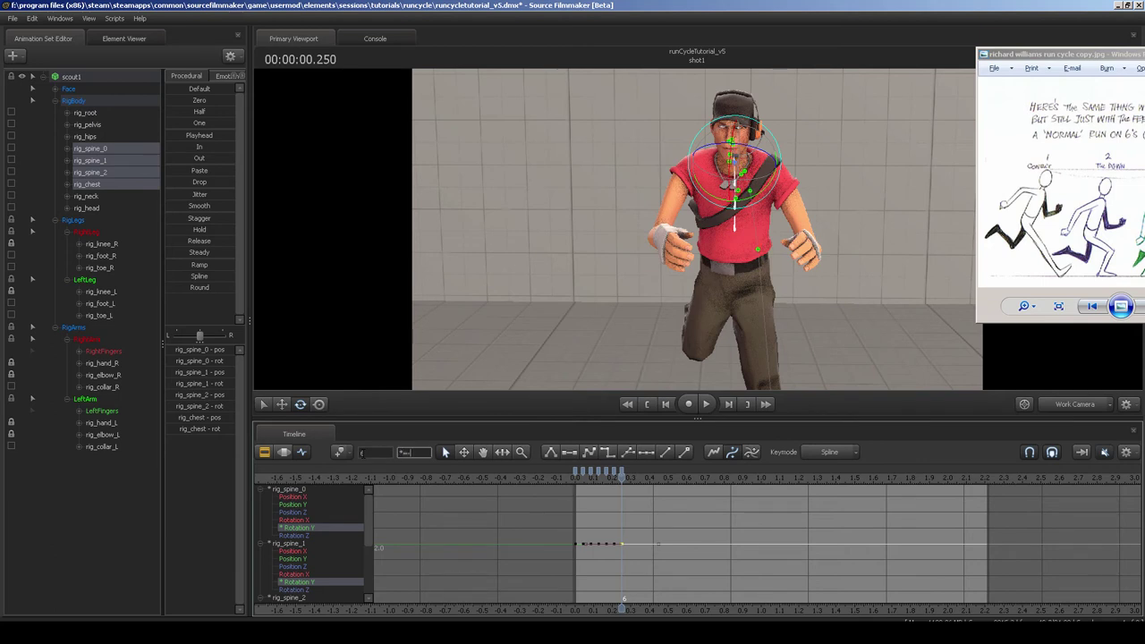
key(Return)
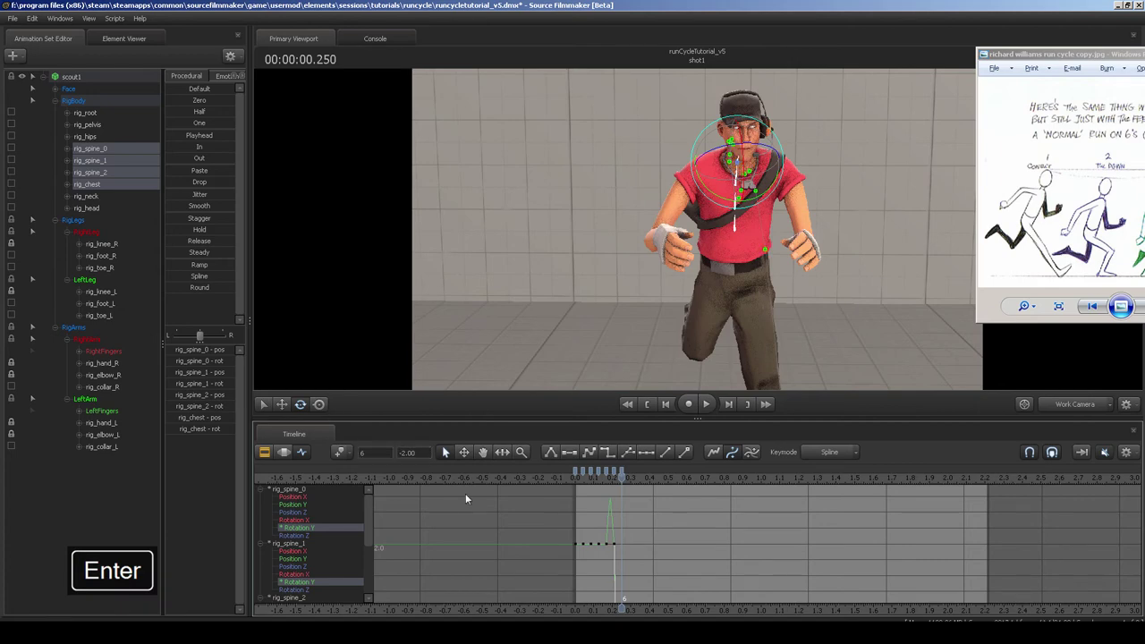
Delete the in-between spine Rotation Y keys so that only the keys at frames 0 and 6 remain.
middle_drag(637, 578, 639, 571)
click(692, 534)
key(f)
middle_drag(478, 542, 575, 573)
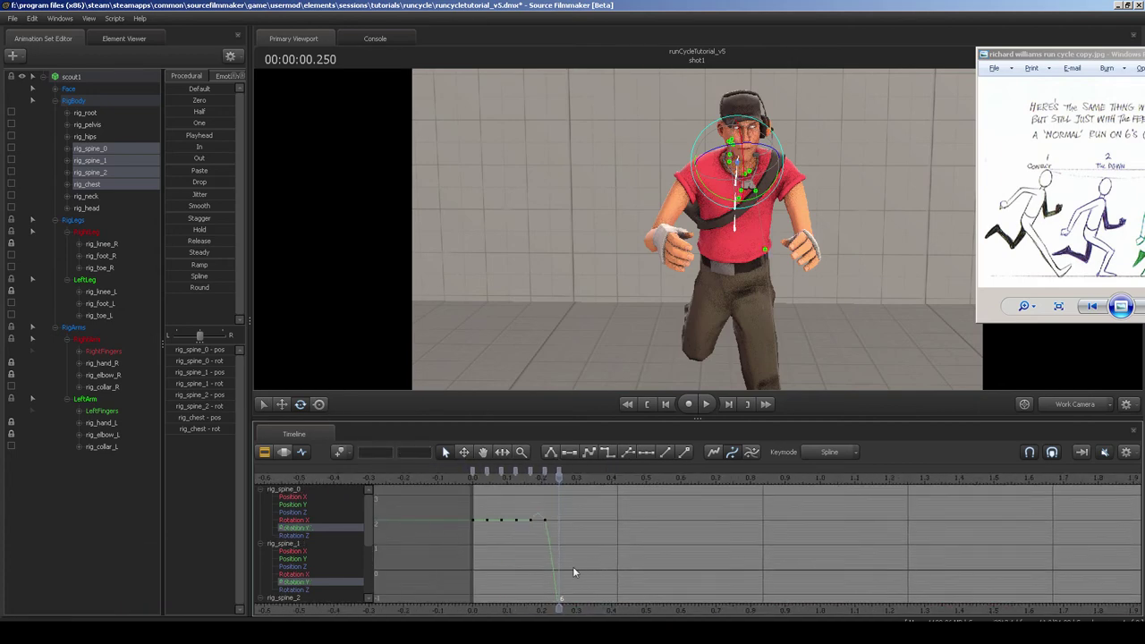
drag(486, 499, 485, 496)
key(Delete)
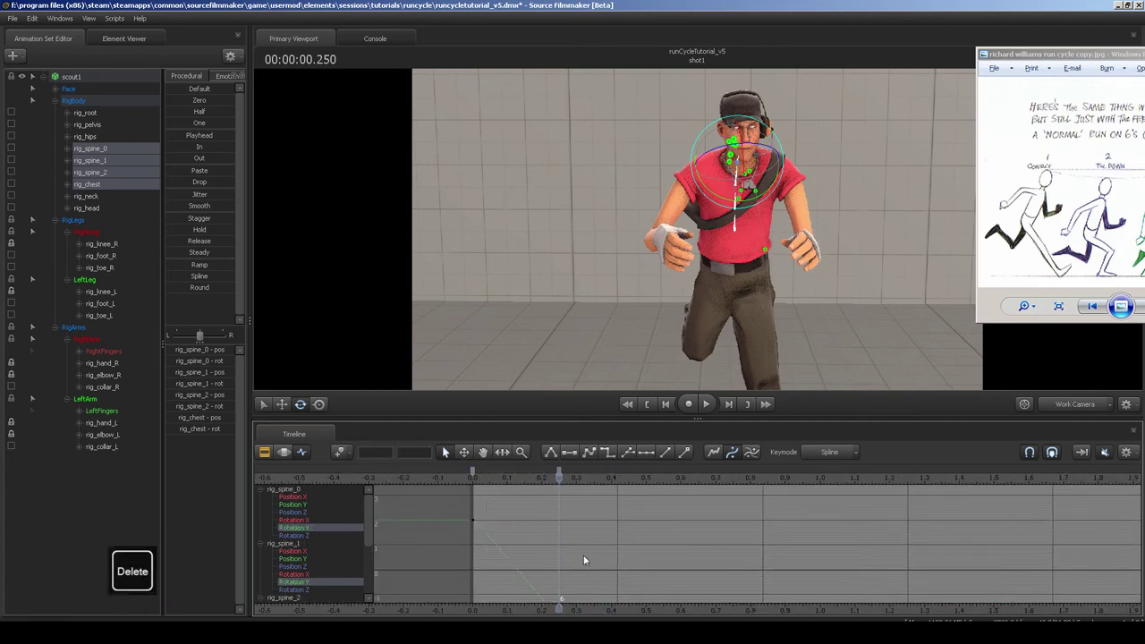
mouse_move(562, 566)
middle_down()
mouse_move(572, 519)
mouse_move(554, 562)
middle_up()
scroll(580, 513, down, 3)
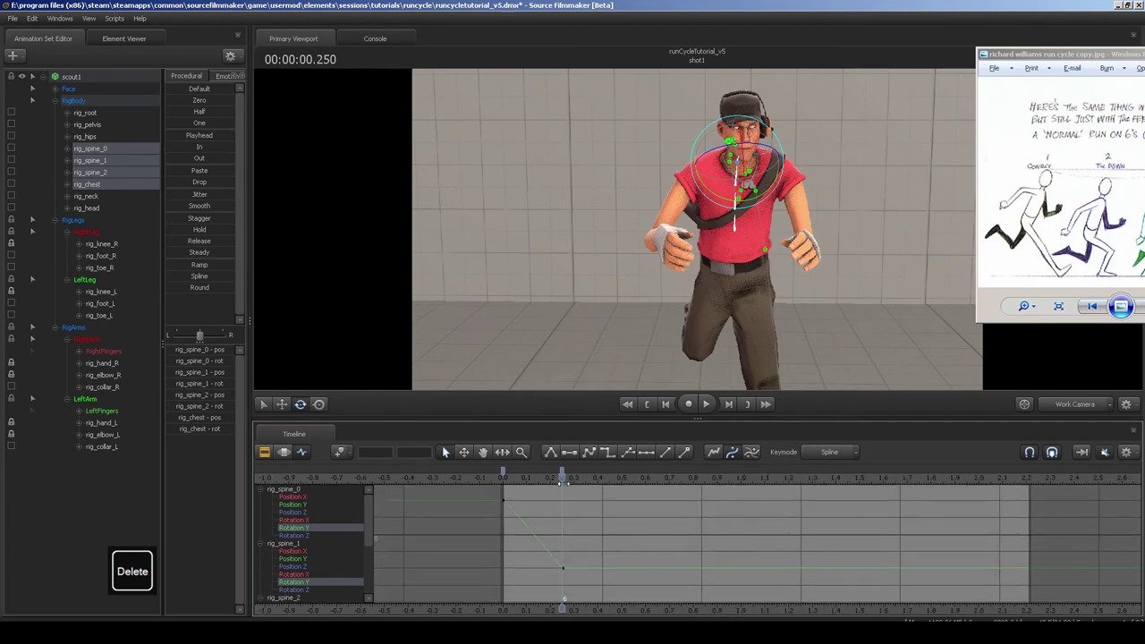
Copy the frame 0 spine Rotation Y keys, change the paste mode, and paste them at frame 12.
drag(562, 477, 484, 518)
key(ctrl+c)
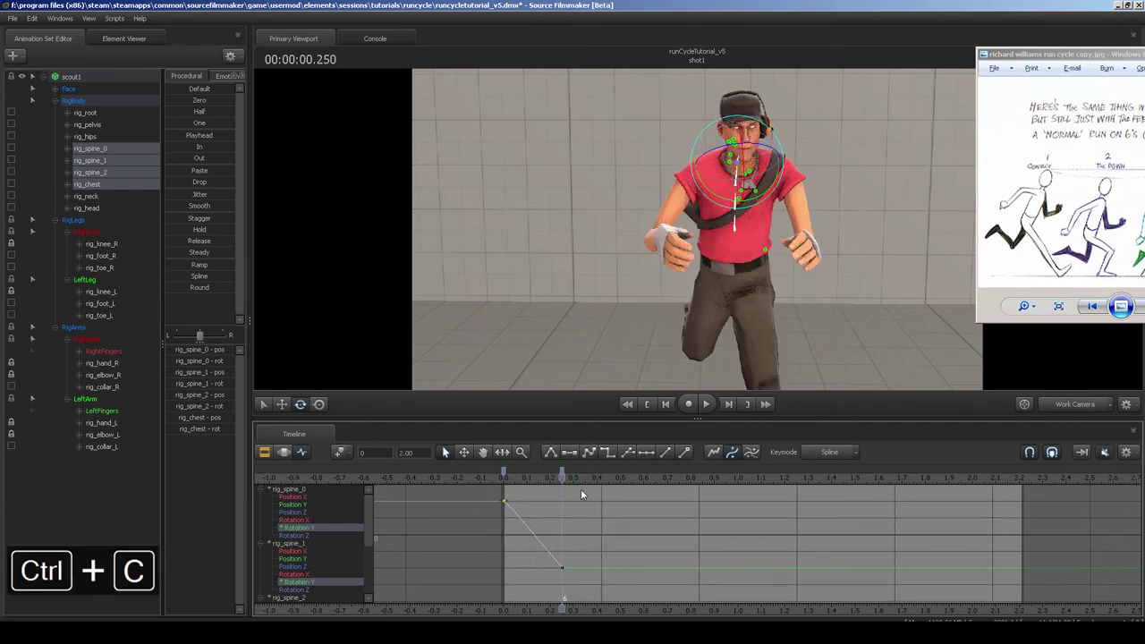
drag(581, 494, 640, 528)
key(ctrl+v)
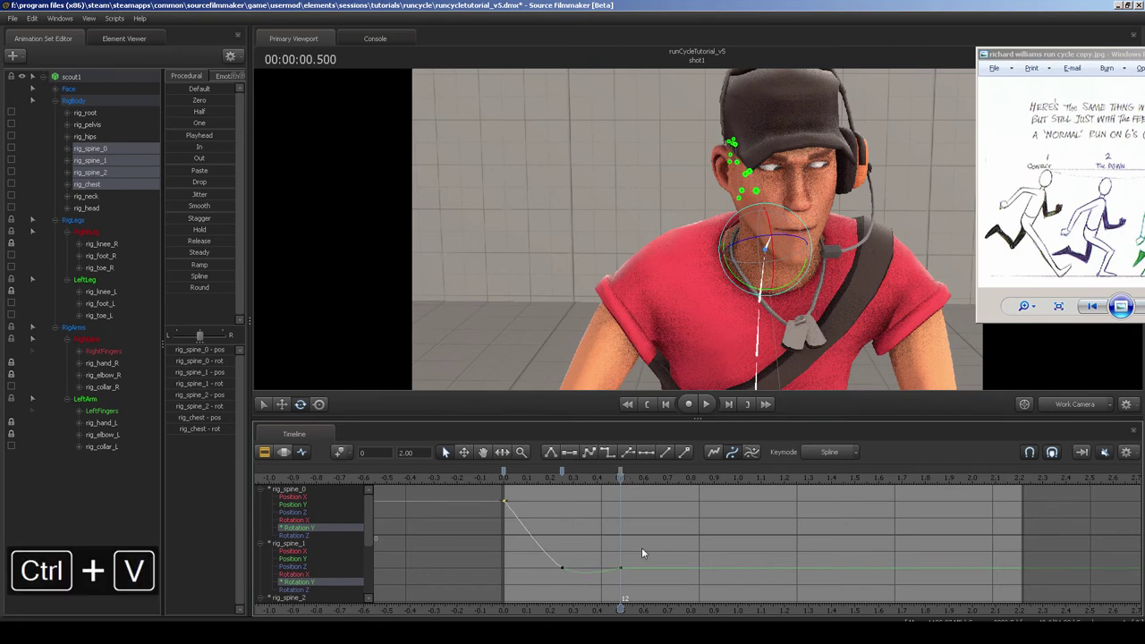
right_click(629, 511)
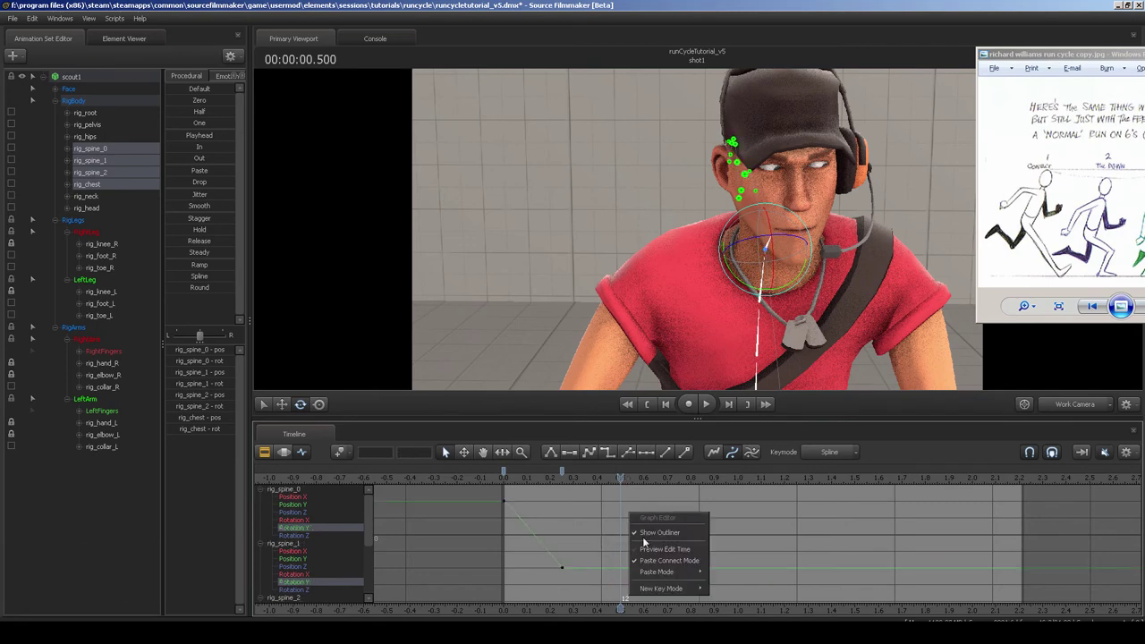
mouse_move(666, 572)
click(730, 573)
key(ctrl+v)
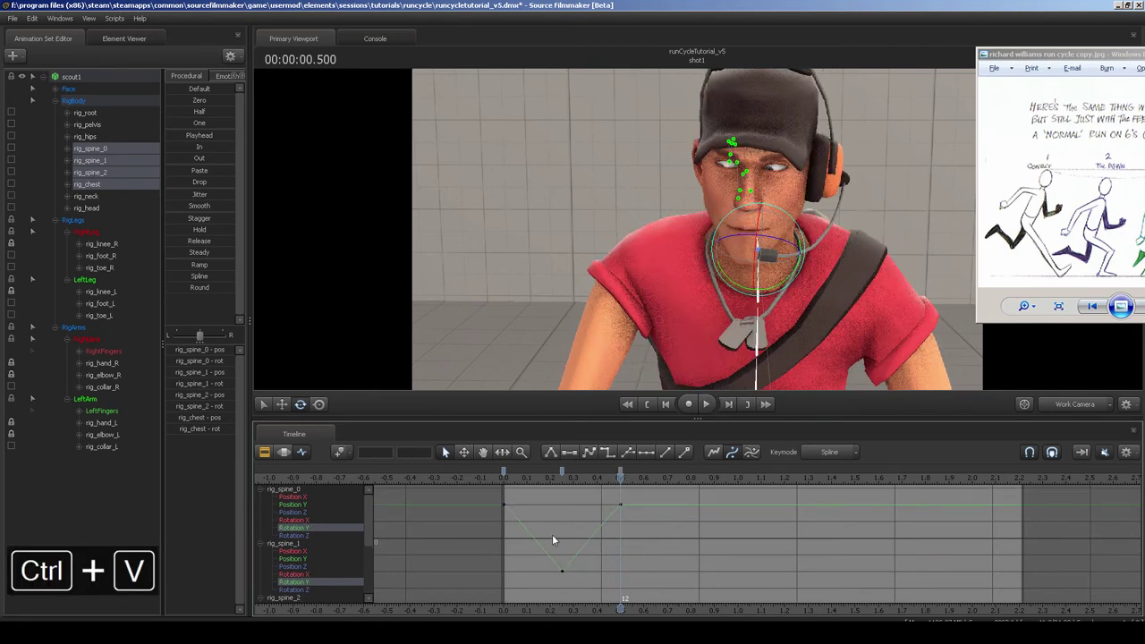
Smooth the tangents of the spine Rotation Y keys at frames 0, 6 and 12, and scrub back through the twist.
drag(657, 568, 653, 563)
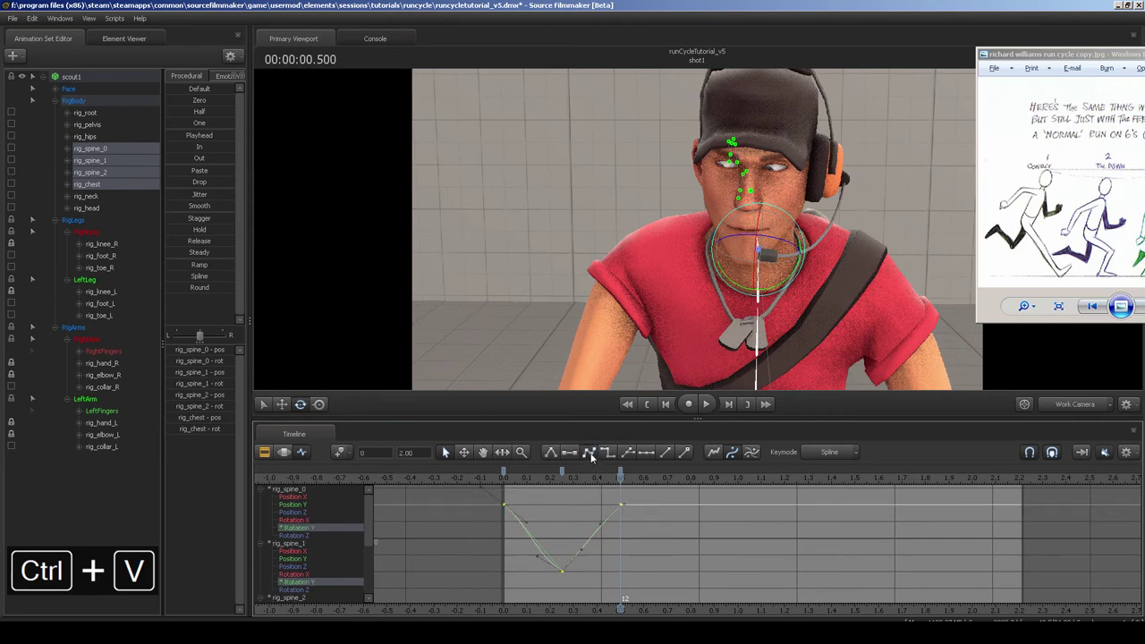
click(590, 453)
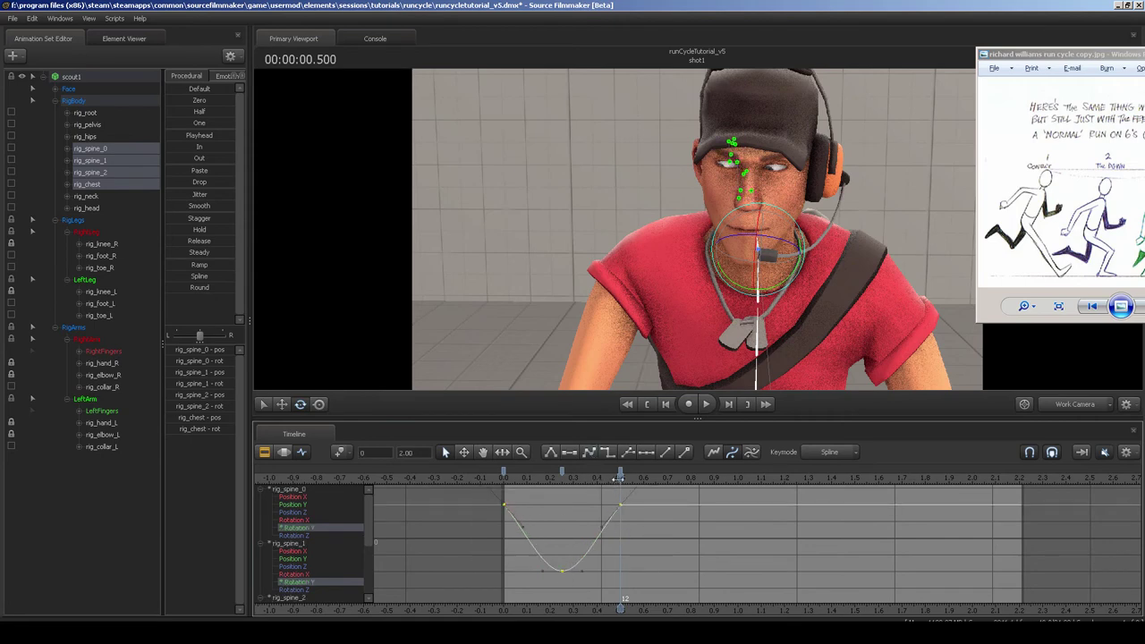
drag(618, 479, 552, 479)
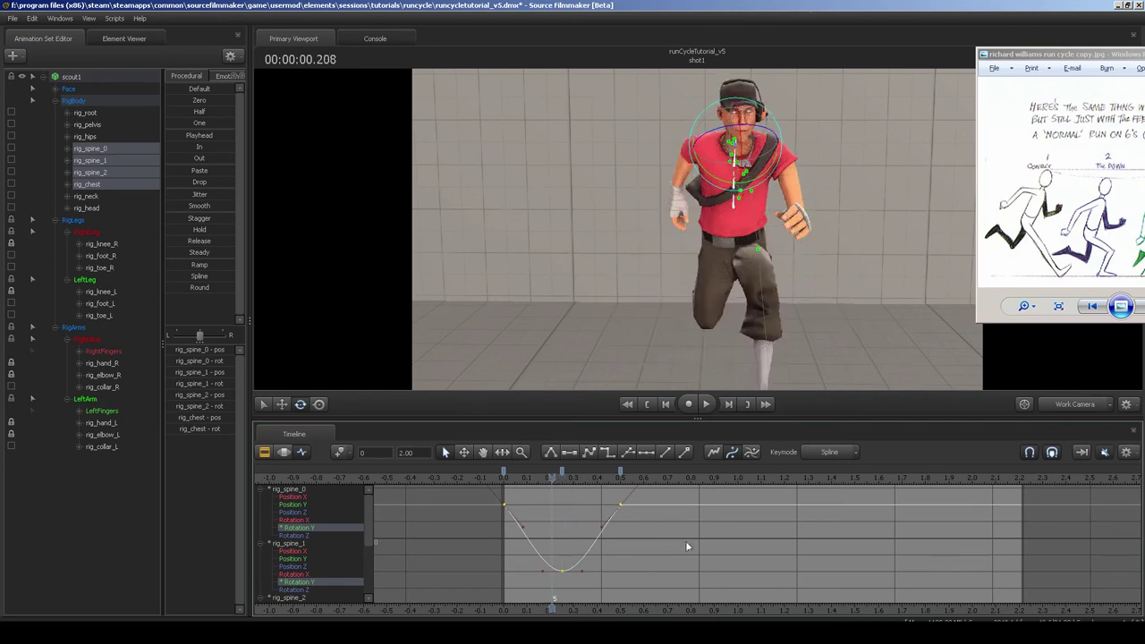
Copy the spine Rotation Y cycle and paste it at frames 12 and 24 to repeat the twist.
scroll(687, 546, down, 3)
key(ctrl+c)
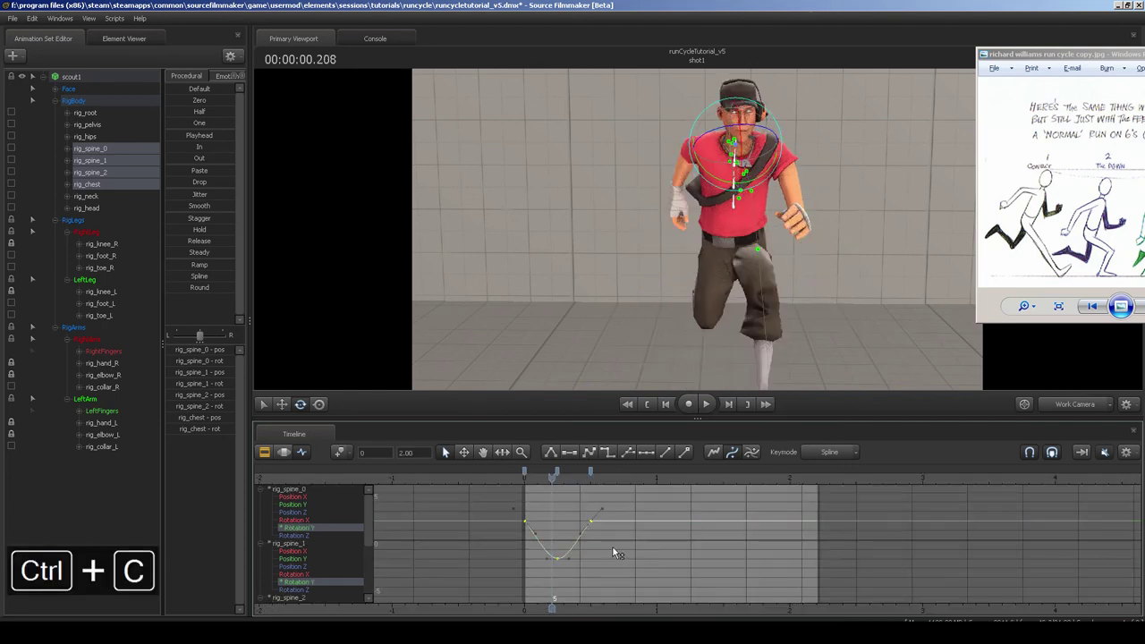
click(591, 474)
key(ctrl+v)
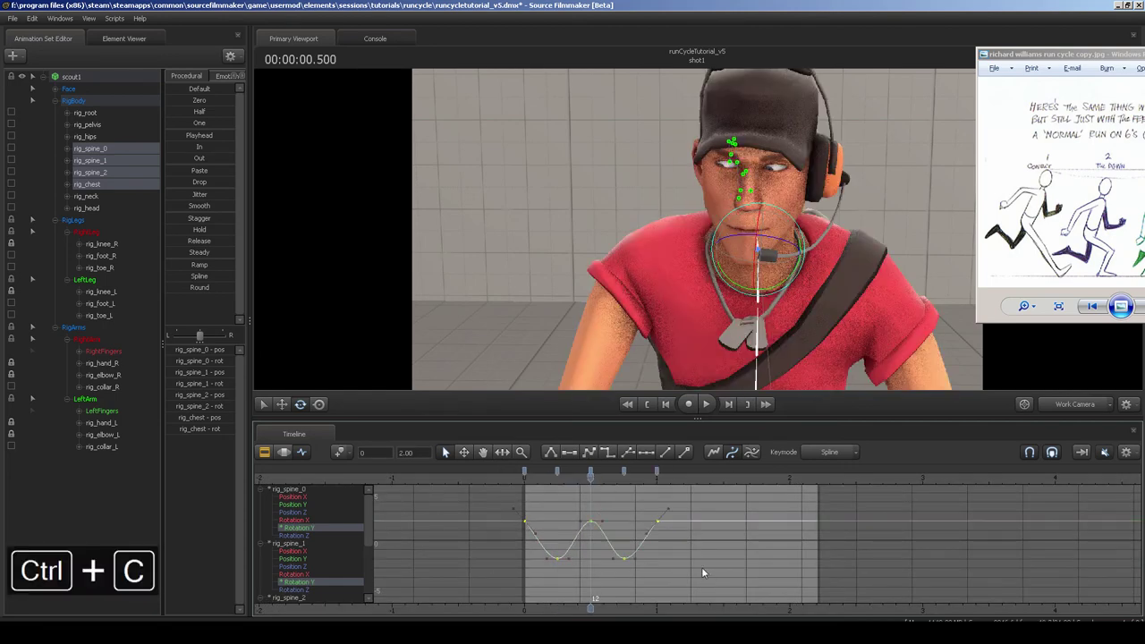
click(657, 474)
key(ctrl+v)
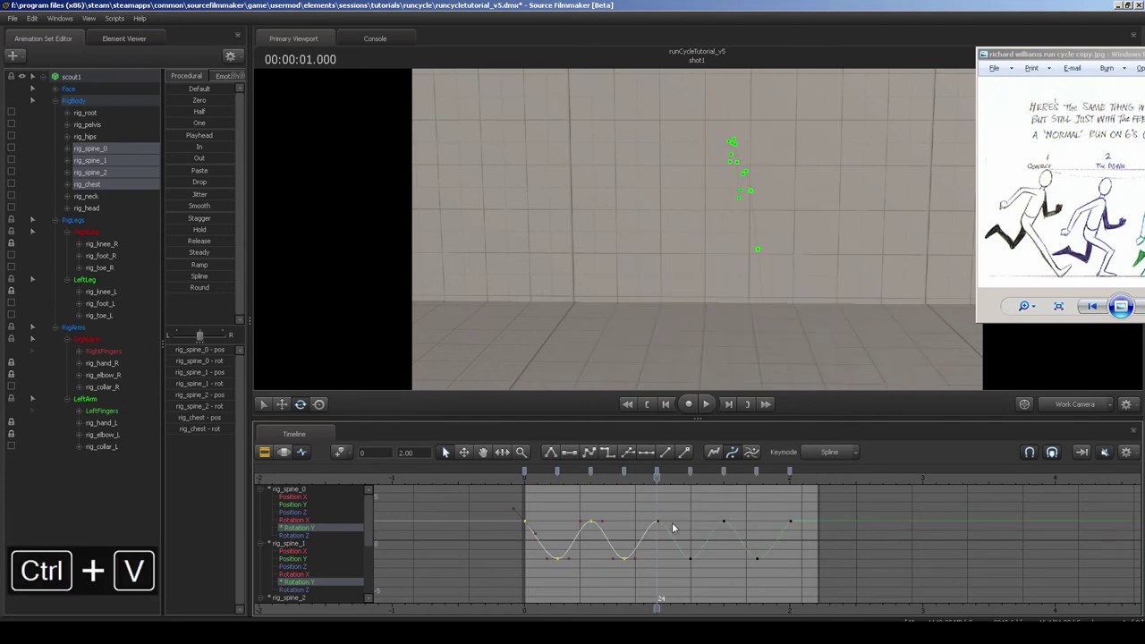
Return to frame 6 and select the rig_hand_L control for moving in a side view.
click(546, 510)
drag(534, 485, 557, 487)
ctrl+click(744, 293)
alt+drag(744, 294, 704, 235)
key(w)
alt+middle_drag(704, 235, 698, 234)
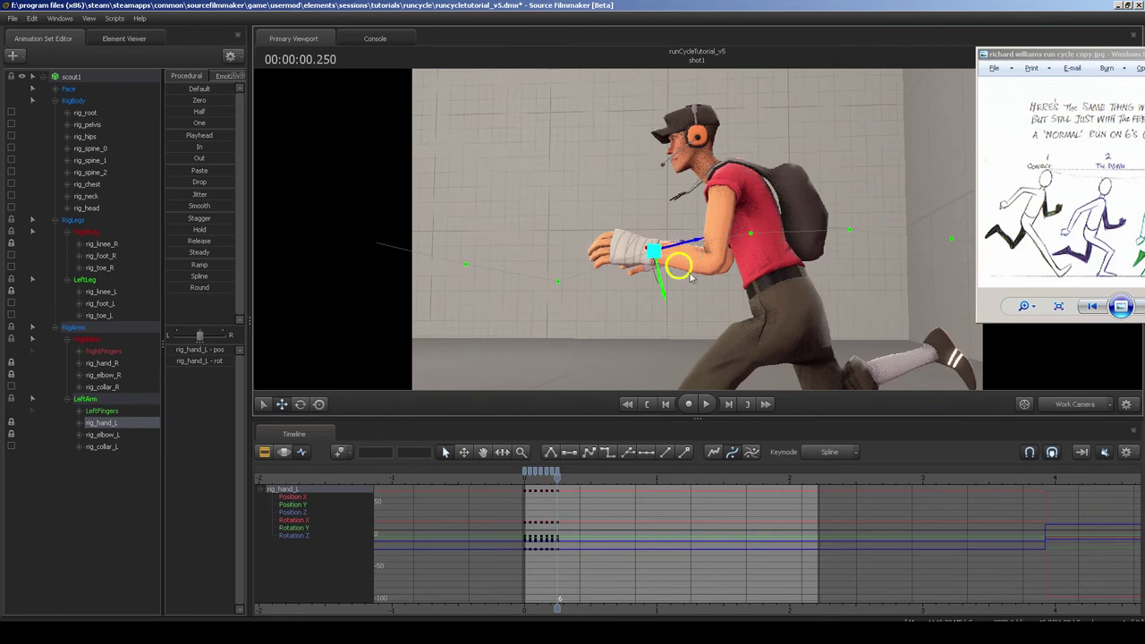
drag(684, 268, 825, 276)
key(ctrl+z)
key(e)
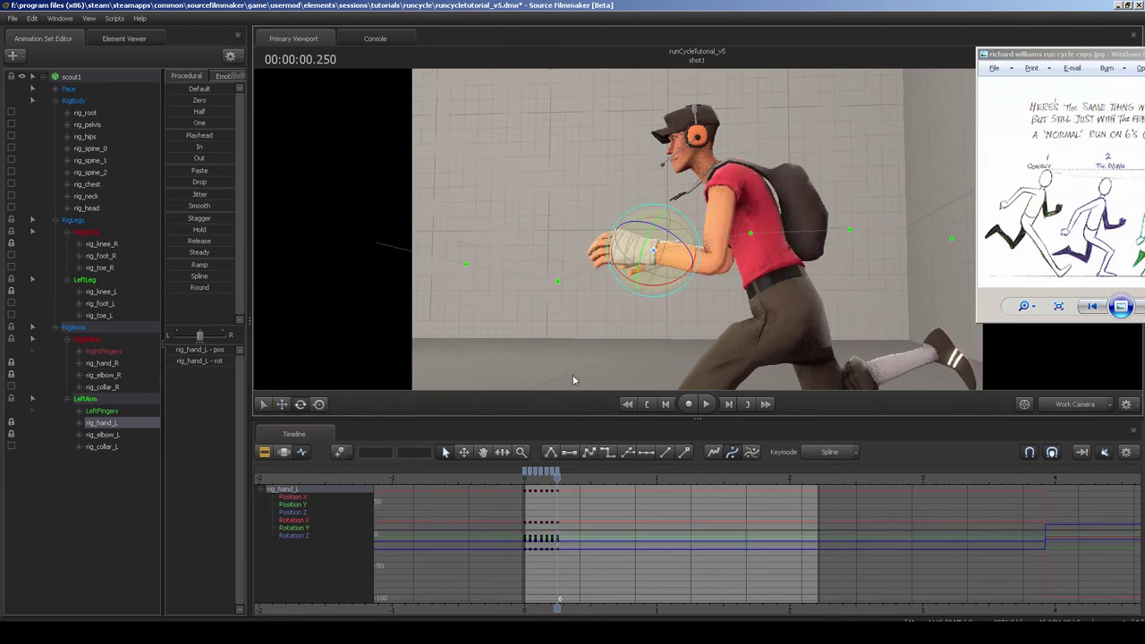
At frame 6, move and rotate the left hand so the arm swings back behind the torso.
key(w)
drag(680, 267, 849, 209)
key(e)
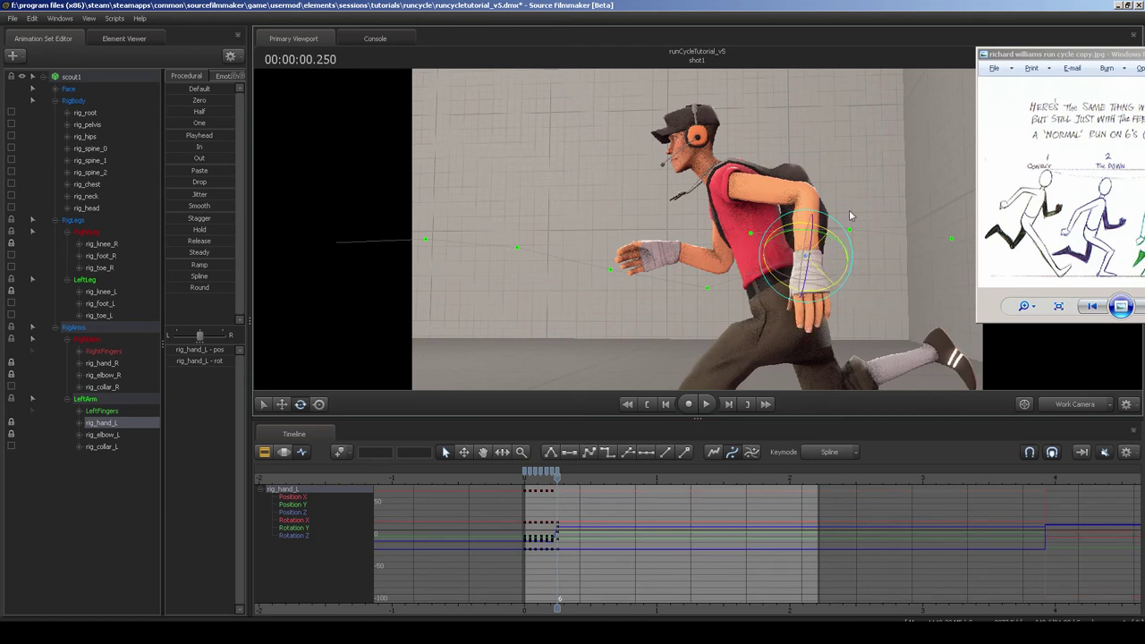
key(w)
drag(847, 273, 867, 245)
mouse_move(867, 244)
alt+mouse_down()
mouse_move(791, 237)
mouse_move(813, 256)
mouse_move(886, 254)
alt+mouse_up()
key(e)
Rotate rig_collar_L and rig_collar_R at frame 6 to adjust both shoulders to the opposite arm swing.
mouse_move(697, 229)
alt+mouse_down()
mouse_move(682, 251)
mouse_move(693, 269)
mouse_move(684, 234)
alt+mouse_up()
click(631, 190)
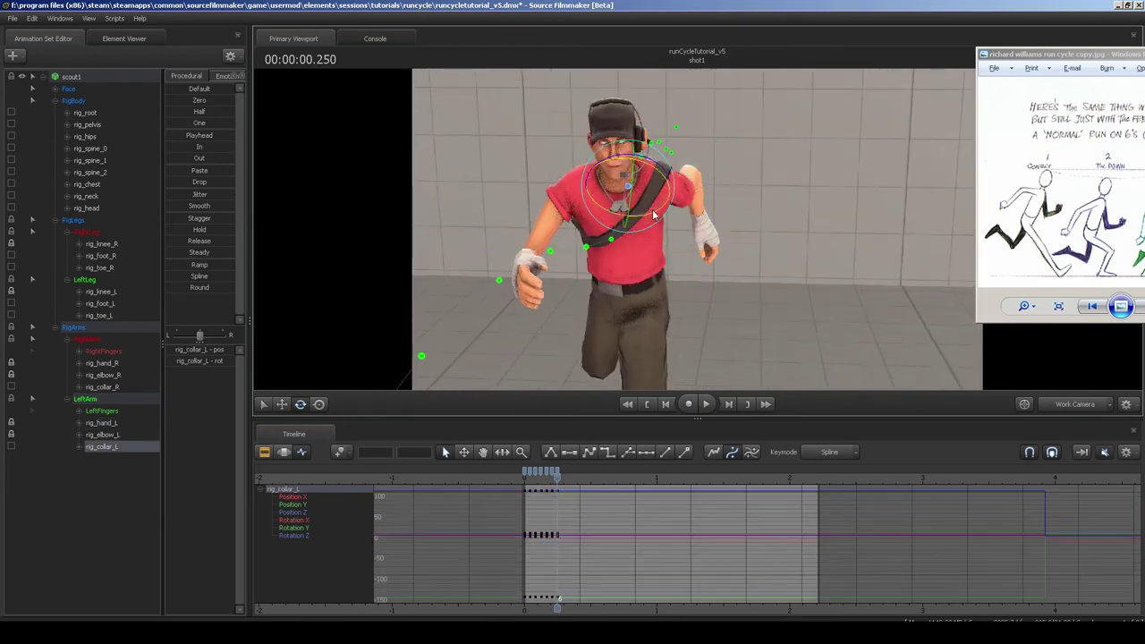
drag(668, 206, 697, 230)
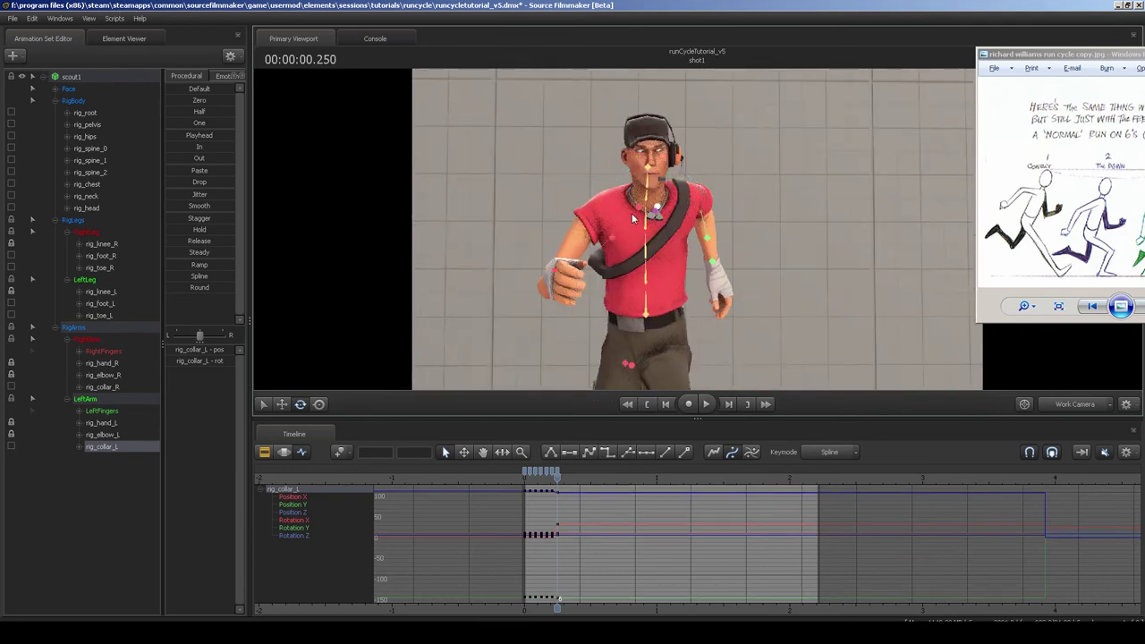
click(615, 184)
mouse_move(624, 178)
mouse_down()
mouse_move(515, 199)
mouse_move(640, 192)
mouse_up()
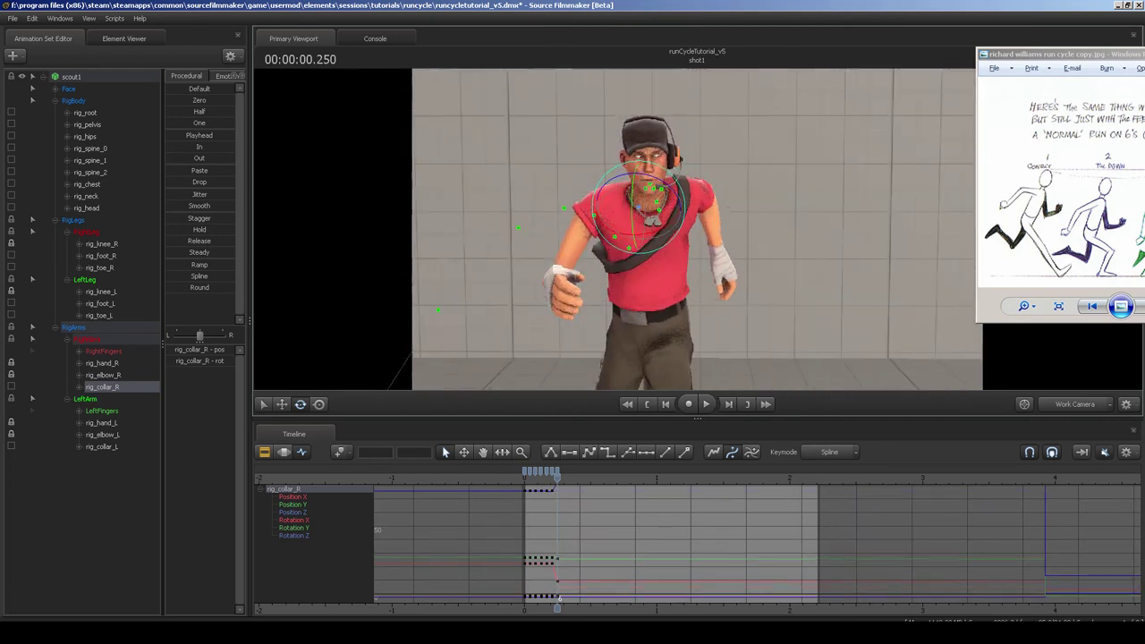
Delete all rig_hand_L keys between frames 0 and 6.
ctrl+click(720, 248)
mouse_move(718, 250)
alt+mouse_down()
mouse_move(617, 265)
mouse_move(613, 247)
mouse_move(715, 245)
alt+mouse_up()
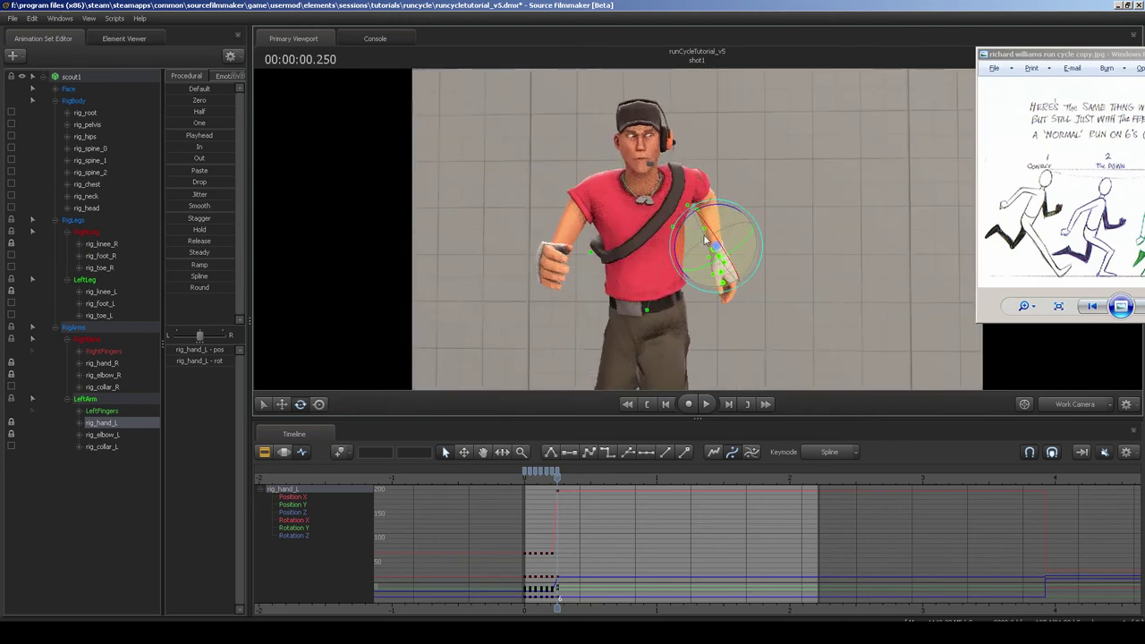
key(w)
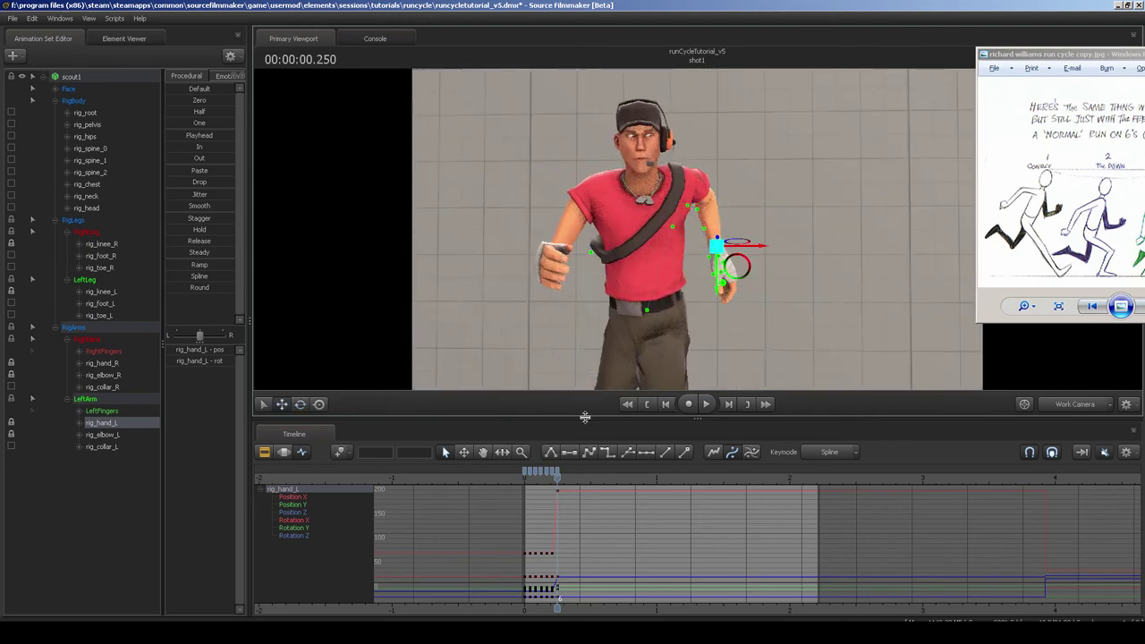
middle_drag(609, 540, 652, 528)
scroll(625, 540, up, 4)
middle_drag(494, 551, 652, 532)
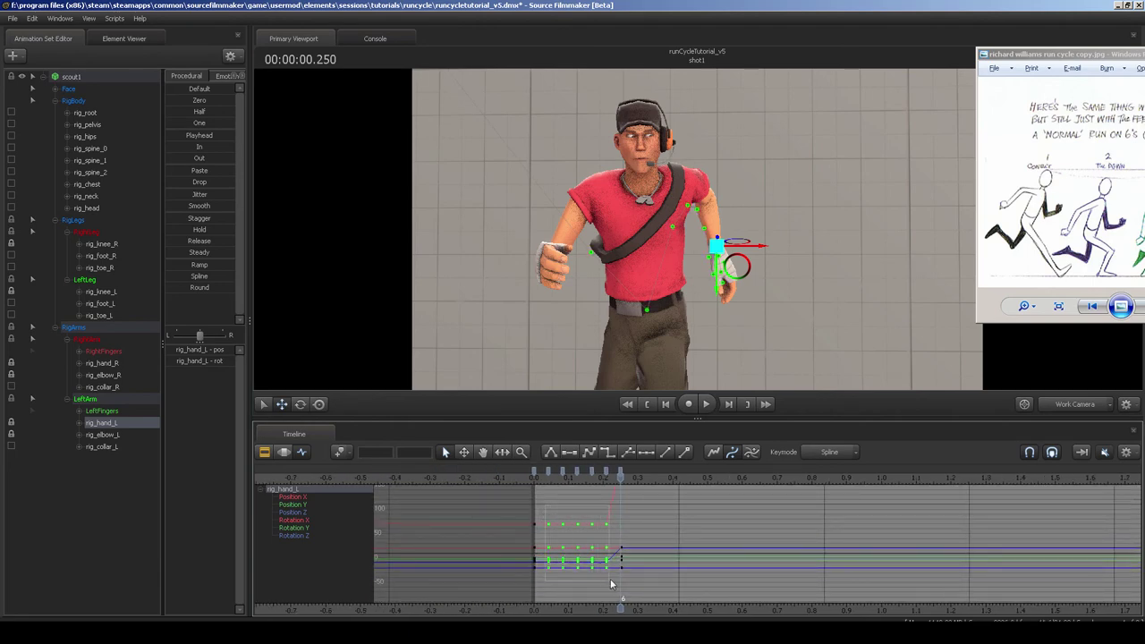
key(Delete)
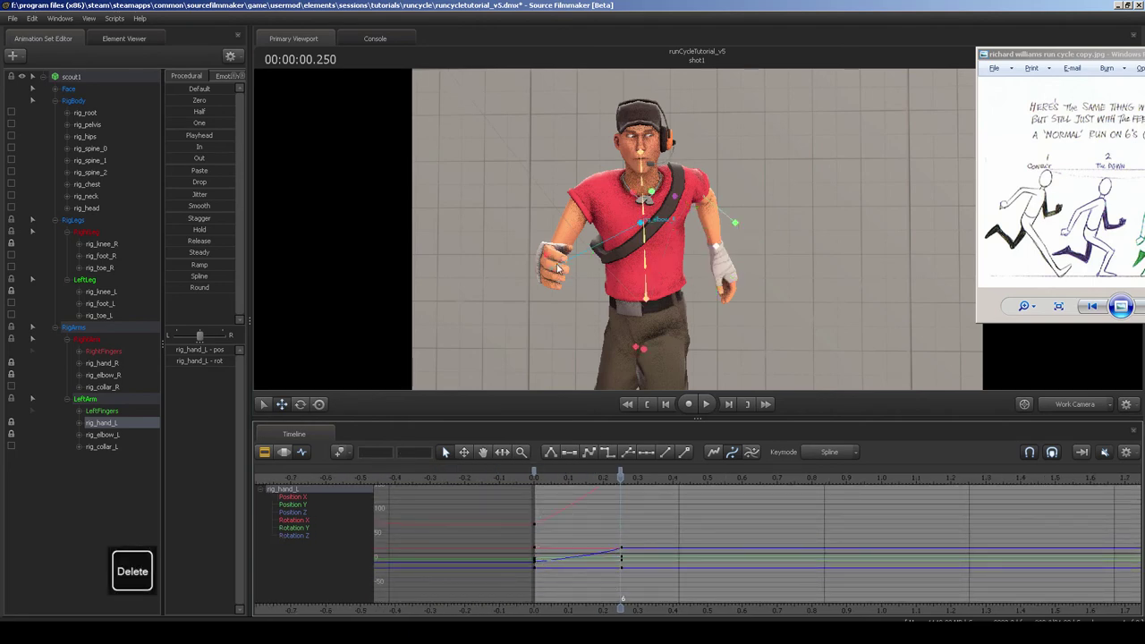
Delete all rig_hand_R keys between frames 0 and 6, and go to frame 3.
click(543, 264)
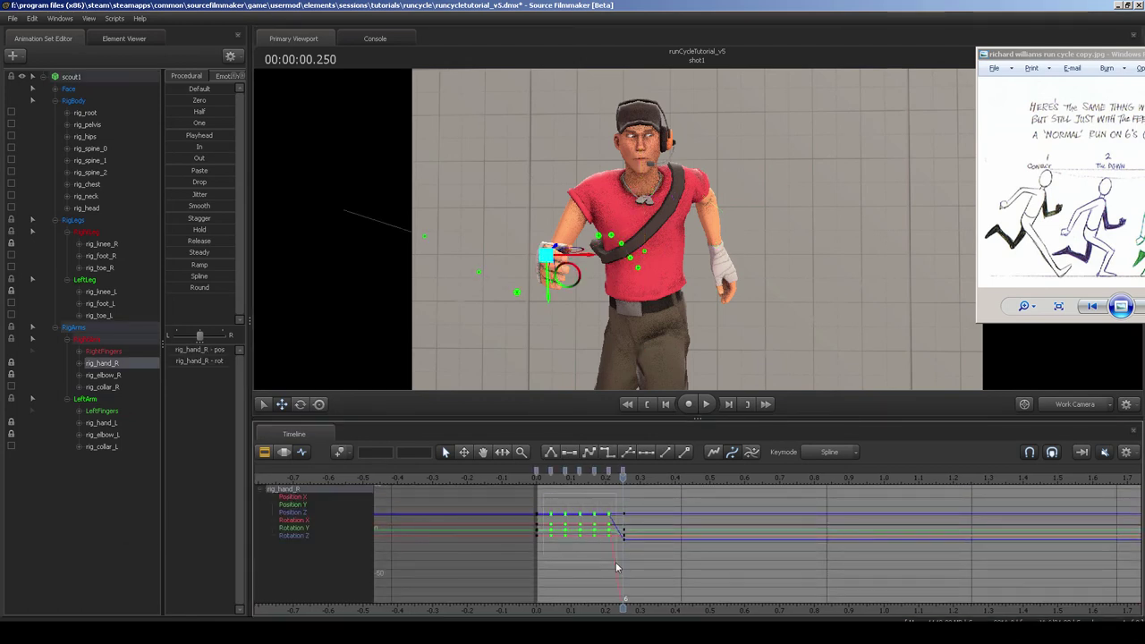
key(Delete)
click(580, 477)
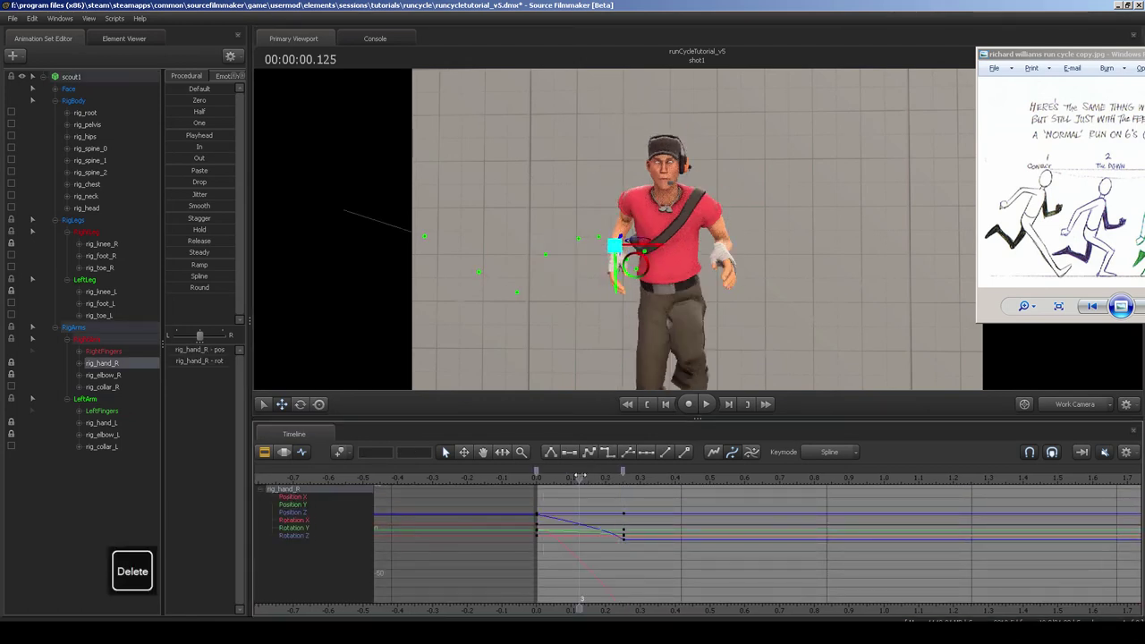
At frame 3, lower the right hand so the arm drops at the middle of its swing.
alt+drag(591, 296, 767, 251)
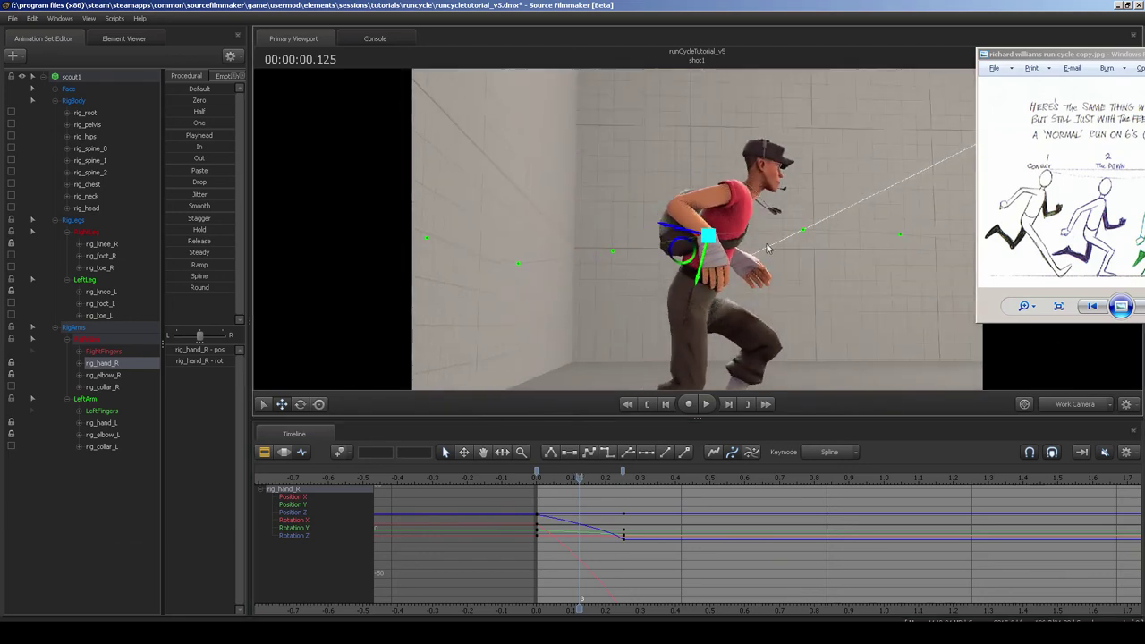
alt+right_drag(767, 250, 716, 251)
mouse_move(580, 477)
mouse_down()
mouse_move(540, 477)
mouse_move(621, 469)
mouse_move(579, 469)
mouse_up()
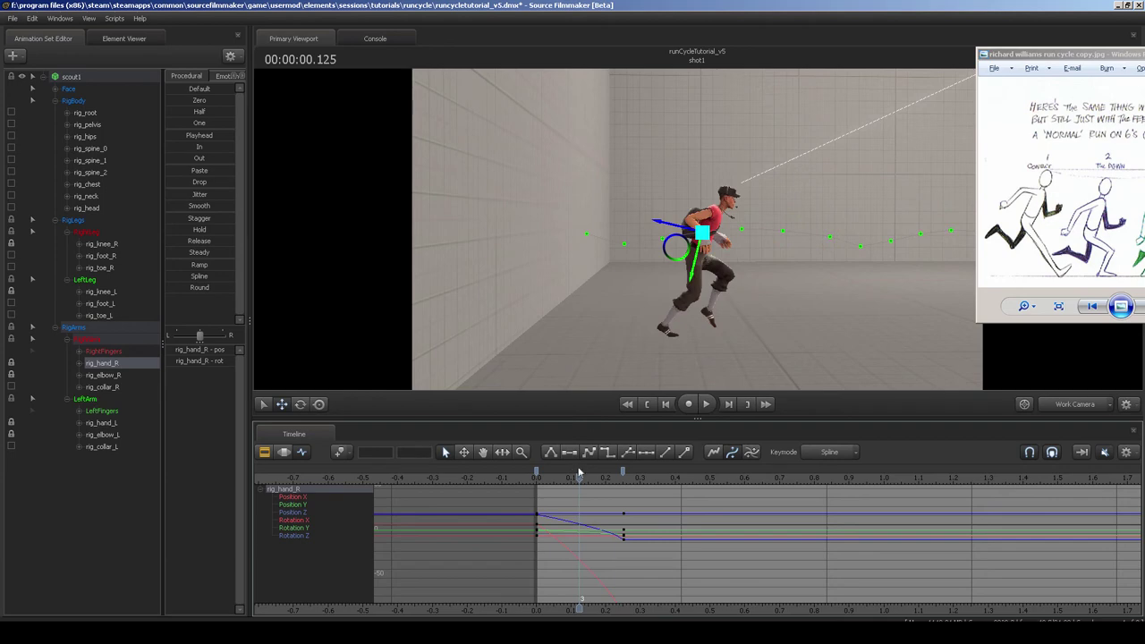
alt+middle_drag(708, 286, 675, 286)
drag(643, 246, 646, 263)
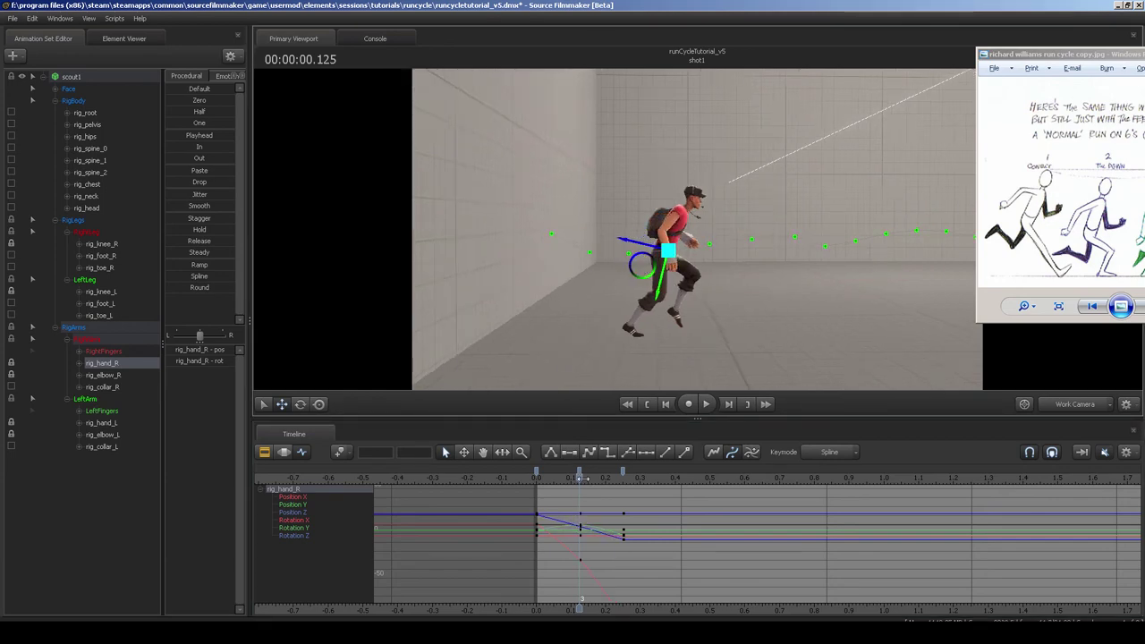
Lower rig_hand_L at frame 3 so the left arm also drops midway through its swing.
drag(581, 478, 607, 483)
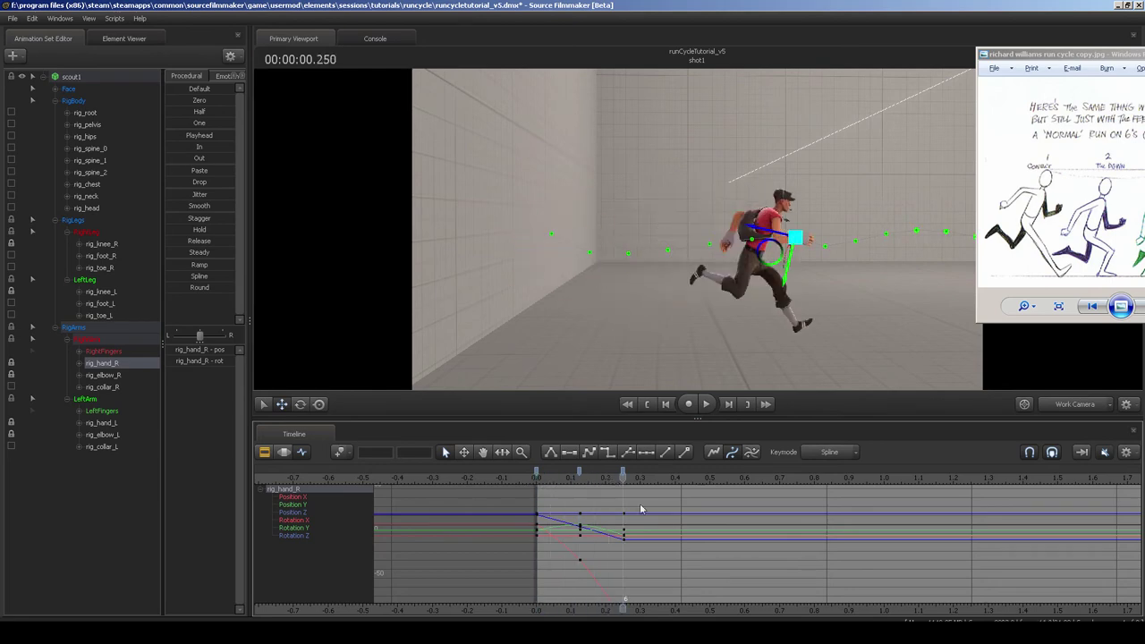
scroll(639, 515, down, 5)
middle_drag(636, 527, 624, 527)
alt+drag(644, 304, 850, 313)
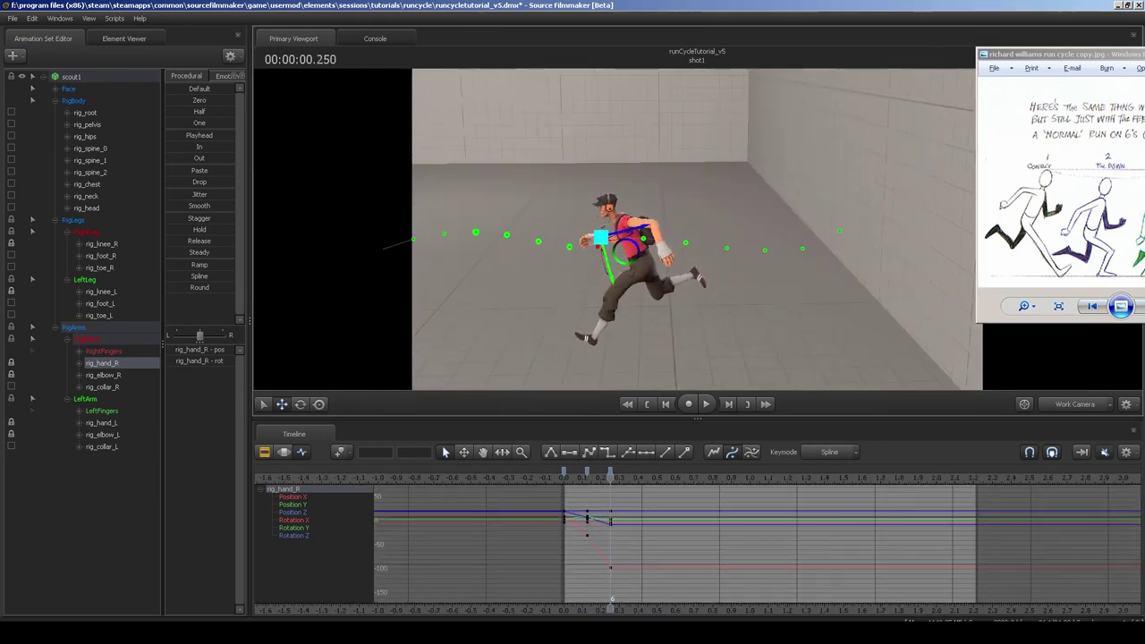
click(662, 246)
drag(605, 479, 588, 480)
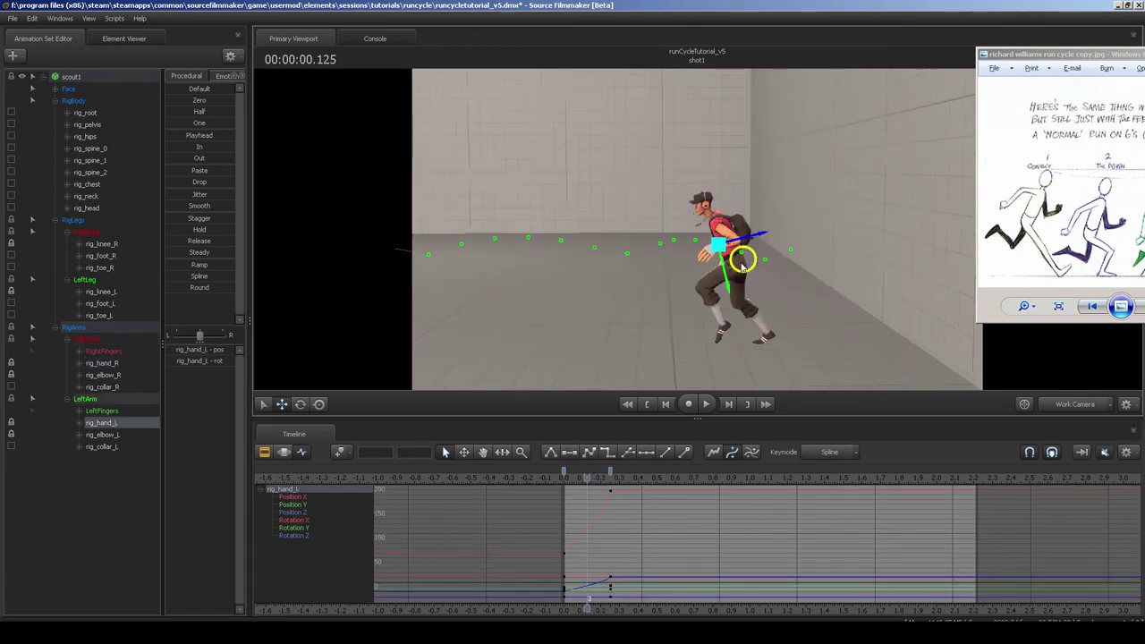
drag(746, 256, 576, 249)
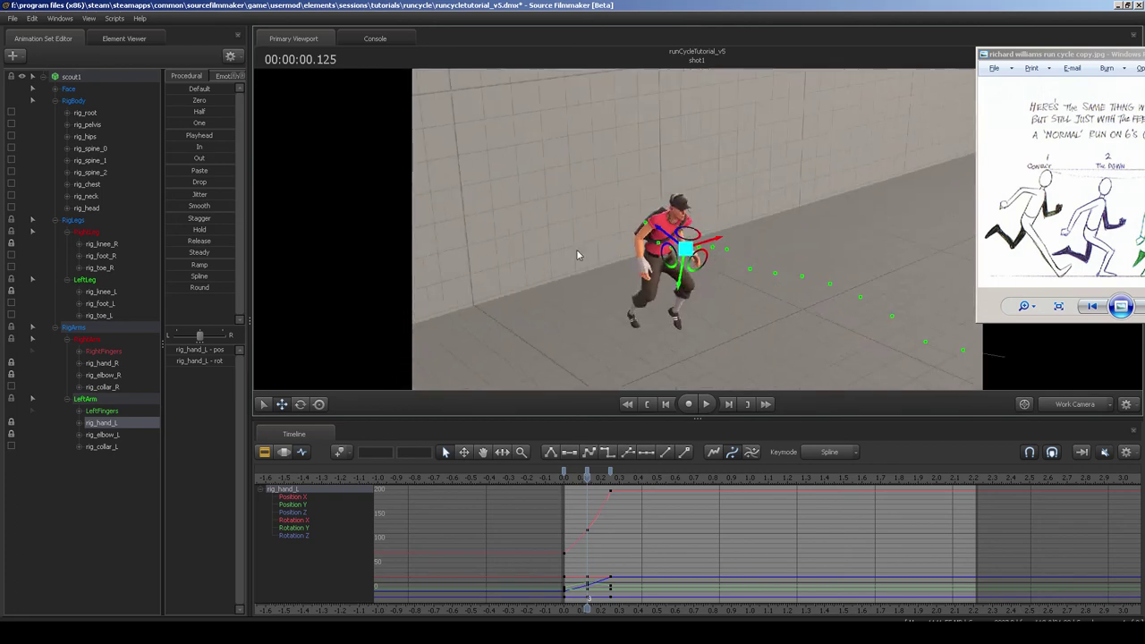
Delete the rig_collar_R keys between frames 0 and 6.
alt+right_drag(576, 249, 576, 211)
drag(576, 259, 651, 208)
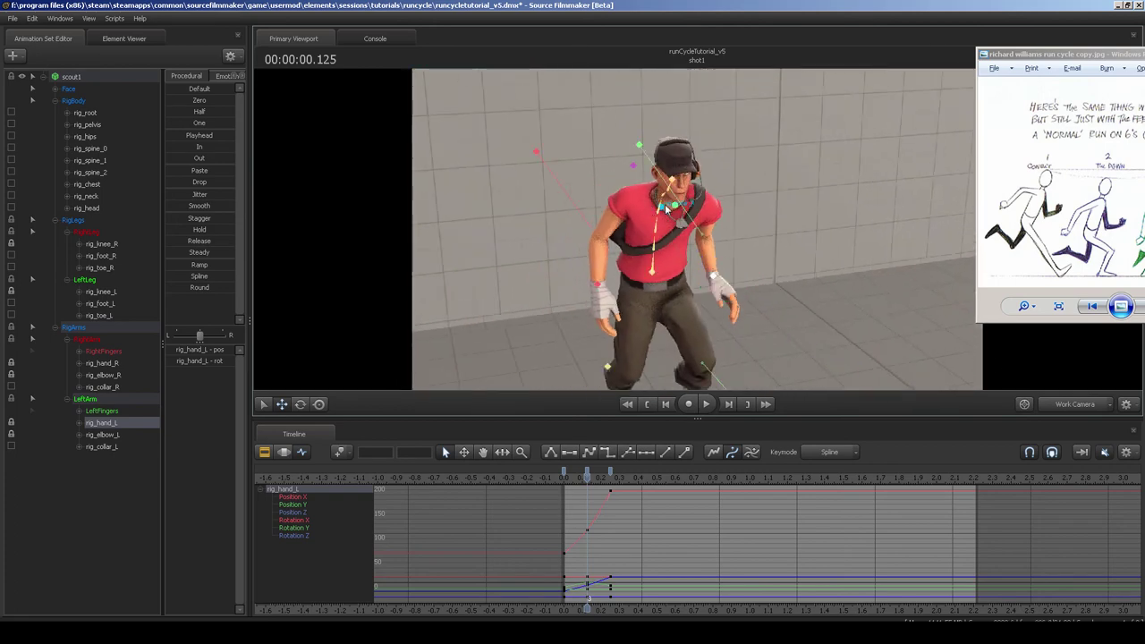
click(666, 208)
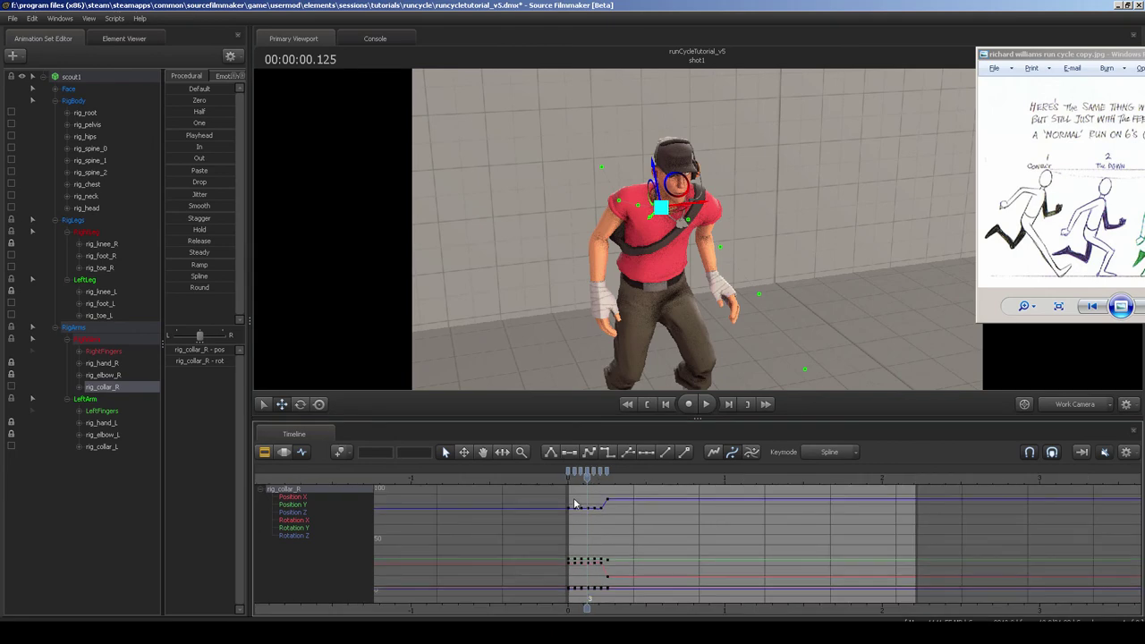
key(Delete)
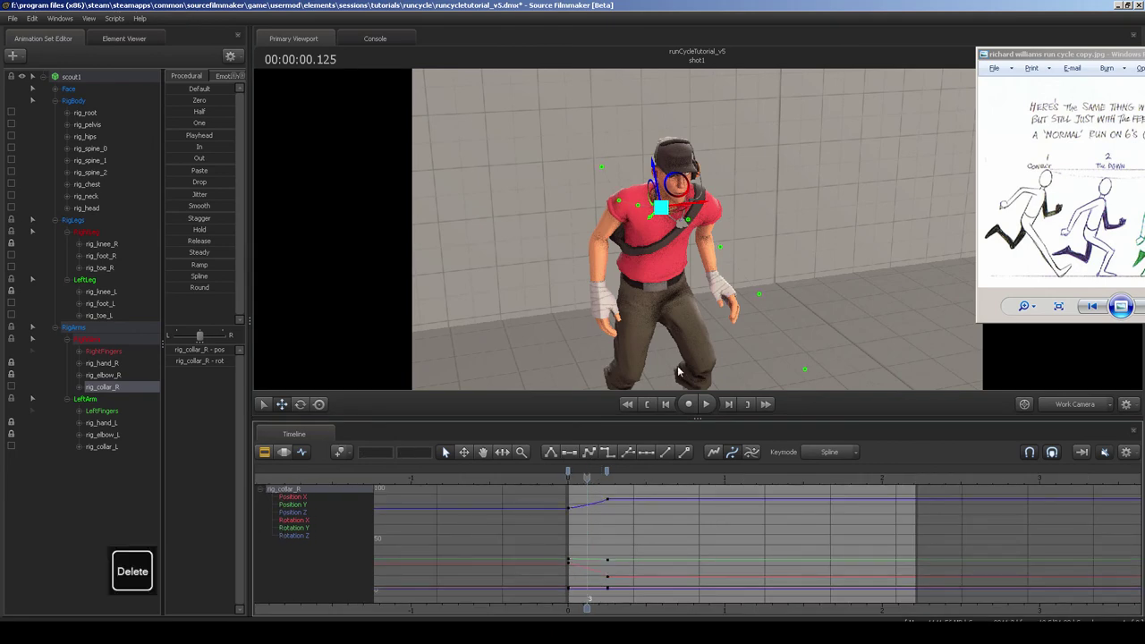
Delete the rig_collar_L keys between frames 0 and 6.
drag(678, 370, 707, 197)
click(686, 202)
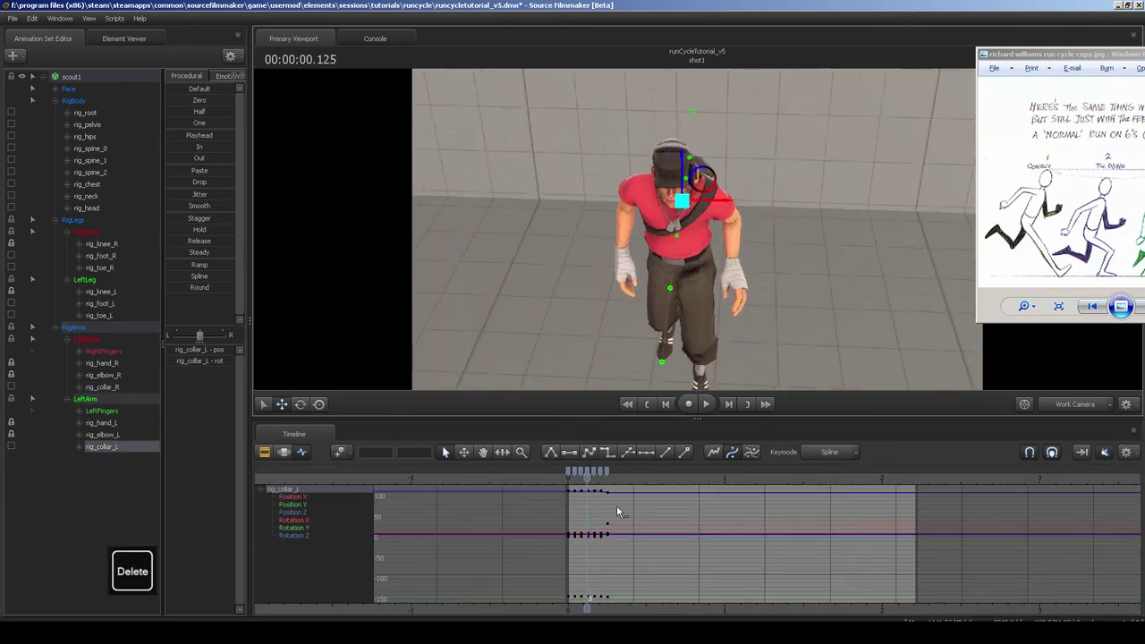
scroll(601, 502, up, 8)
scroll(514, 527, down, 1)
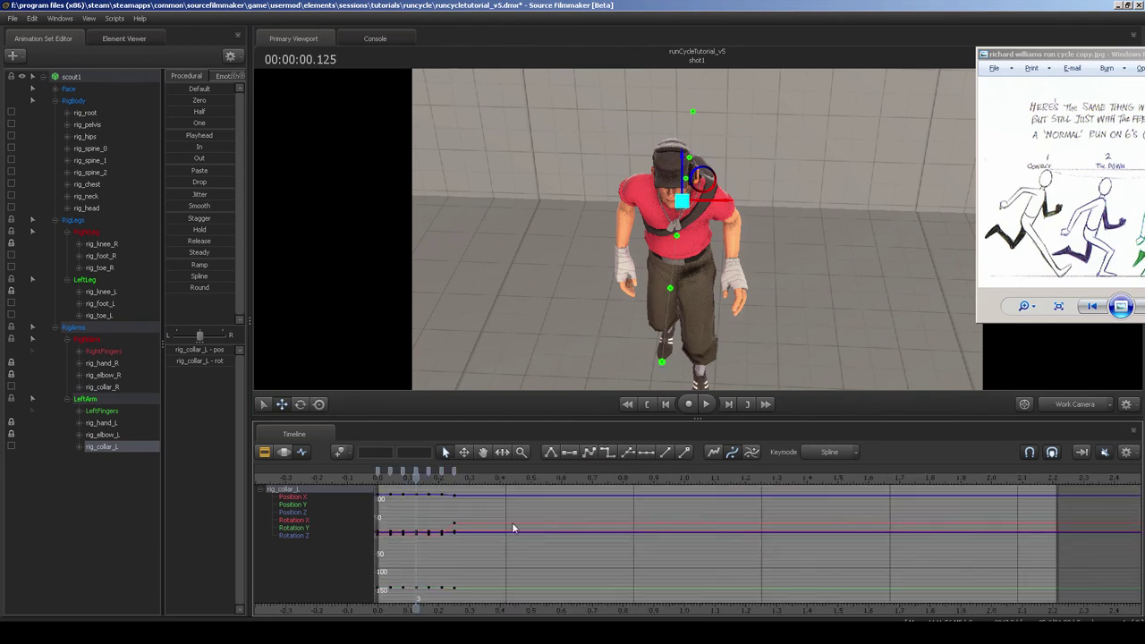
middle_drag(512, 526, 622, 534)
scroll(544, 528, up, 3)
middle_drag(543, 527, 595, 531)
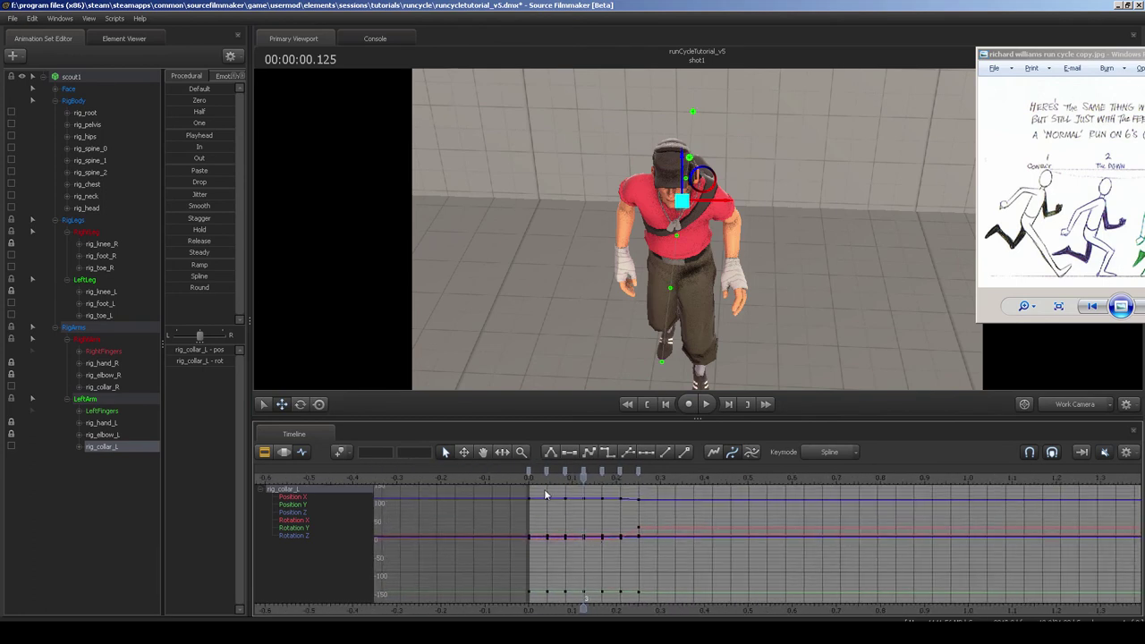
drag(542, 490, 621, 592)
key(Delete)
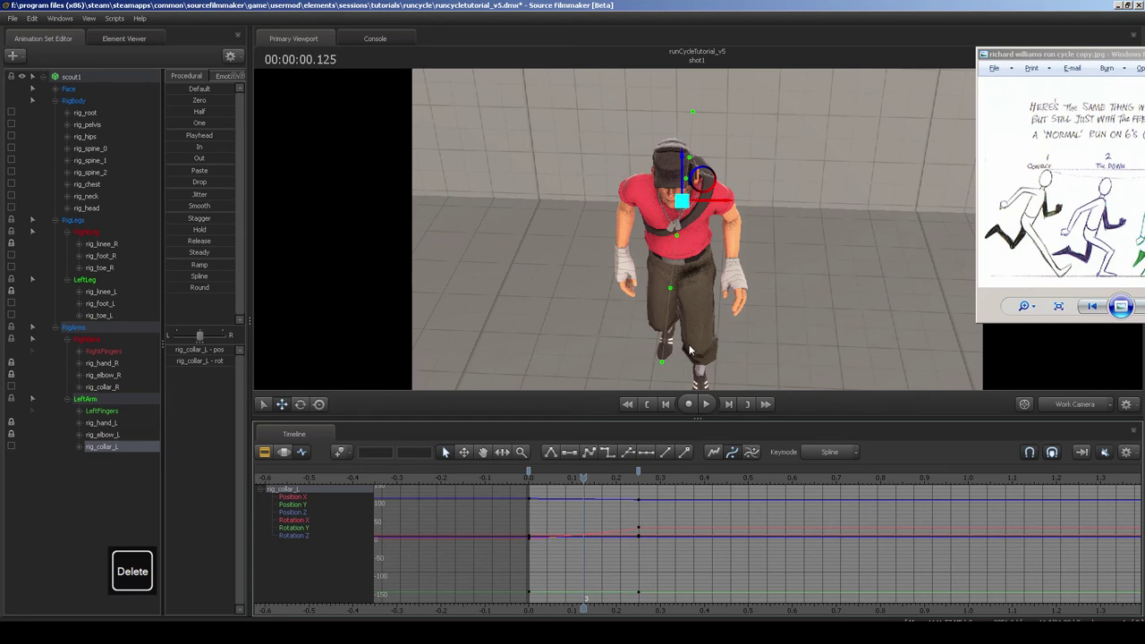
Copy the rig_hand_R keys at frame 3 and paste them at frame 9.
alt+drag(690, 350, 850, 291)
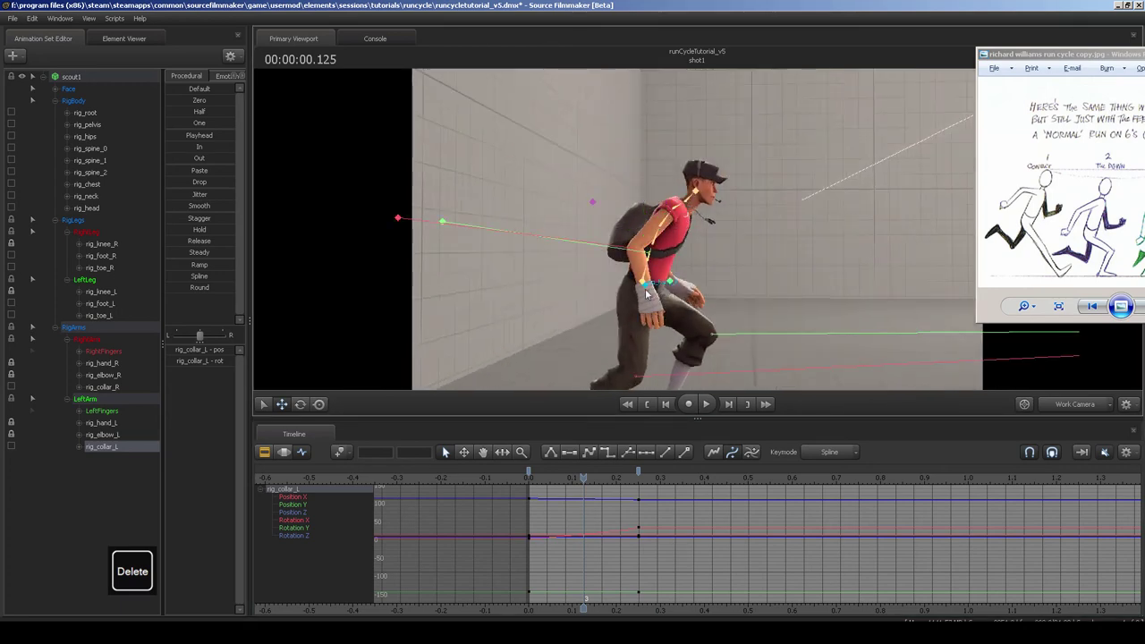
click(646, 293)
scroll(626, 505, down, 2)
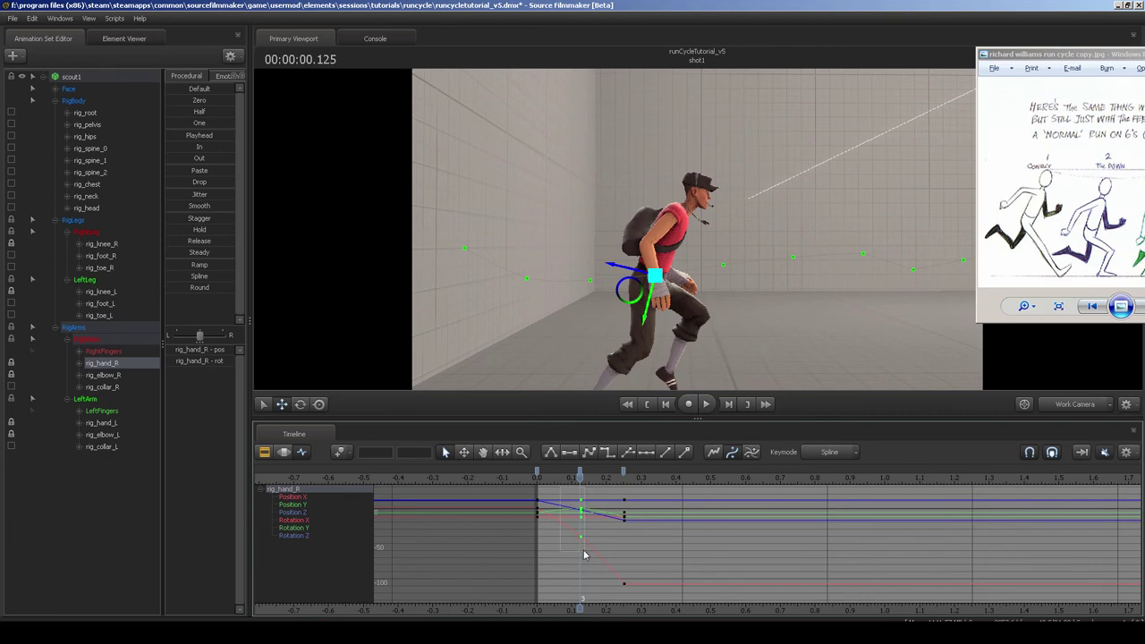
drag(584, 551, 585, 552)
key(ctrl+c)
click(672, 481)
key(ctrl+v)
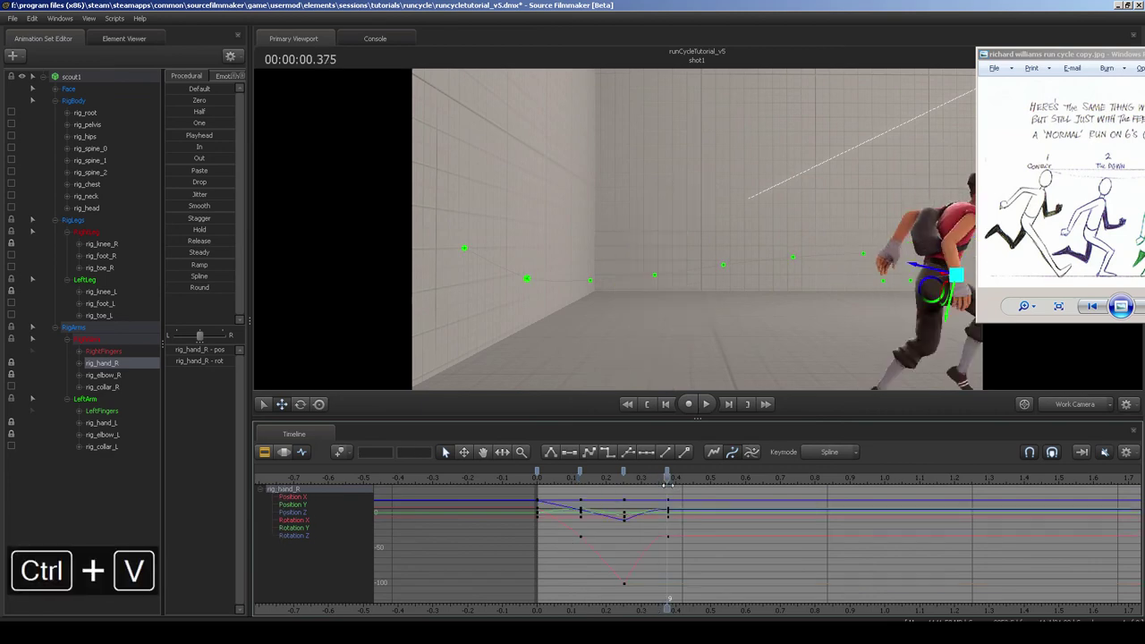
Copy the rig_hand_R keys at frame 0 and paste them at frame 12 to close the arm cycle.
key(ctrl+a)
key(ctrl+c)
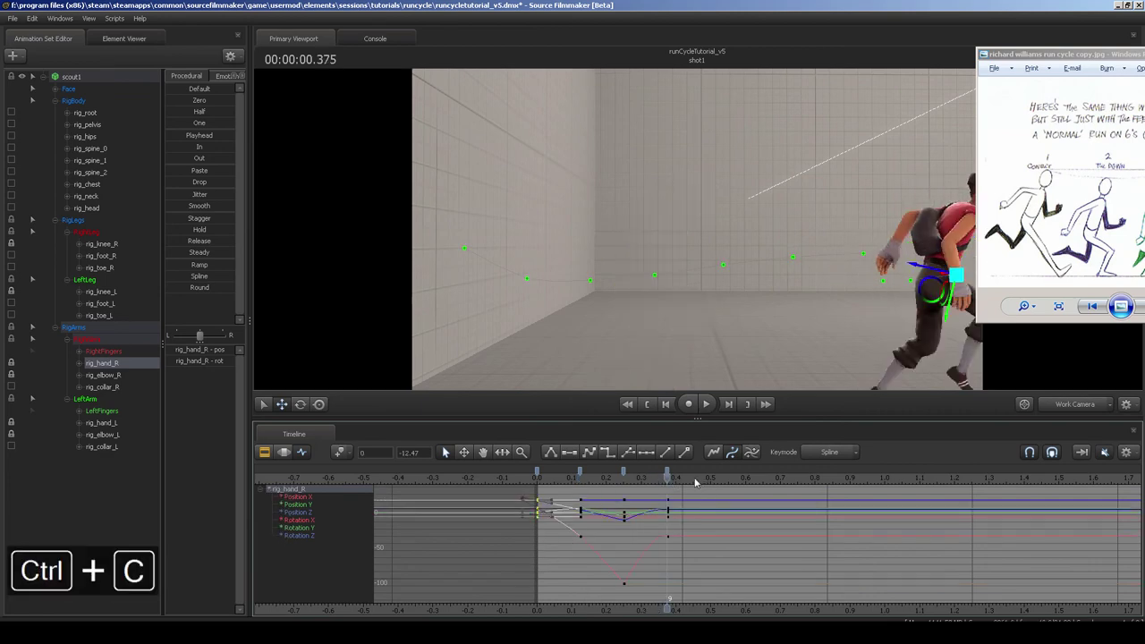
click(709, 481)
key(ctrl+v)
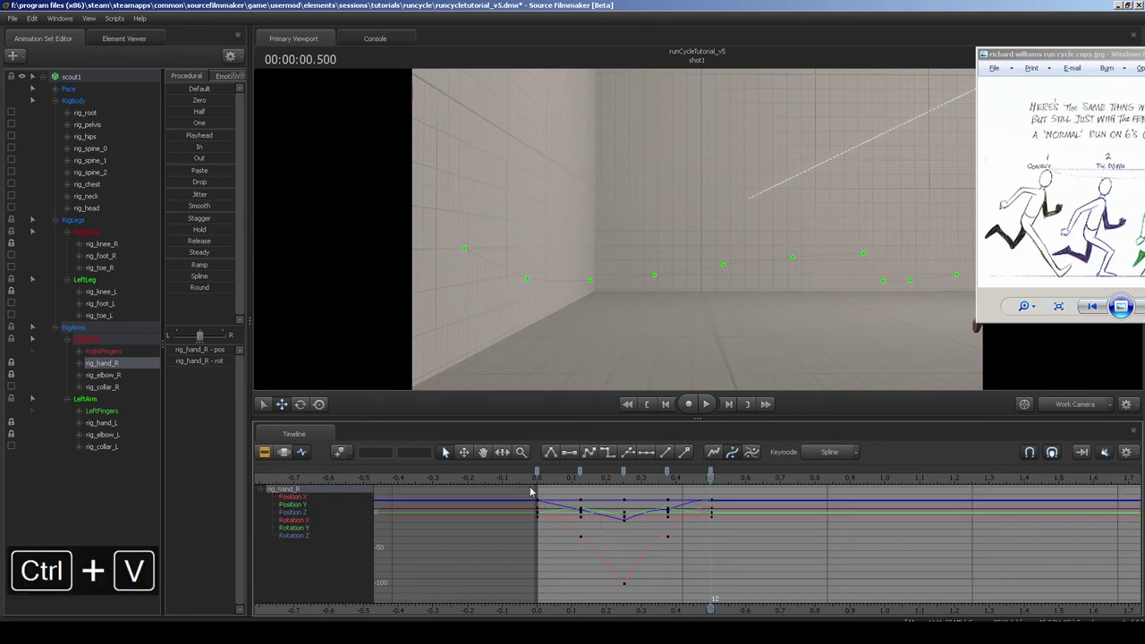
Reset the tangents of all rig_hand_R keys from frame 0 to 12 to even out the curves.
drag(522, 486, 736, 601)
key(1)
click(723, 580)
drag(712, 243, 710, 234)
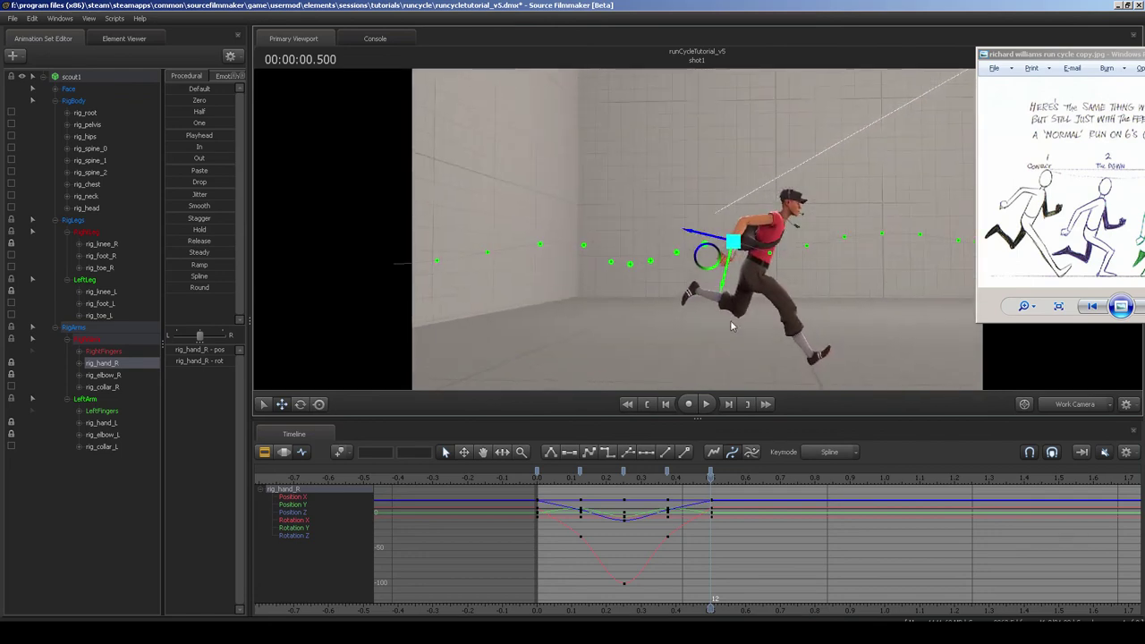
Copy the full rig_hand_R cycle from frames 0 to 12 and paste it at frames 12, 24 and 36.
alt+drag(730, 320, 697, 251)
scroll(750, 527, down, 3)
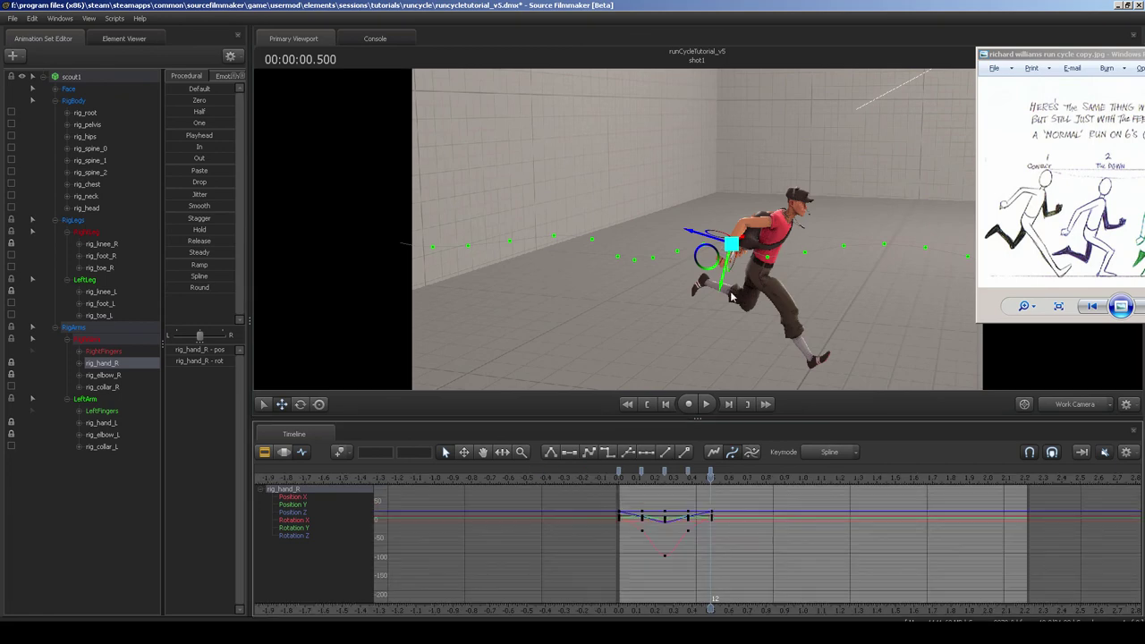
drag(732, 298, 658, 298)
key(ctrl+c)
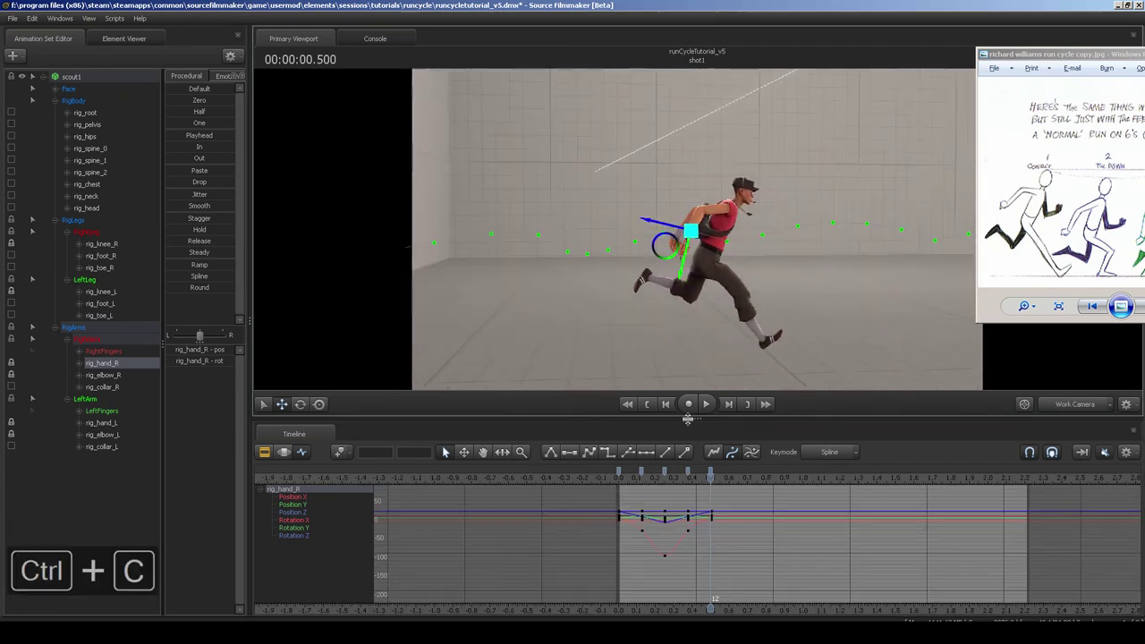
key(ctrl+v)
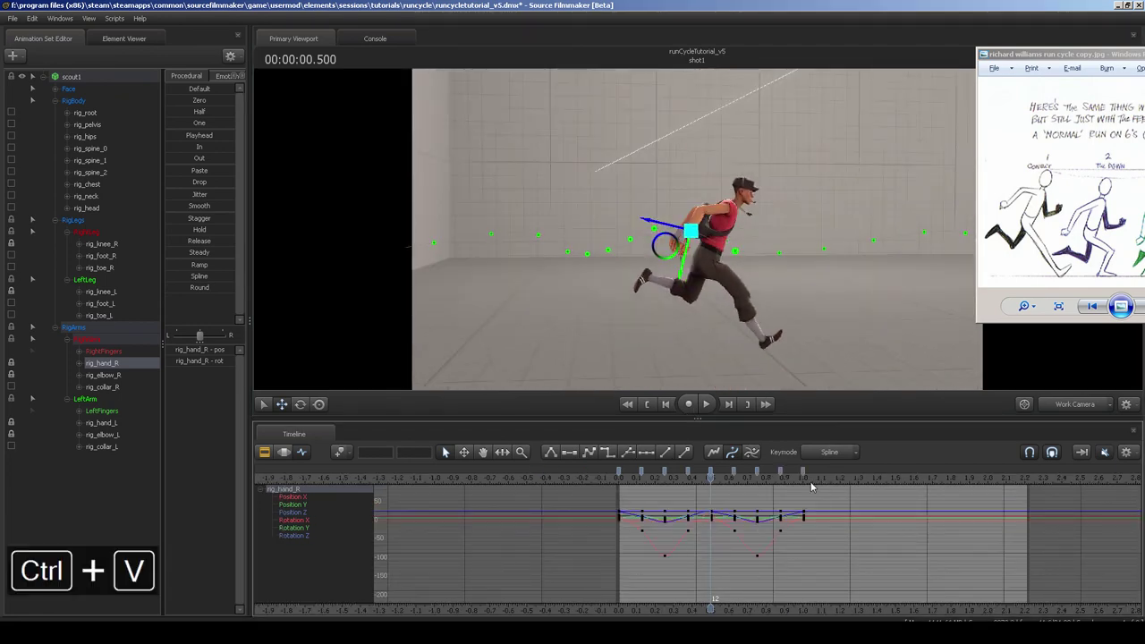
click(803, 476)
key(ctrl+v)
click(894, 477)
key(ctrl+v)
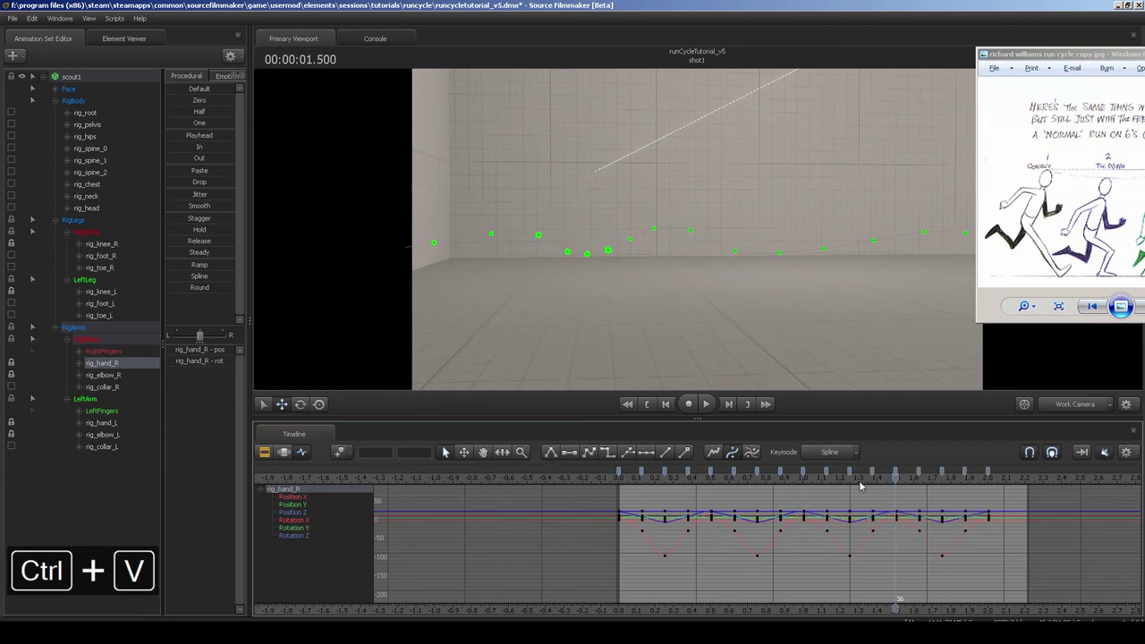
Copy the rig_hand_L keys at frame 3 and paste them at frame 9.
drag(628, 491, 697, 476)
alt+drag(692, 240, 819, 241)
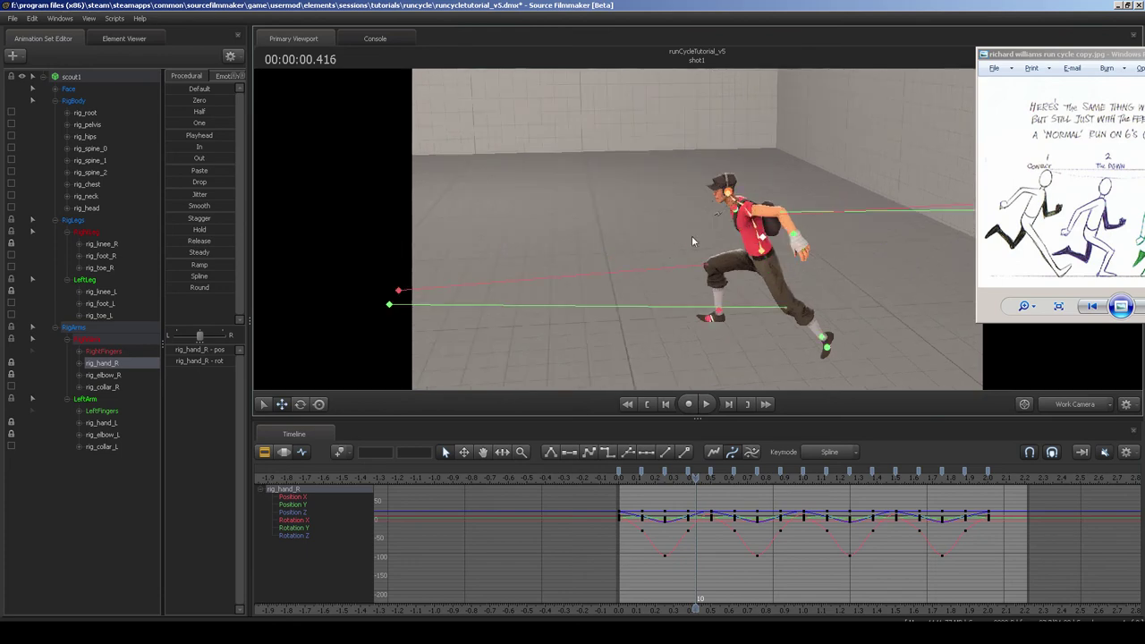
ctrl+click(797, 236)
scroll(710, 534, down, 3)
middle_drag(710, 537, 685, 533)
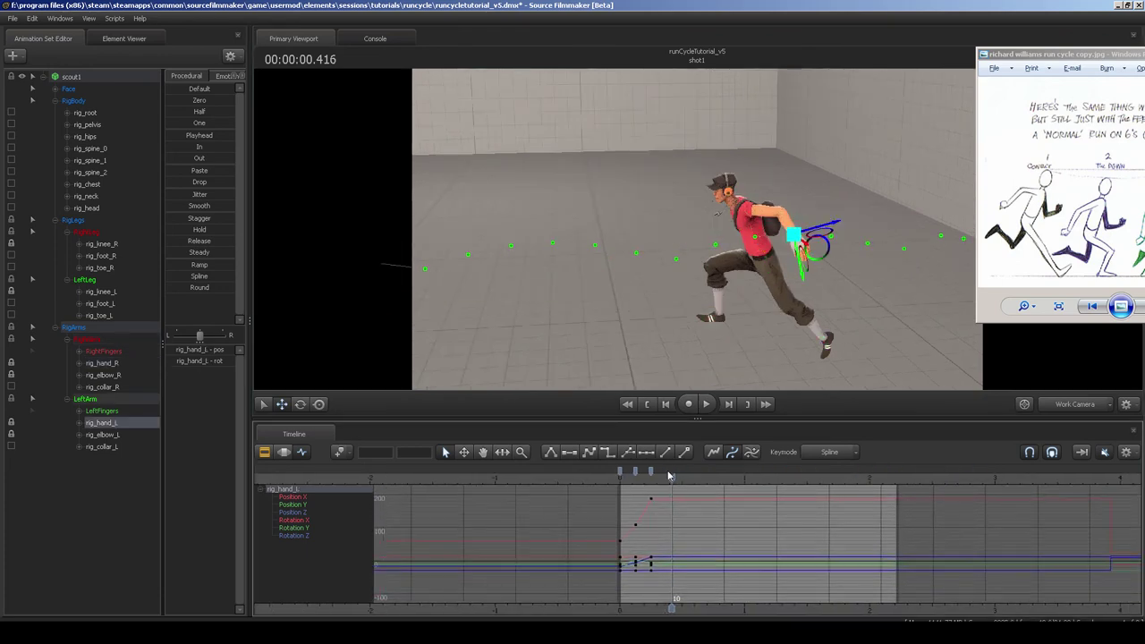
drag(670, 477, 647, 479)
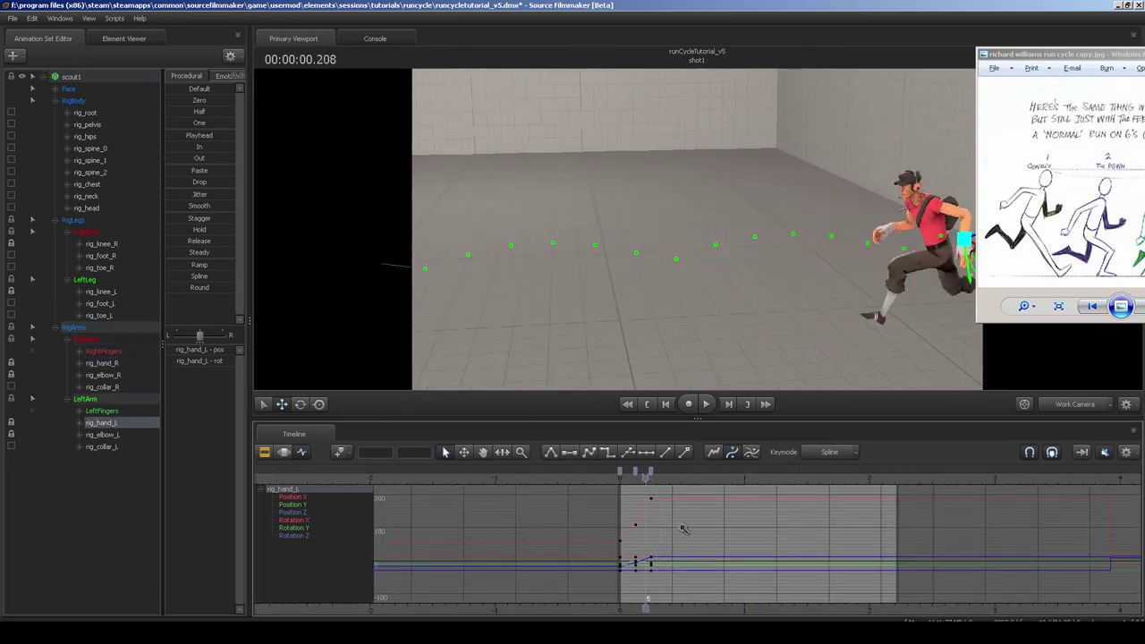
scroll(684, 528, up, 2)
middle_drag(700, 537, 683, 549)
scroll(665, 543, down, 1)
drag(631, 479, 657, 479)
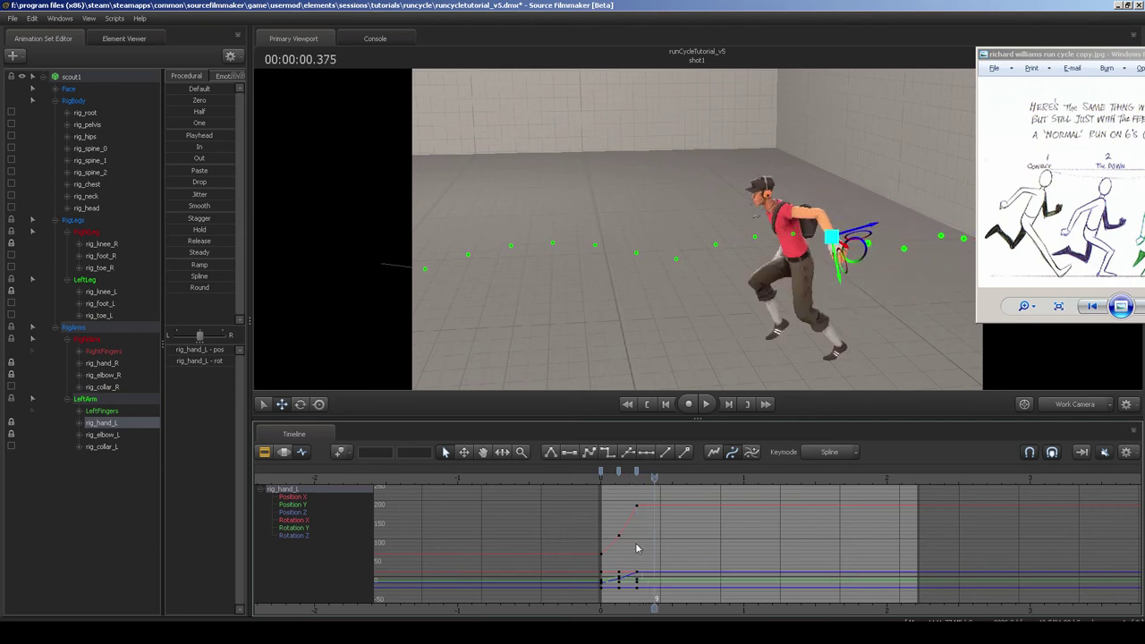
key(ctrl+c)
key(ctrl+v)
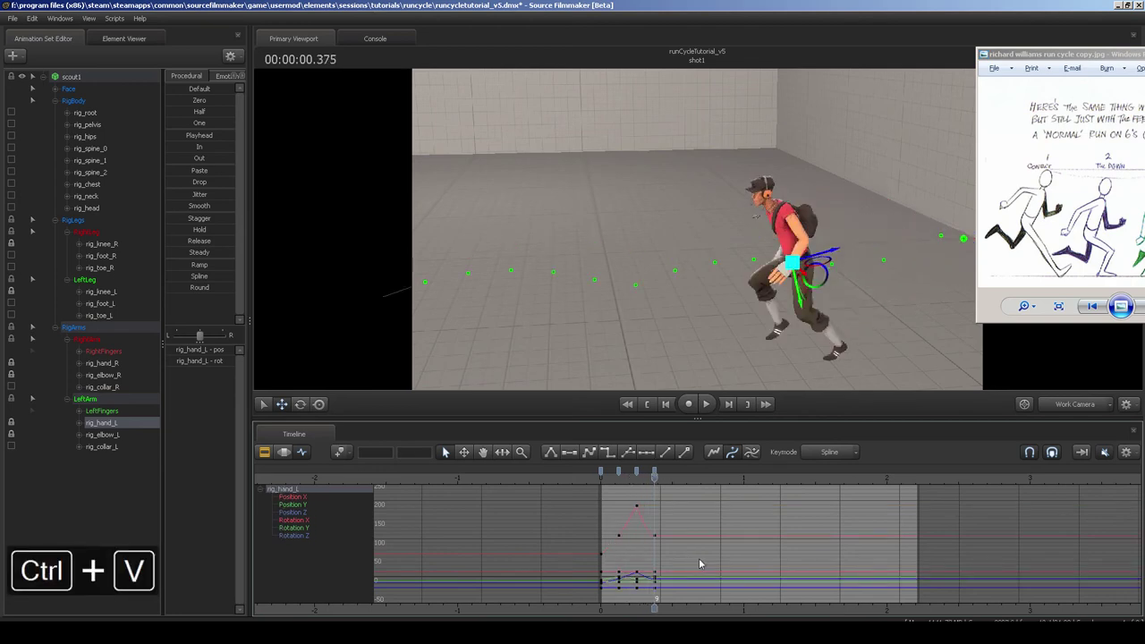
Copy the rig_hand_L keys at frame 0 and paste them at frame 12 to complete the left arm cycle.
drag(588, 541, 609, 599)
key(ctrl+c)
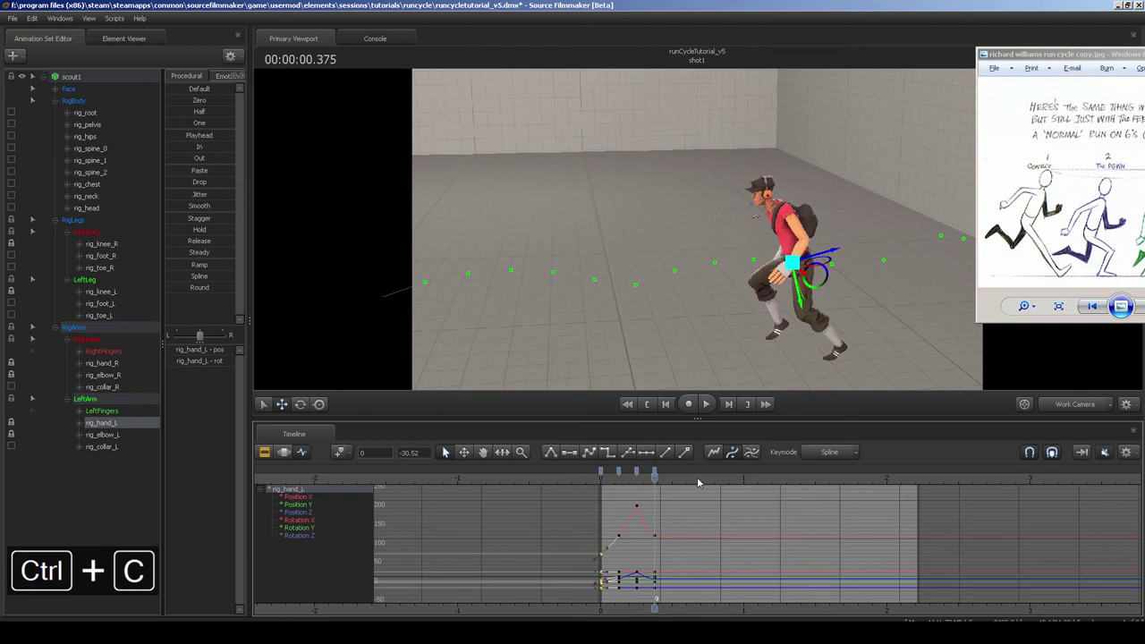
click(671, 479)
key(ctrl+v)
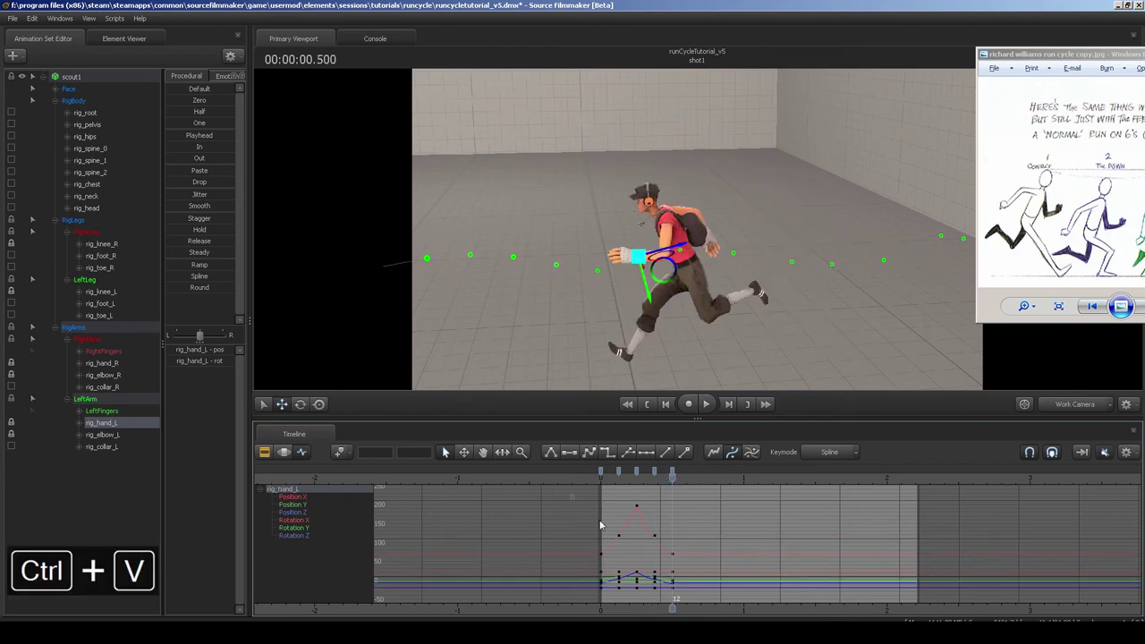
Copy the full rig_hand_L cycle from frames 0 to 12 and paste it at frames 12, 24 and 36.
drag(572, 495, 703, 596)
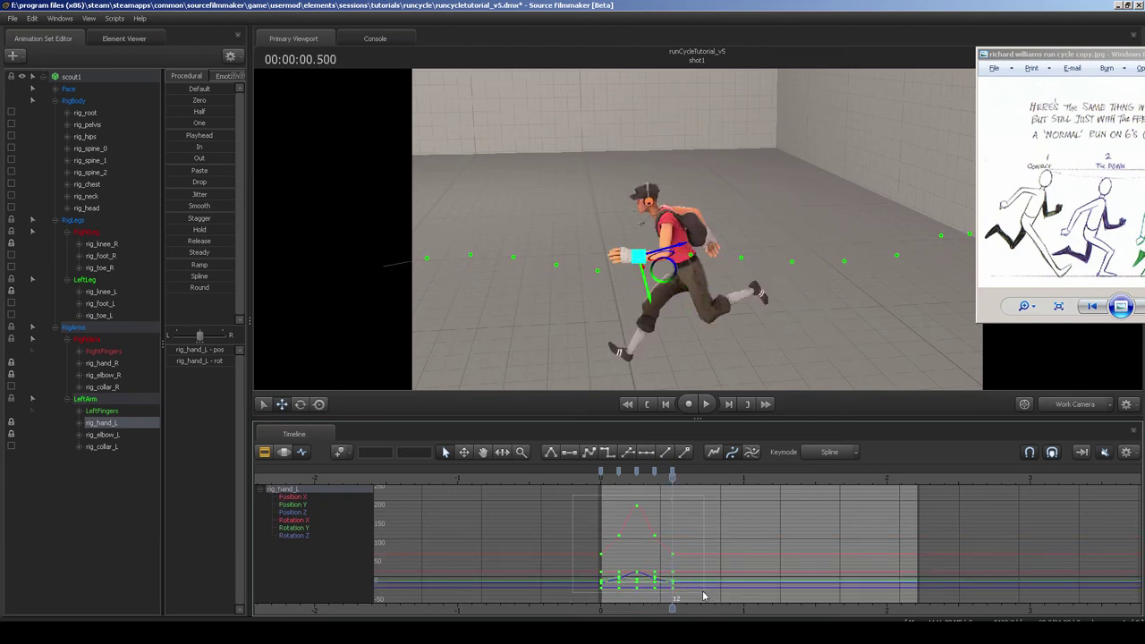
key(ctrl+c)
key(ctrl+v)
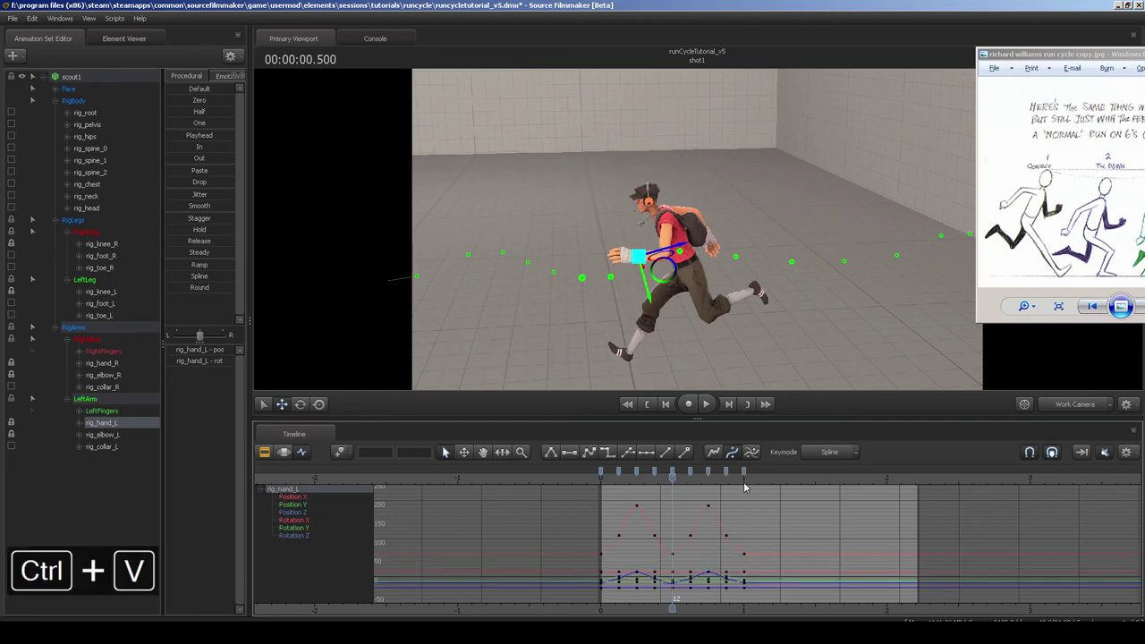
click(744, 483)
key(ctrl+v)
click(815, 483)
key(ctrl+v)
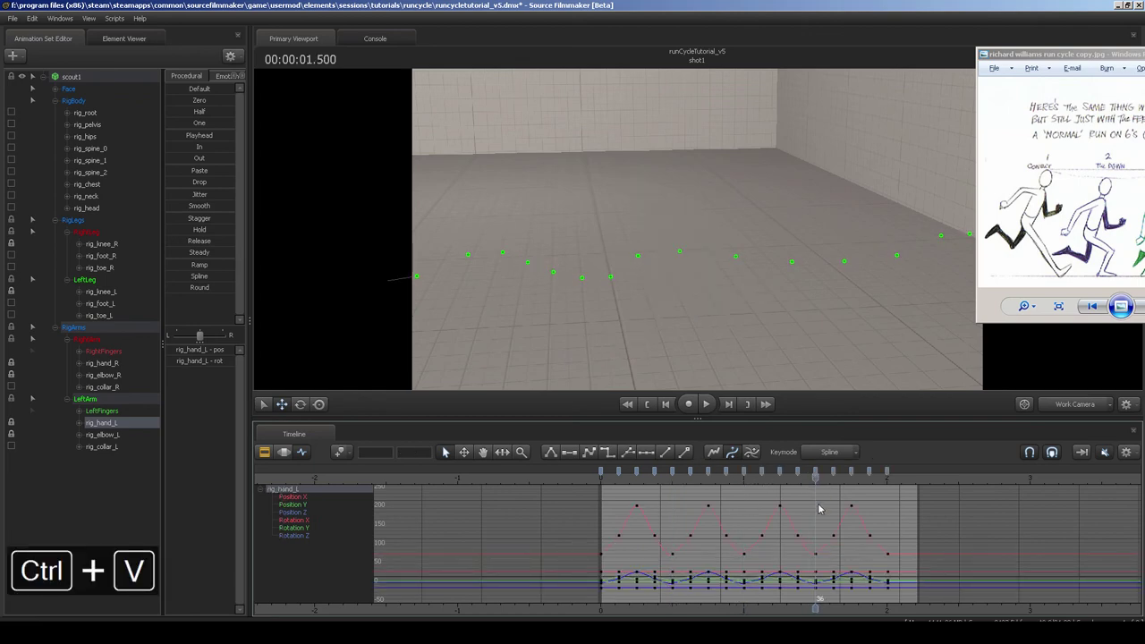
drag(768, 269, 671, 255)
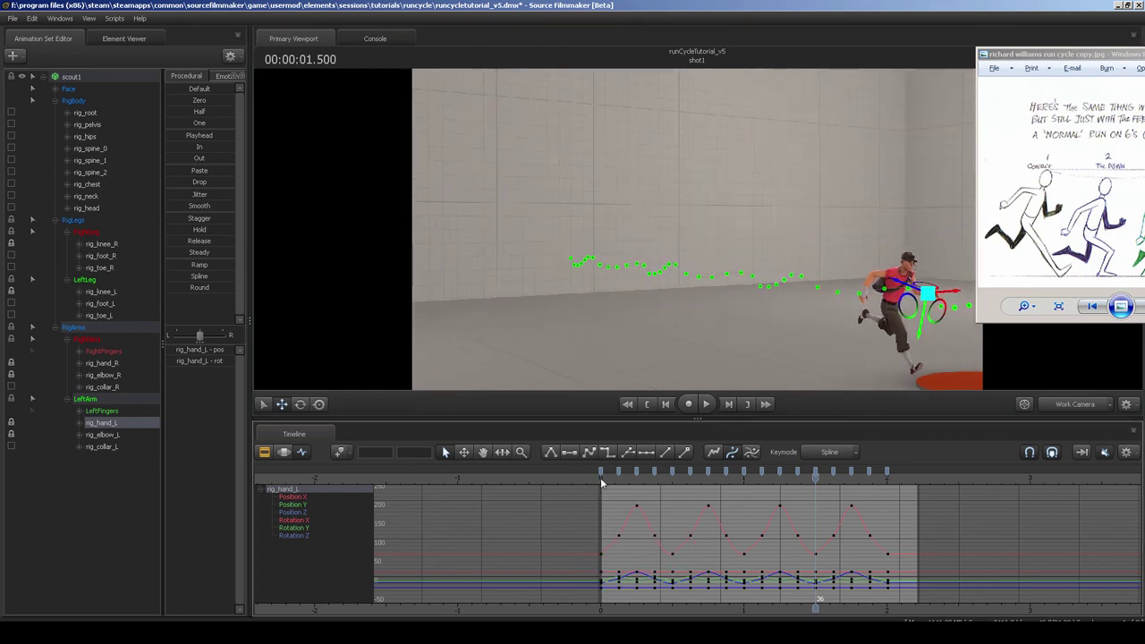
Play the Scout's run from the start of the shot several times to review the arm motion from different angles.
click(601, 478)
key(space)
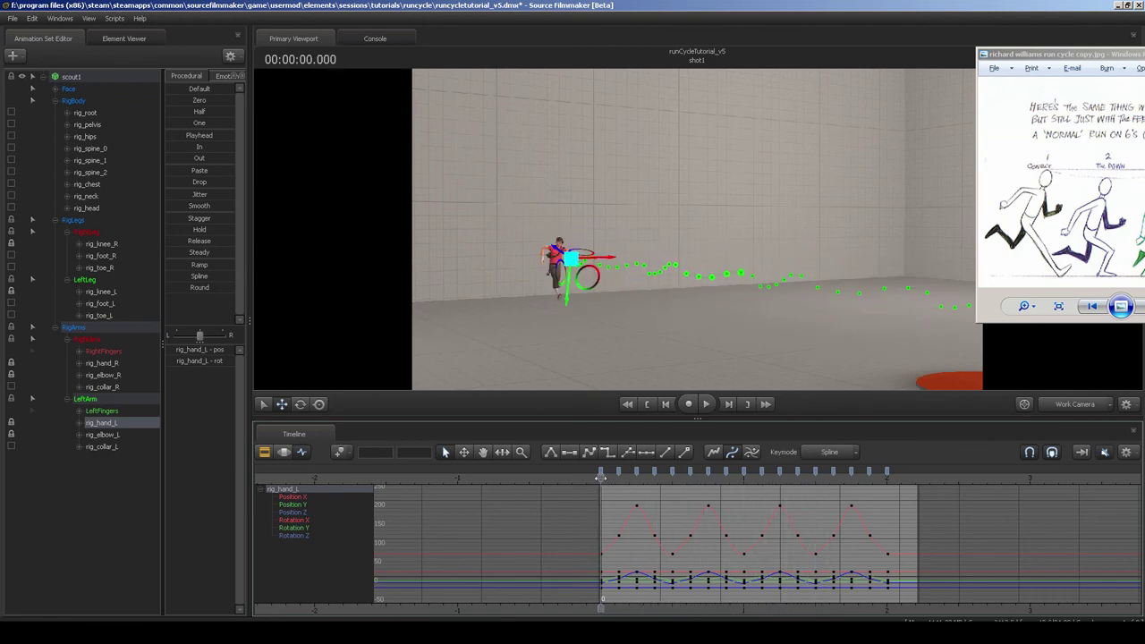
key(space)
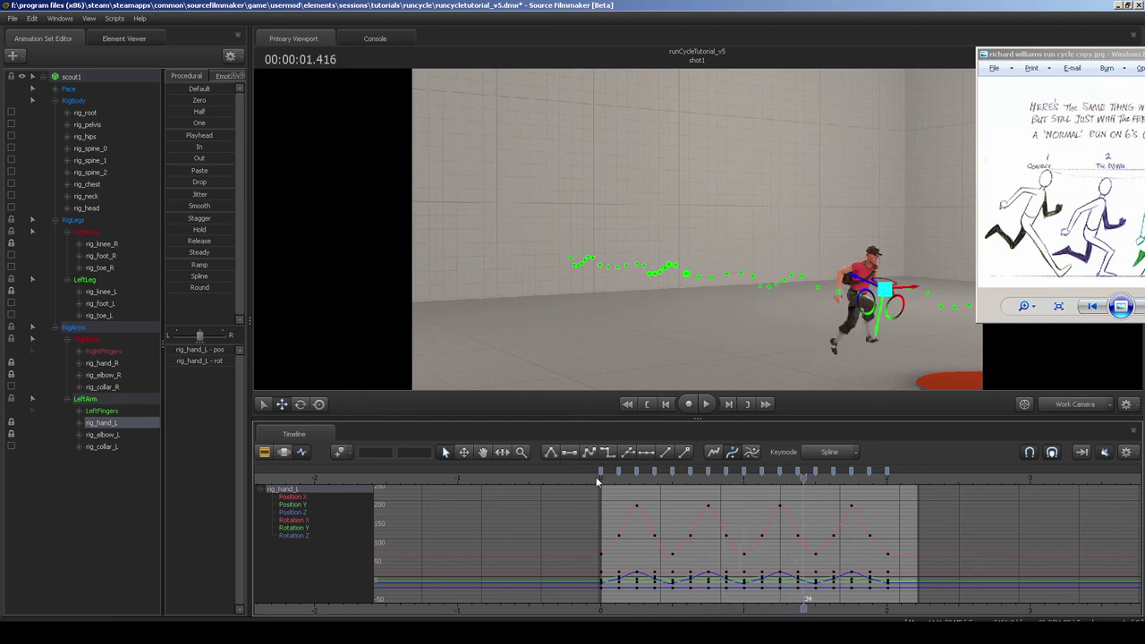
key(space)
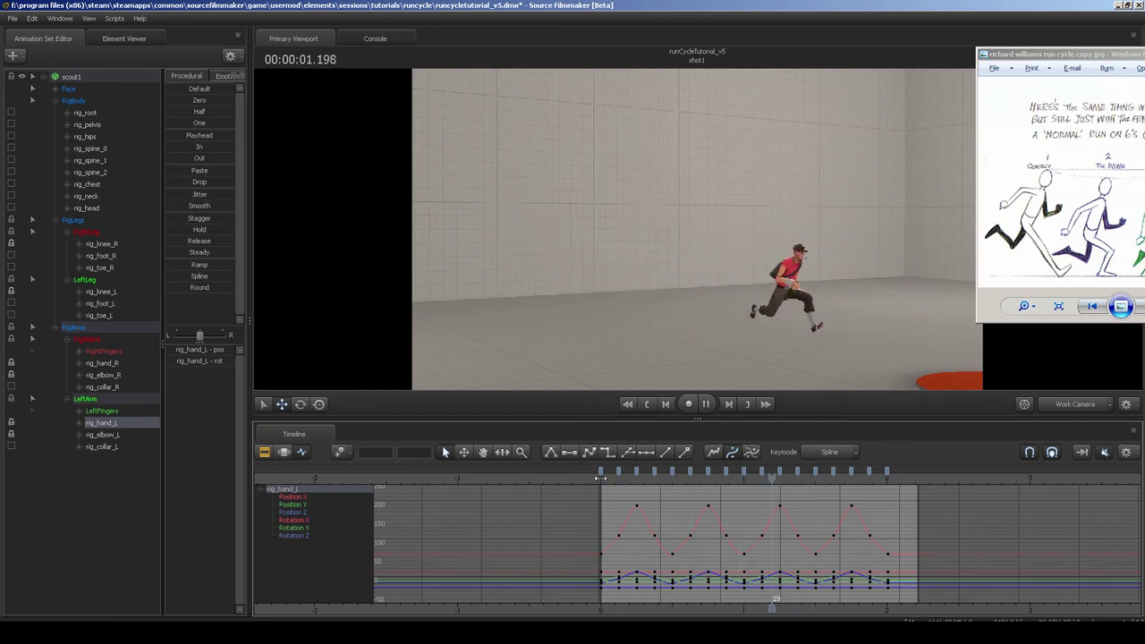
key(space)
click(601, 477)
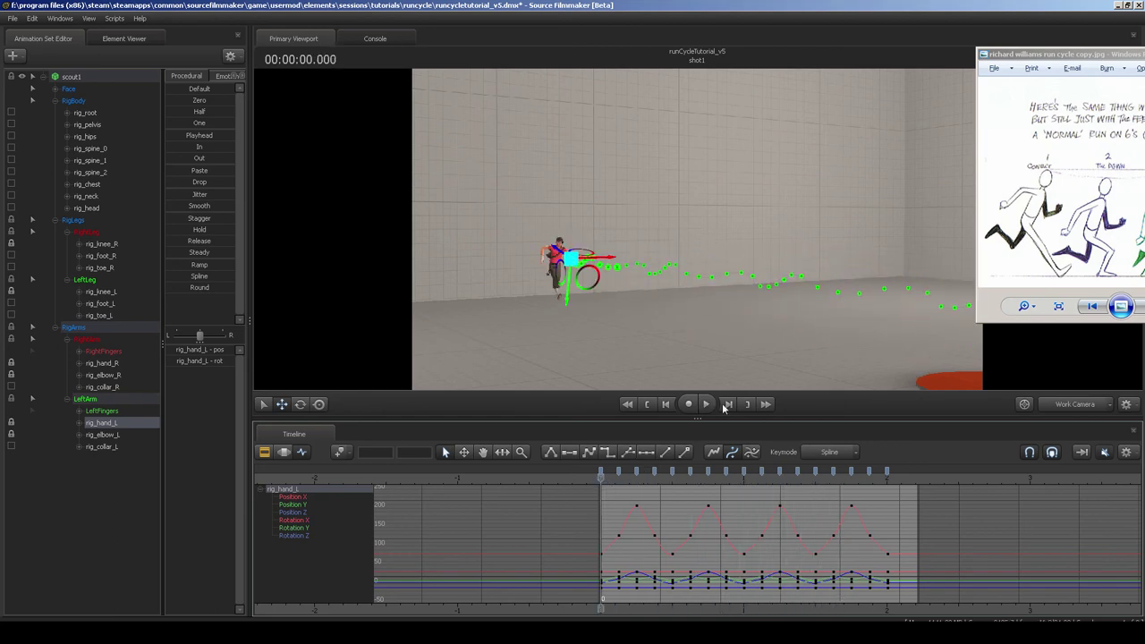
key(space)
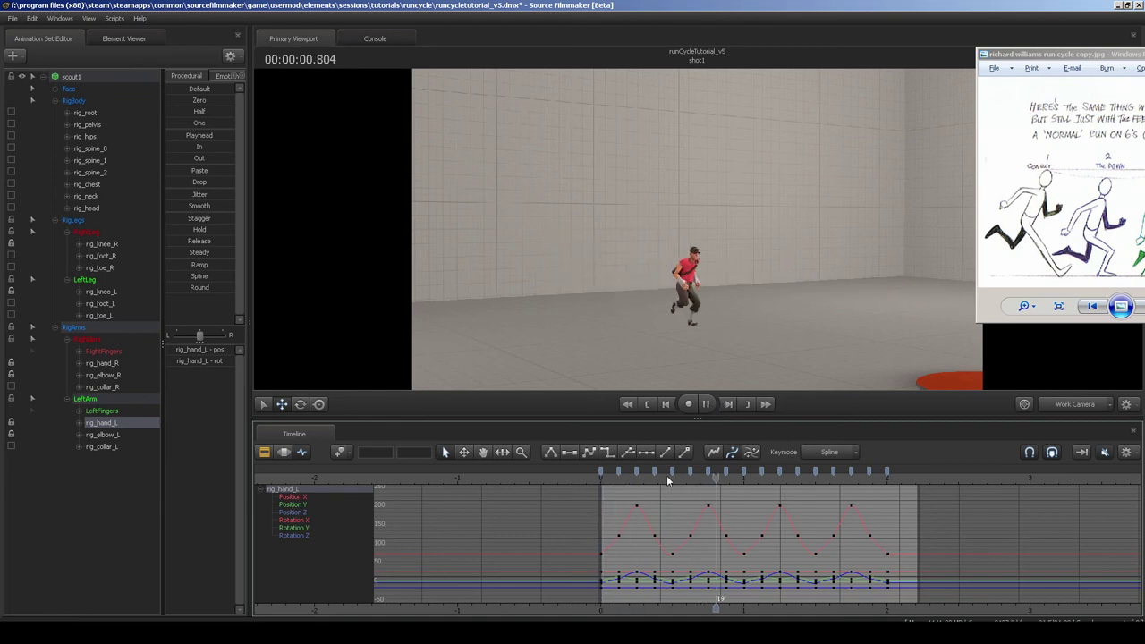
key(space)
click(605, 482)
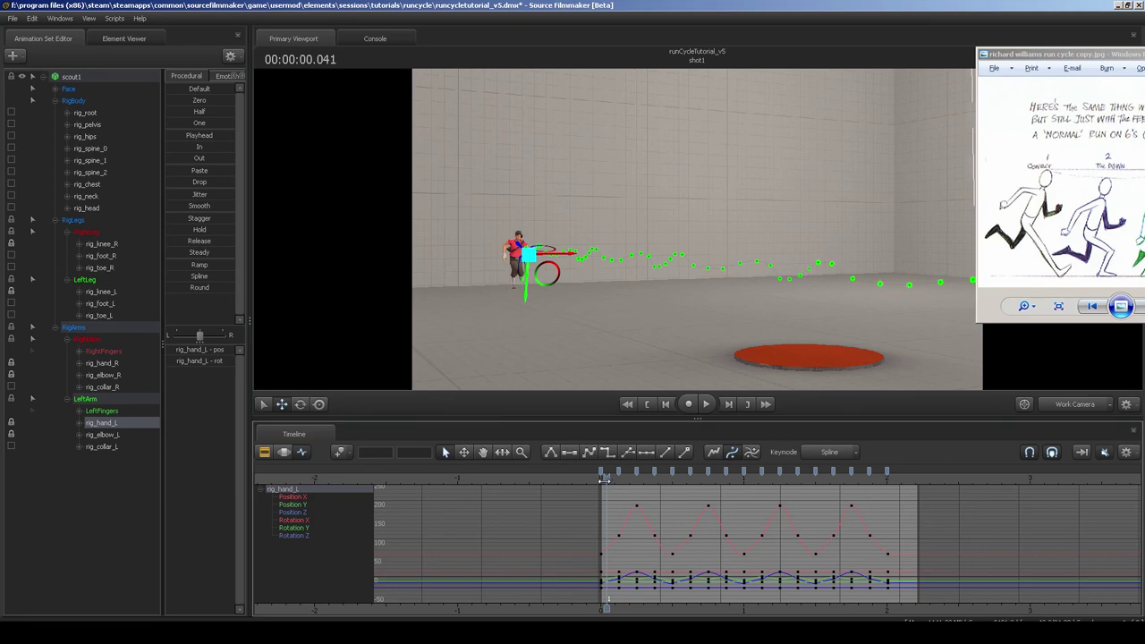
key(space)
key(space)
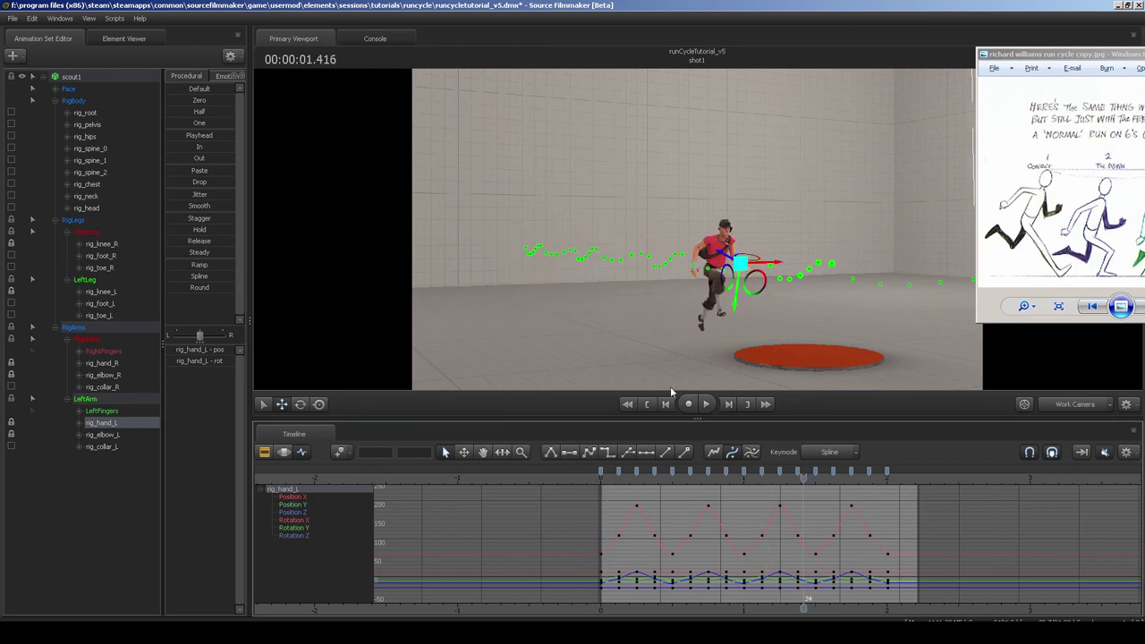
Isolate the Position Z curve of rig_pelvis in the graph and play the run from frame 0.
click(715, 263)
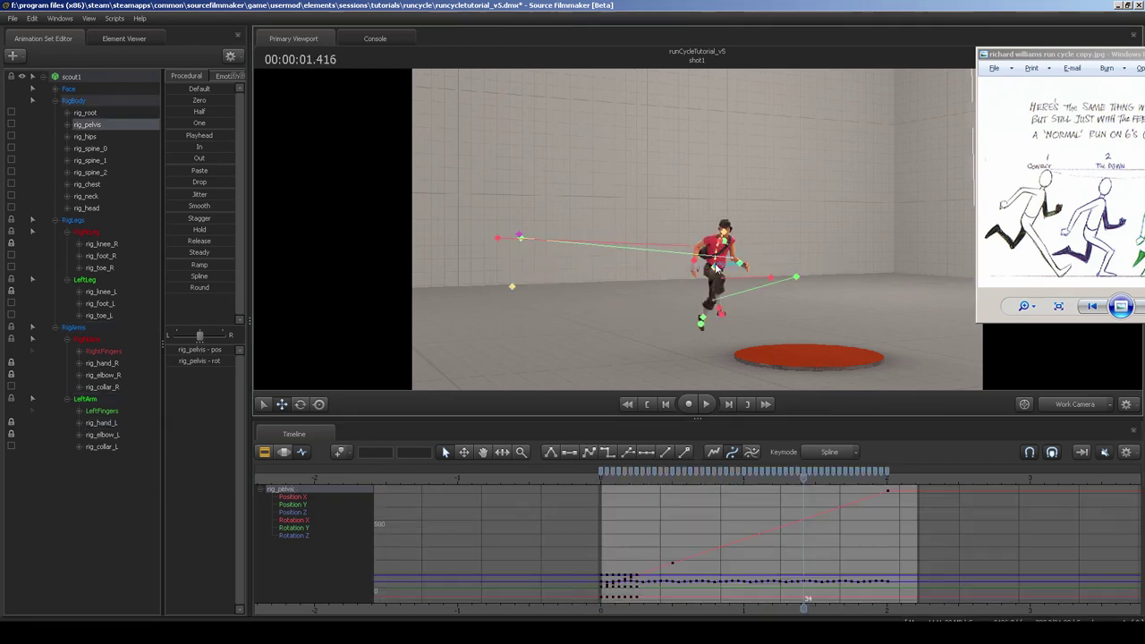
click(715, 265)
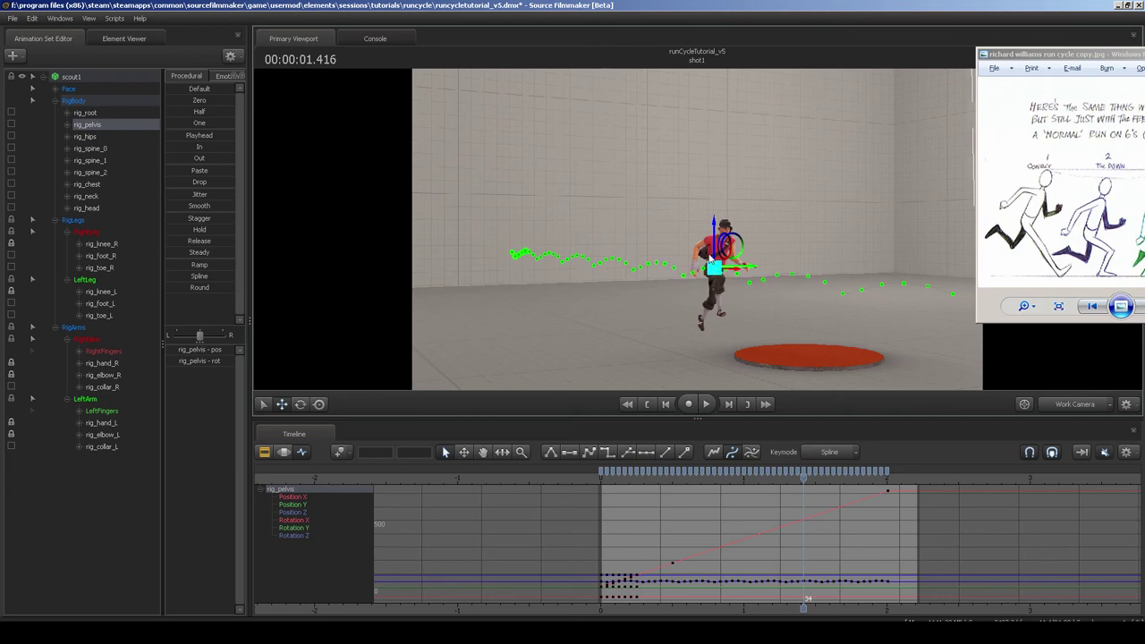
click(303, 513)
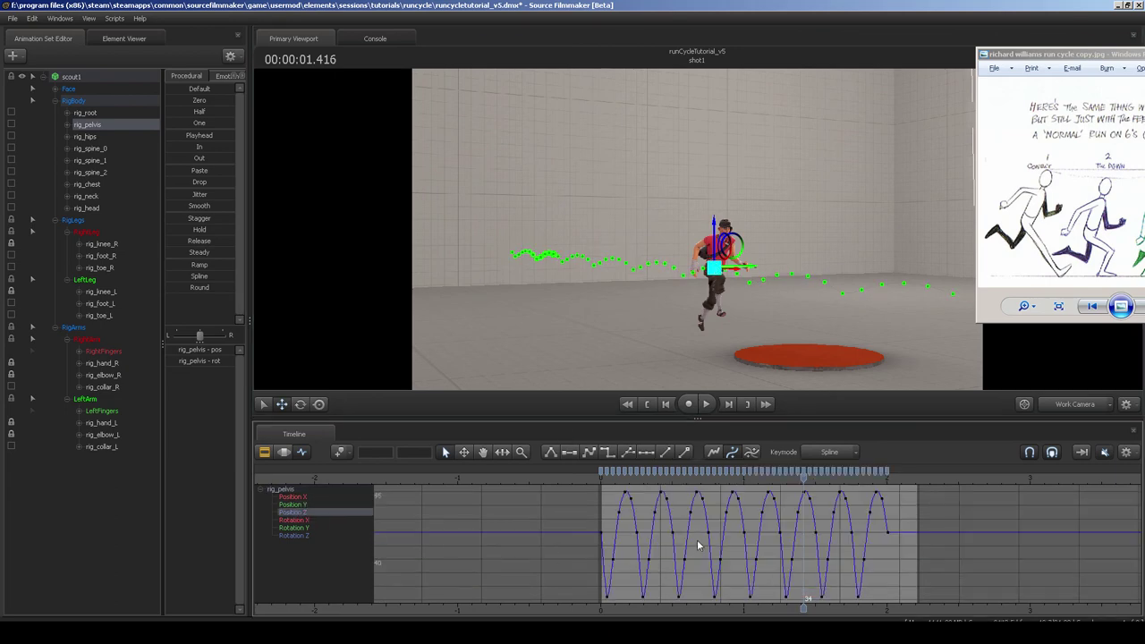
click(604, 479)
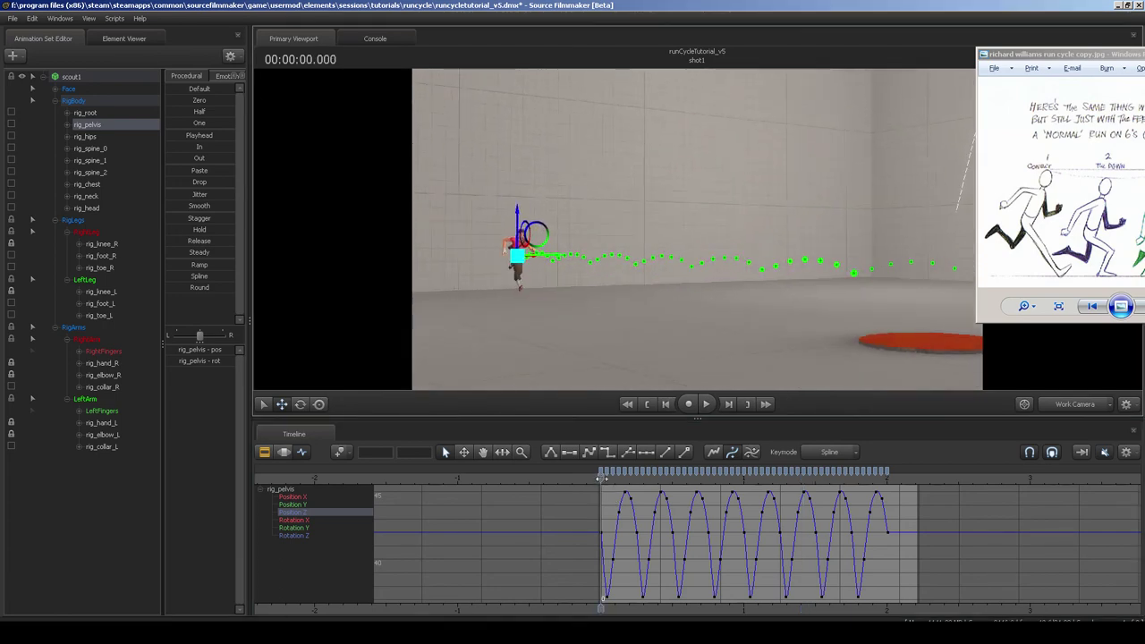
key(space)
key(space)
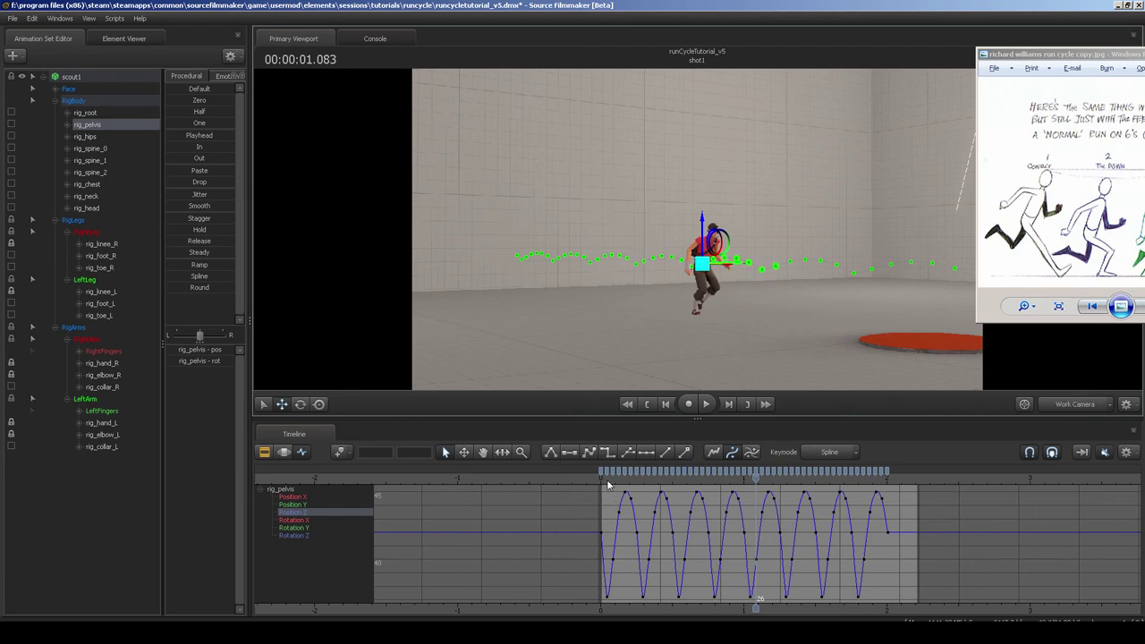
Lower the falling-side rig_pelvis Position Z keys of every bounce, at frames 5 and 6 and each six-frame repeat, and play the result.
drag(612, 479, 636, 477)
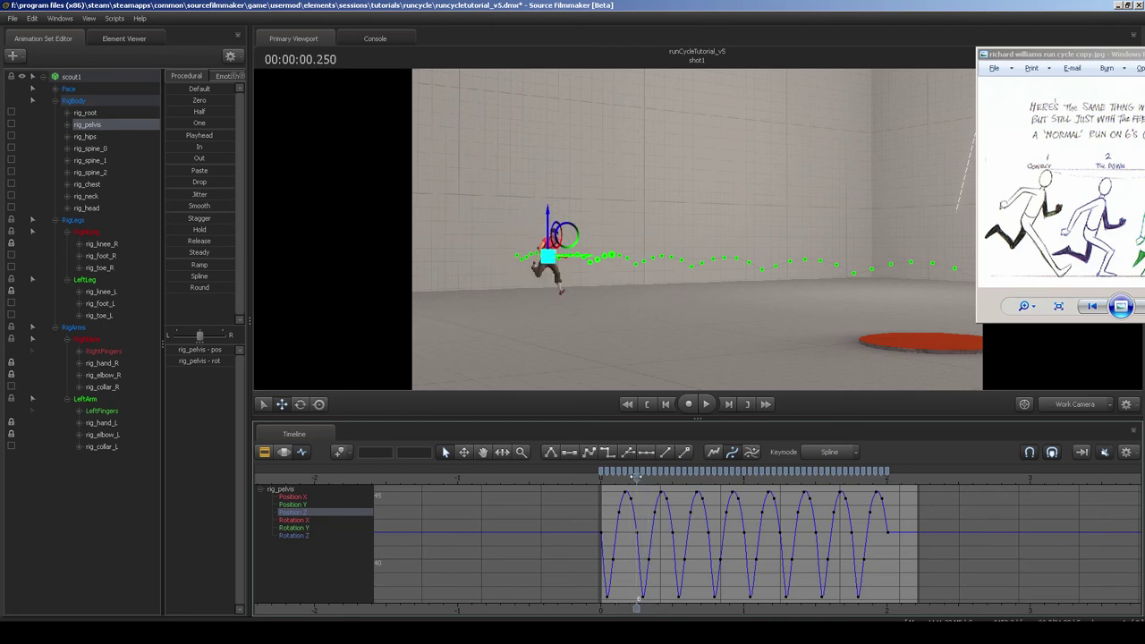
key(f)
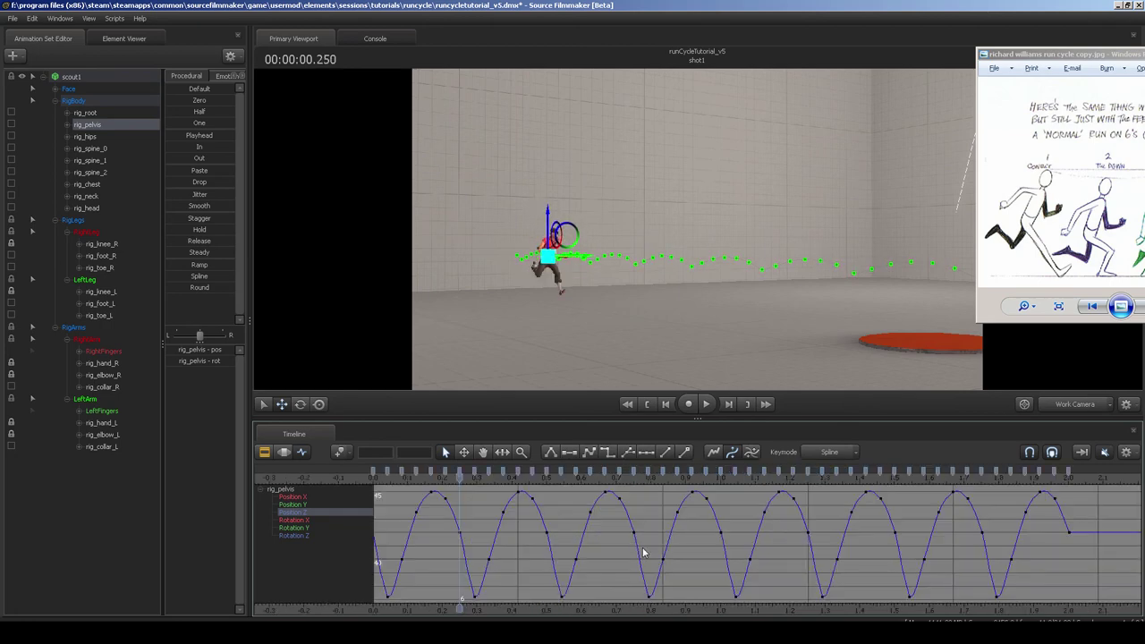
scroll(635, 543, down, 2)
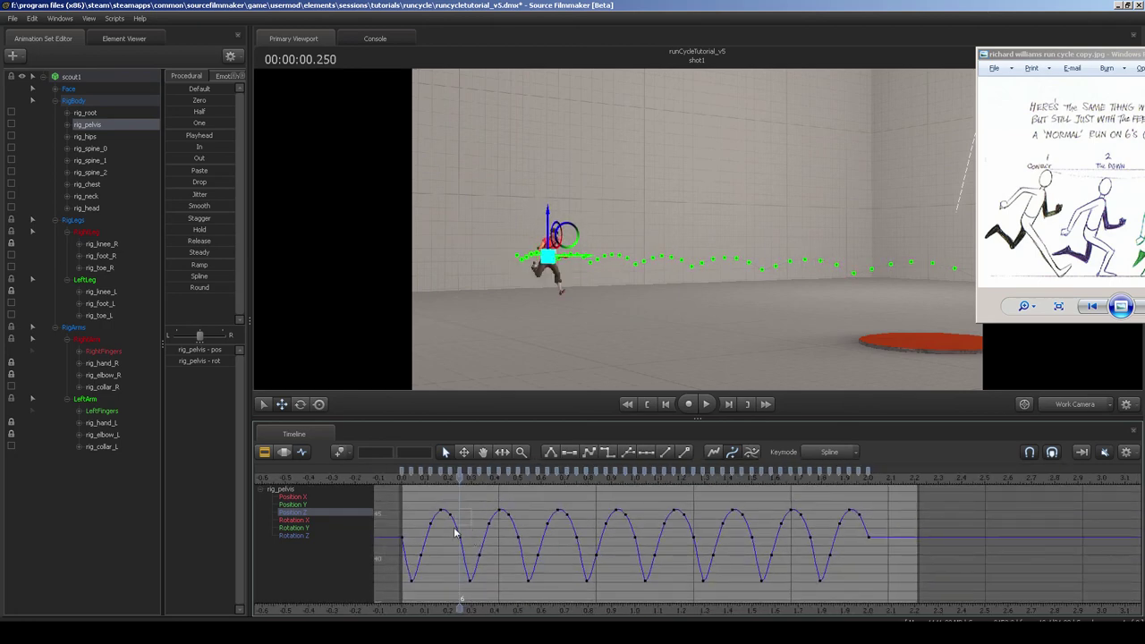
drag(451, 543, 450, 542)
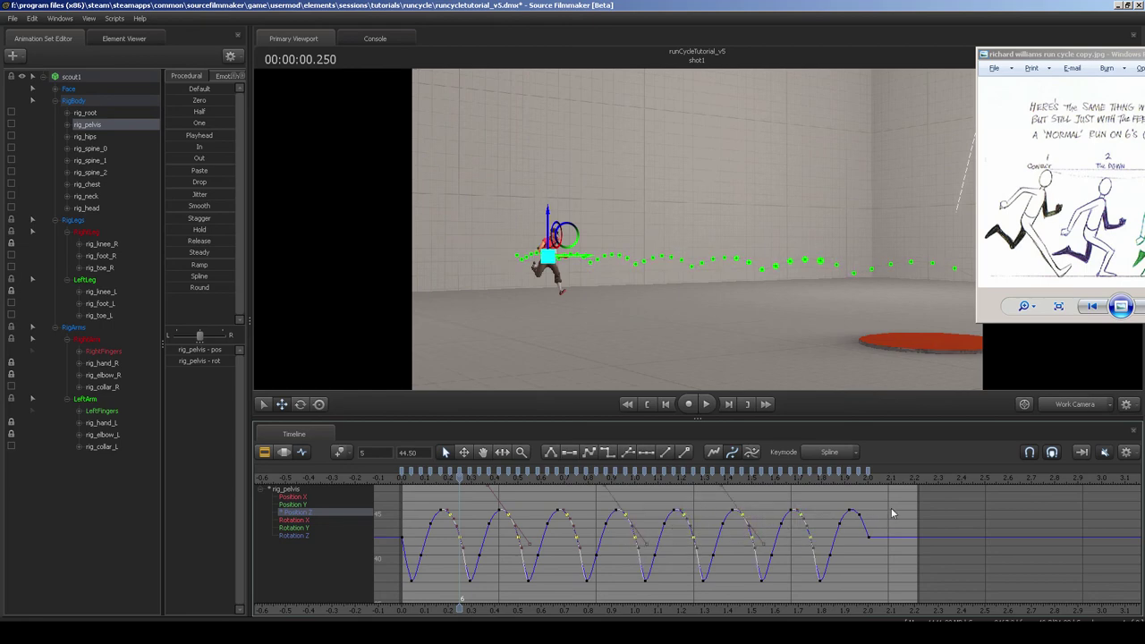
shift+drag(850, 533, 849, 534)
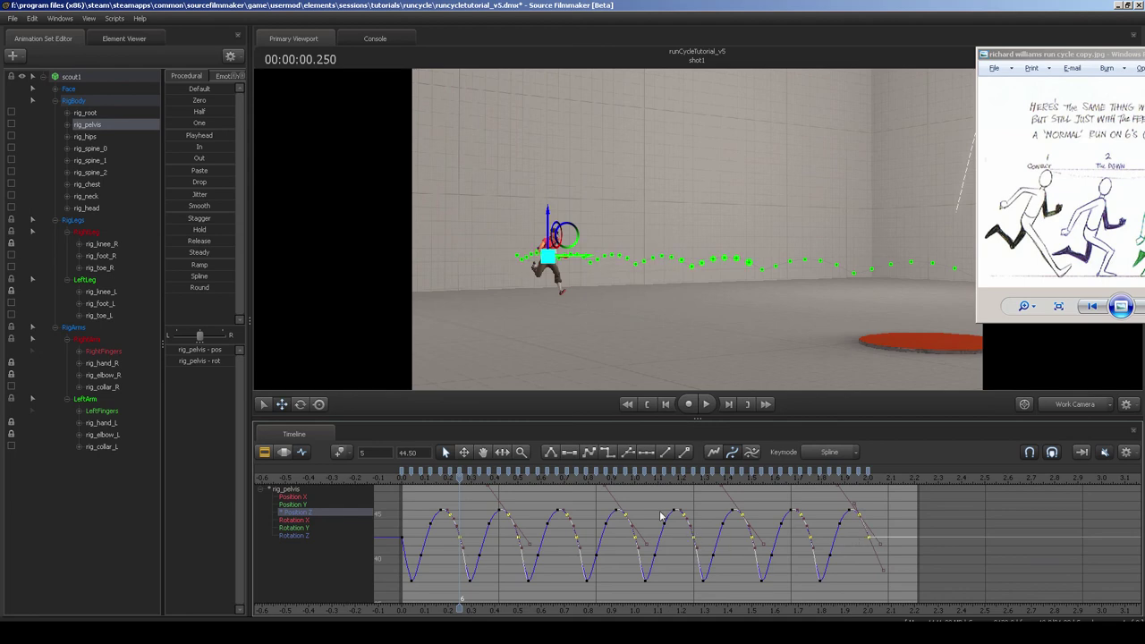
drag(643, 501, 642, 508)
click(630, 504)
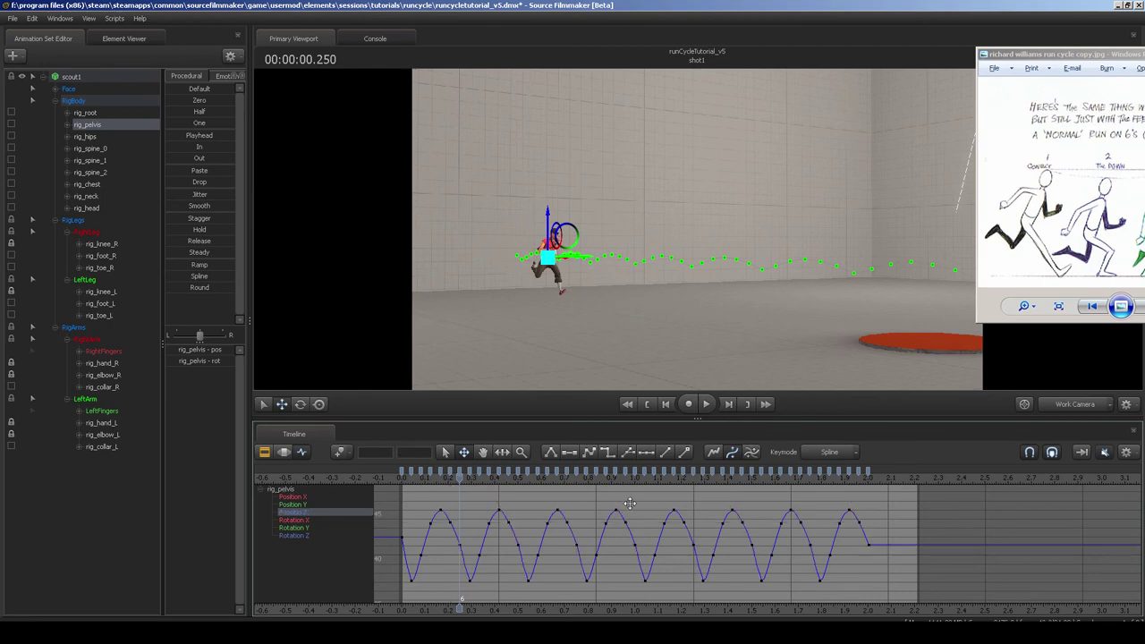
click(404, 484)
key(space)
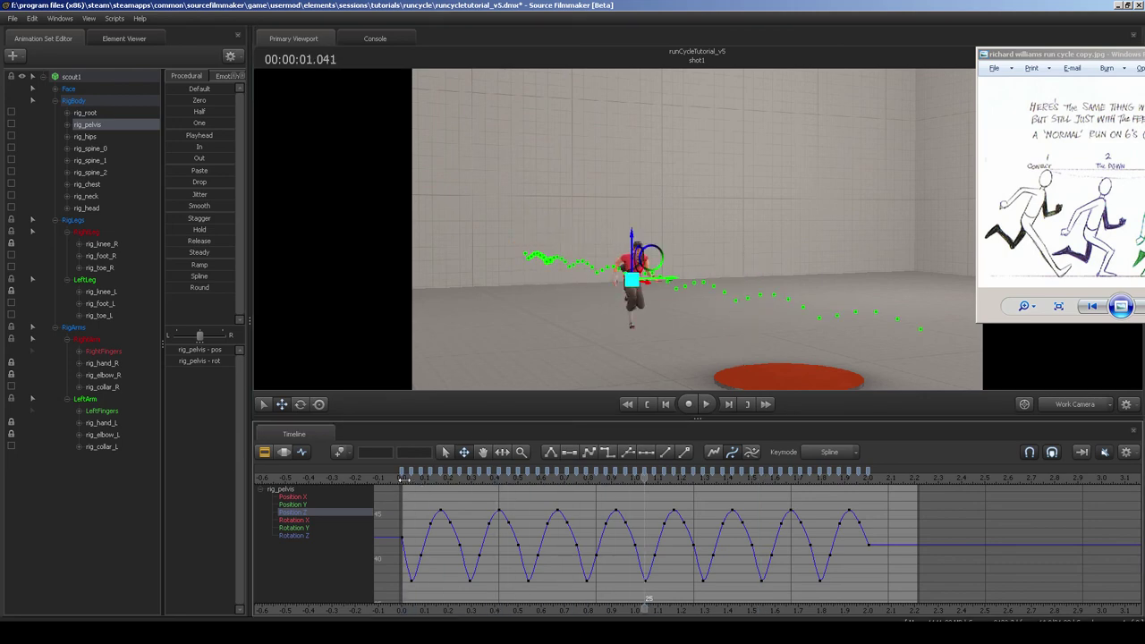
Lower the rig_pelvis Position Z keys at frame 2 and every sixth frame after it to about 39.
drag(404, 480, 419, 480)
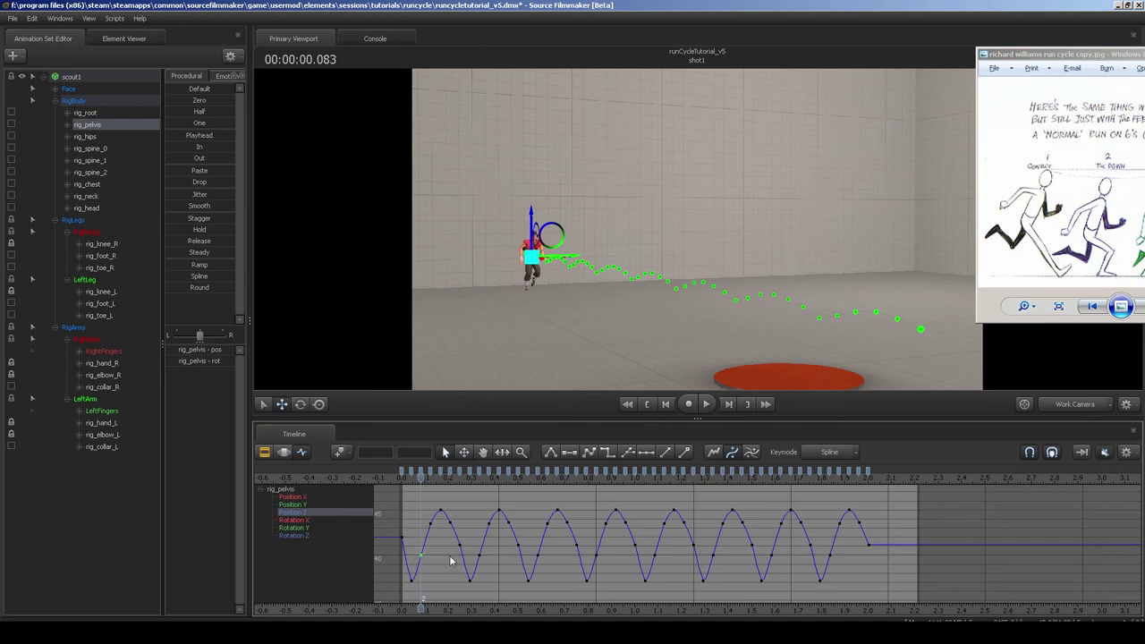
drag(703, 549, 847, 561)
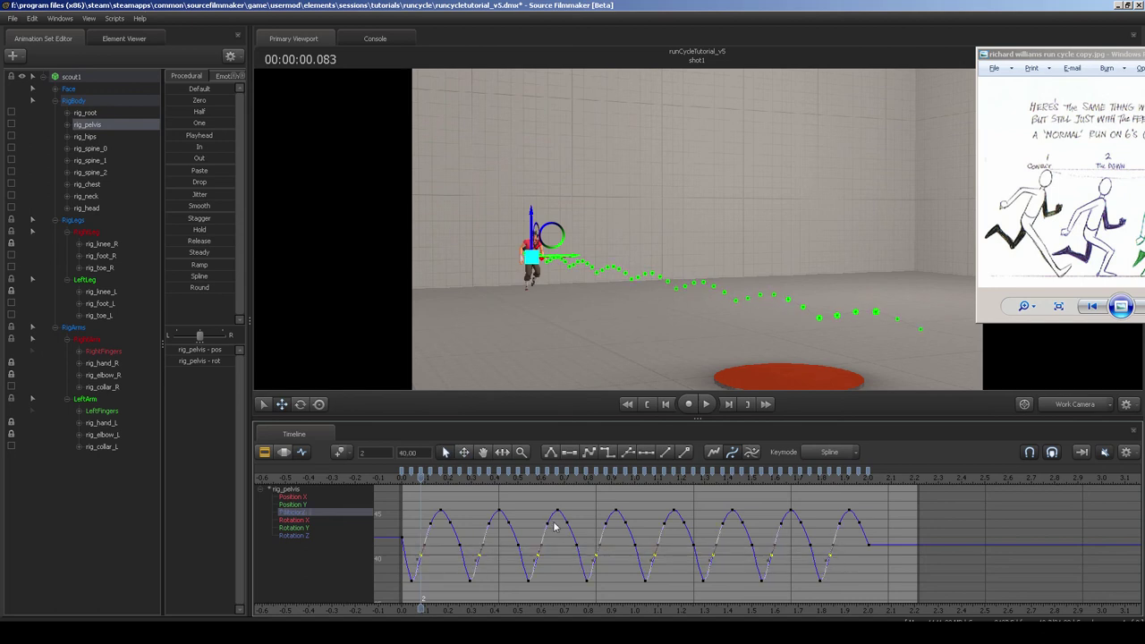
shift+middle_drag(556, 511, 556, 521)
drag(556, 519, 564, 518)
shift+middle_drag(563, 519, 563, 518)
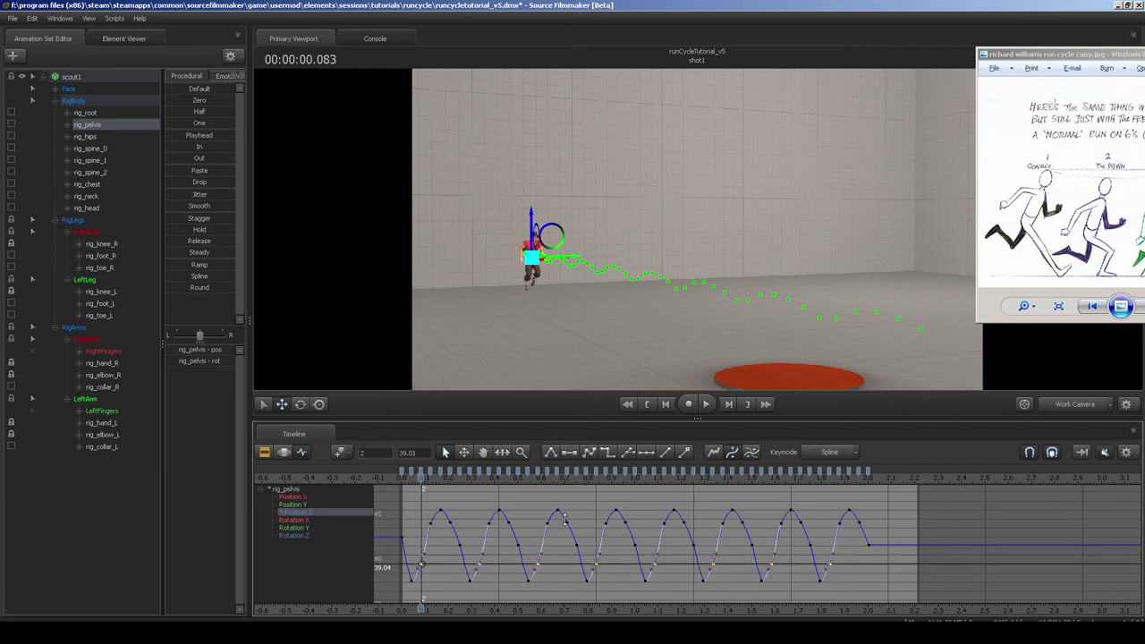
click(563, 518)
Play the run from near the start to examine the adjusted pelvis bounce.
alt+drag(562, 259, 612, 265)
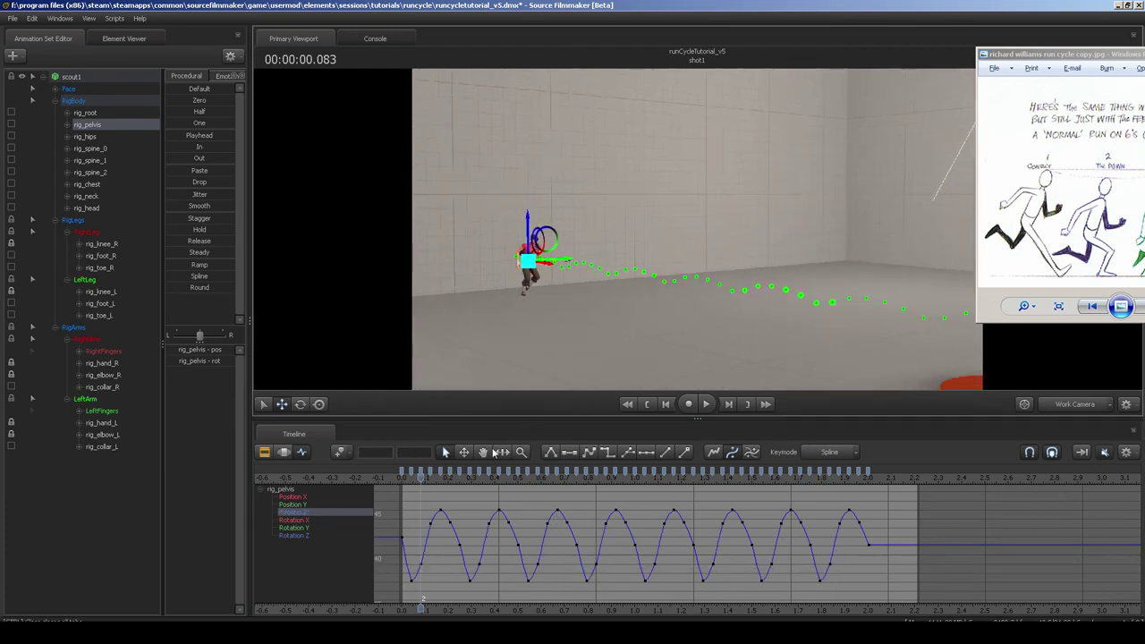
click(409, 479)
key(space)
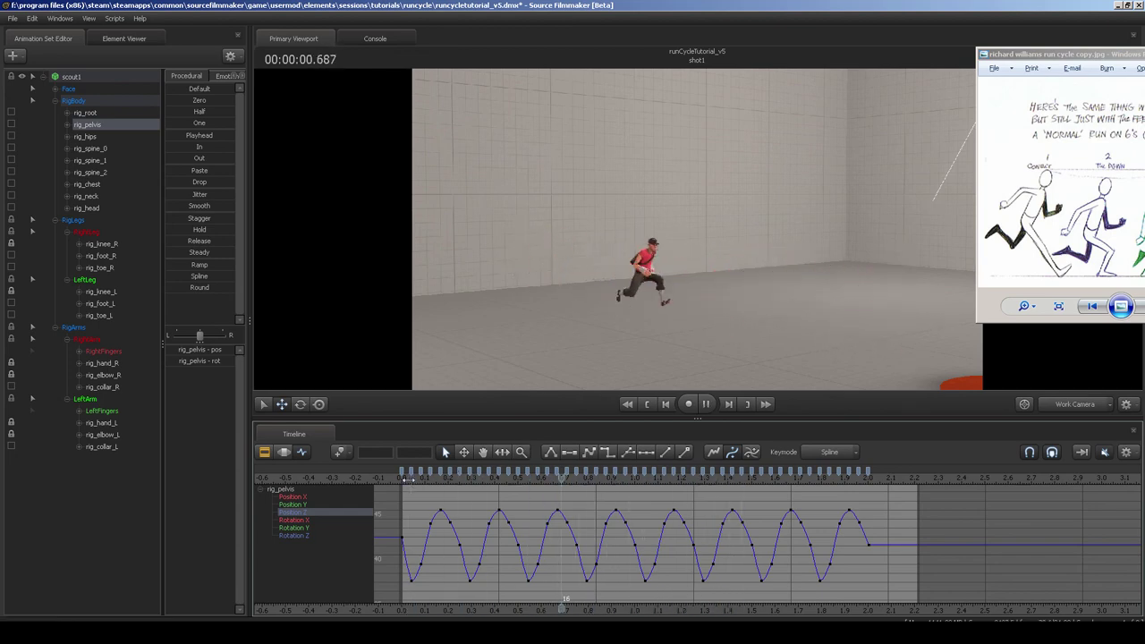
key(space)
key(space)
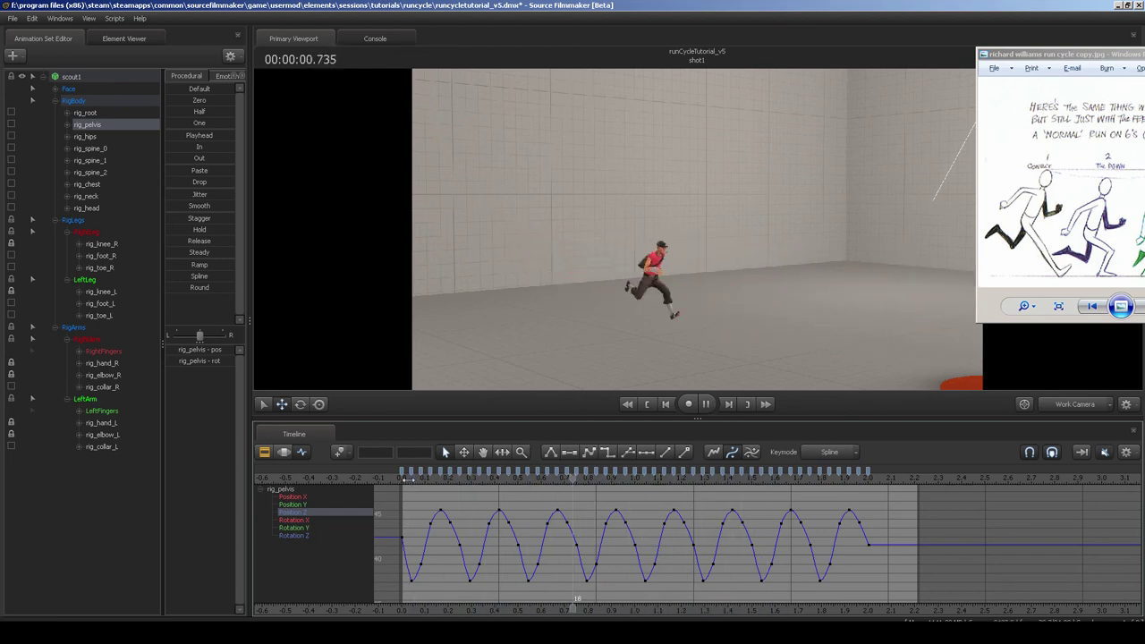
key(space)
key(space)
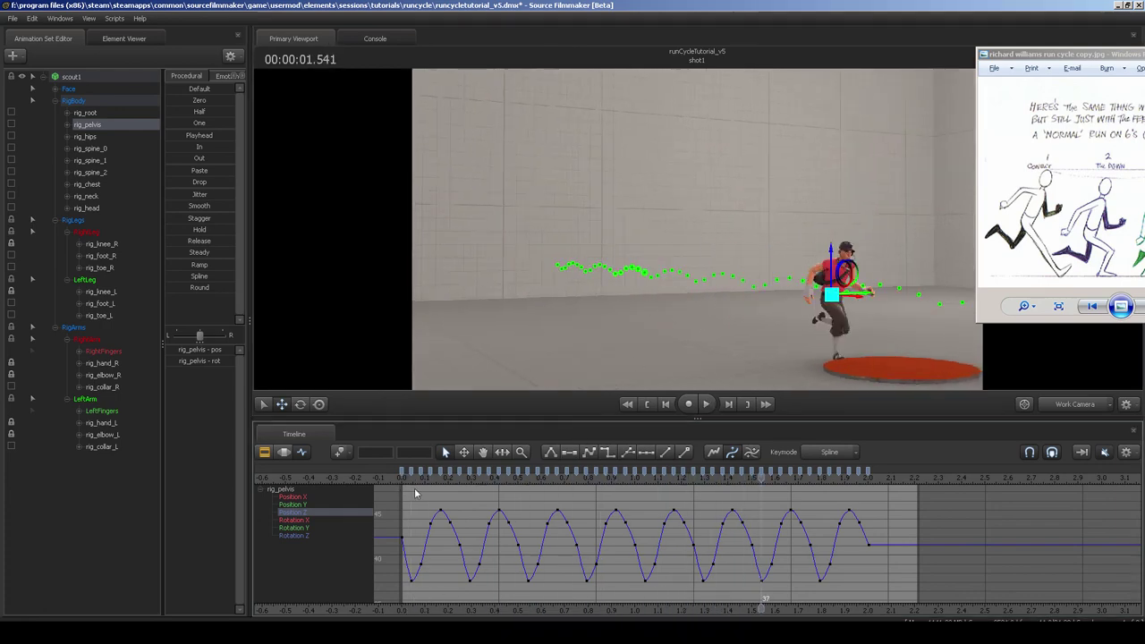
Select rig_hand_R, go to frame 3 and isolate its Position Z curve in the graph.
drag(413, 479, 439, 479)
drag(605, 305, 571, 350)
ctrl+click(597, 295)
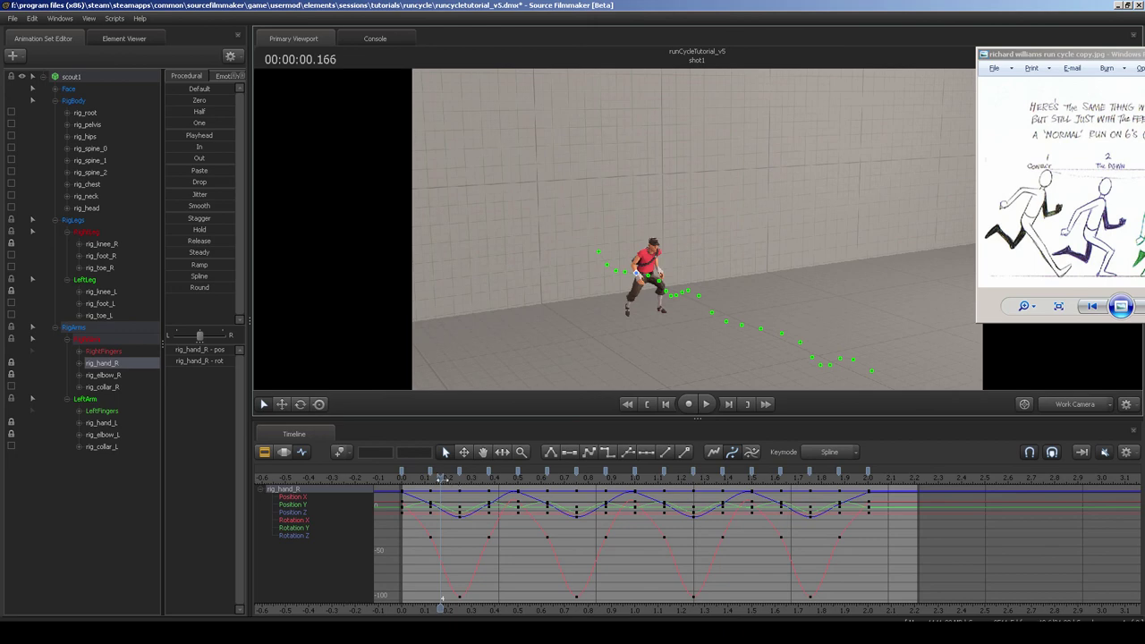
drag(441, 478, 431, 479)
click(334, 514)
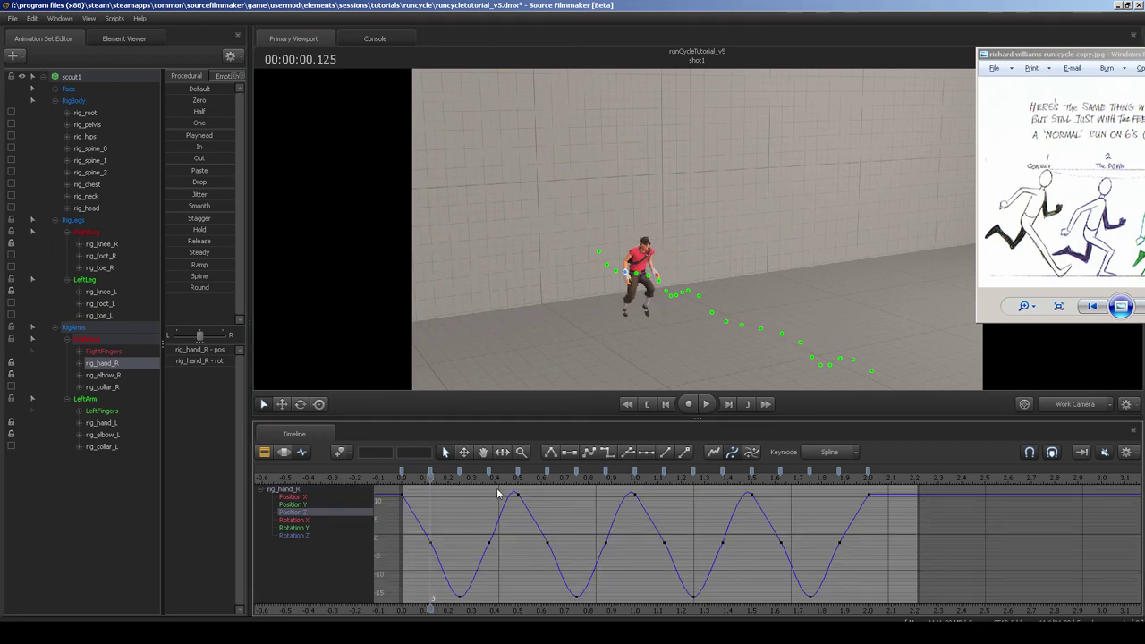
key(w)
drag(664, 299, 706, 325)
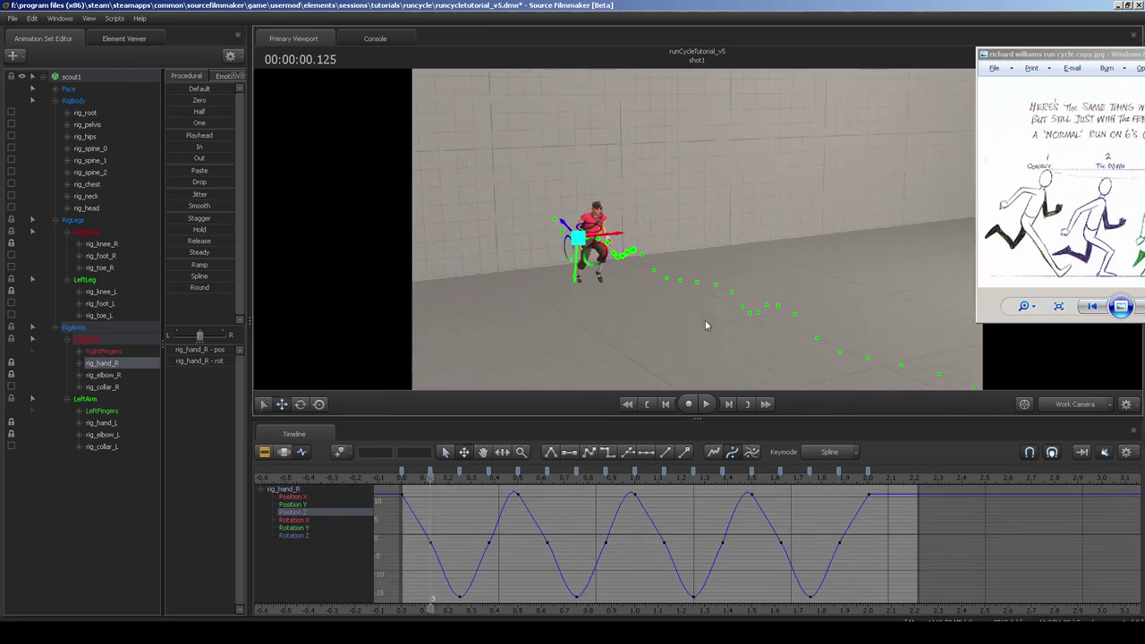
Lower the rig_hand_R Position Z key at frame 3 slightly and check the hand's pose from another angle.
click(423, 550)
key(q)
drag(416, 555, 449, 517)
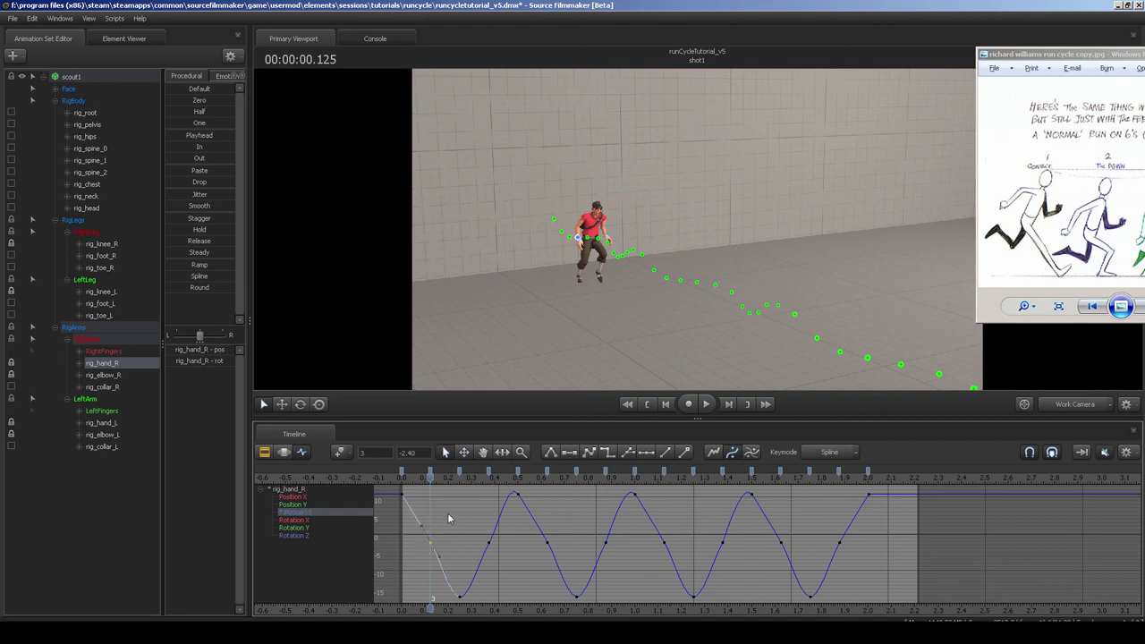
mouse_move(450, 515)
shift+middle_down()
mouse_move(450, 537)
mouse_move(450, 515)
shift+middle_up()
drag(584, 355, 698, 227)
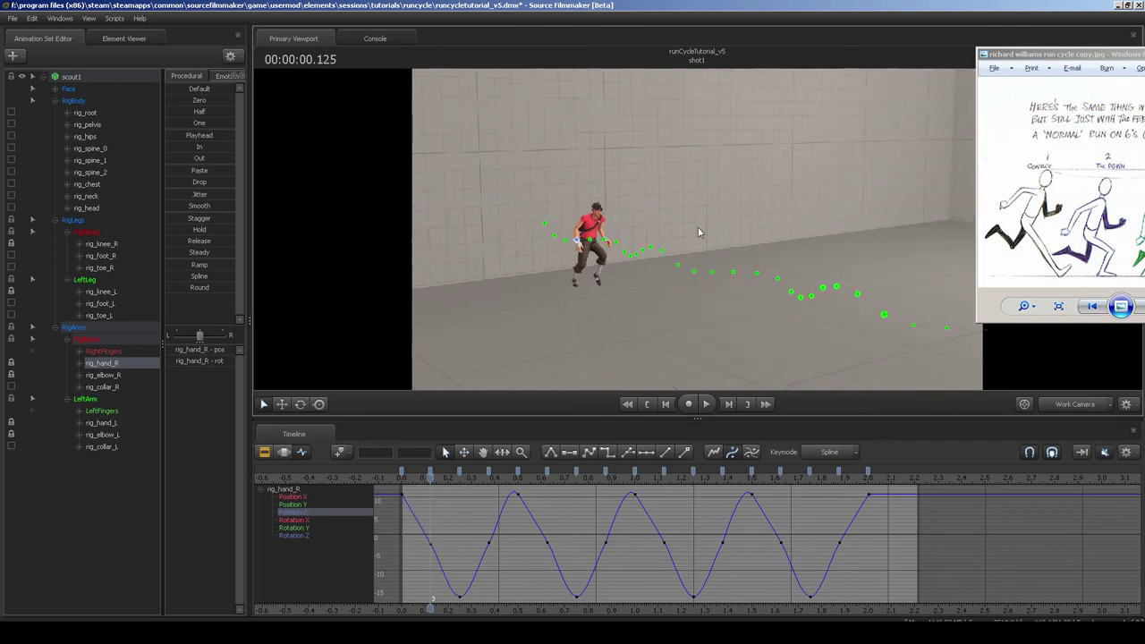
Try raising the rig_hand_R Position Y key at frame 3 to about 2.94.
click(321, 506)
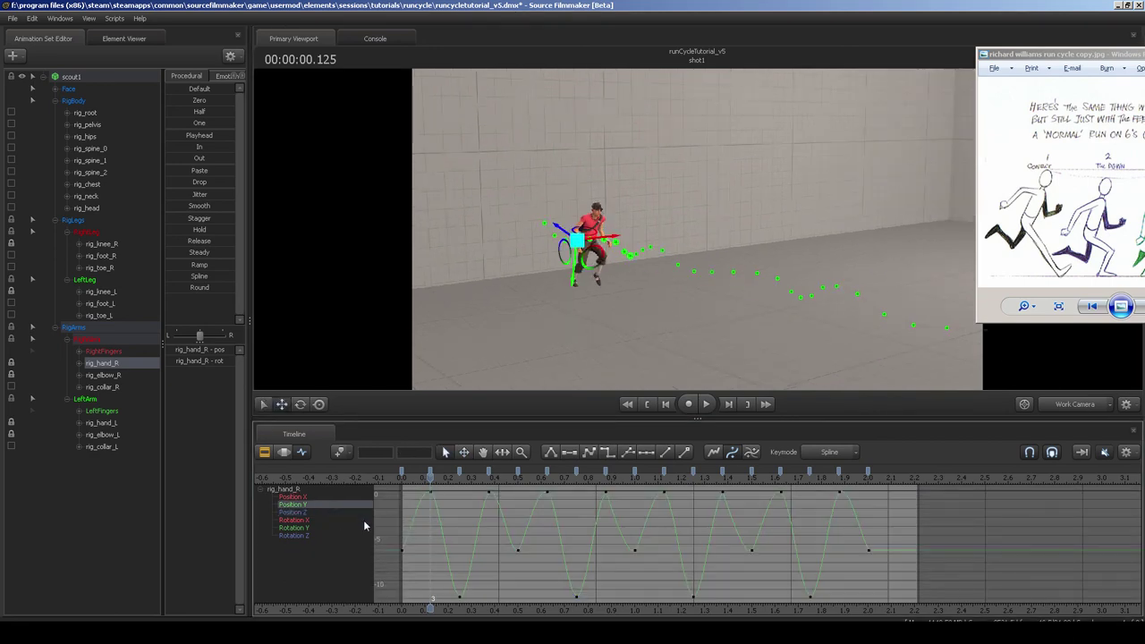
click(432, 495)
middle_drag(452, 535, 454, 488)
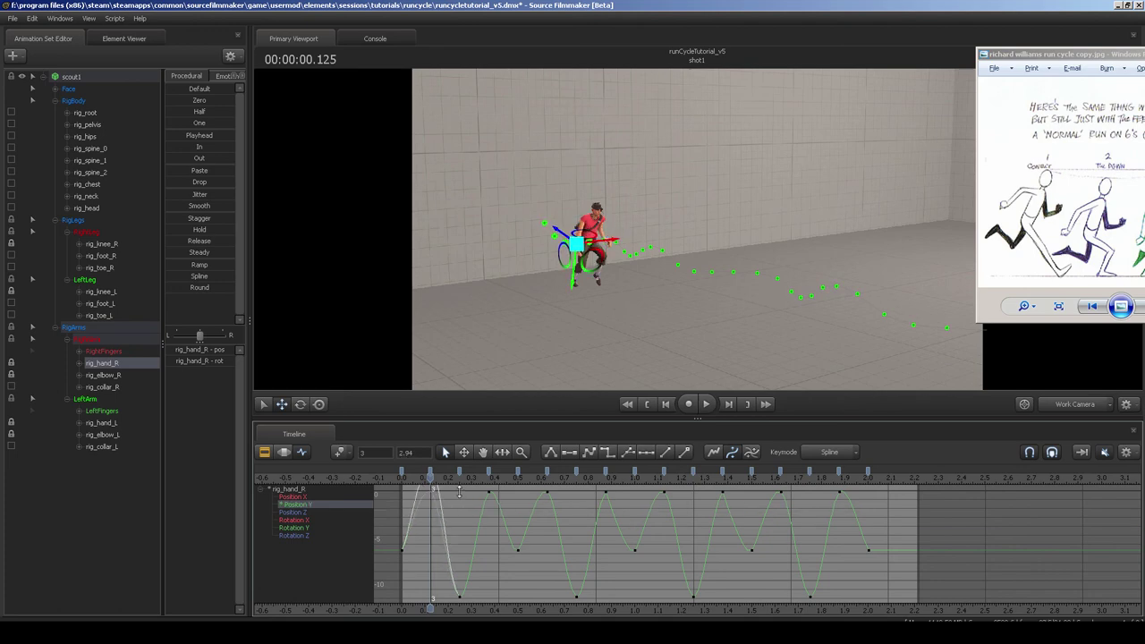
click(469, 502)
alt+middle_drag(469, 540, 462, 562)
Undo the Position Y edit of rig_hand_R at frame 3.
key(ctrl+z)
key(ctrl+z)
key(ctrl+z)
key(ctrl+z)
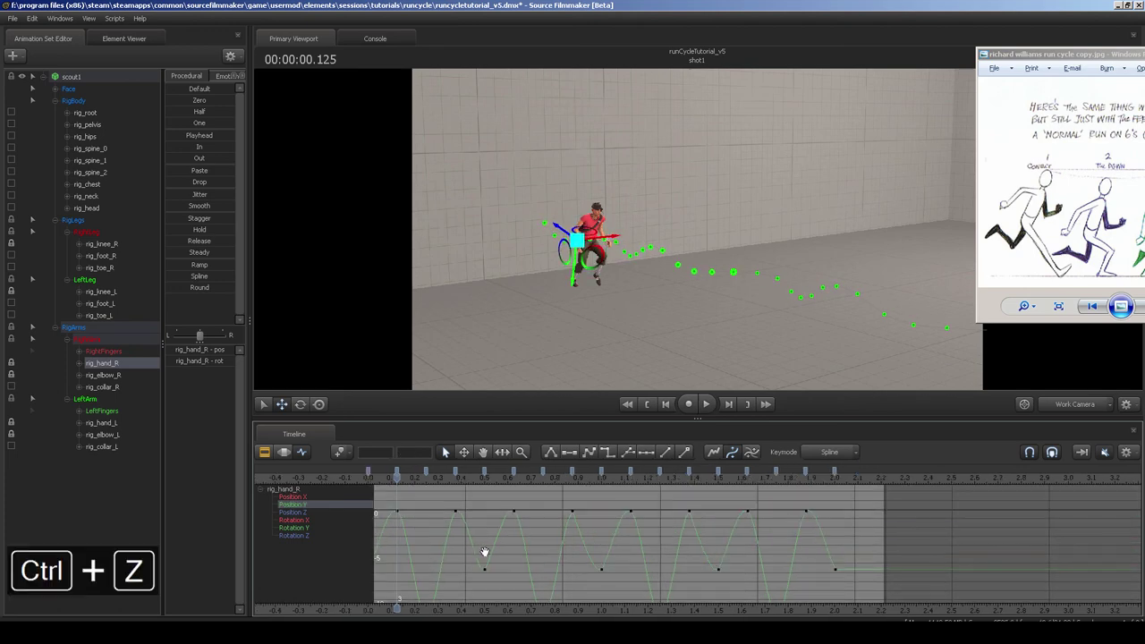
key(ctrl+z)
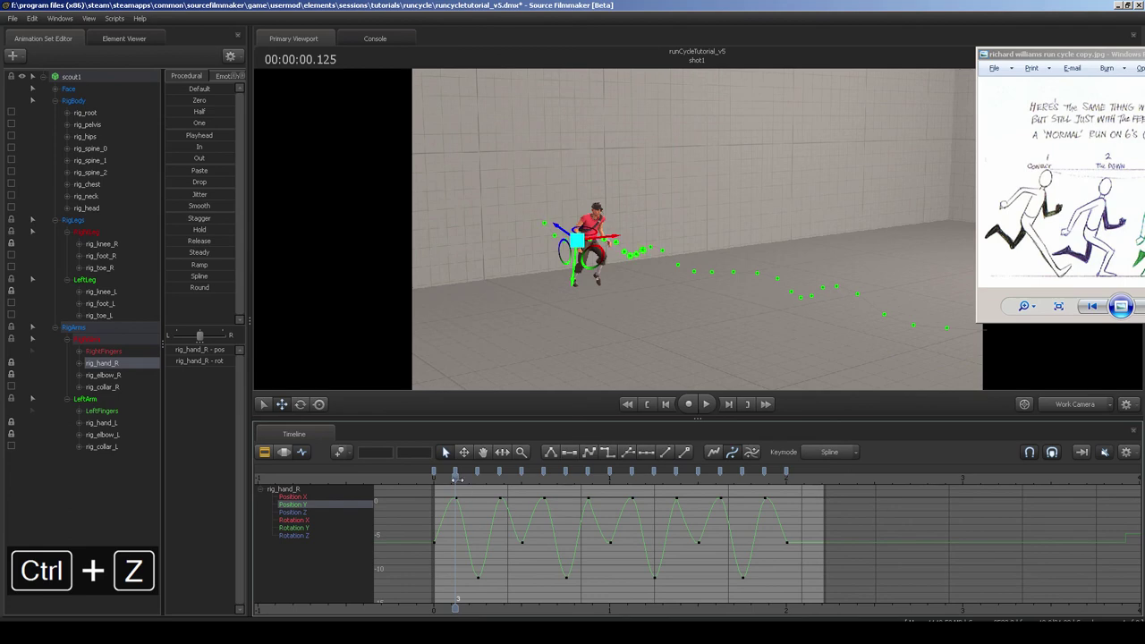
Scrub through and play back the run to examine the right hand's motion against its Position Y curve.
drag(457, 479, 499, 482)
middle_drag(538, 509, 517, 516)
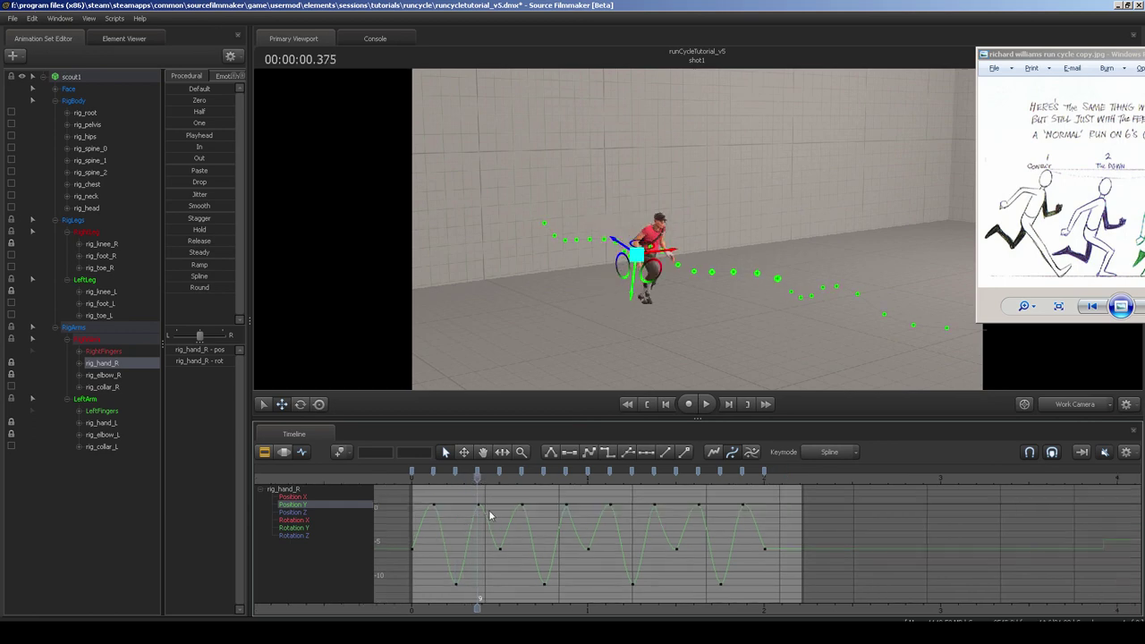
drag(481, 476, 558, 475)
scroll(551, 517, down, 2)
click(621, 524)
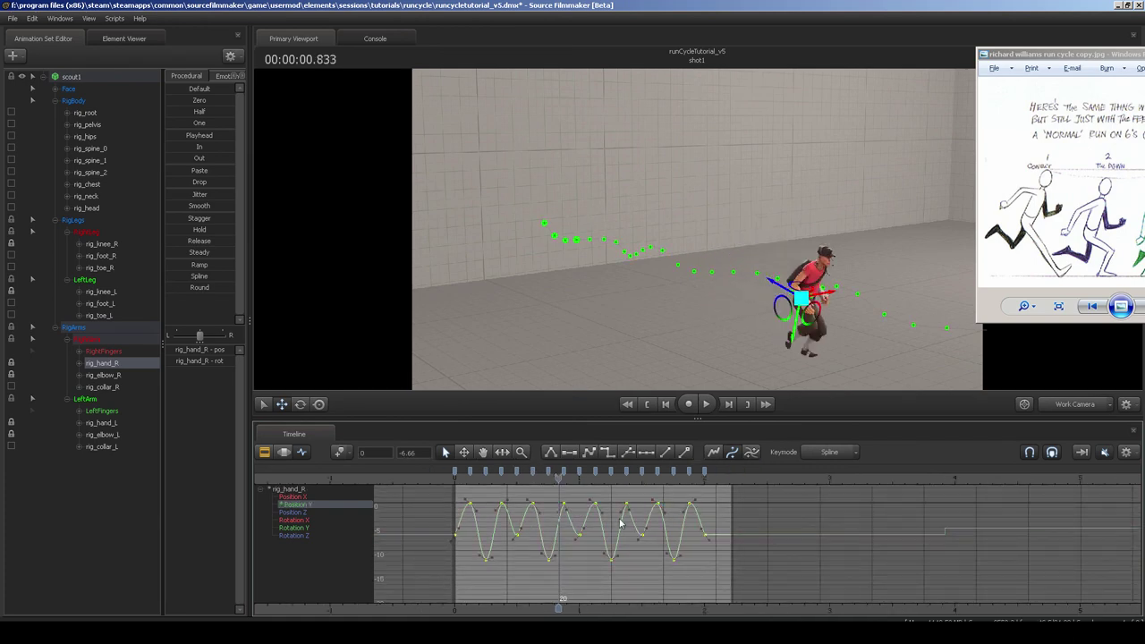
click(623, 542)
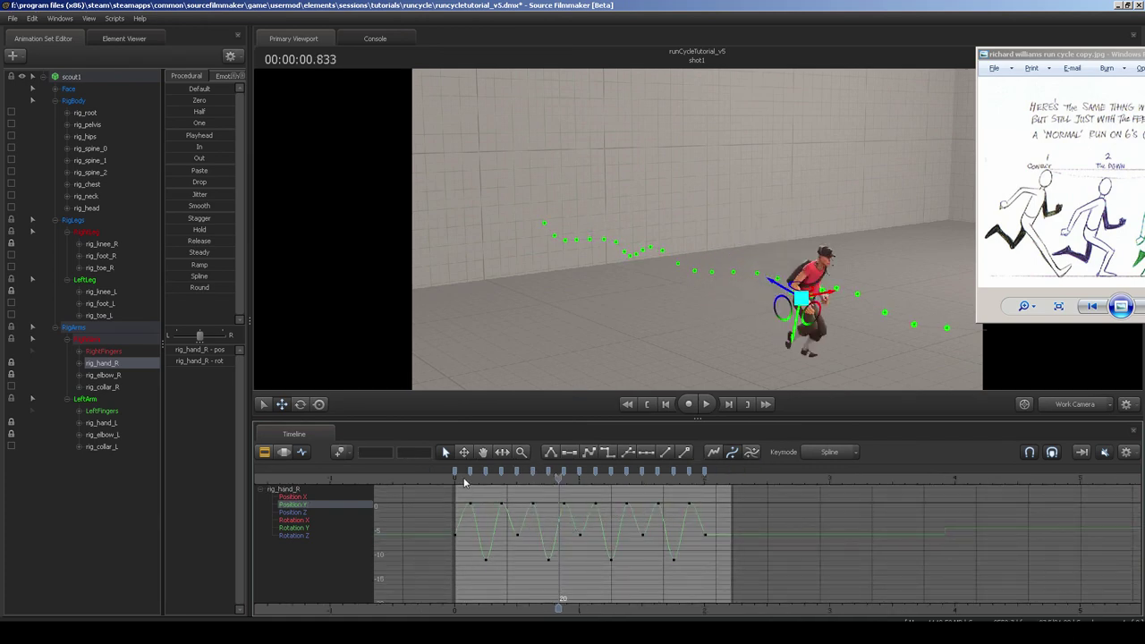
key(space)
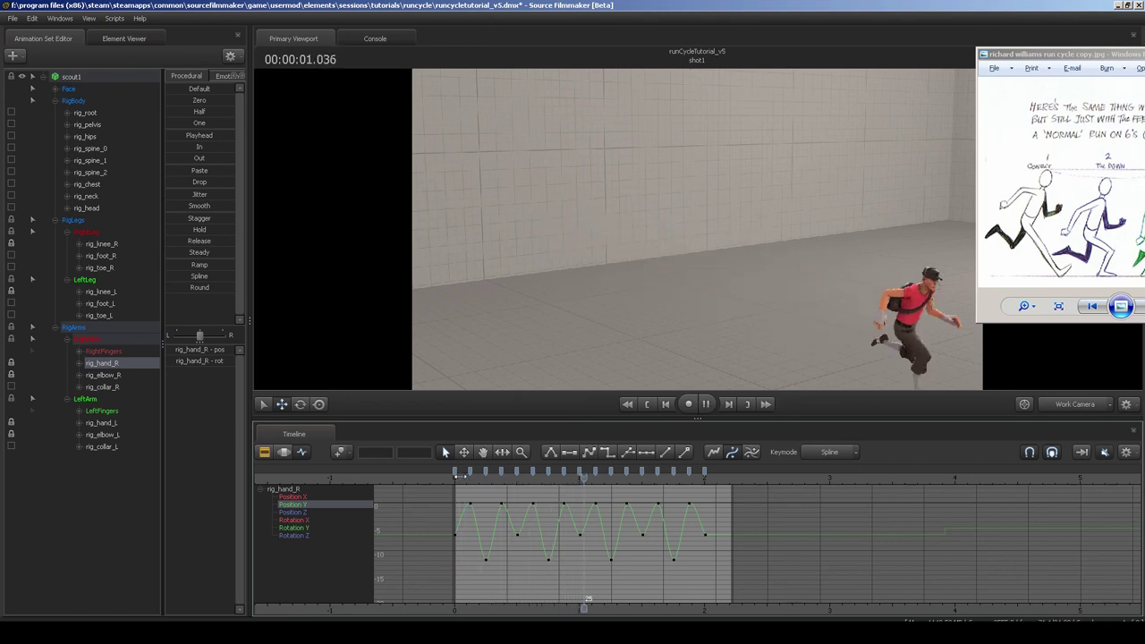
drag(461, 477, 473, 508)
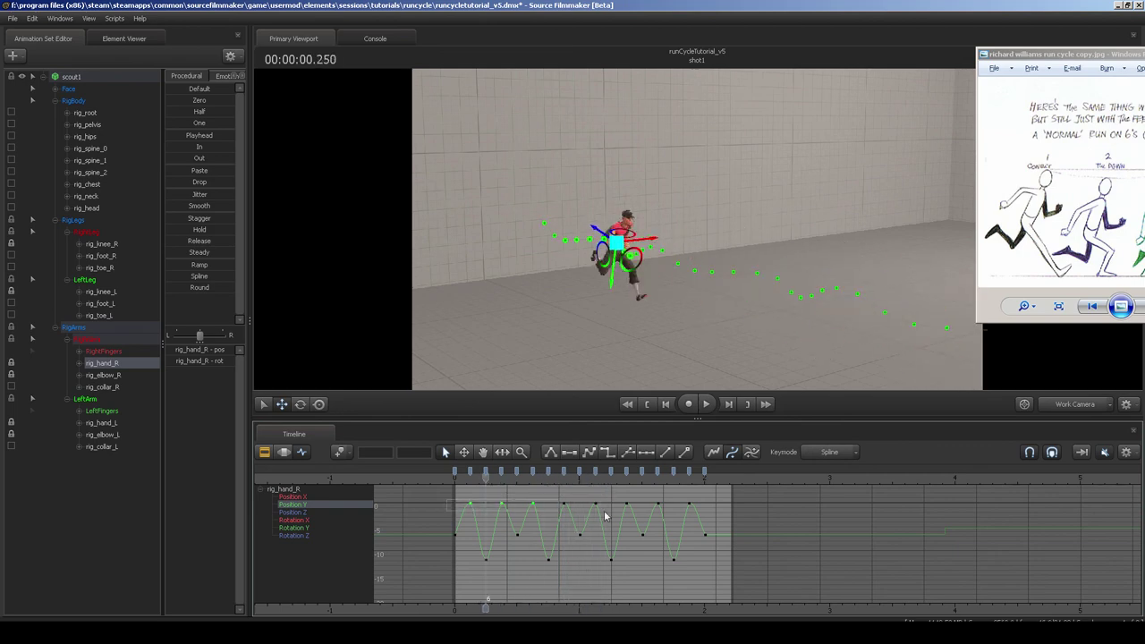
Select all the upper peak keys on rig_hand_R's Position Y curve and raise them slightly, checking the pose at frame 9.
drag(605, 514, 712, 512)
drag(485, 477, 501, 477)
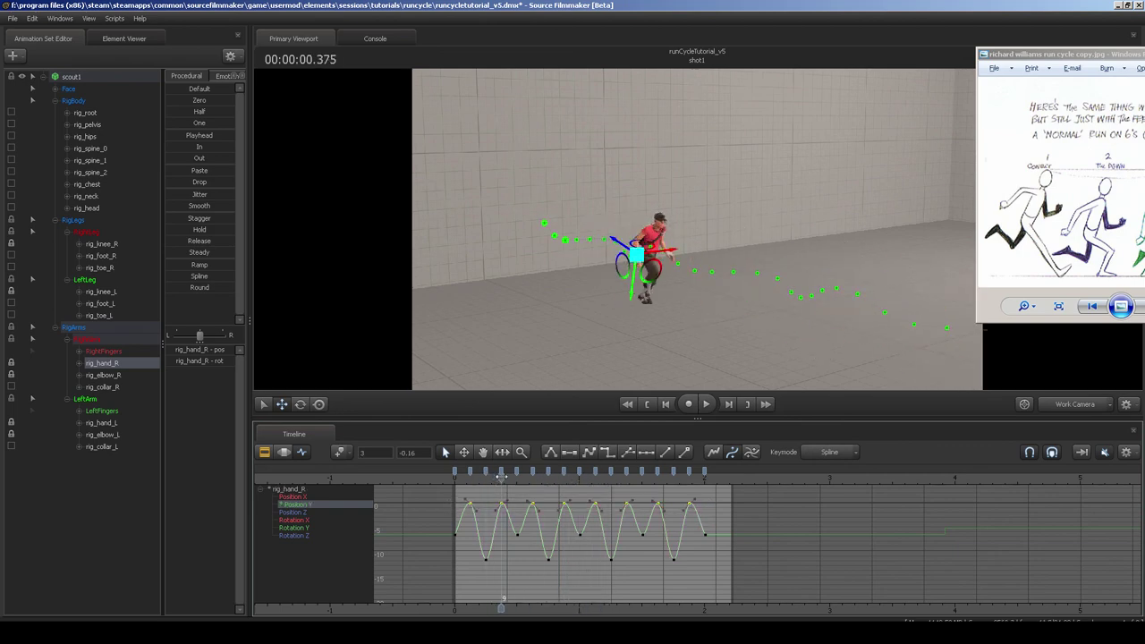
drag(695, 238, 695, 238)
key(w)
middle_drag(531, 508, 530, 509)
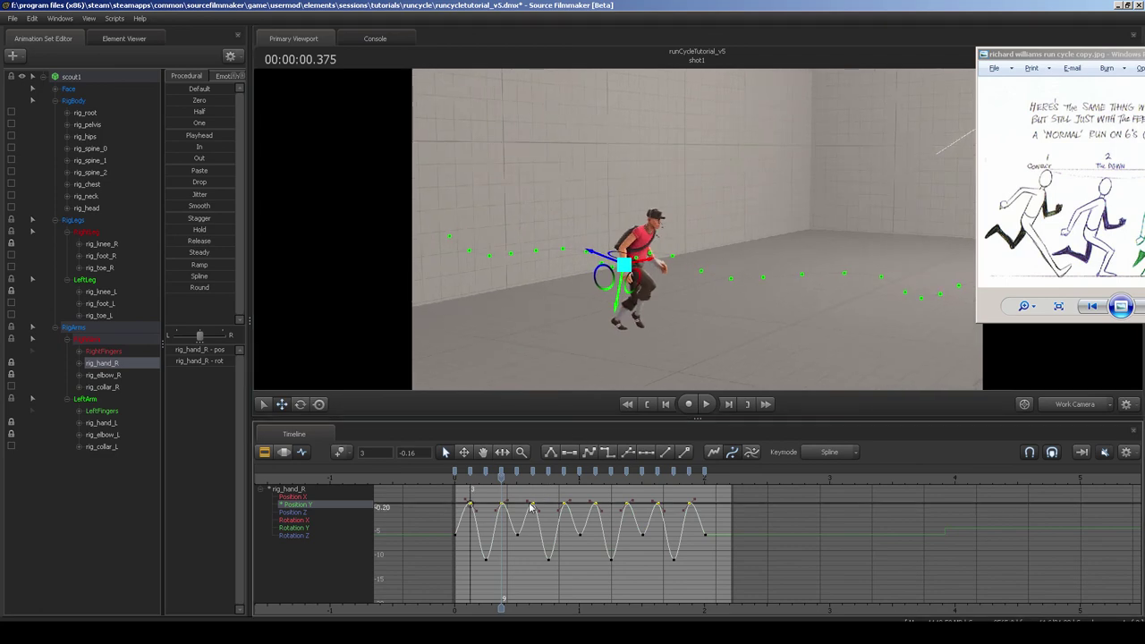
drag(530, 502, 532, 494)
key(Escape)
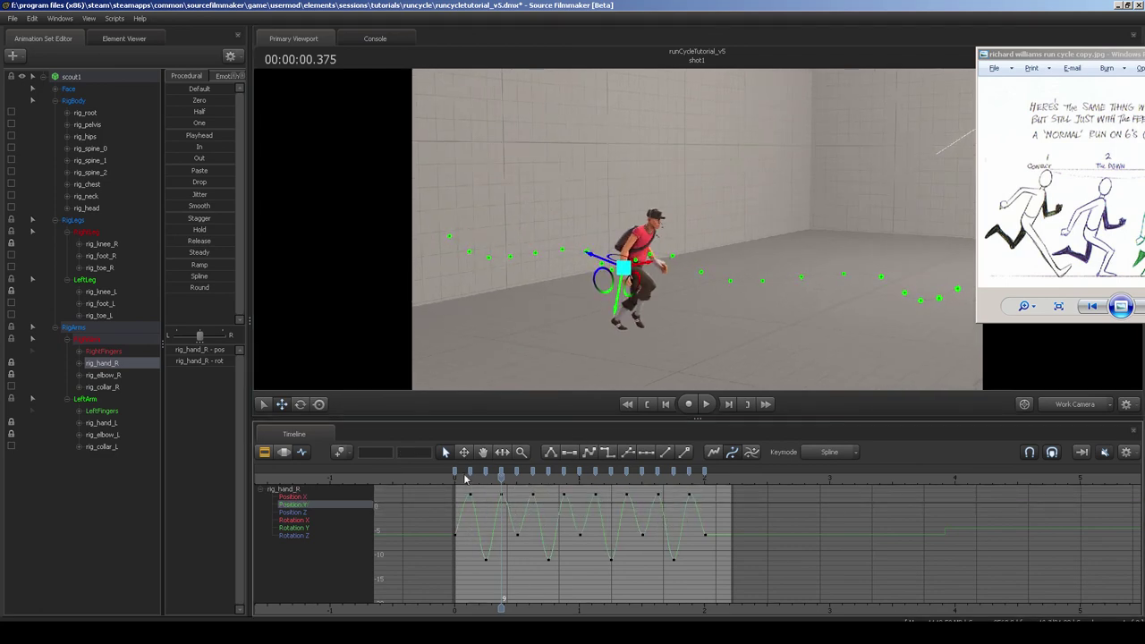
Play the run repeatedly from frame 0, viewed from a more frontal angle, to review the adjusted right-hand swing.
drag(465, 479, 454, 479)
key(space)
key(space)
drag(591, 357, 677, 274)
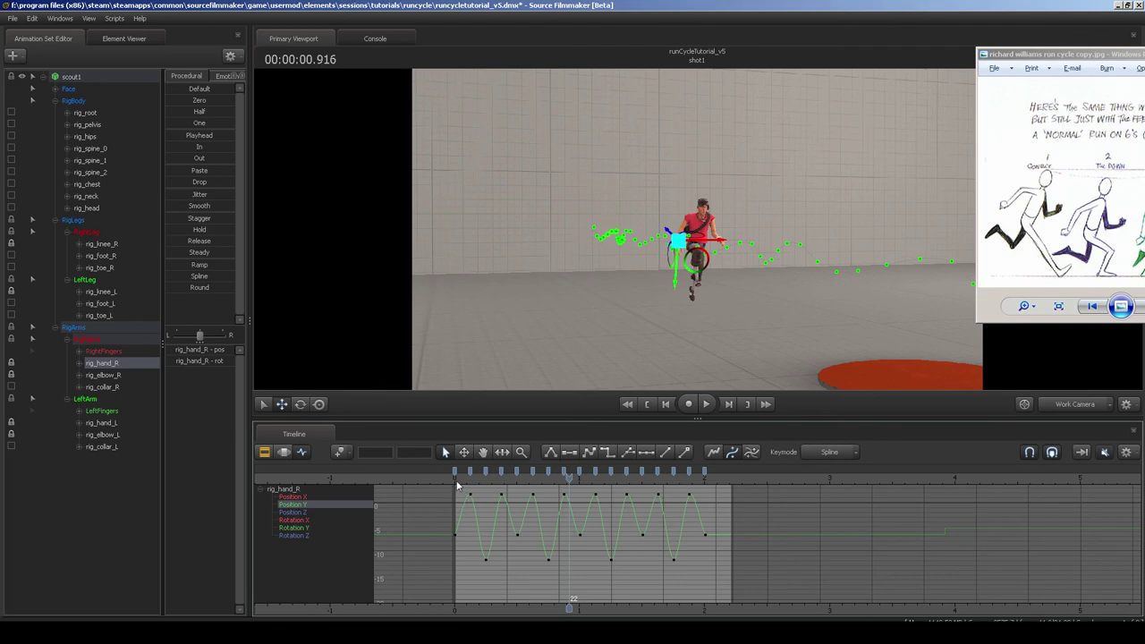
key(space)
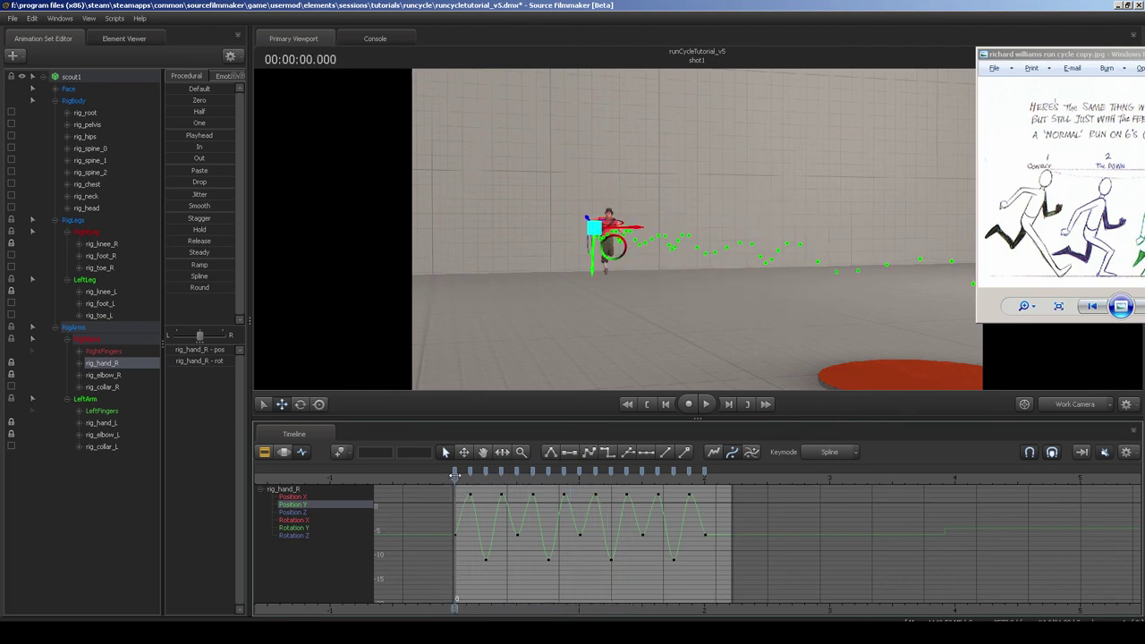
key(space)
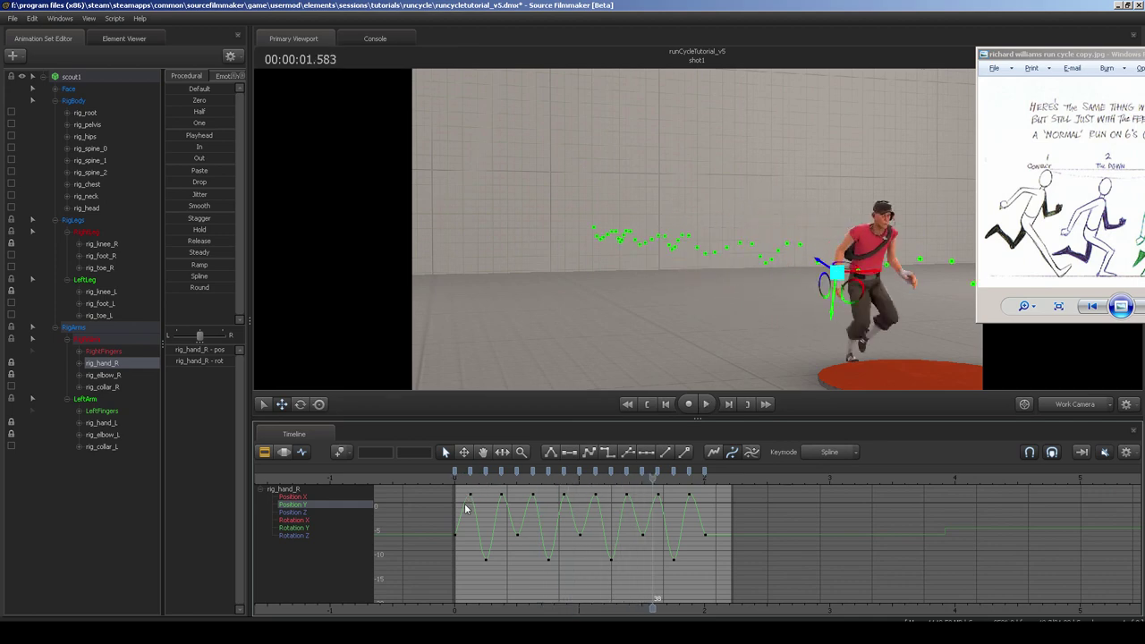
click(452, 478)
key(space)
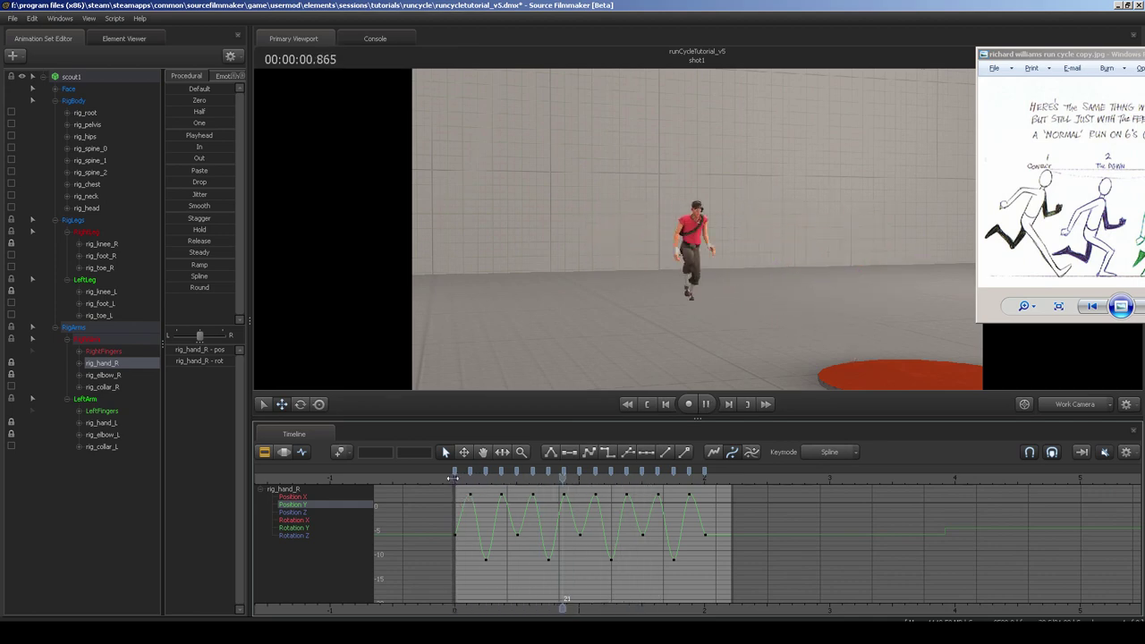
key(space)
click(452, 479)
key(space)
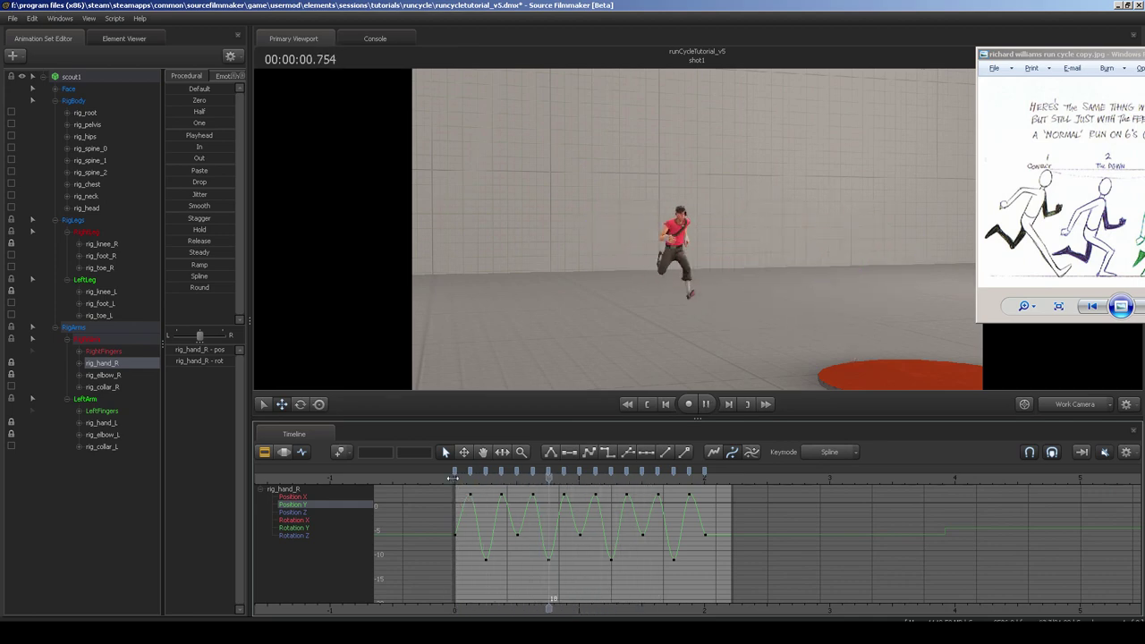
key(space)
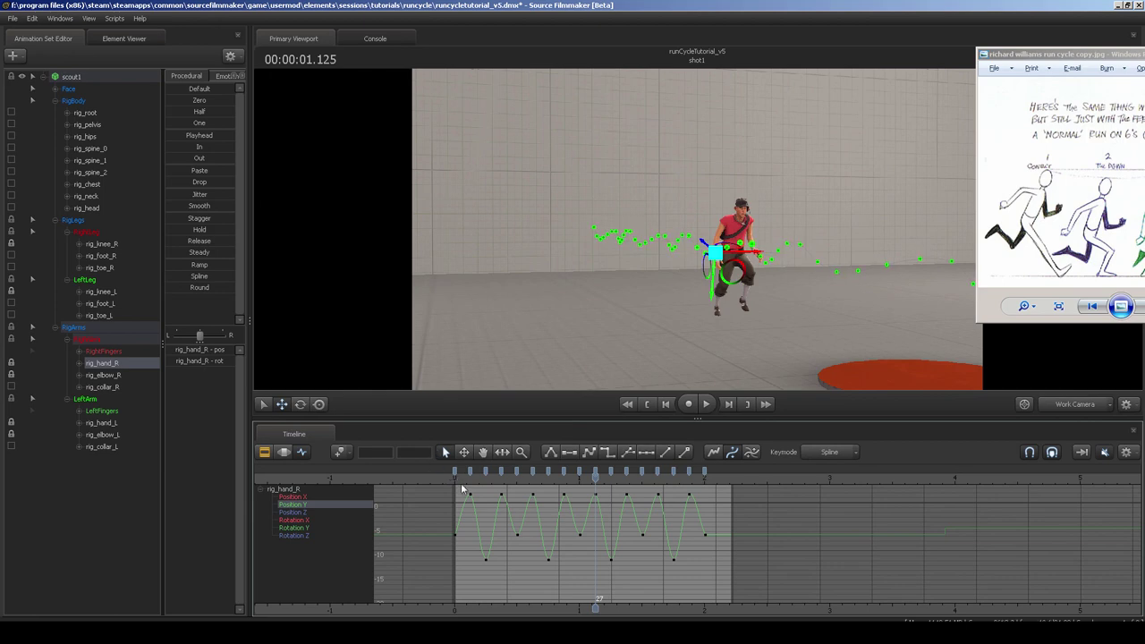
click(454, 480)
key(space)
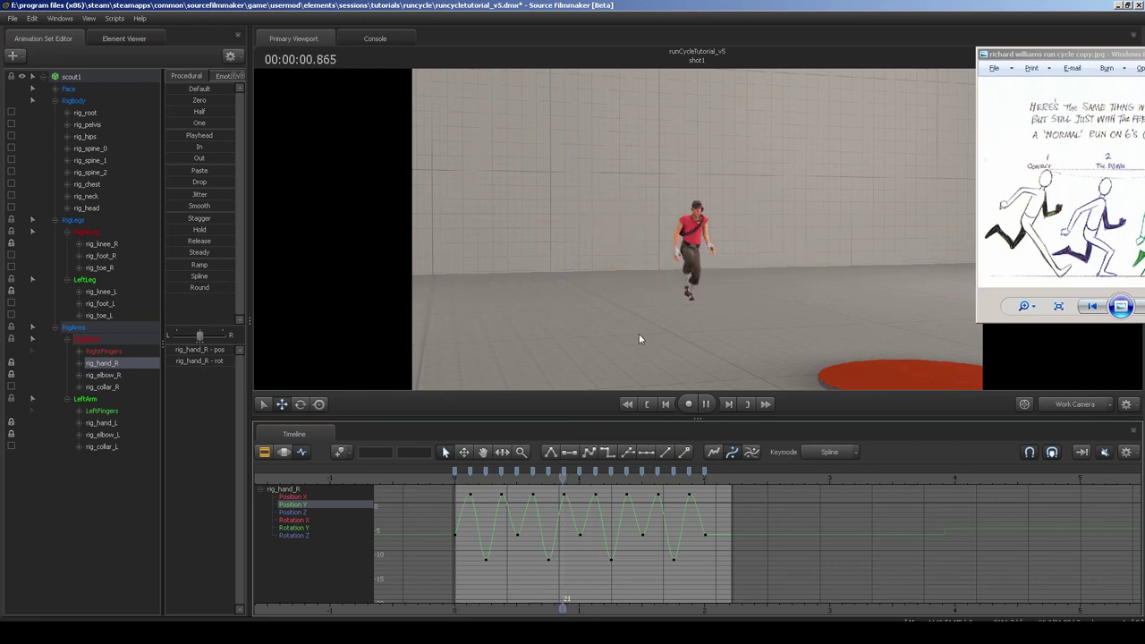
click(459, 484)
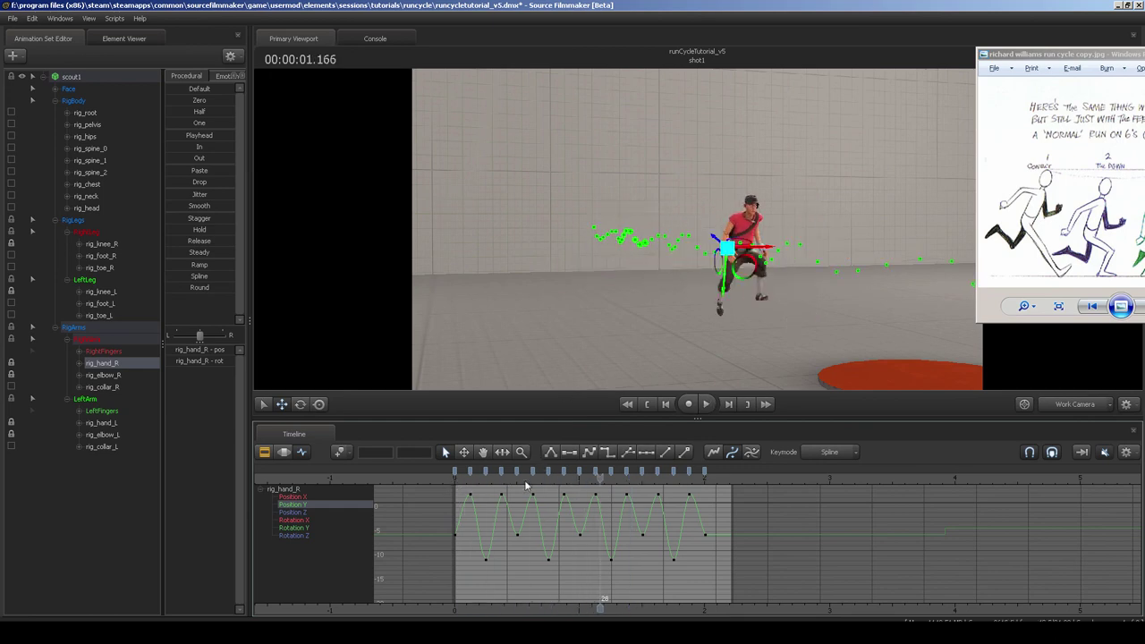
click(454, 480)
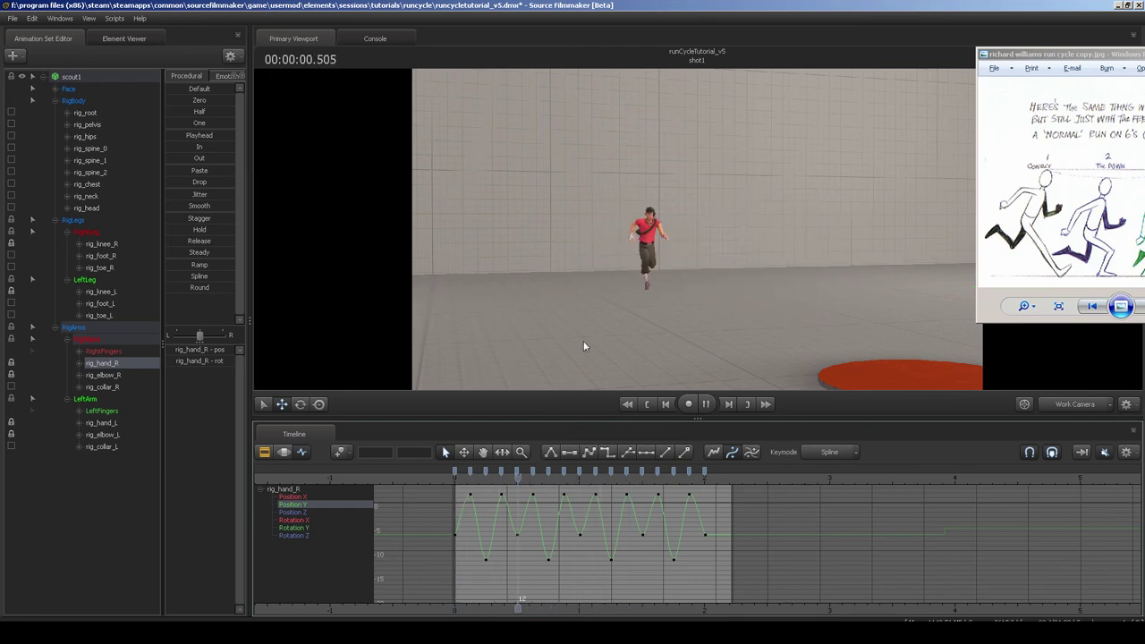
key(space)
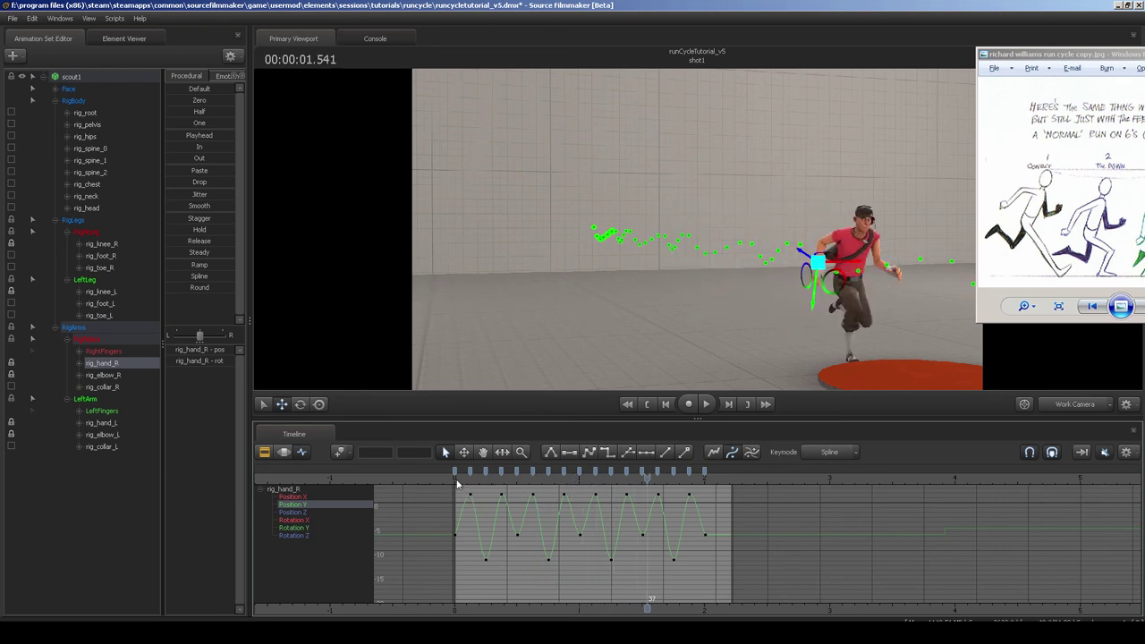
click(456, 480)
key(space)
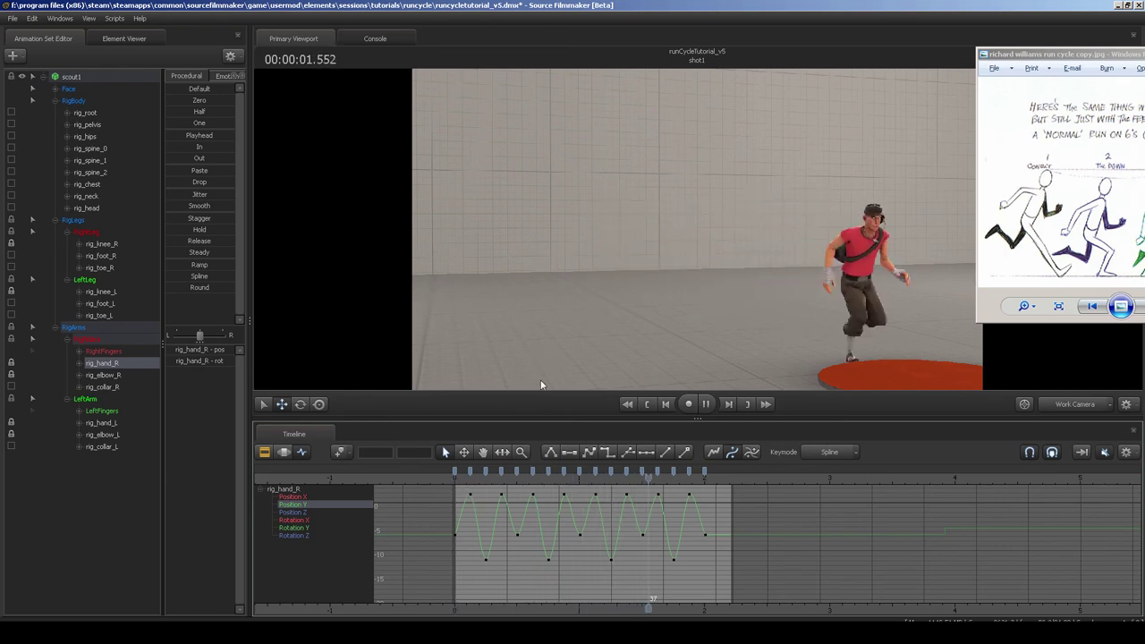
key(space)
click(451, 477)
key(space)
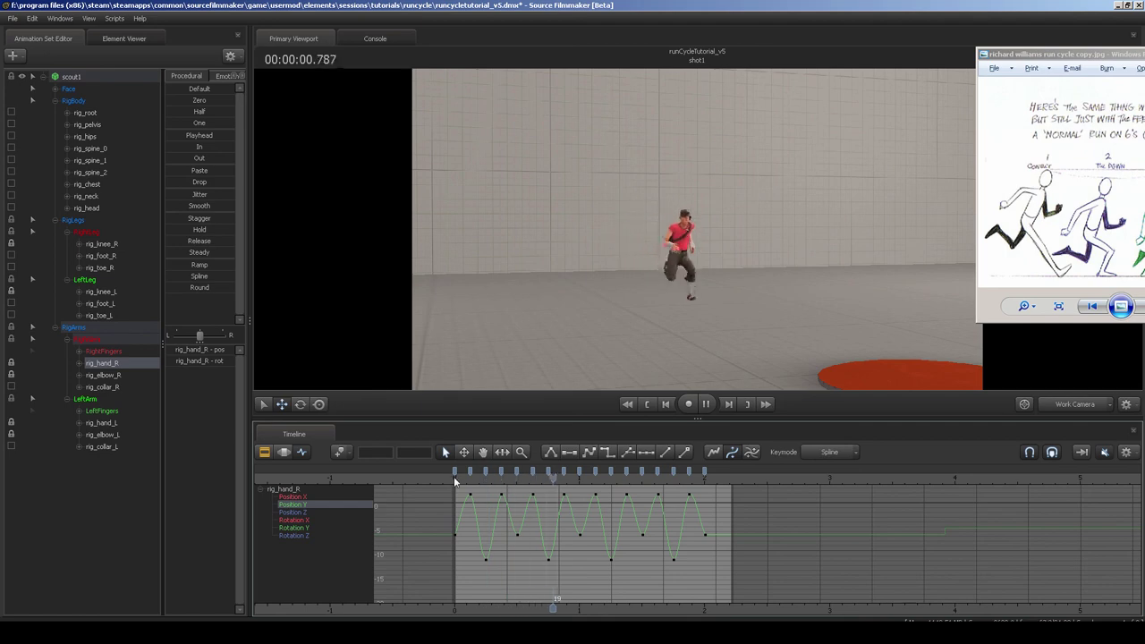
key(space)
click(454, 477)
key(space)
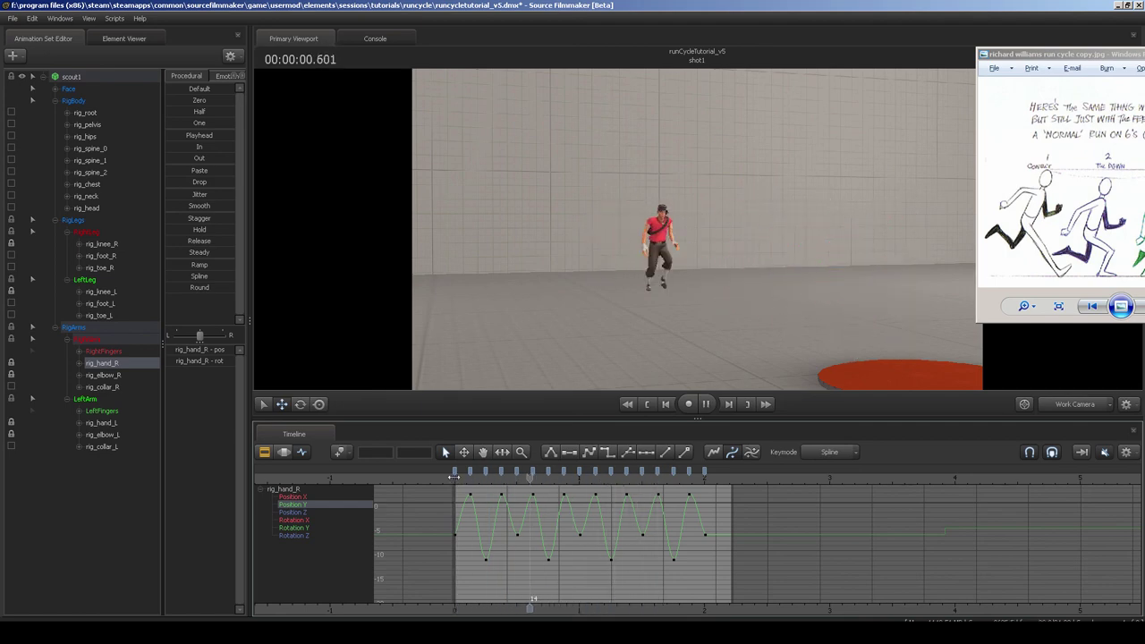
key(space)
click(454, 477)
key(space)
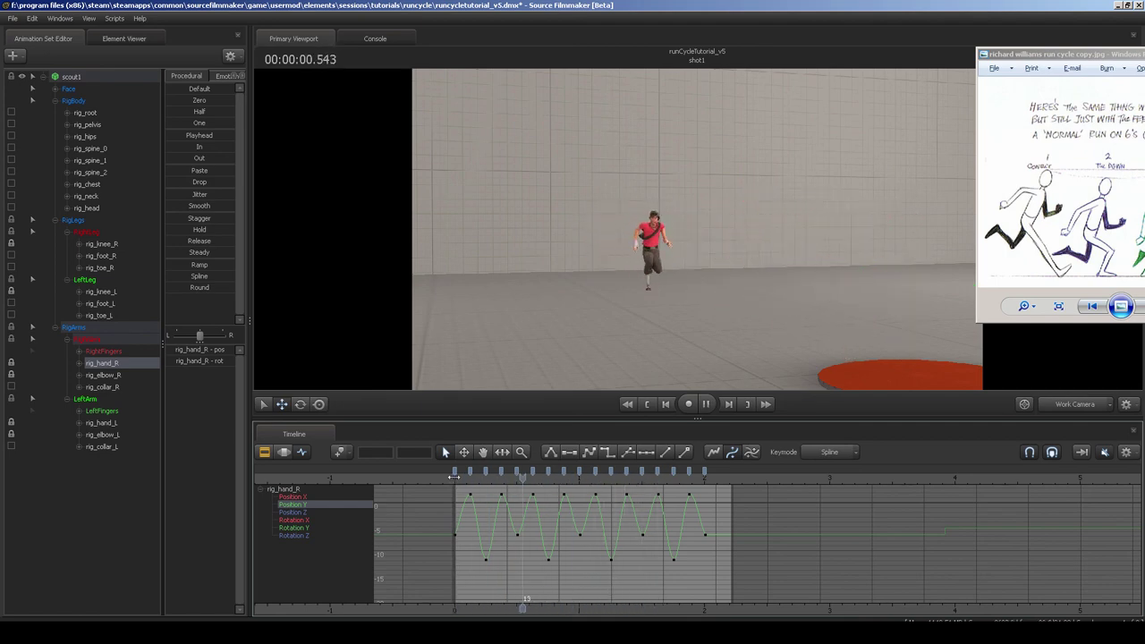
key(space)
click(453, 477)
key(space)
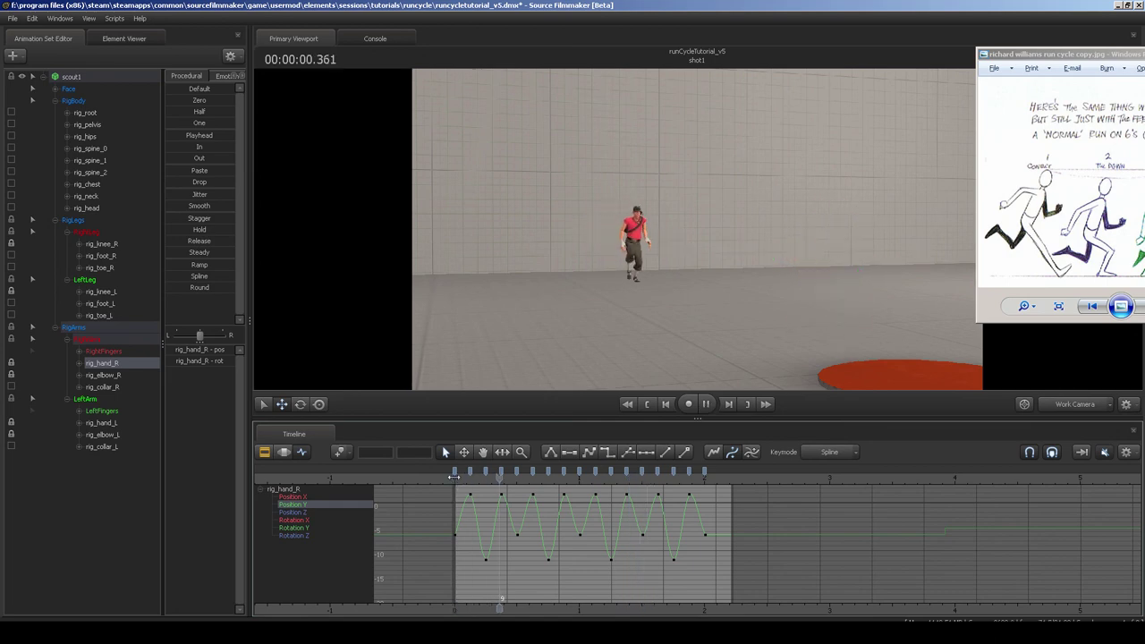
key(space)
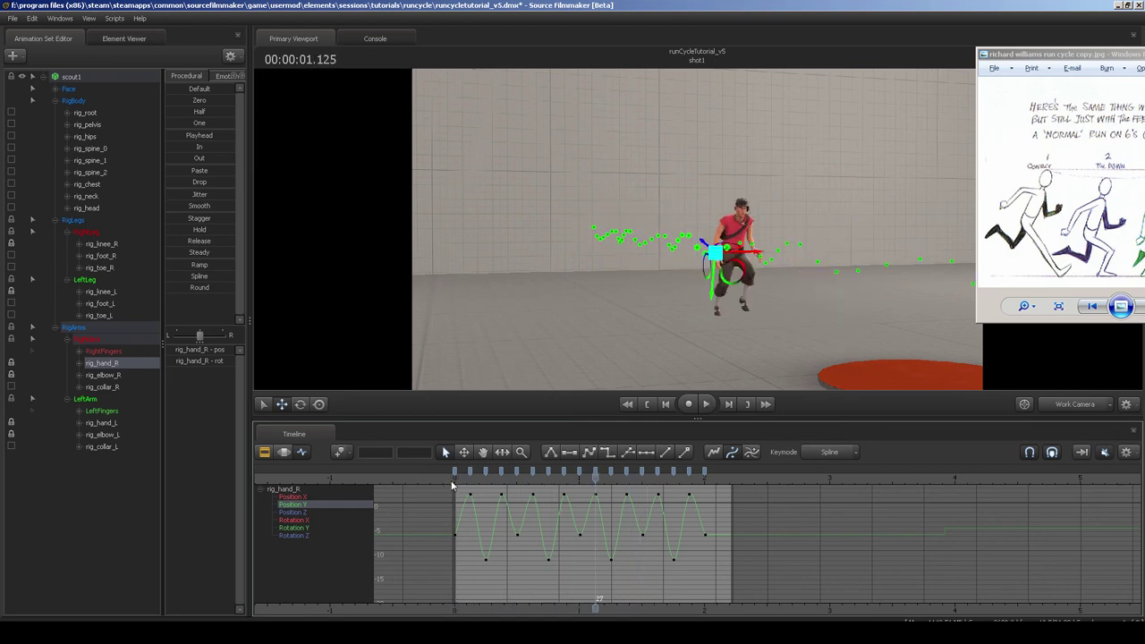
click(453, 479)
key(space)
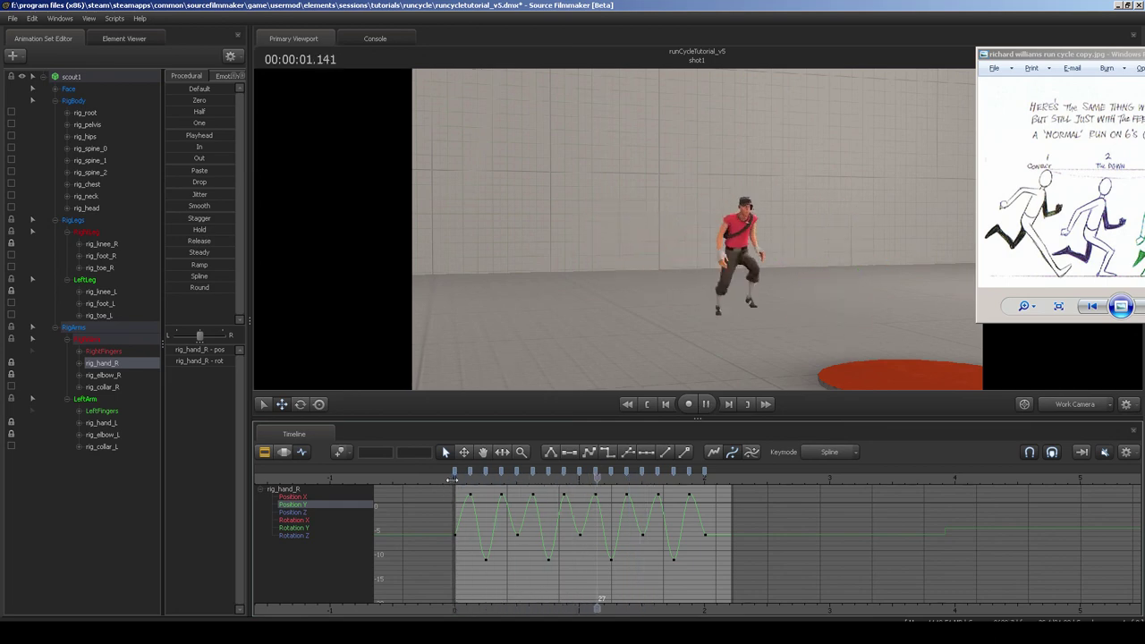
Scrub the first strides between frames 0 and 12 and replay the run from the start to check the arm motion.
click(452, 480)
drag(452, 480, 518, 492)
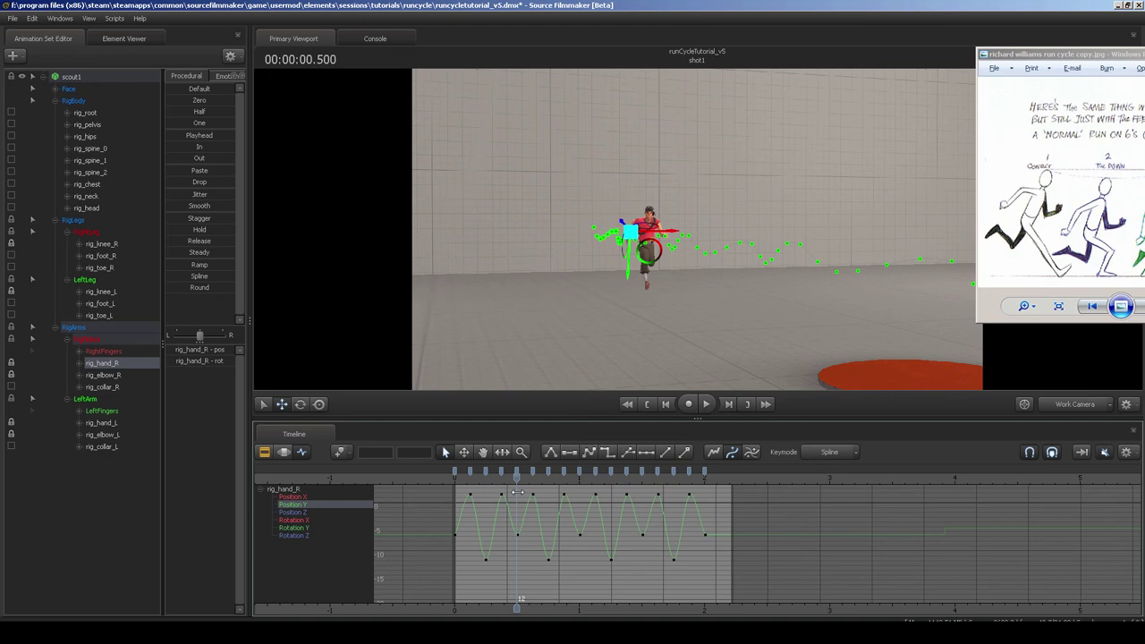
key(space)
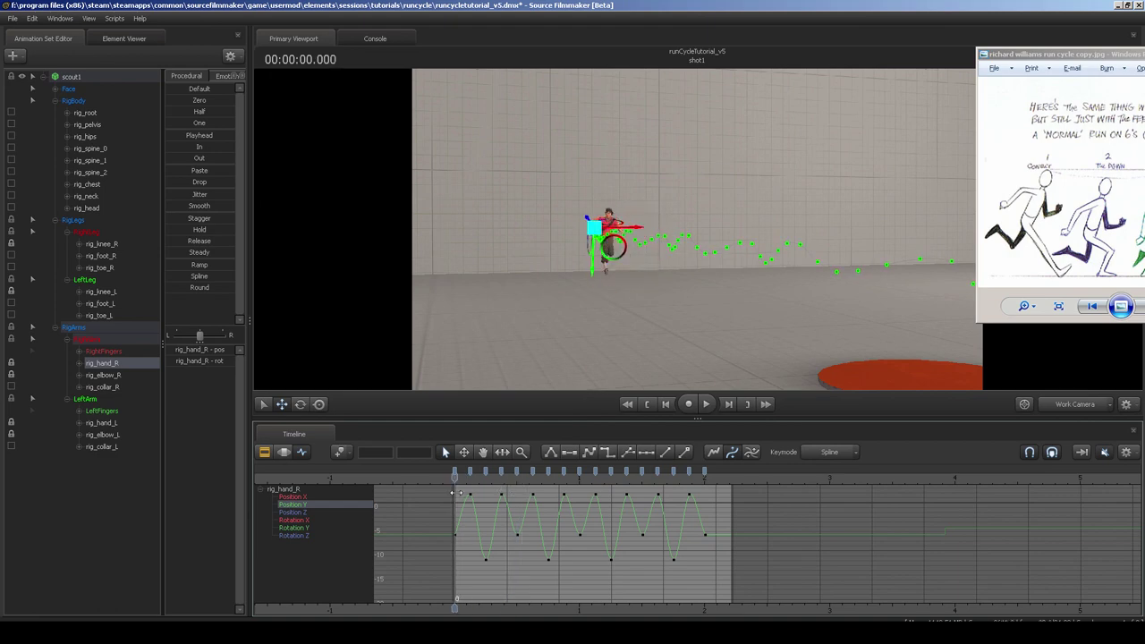
click(455, 479)
mouse_move(453, 479)
mouse_down()
mouse_move(468, 478)
mouse_move(454, 481)
mouse_up()
key(space)
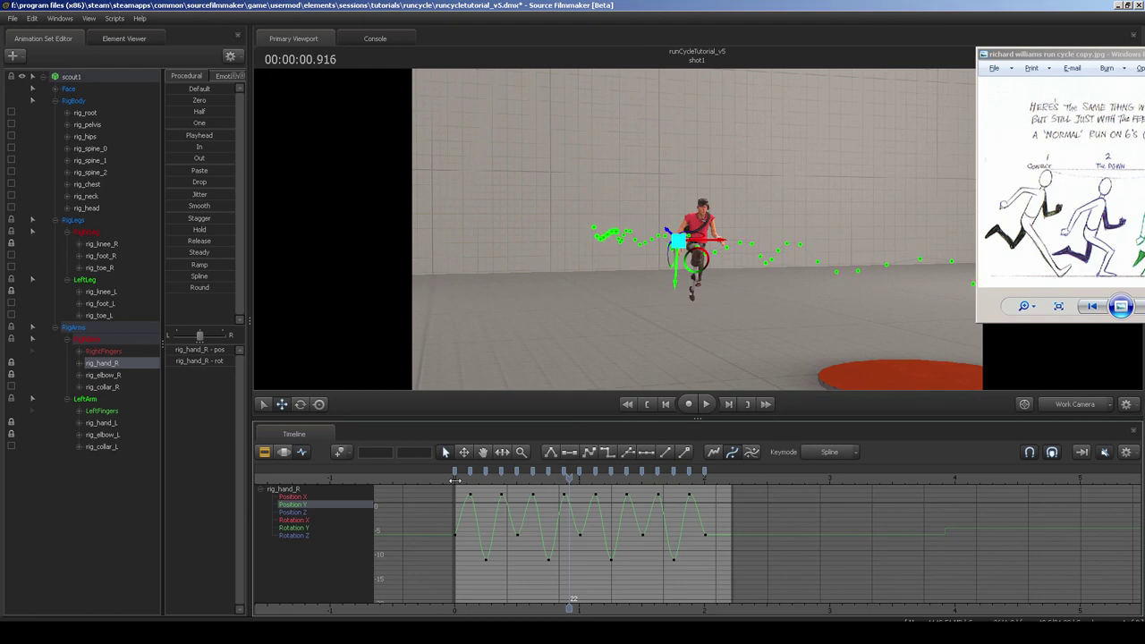
click(455, 481)
key(space)
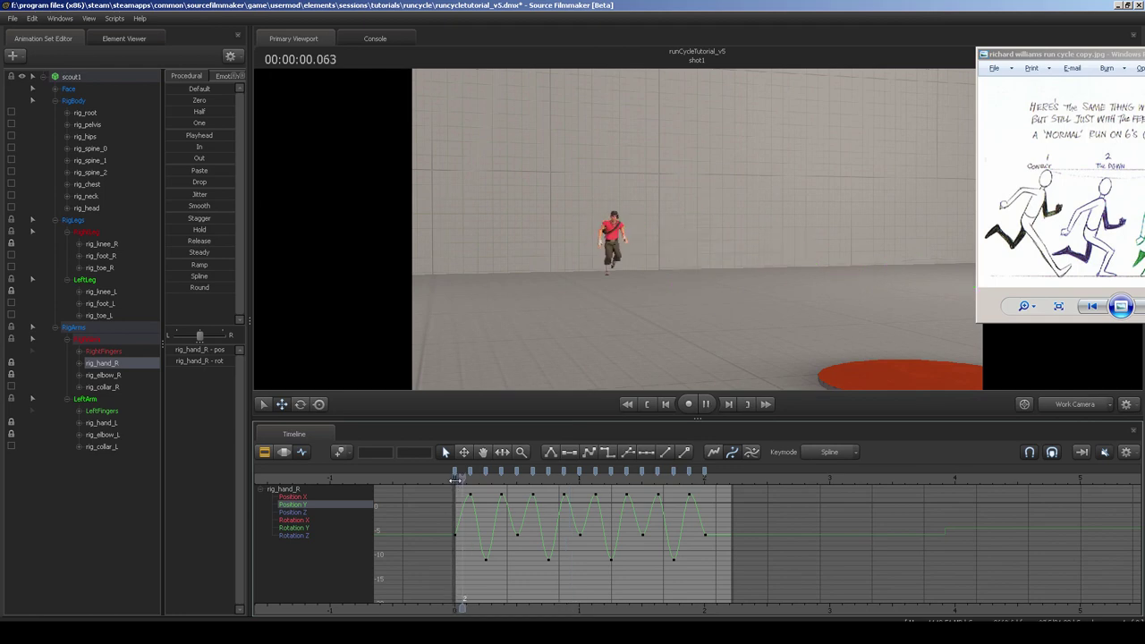
key(space)
click(455, 481)
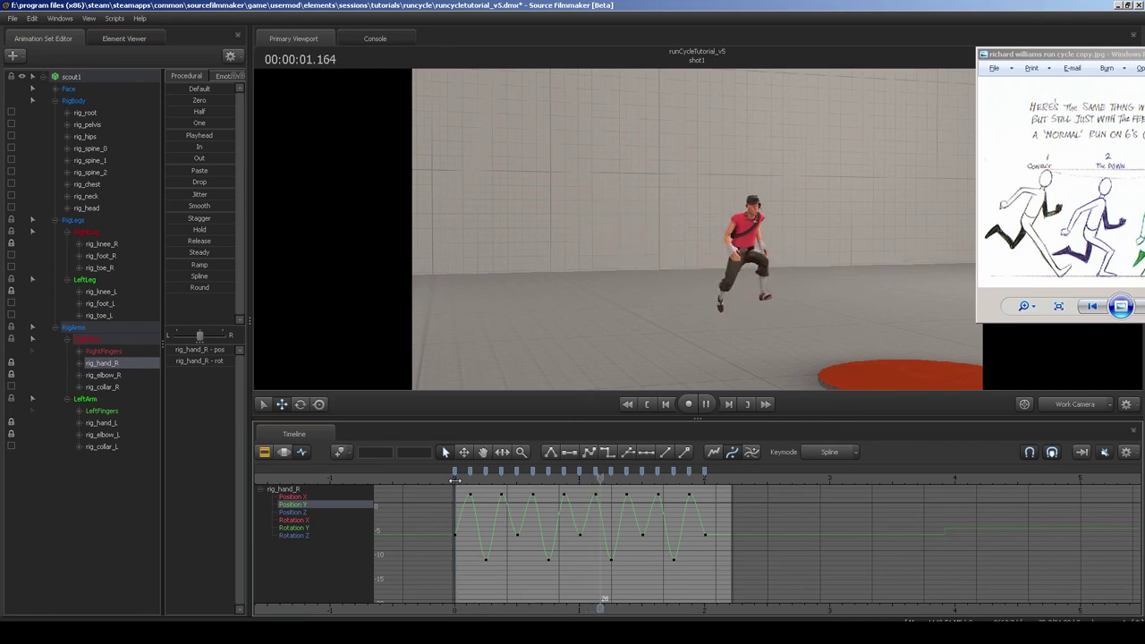
click(455, 480)
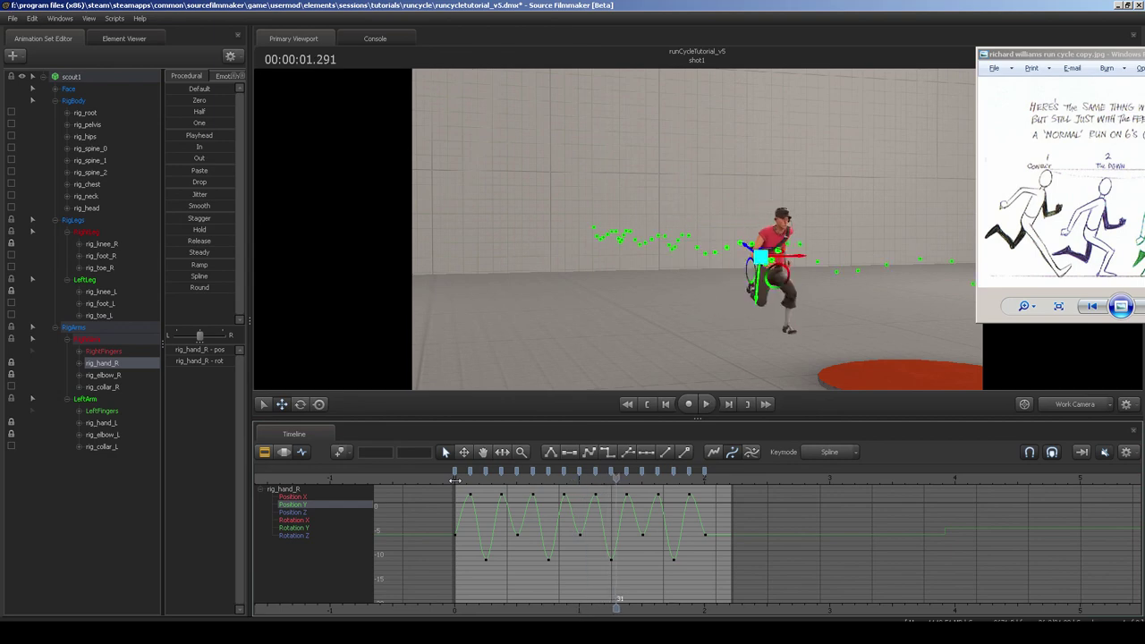
click(456, 481)
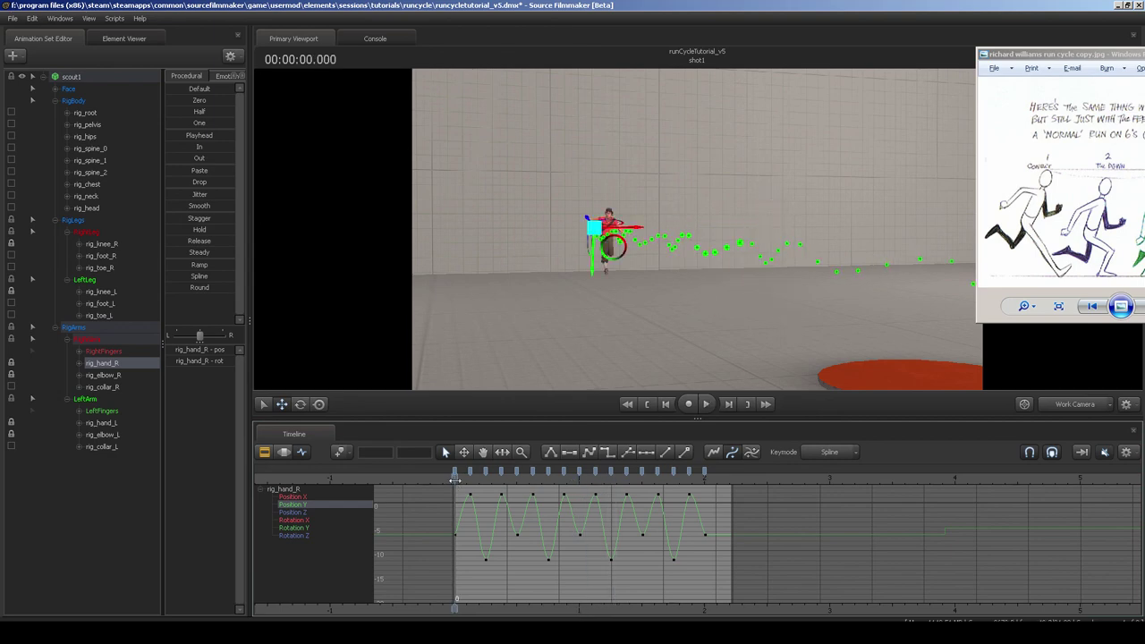
key(space)
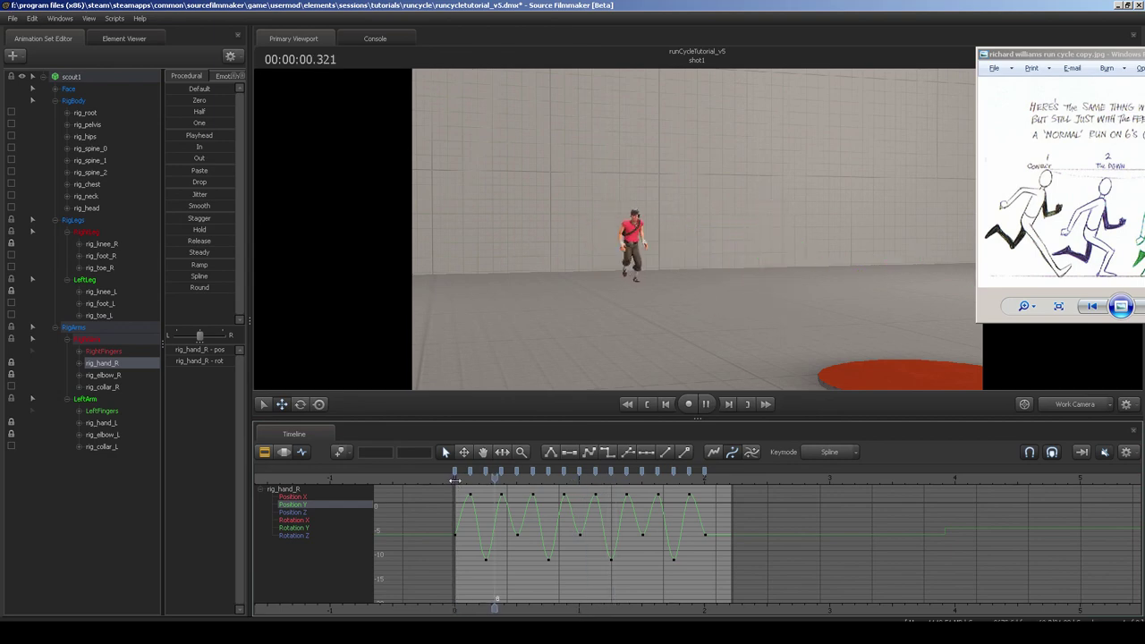
click(456, 481)
key(space)
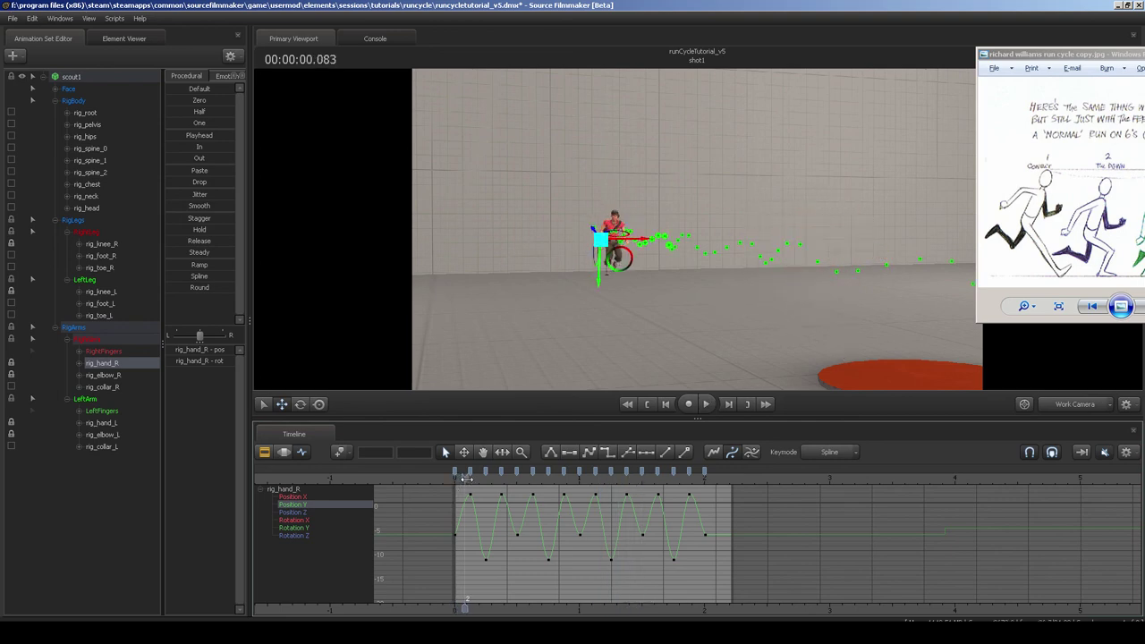
key(space)
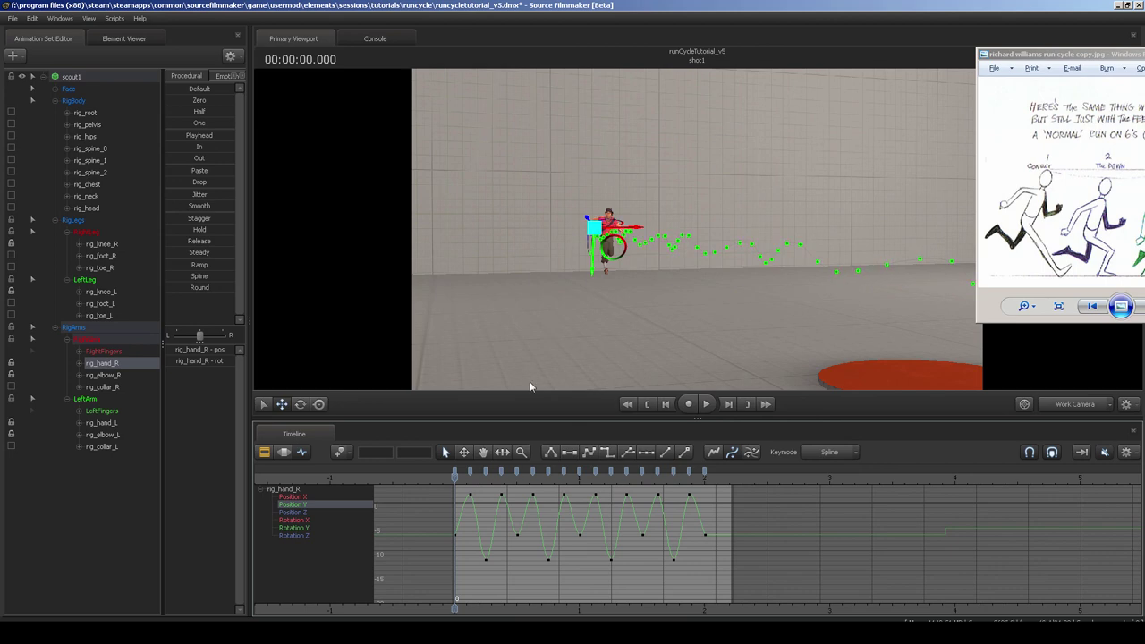
Play the run several times from frame 0, pausing partway, to judge the right arm's swing over the whole cycle.
key(space)
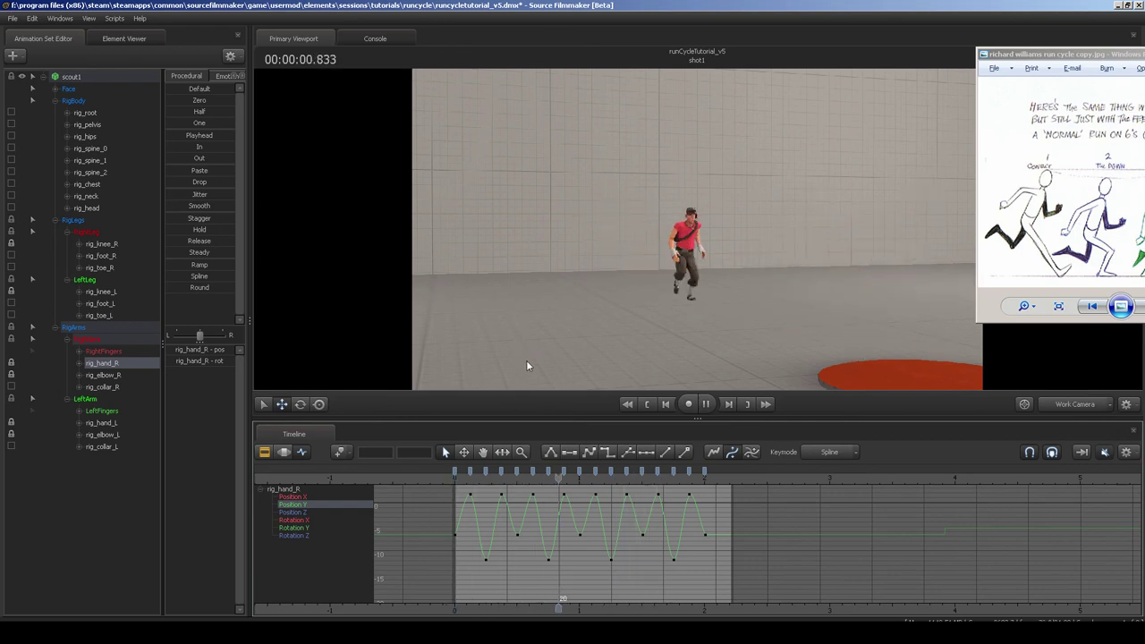
click(454, 480)
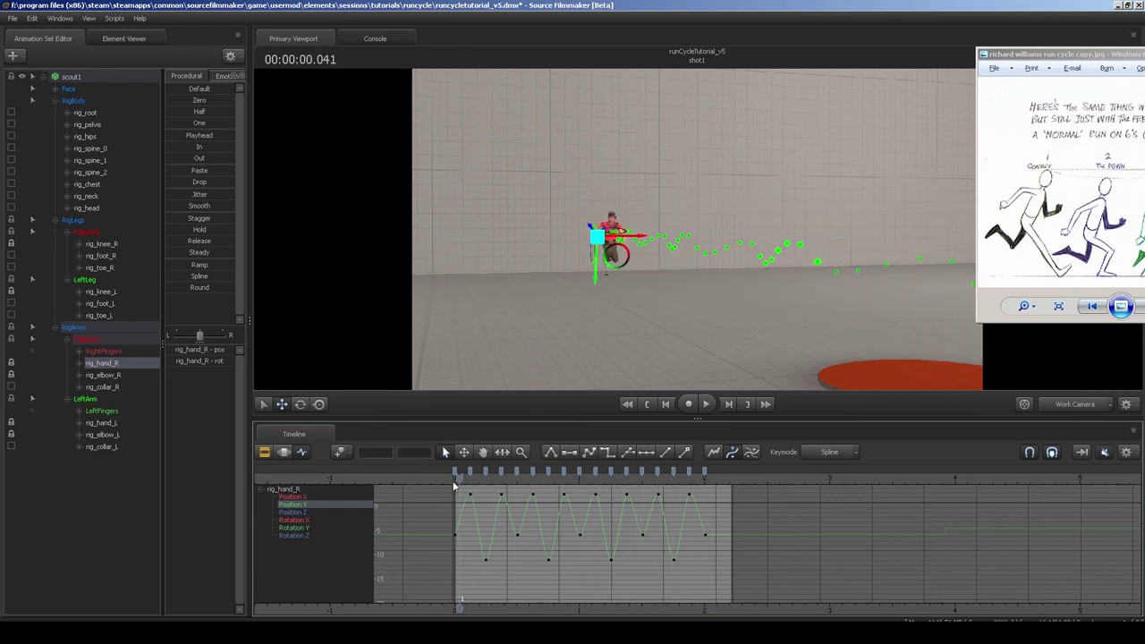
key(space)
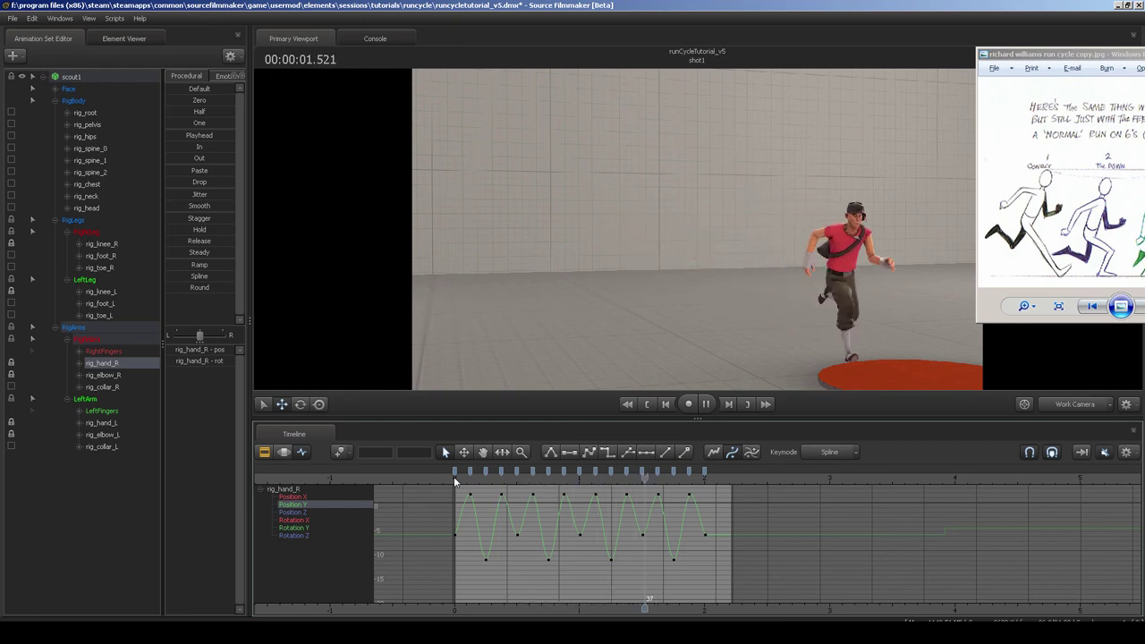
click(454, 477)
key(space)
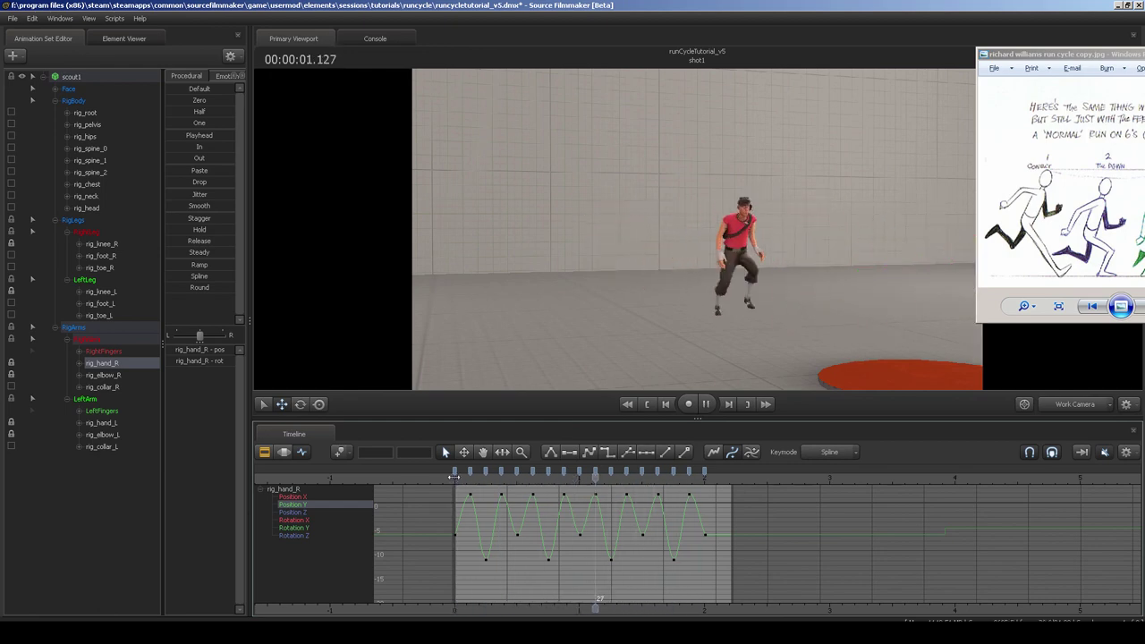
key(space)
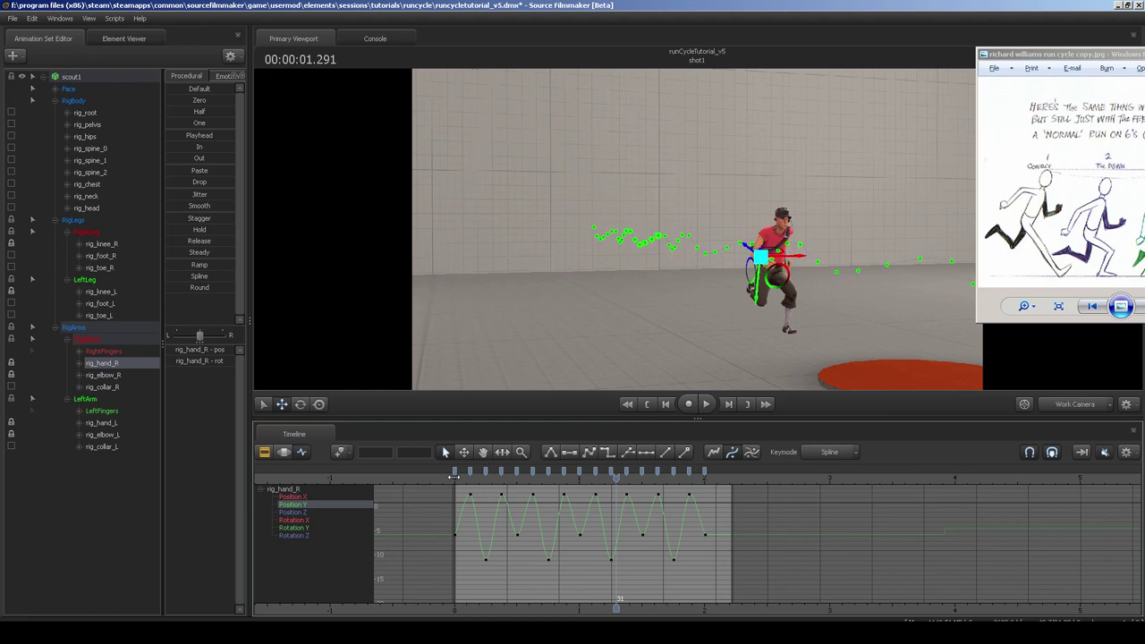
key(space)
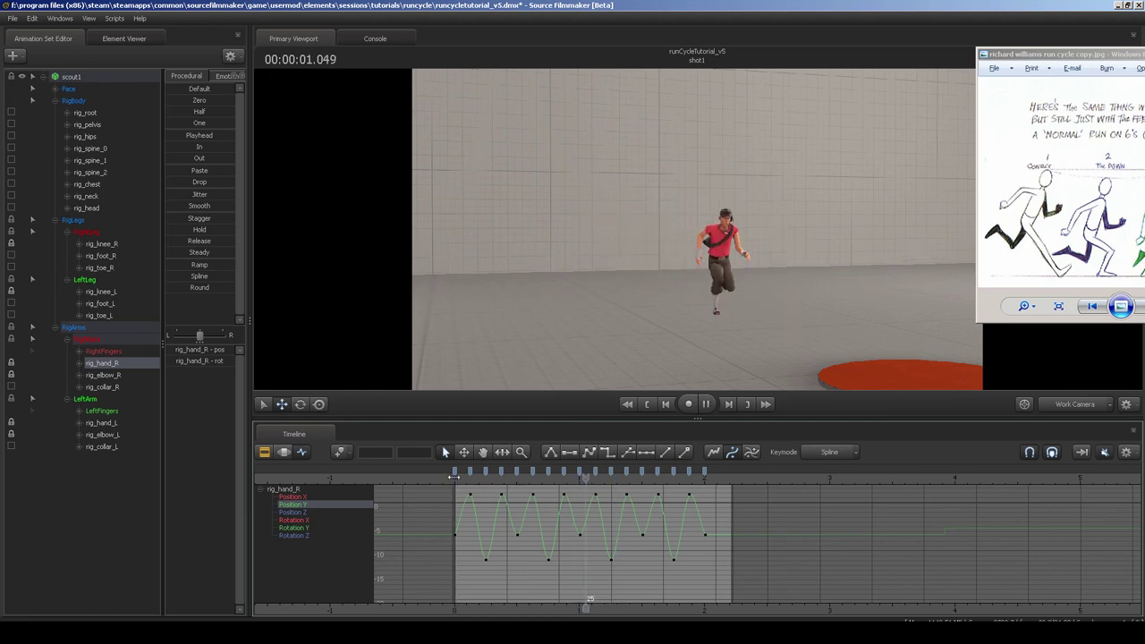
key(space)
key(space)
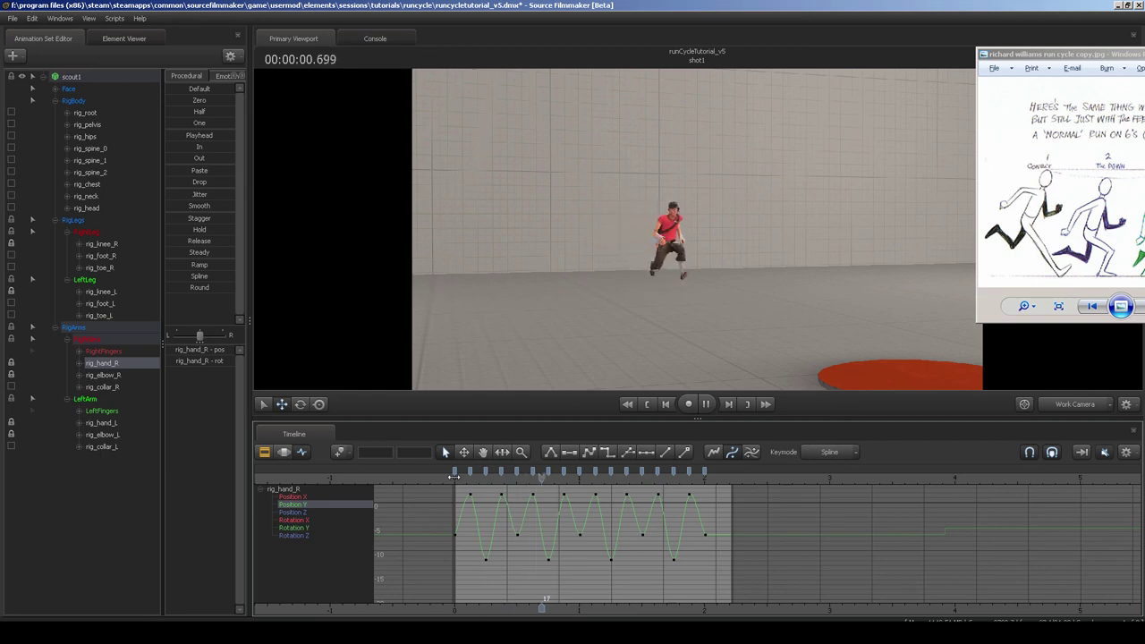
key(space)
click(454, 477)
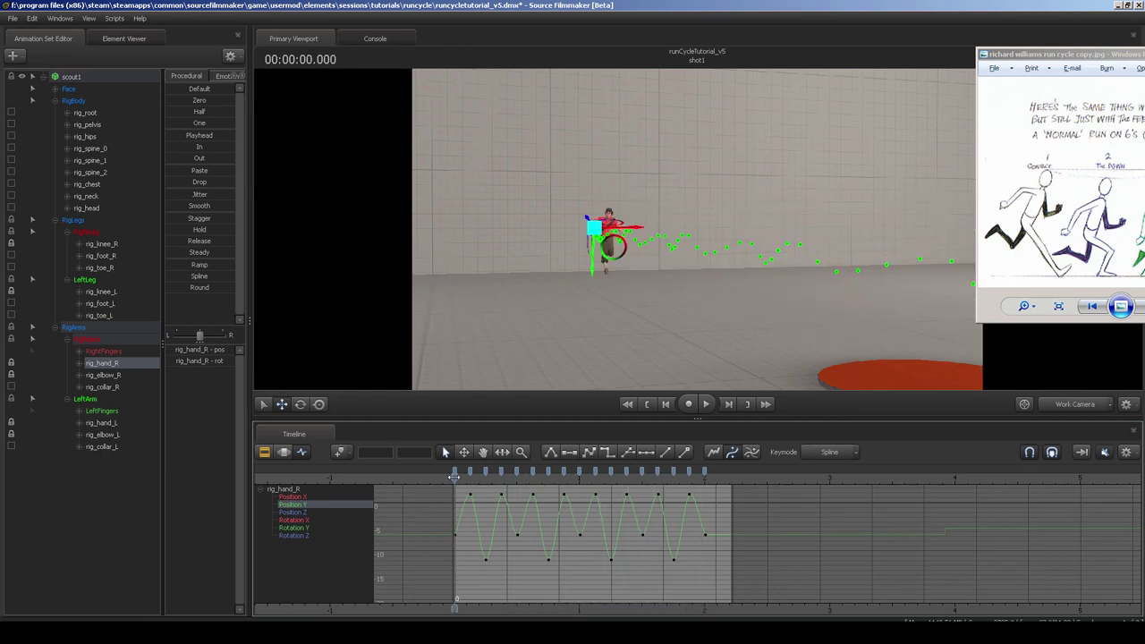
Replay just the opening strides from frame 0 in short bursts to examine the arm swing, returning the playhead to frame 0.
key(space)
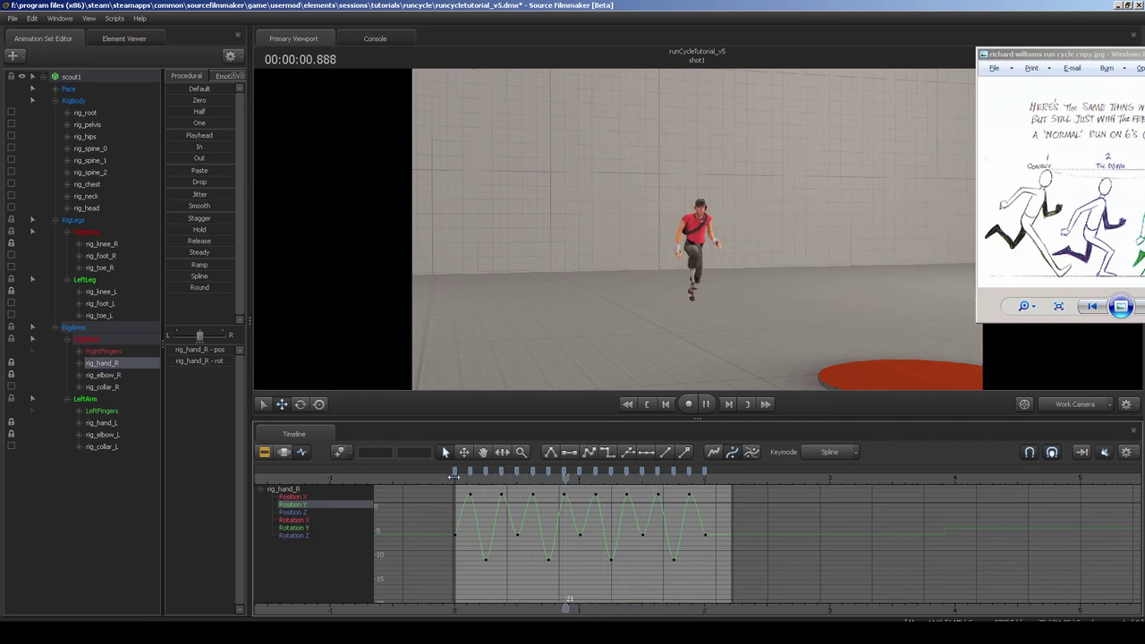
key(space)
click(454, 477)
key(space)
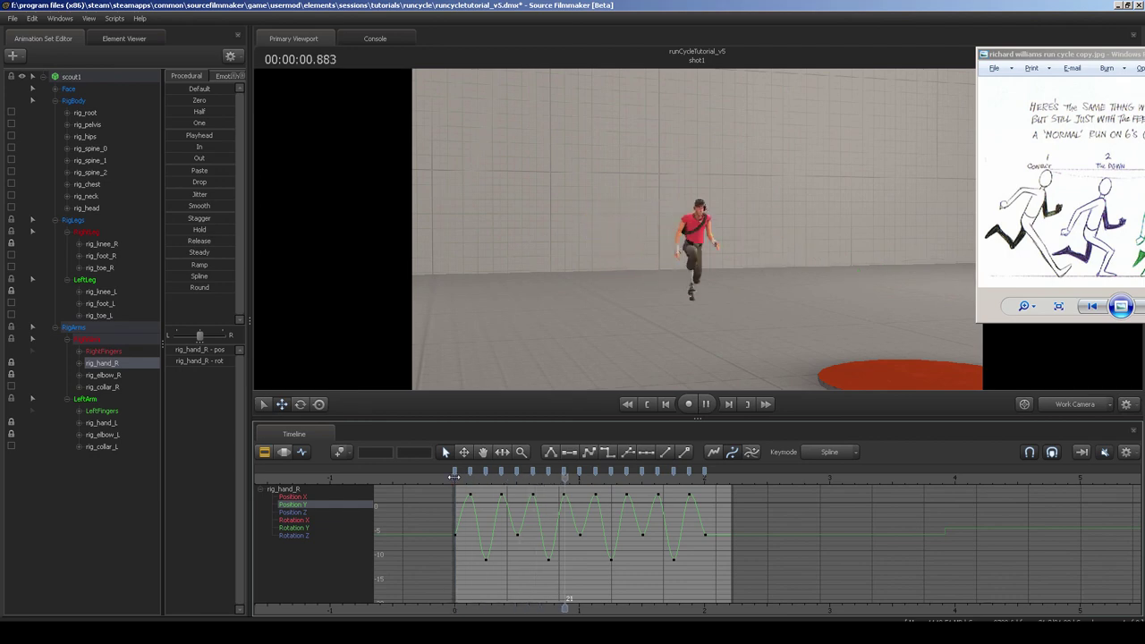
key(space)
click(453, 477)
key(space)
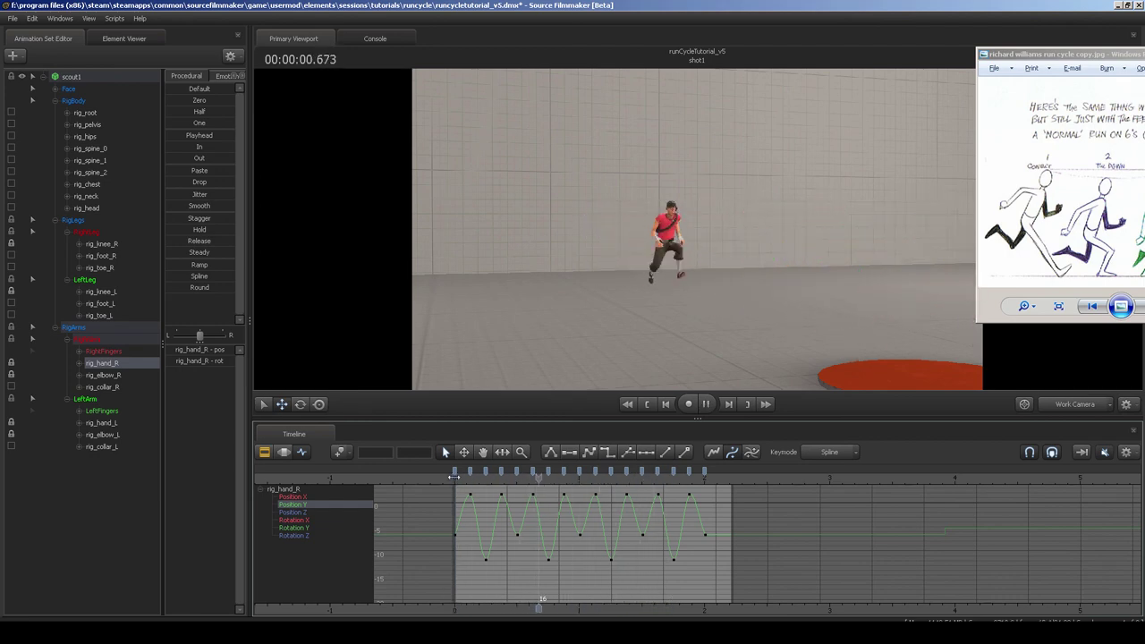
key(space)
click(454, 477)
key(space)
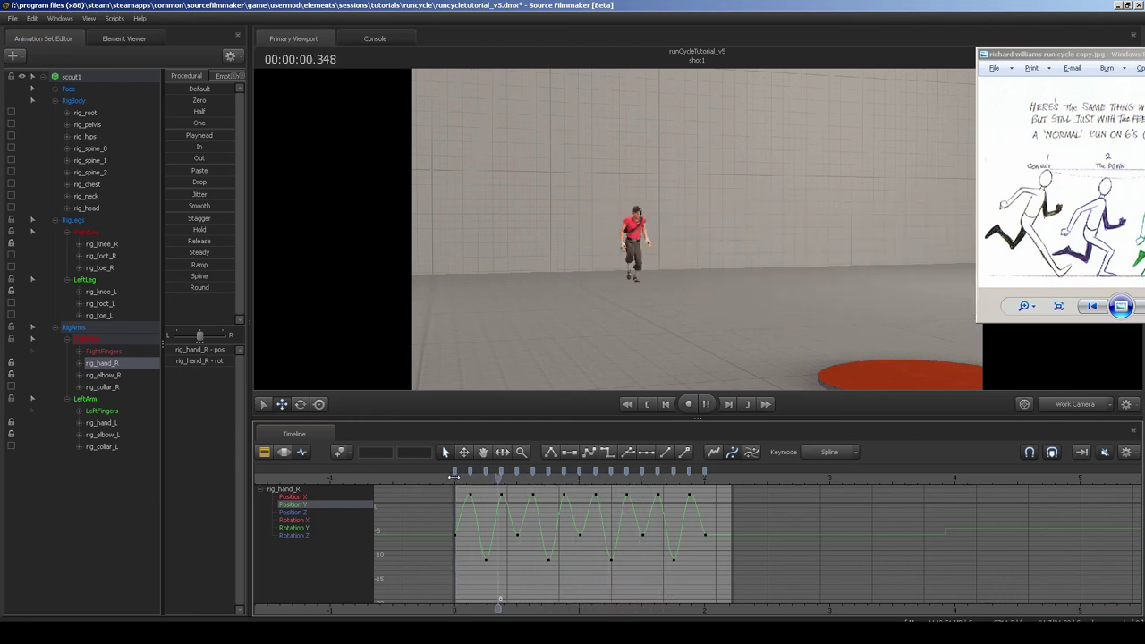
key(space)
click(454, 477)
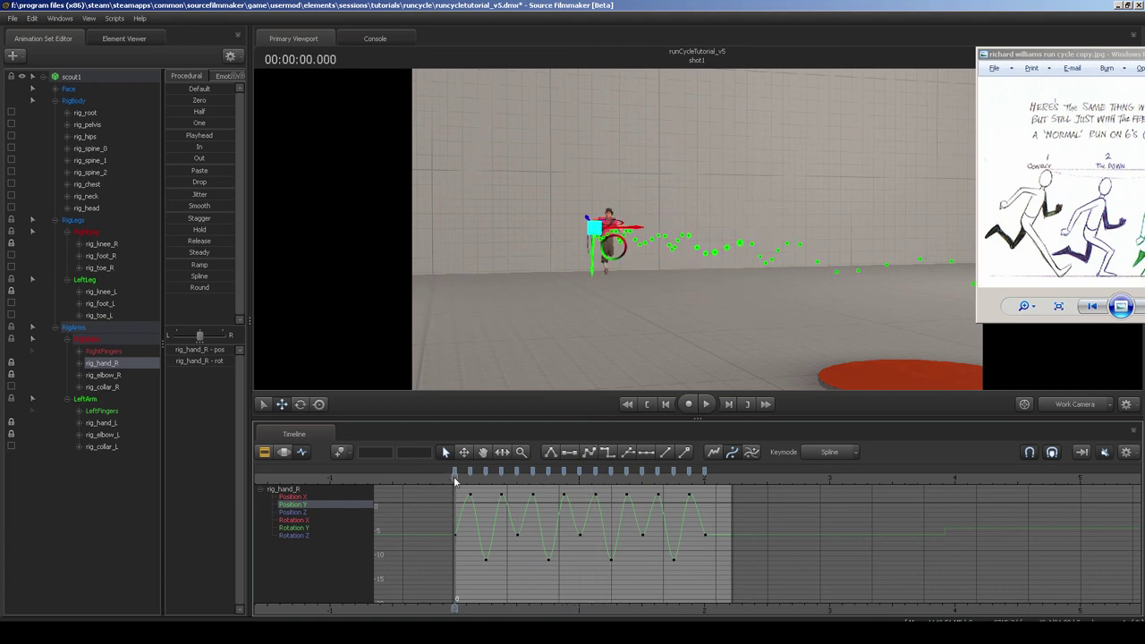